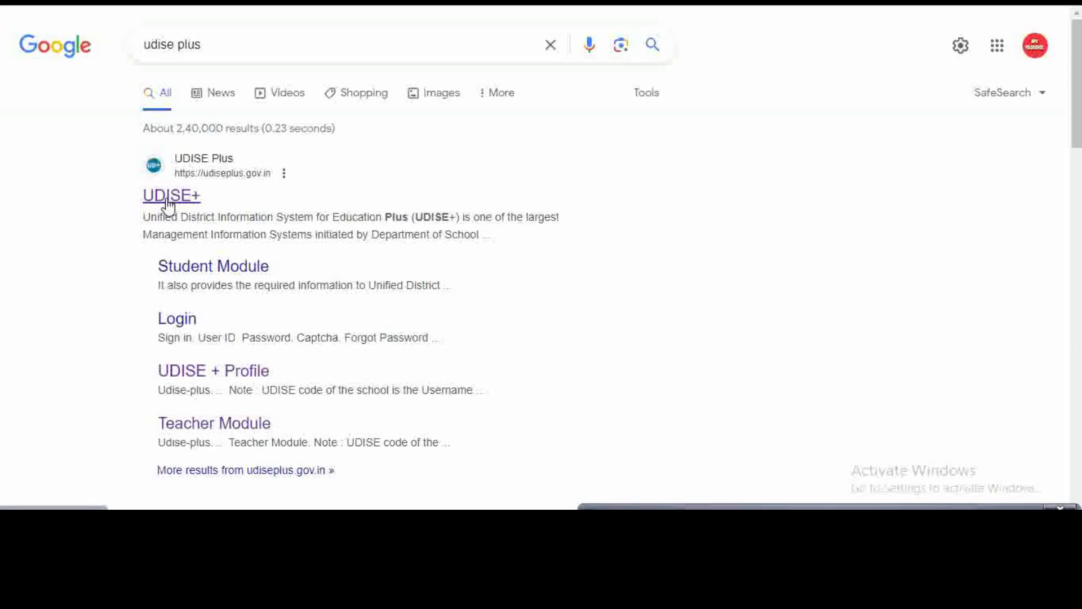
Open the UDISE+ website from the search results and go to the School Directory / User Management login for AY 2023-24
left_click(168, 203)
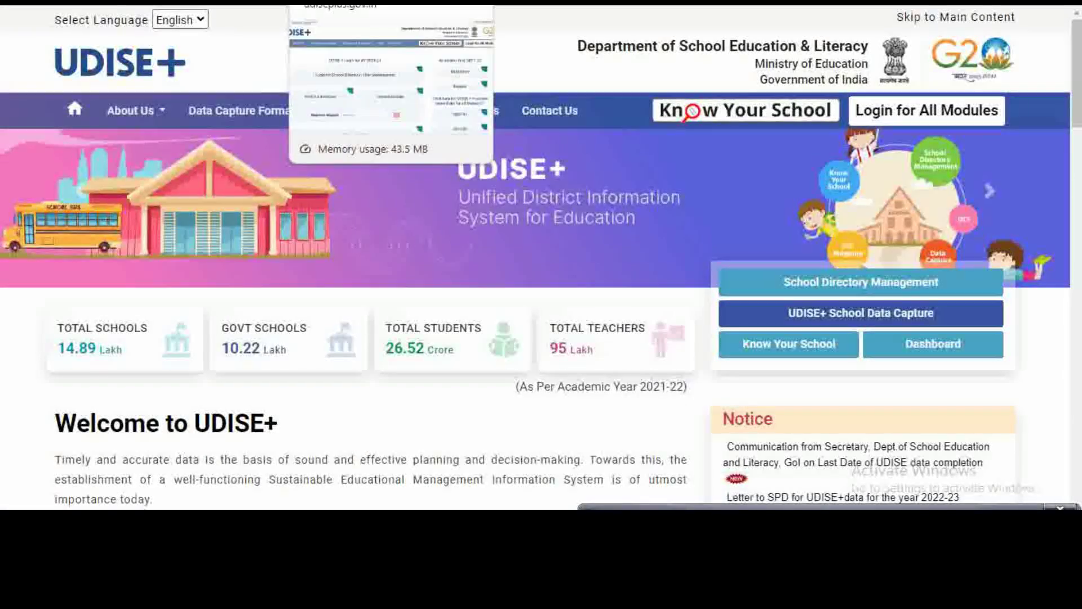
left_click(338, 2)
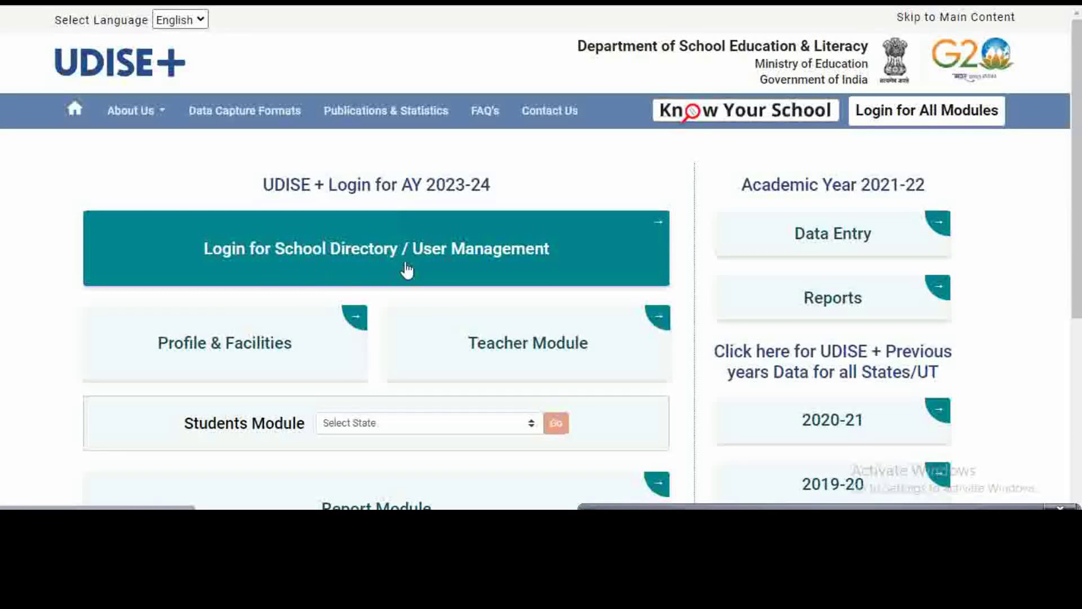
scroll(438, 266, "down", 1)
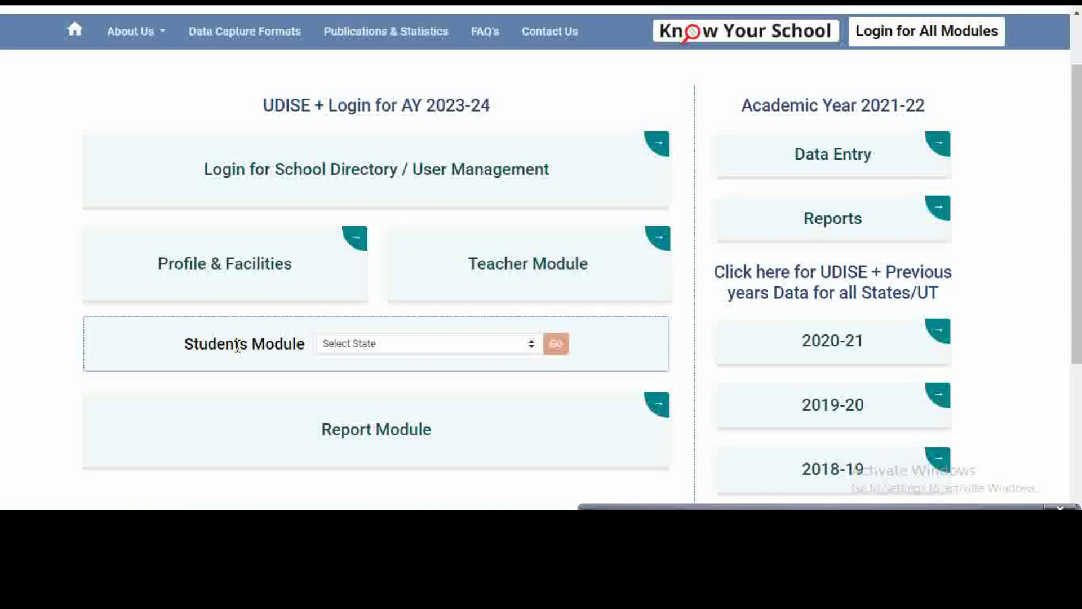
scroll(442, 353, "down", 1)
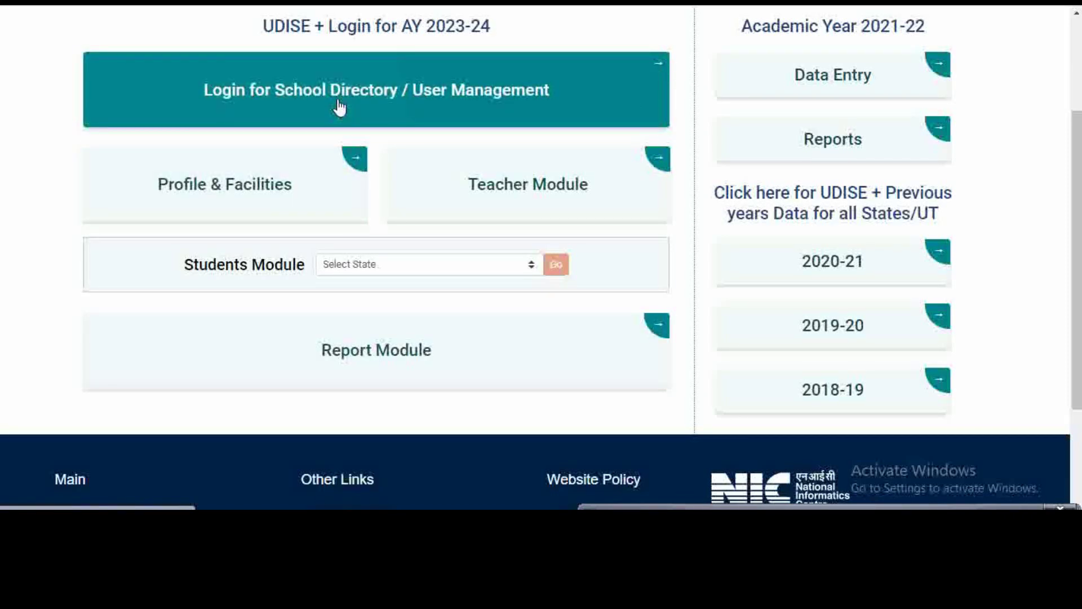
left_click(339, 107)
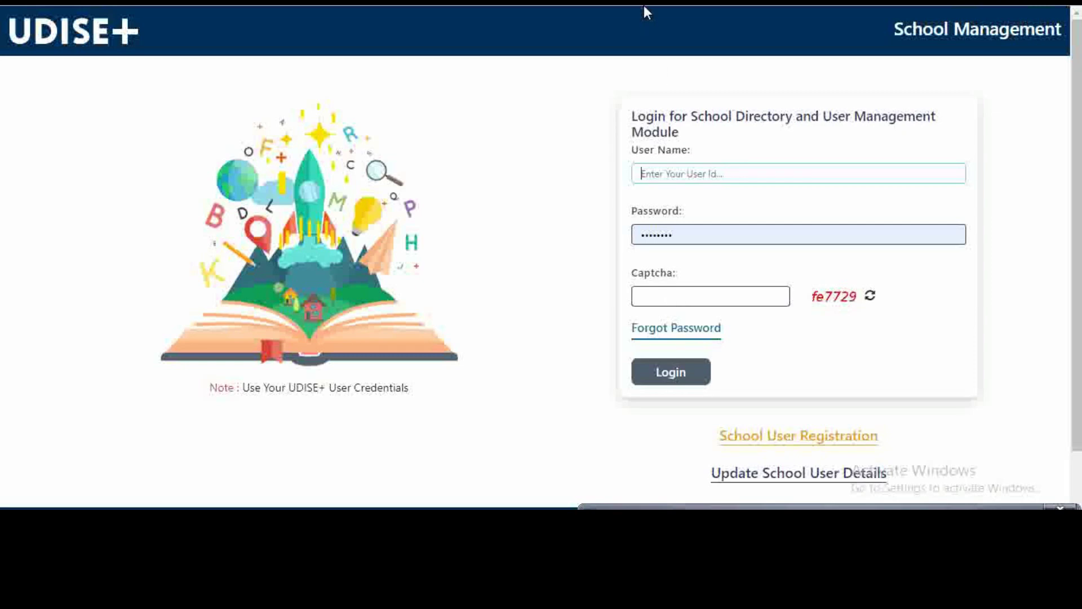
key("alt+Left")
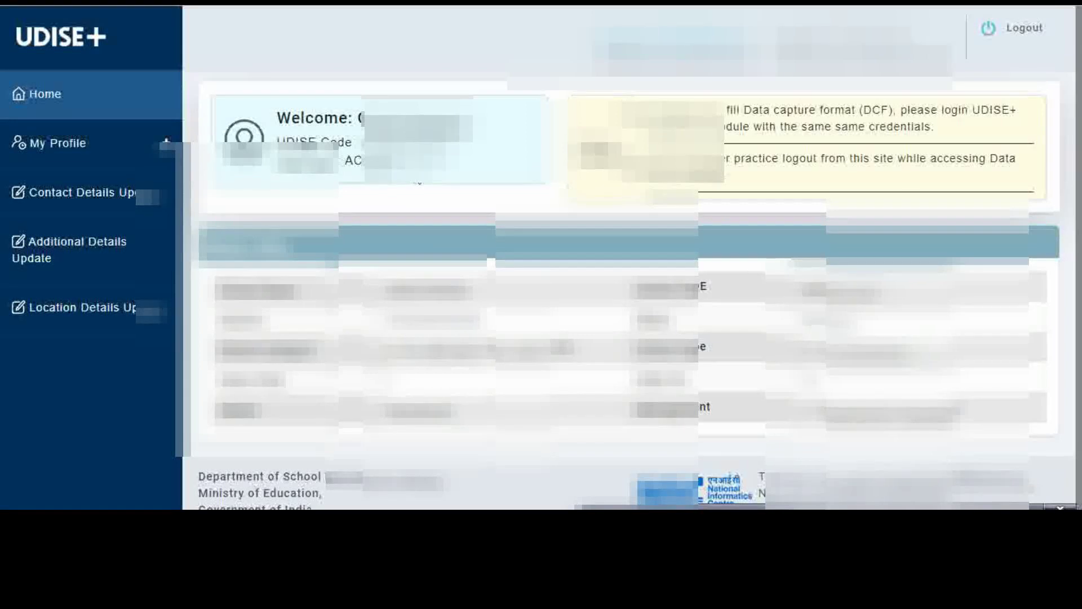
Open the school user's profile from the School Management dashboard and review the user details and the update section
scroll(440, 191, "down", 1)
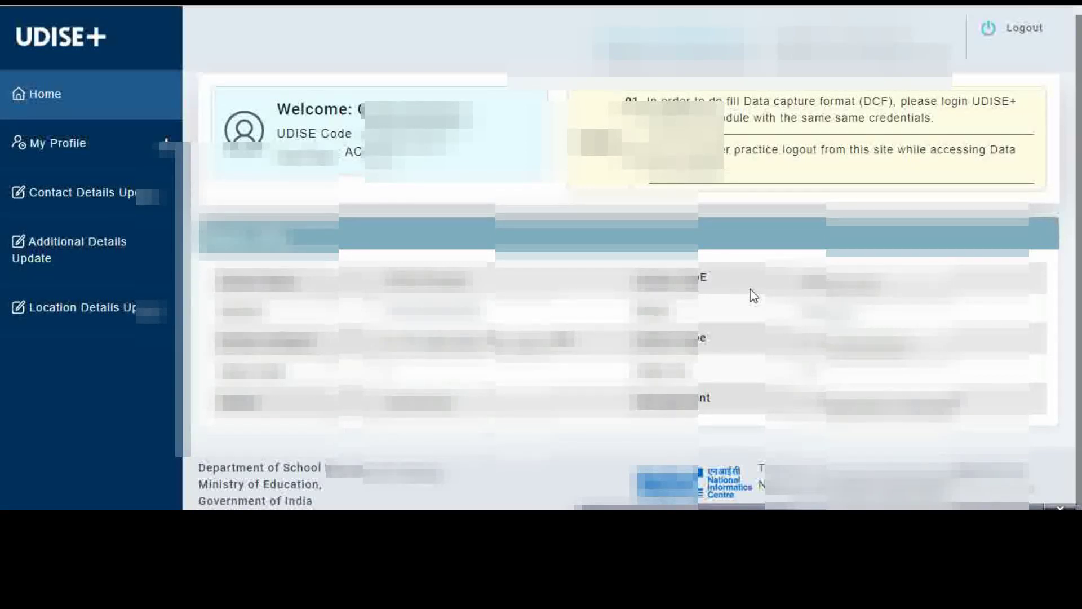
left_click(52, 148)
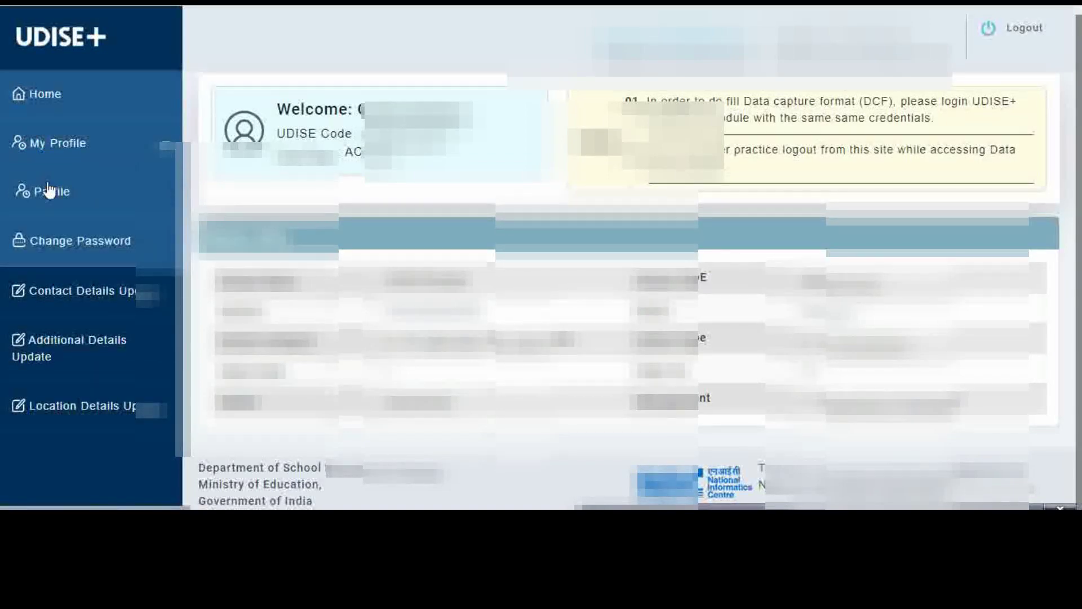
left_click(50, 191)
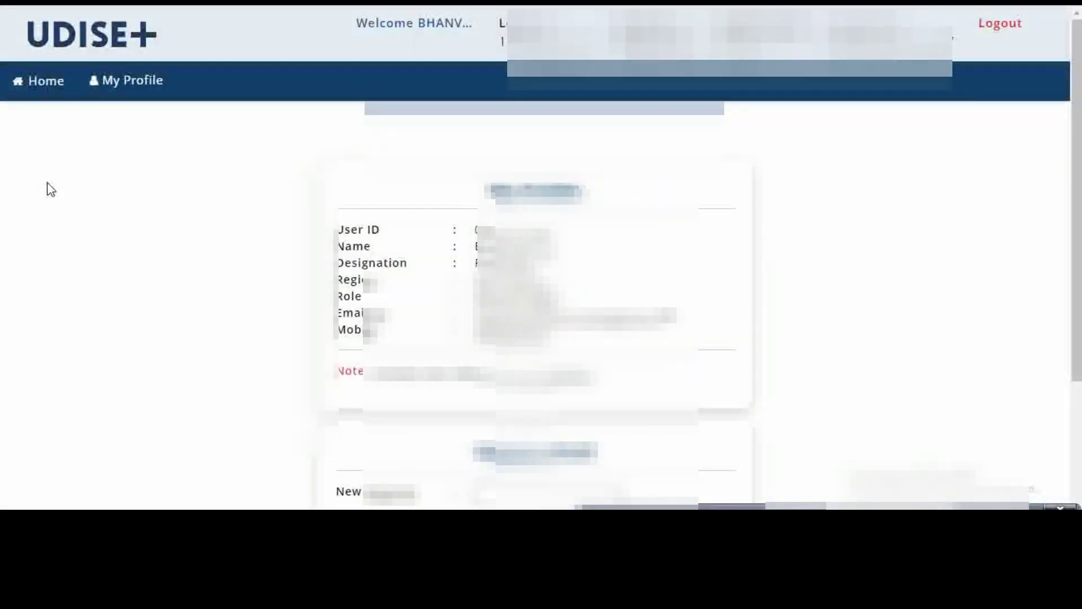
scroll(536, 281, "down", 2)
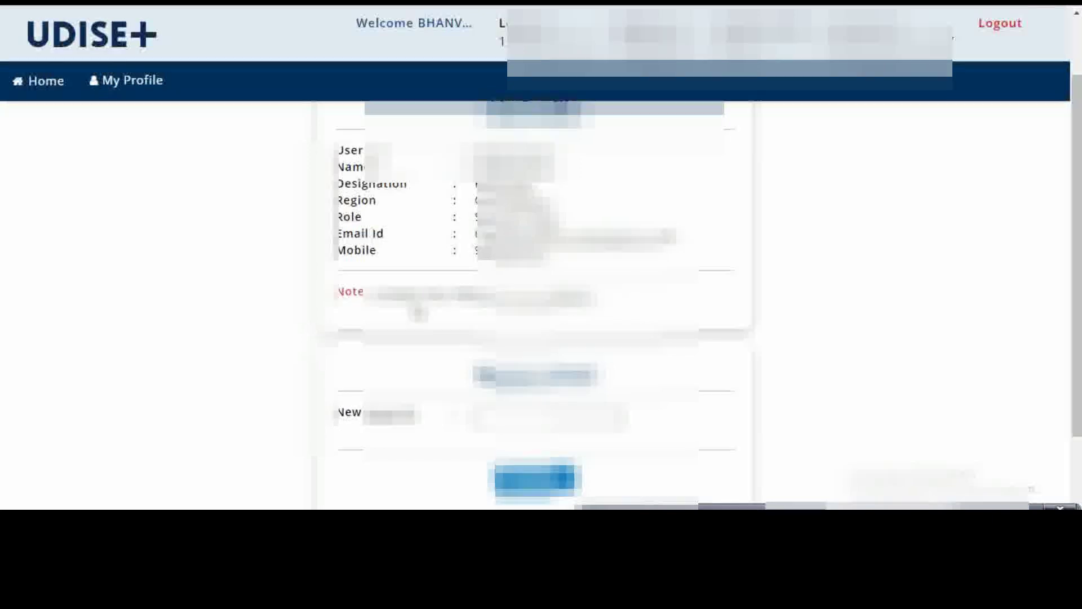
scroll(541, 304, "up", 3)
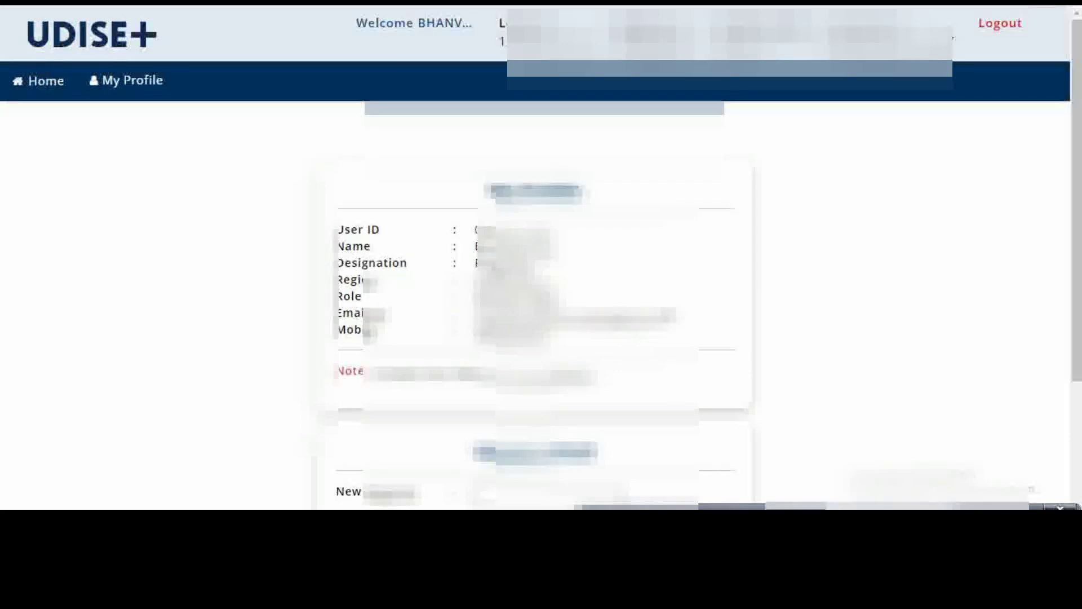
Return to the dashboard home and review the school's contact details, including head of school, respondent and school mobile entries
left_click(54, 80)
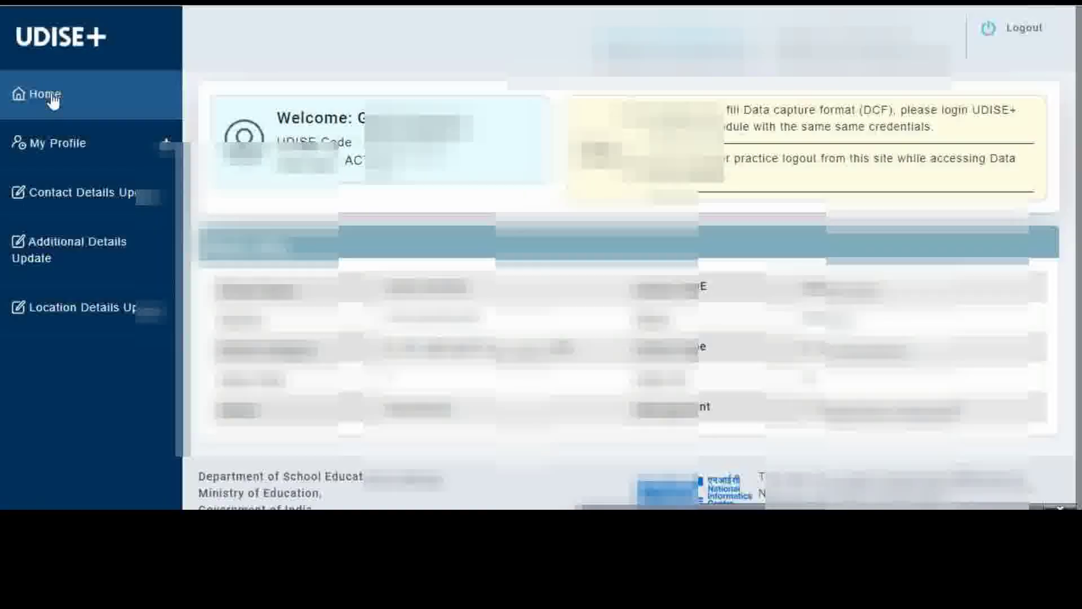
left_click(68, 201)
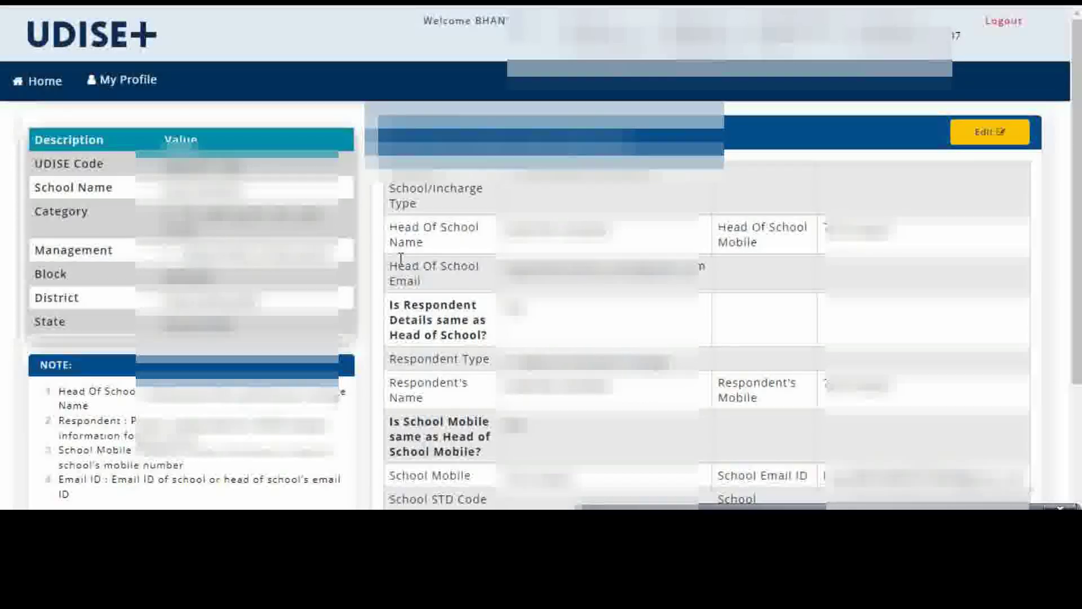
scroll(401, 259, "down", 1)
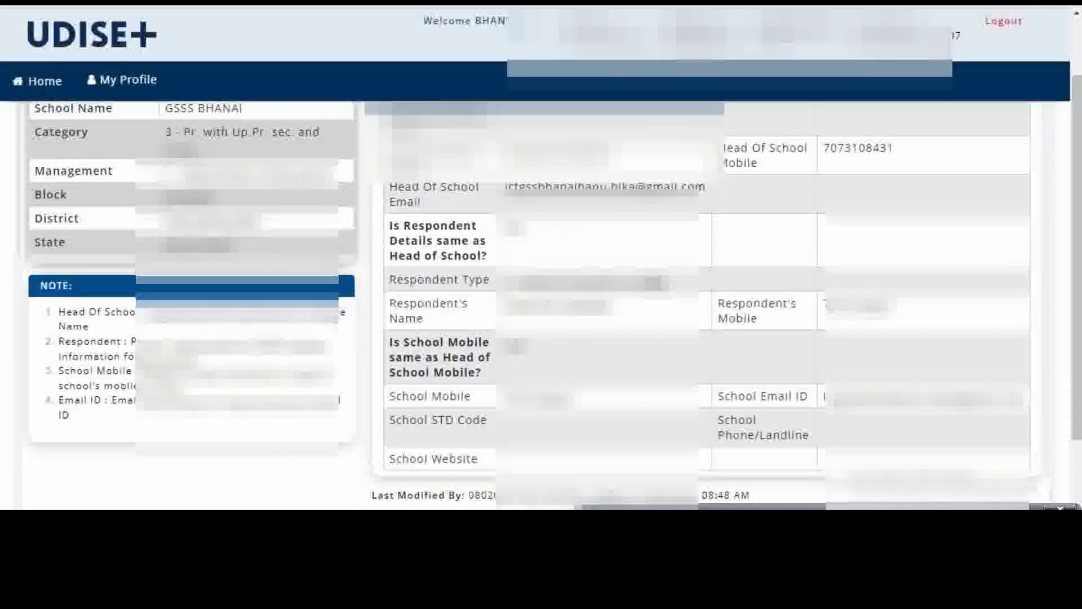
scroll(968, 158, "up", 1)
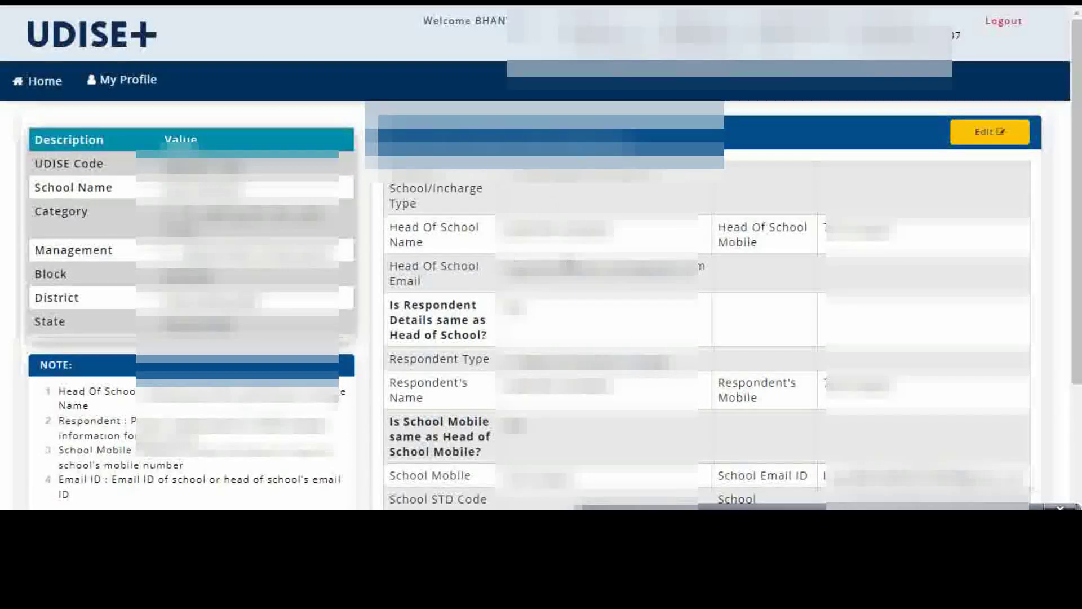
scroll(542, 304, "down", 2)
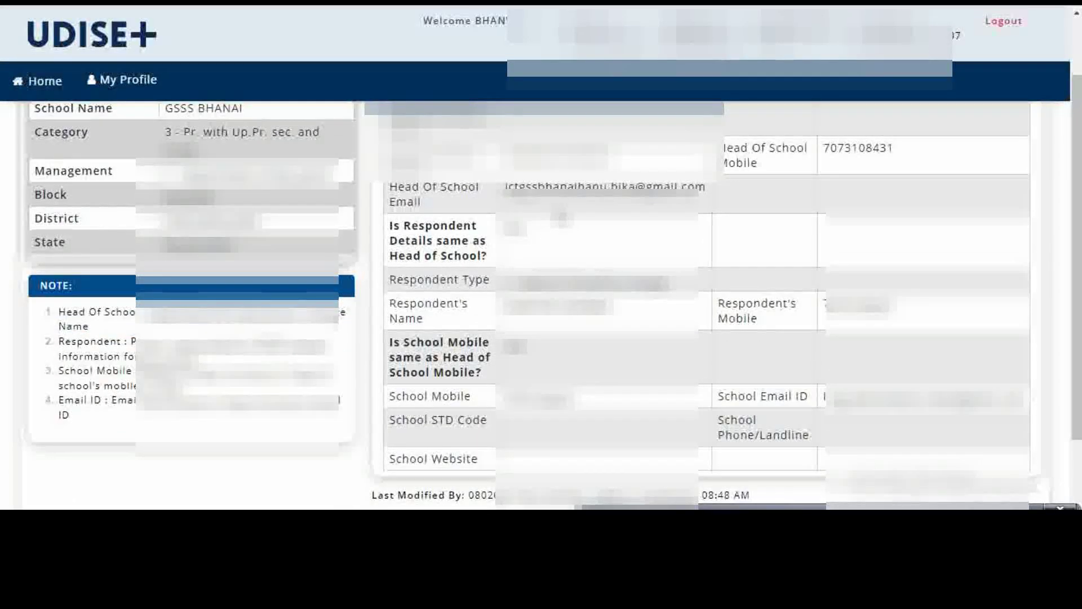
scroll(482, 239, "down", 2)
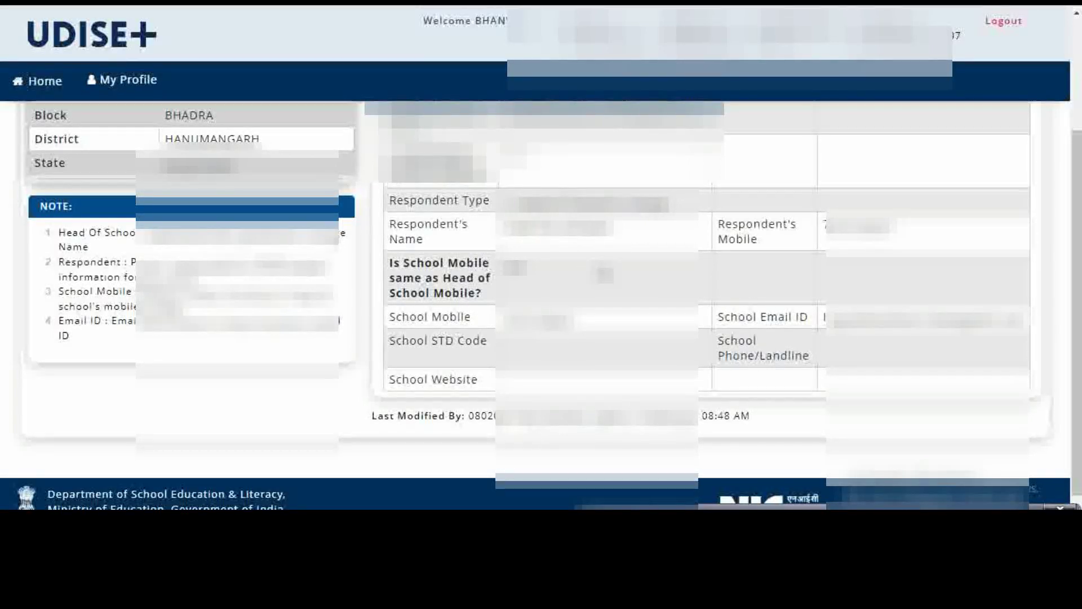
scroll(564, 237, "up", 4)
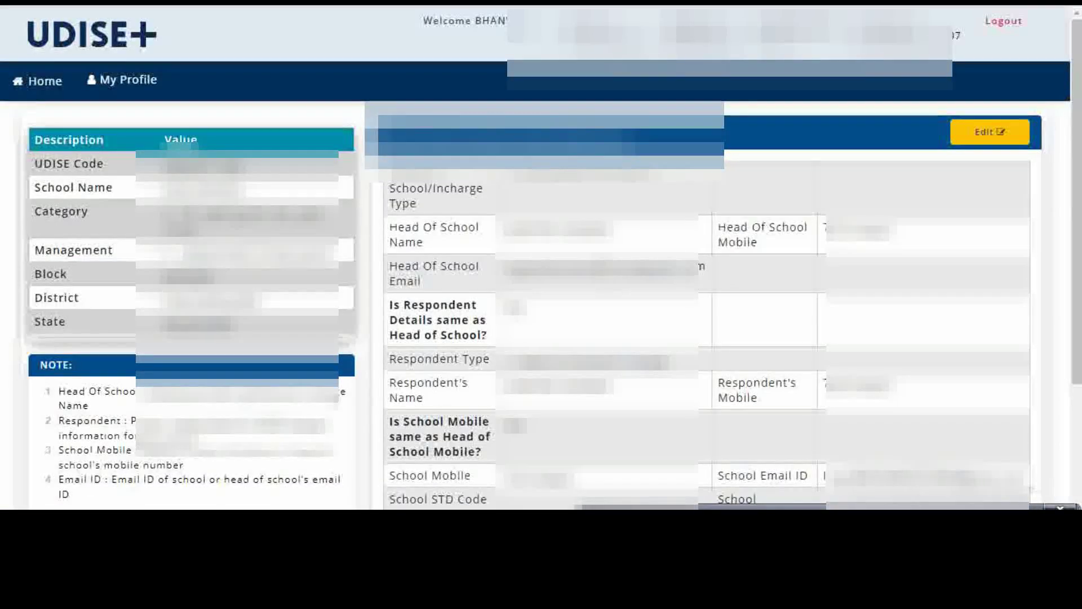
Return to the dashboard home and review the additional details: affiliation board, school recognition, upgradation years and medium of instruction
left_click(50, 93)
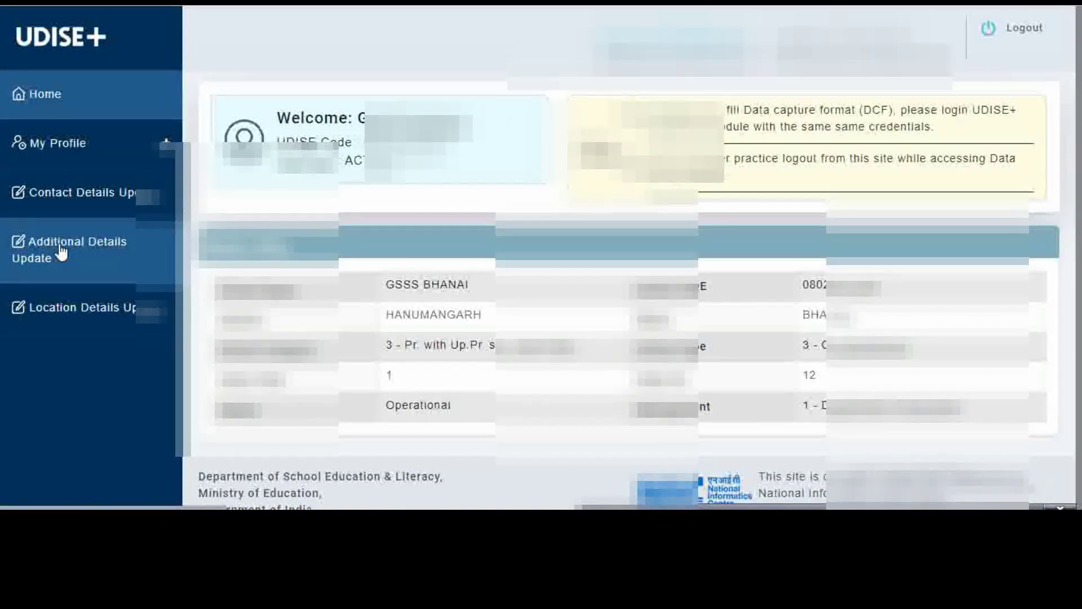
left_click(61, 252)
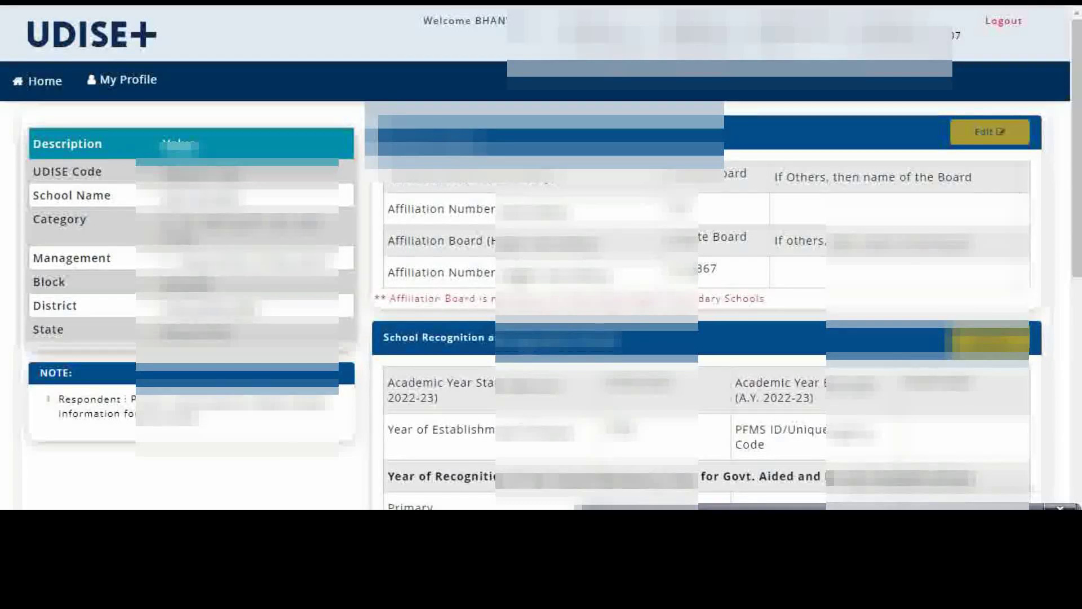
scroll(479, 282, "down", 2)
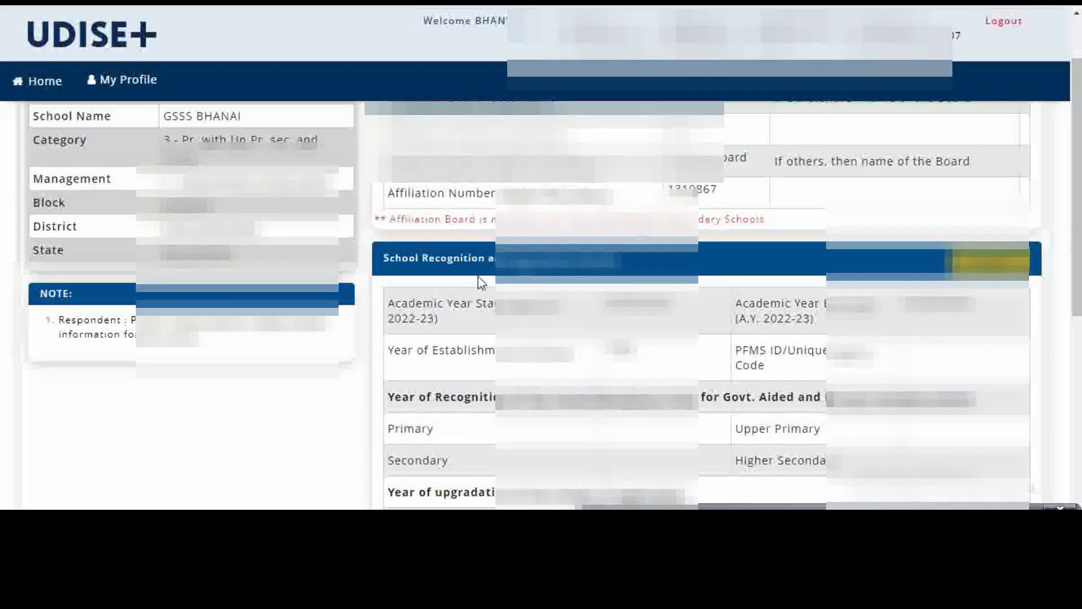
scroll(705, 304, "down", 2)
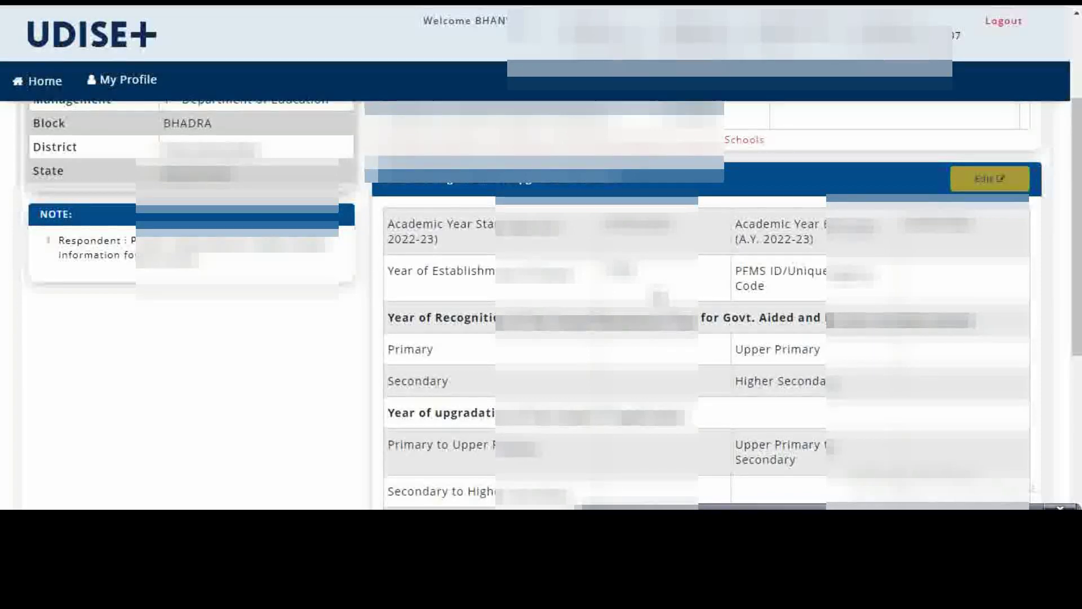
scroll(541, 305, "down", 2)
scroll(705, 304, "down", 4)
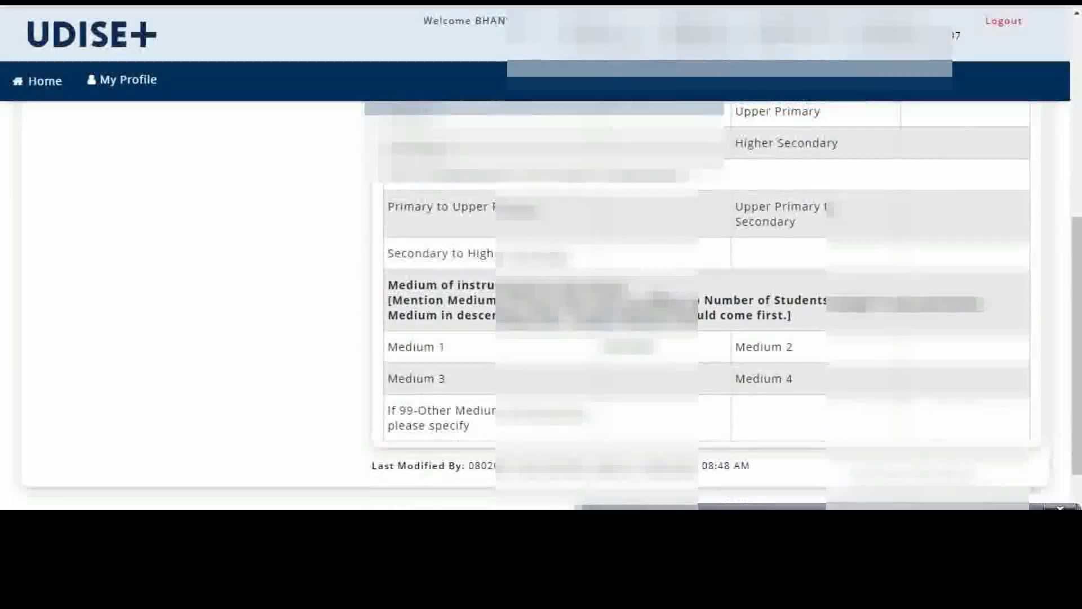
scroll(705, 304, "down", 2)
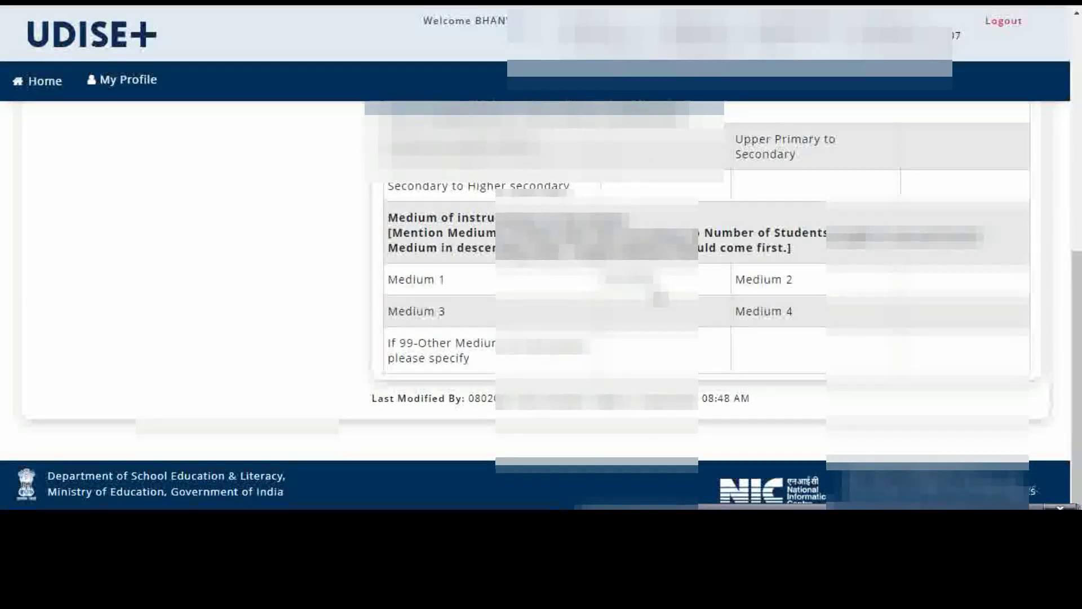
scroll(987, 148, "up", 12)
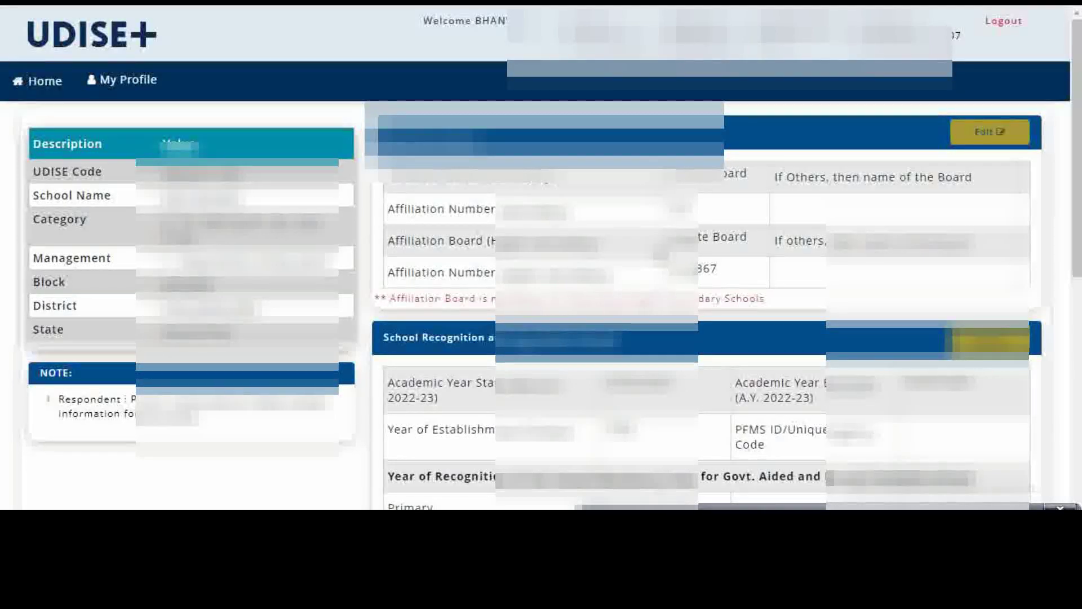
Return to the dashboard home and open the school's location details update
left_click(40, 93)
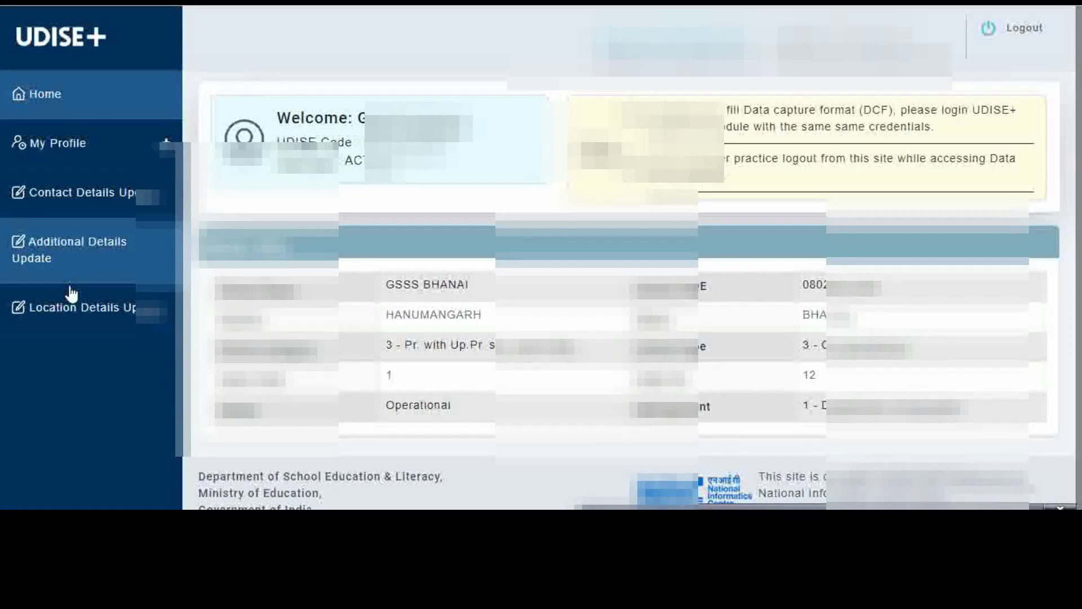
left_click(72, 307)
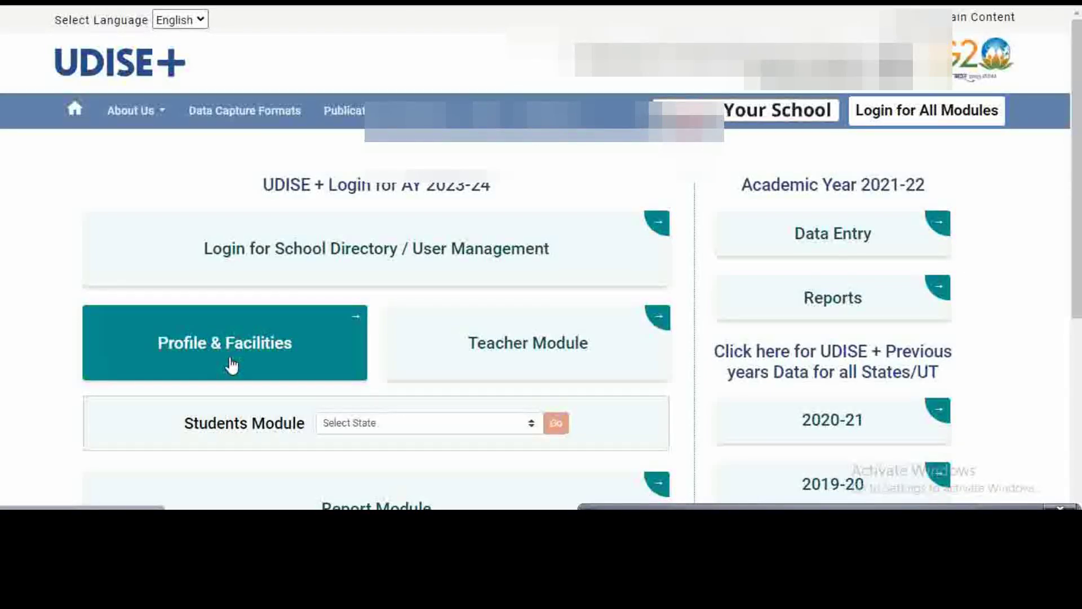
Open the Profile & Facilities module for AY 2023-24, enter the captcha code and log in with the saved credentials
left_click(231, 365)
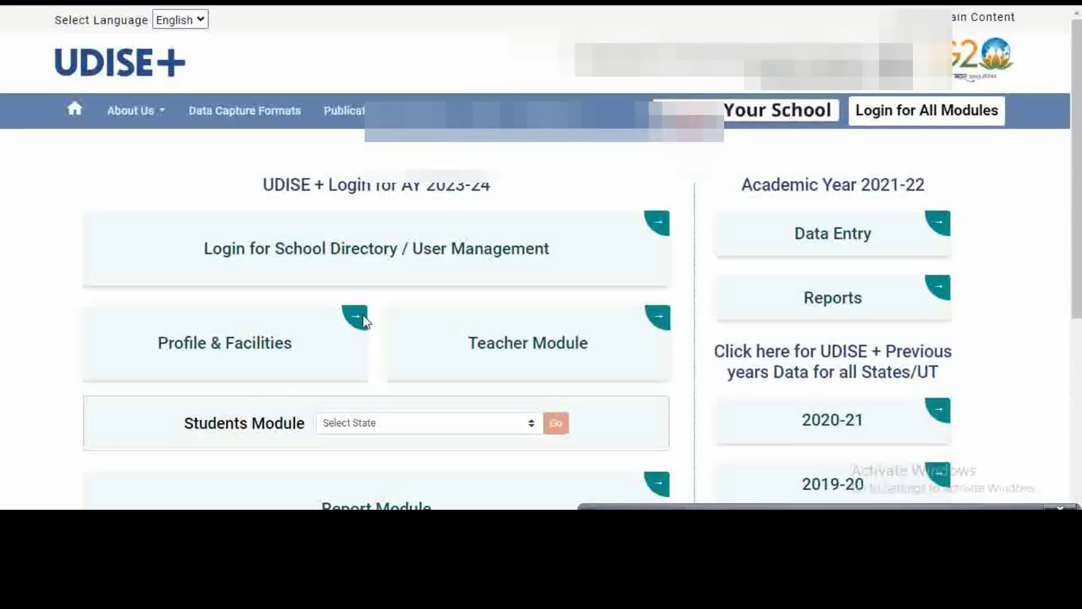
left_click(232, 364)
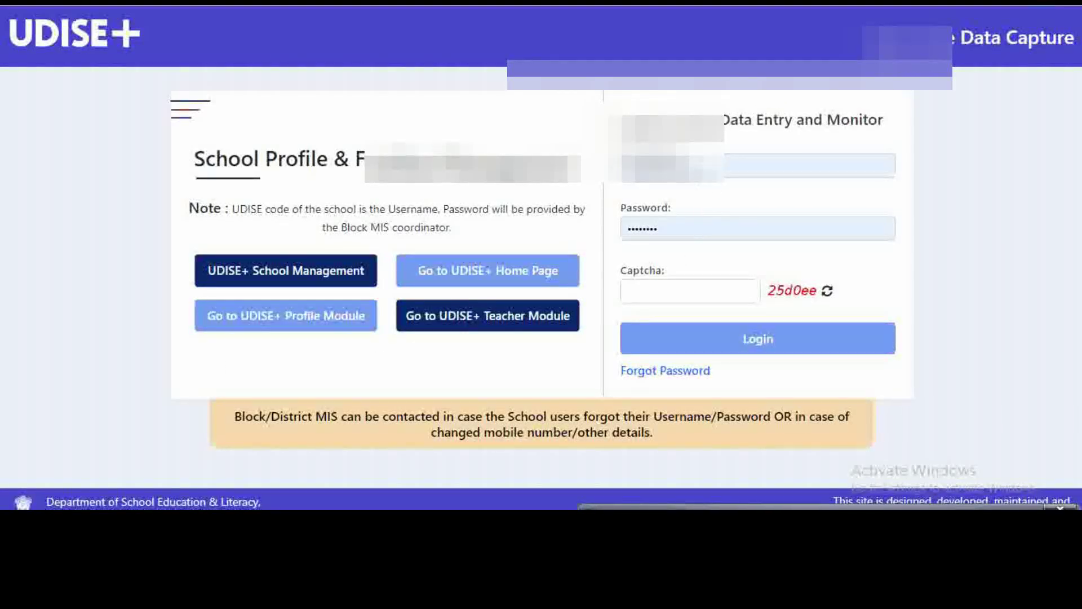
left_click(690, 295)
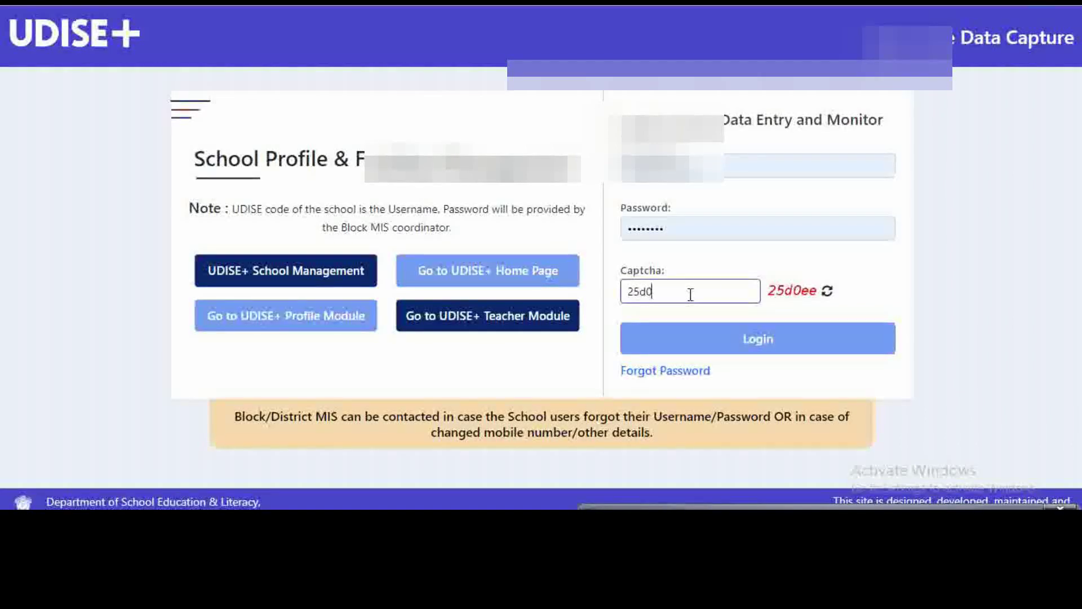
left_click(693, 338)
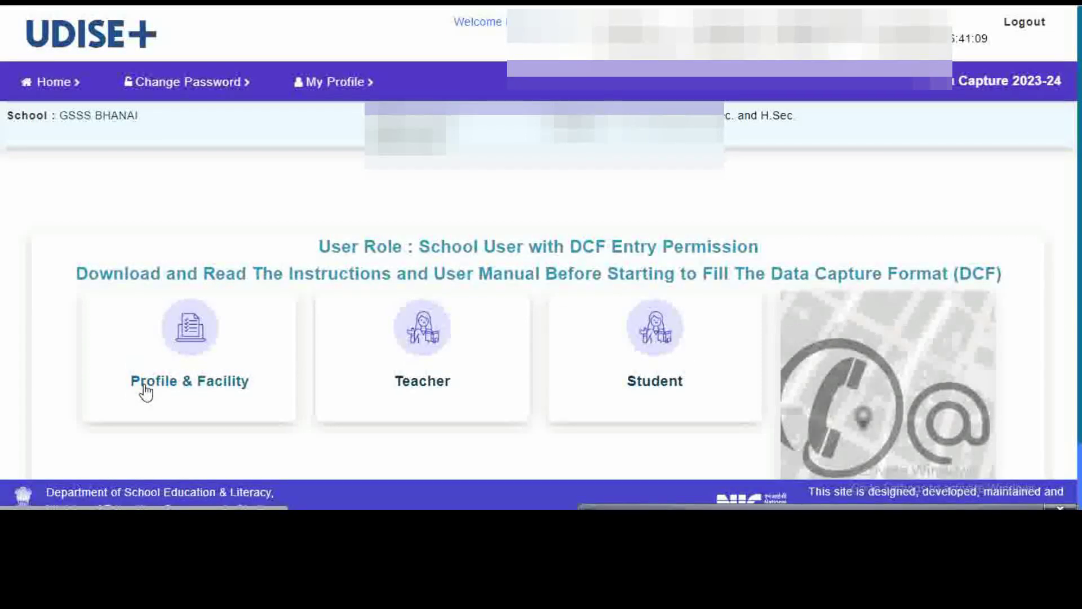
Open the Profile & Facility data capture forms and view Section 1A, Basic School Profile (1.1 to 1.23)
left_click(202, 388)
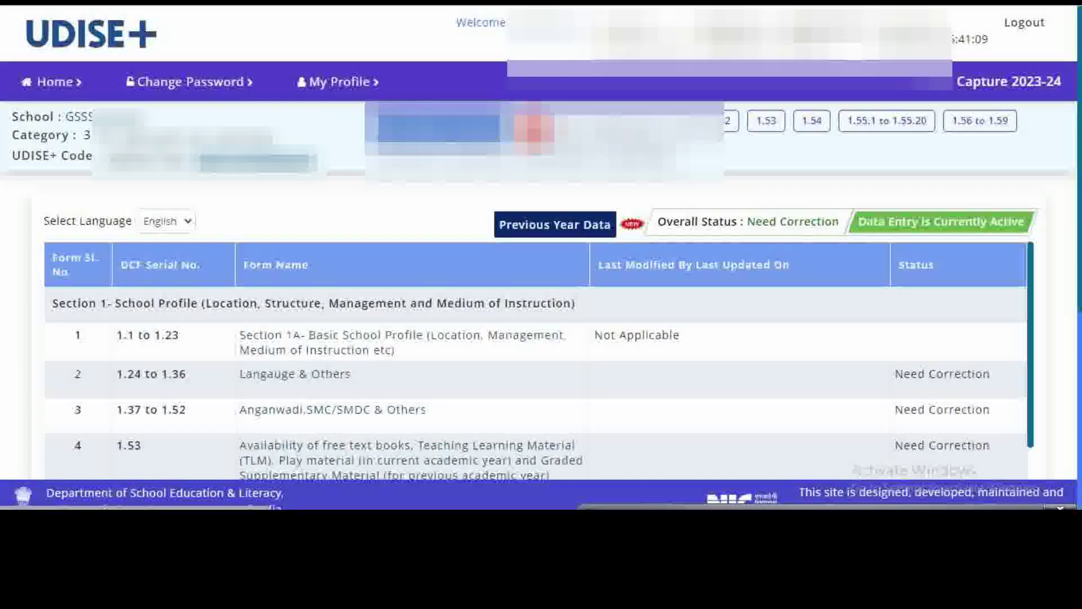
left_click(532, 128)
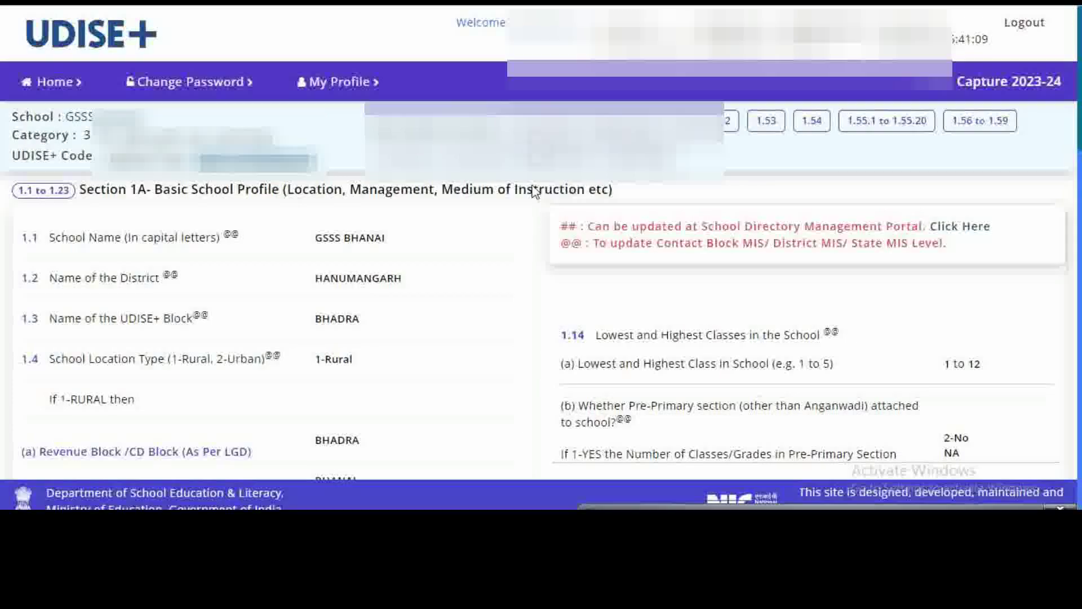
scroll(466, 247, "down", 1)
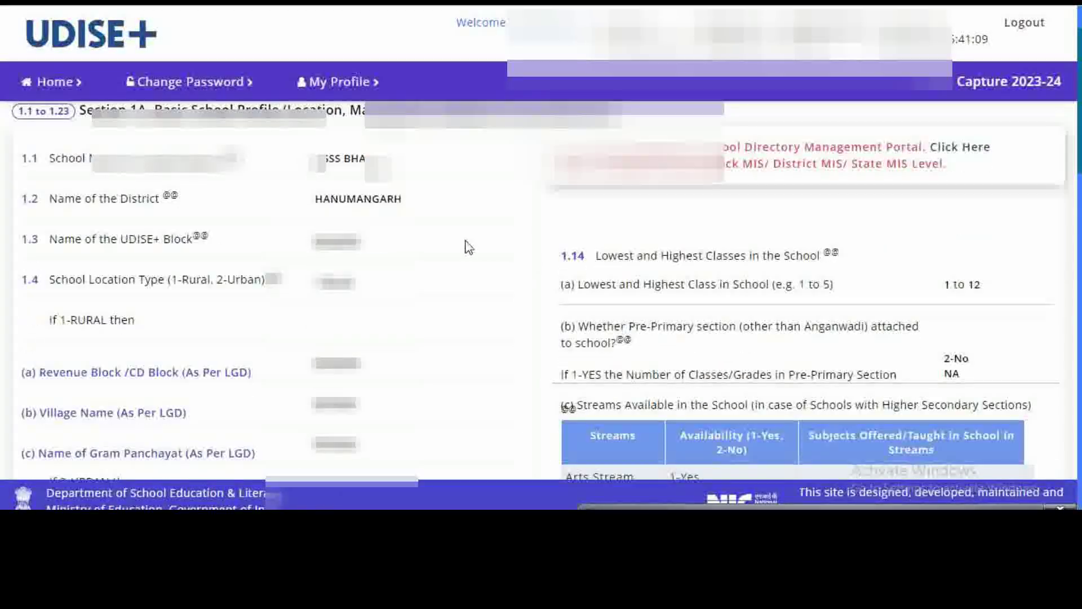
scroll(511, 223, "up", 1)
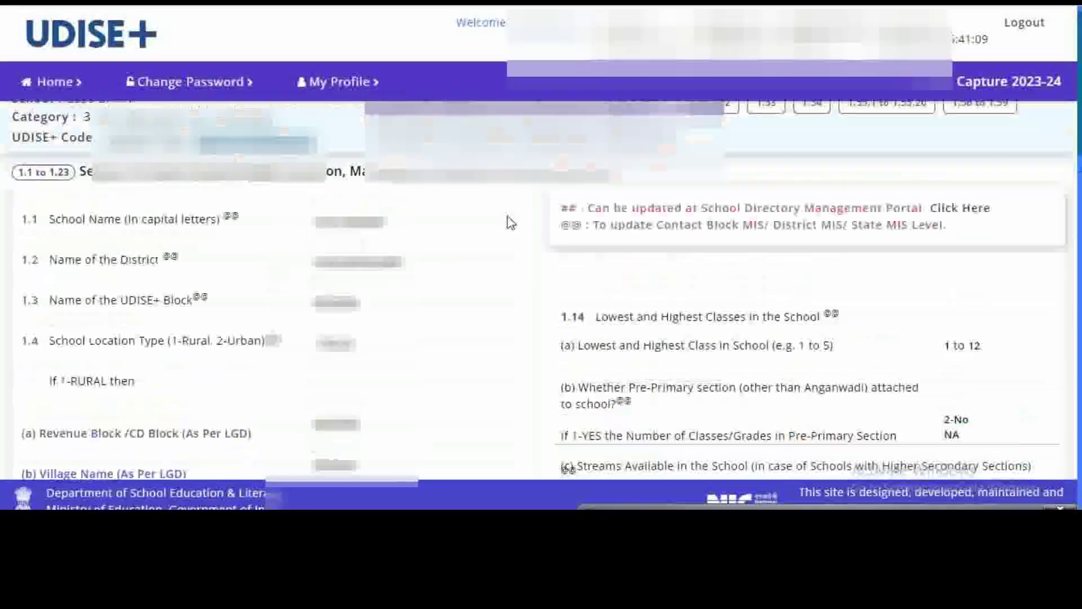
Review the Section 1A heading, the ## and @@ update notes, and the school name, district and UDISE+ block (1.1 to 1.3)
left_click_drag(78, 192, 527, 195)
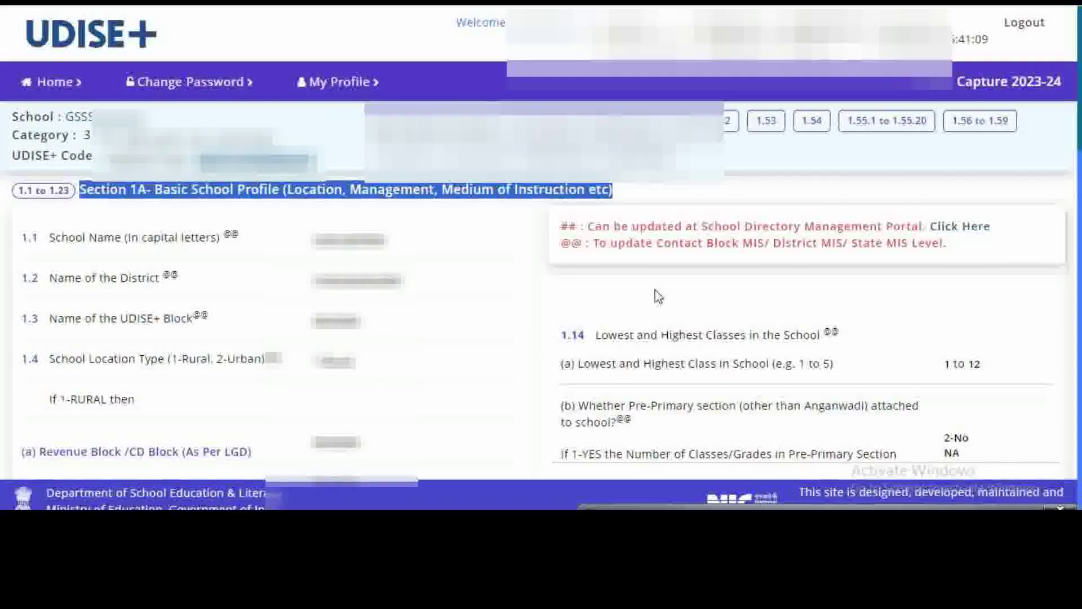
left_click_drag(562, 224, 959, 251)
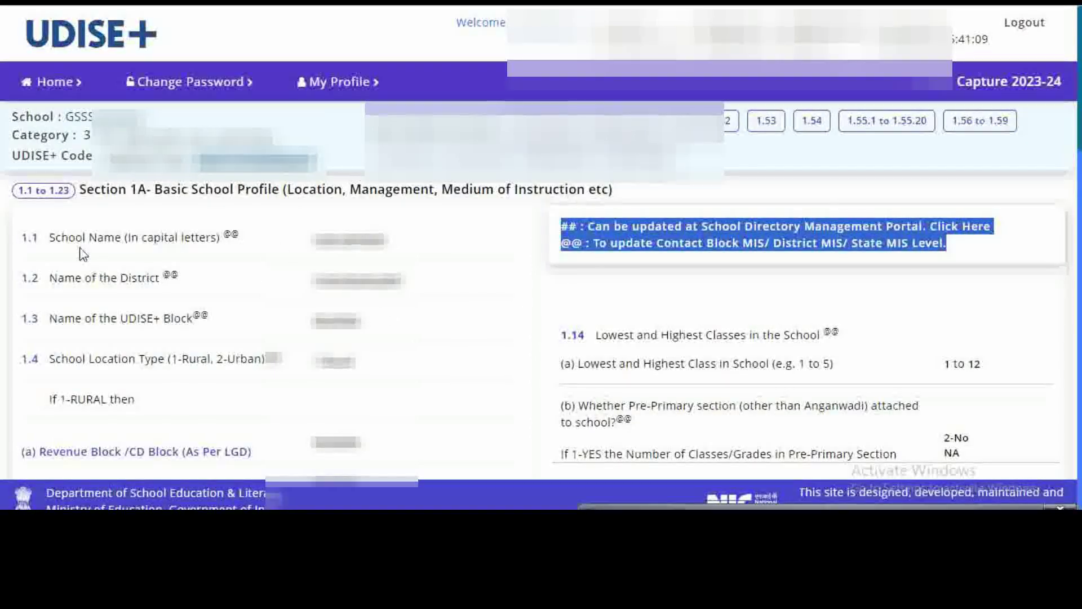
scroll(174, 253, "down", 1)
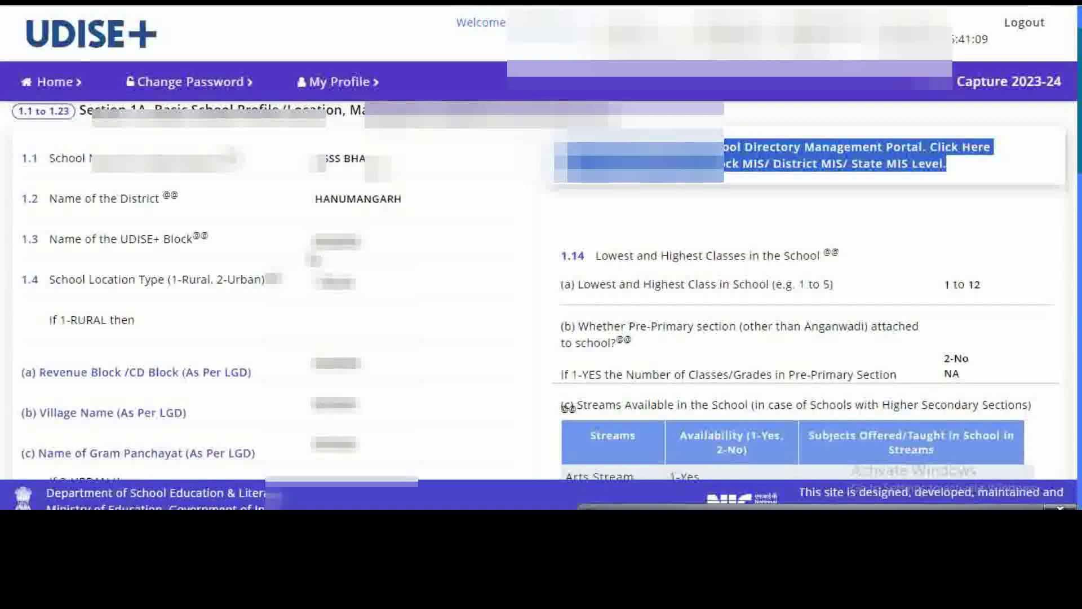
left_click(237, 159)
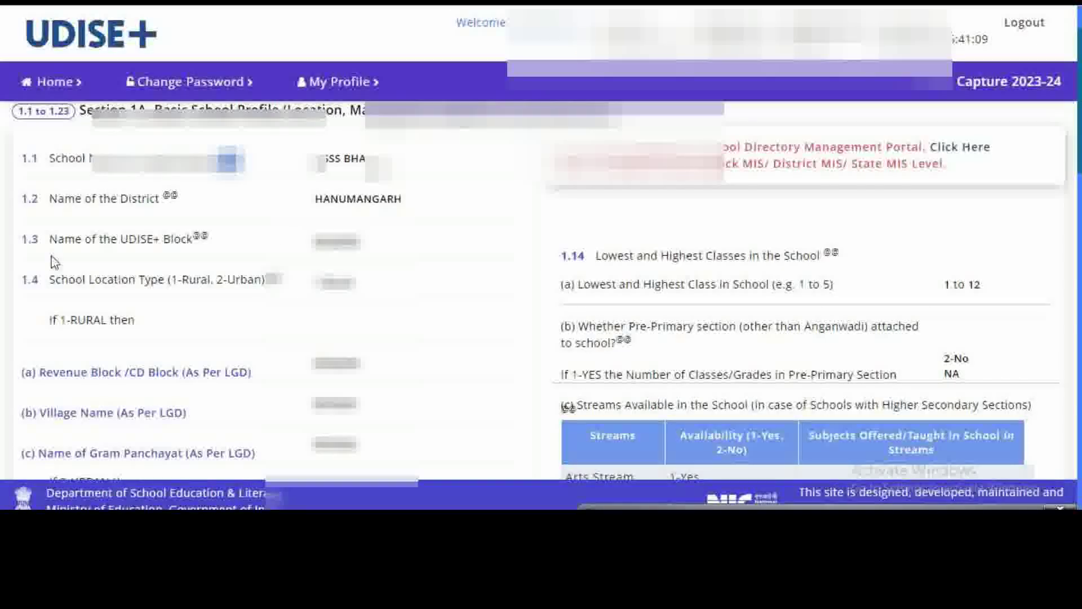
left_click_drag(48, 242, 236, 245)
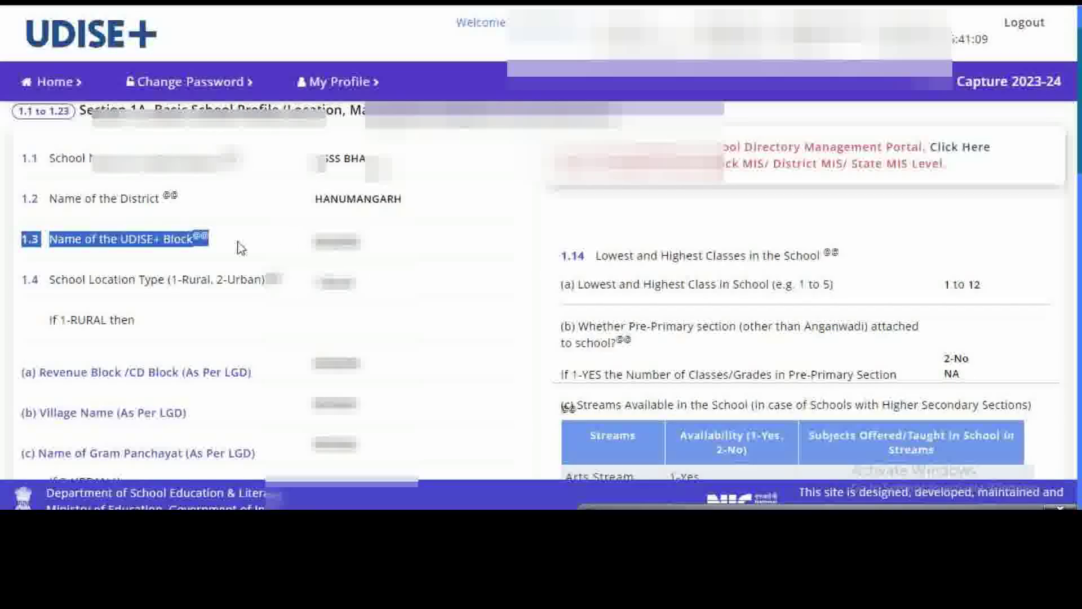
Review the school location type (1.4) with its revenue block, village, Gram Panchayat, urban local body and ward name entries
scroll(237, 244, "down", 3)
left_click_drag(21, 121, 290, 124)
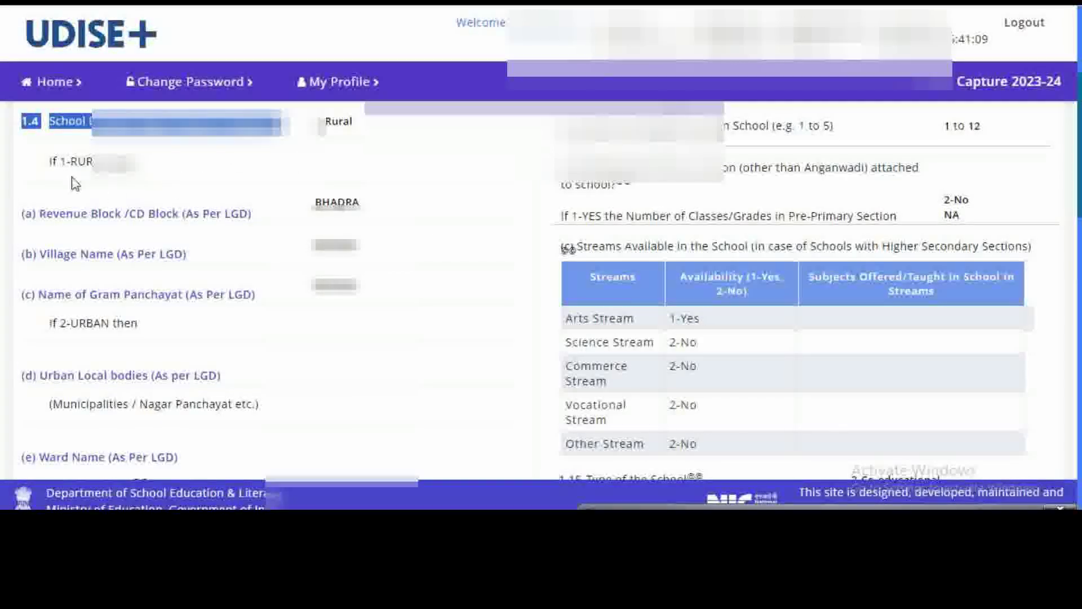
left_click_drag(39, 214, 249, 217)
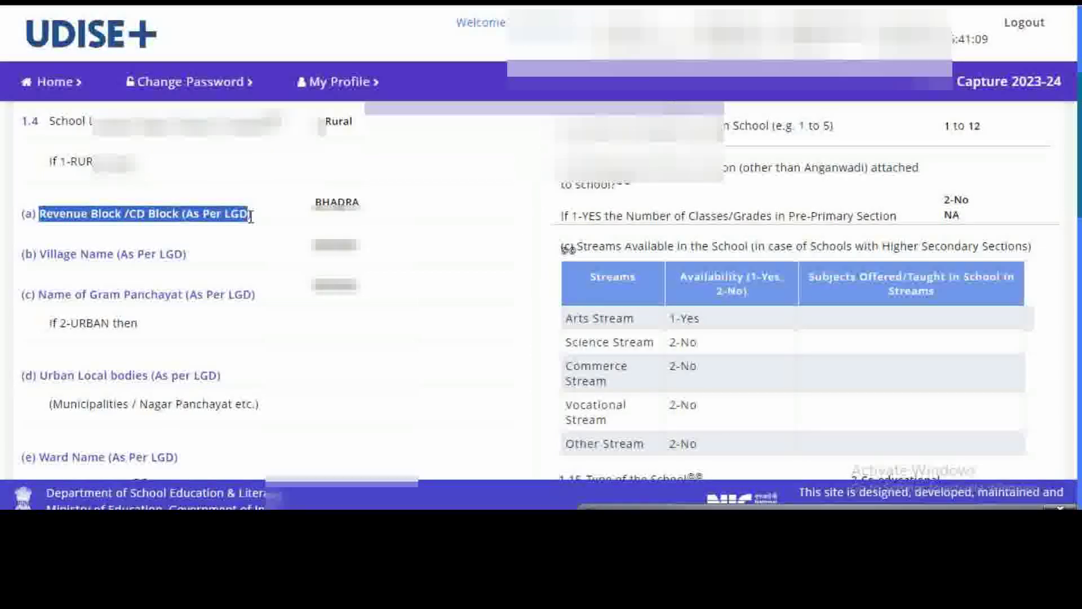
left_click_drag(27, 254, 198, 260)
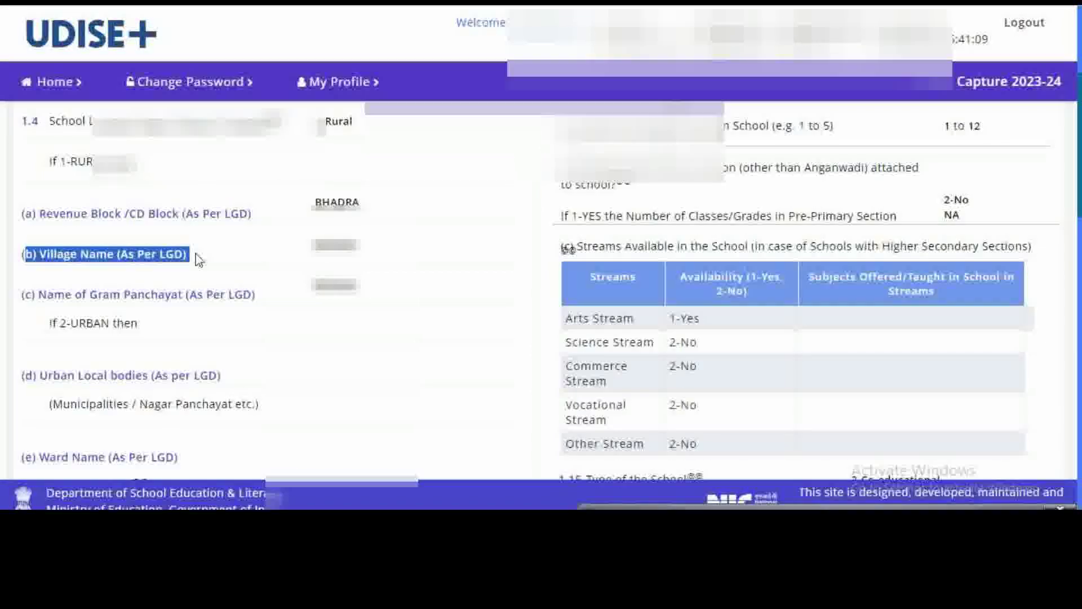
left_click_drag(37, 299, 266, 304)
scroll(262, 333, "down", 1)
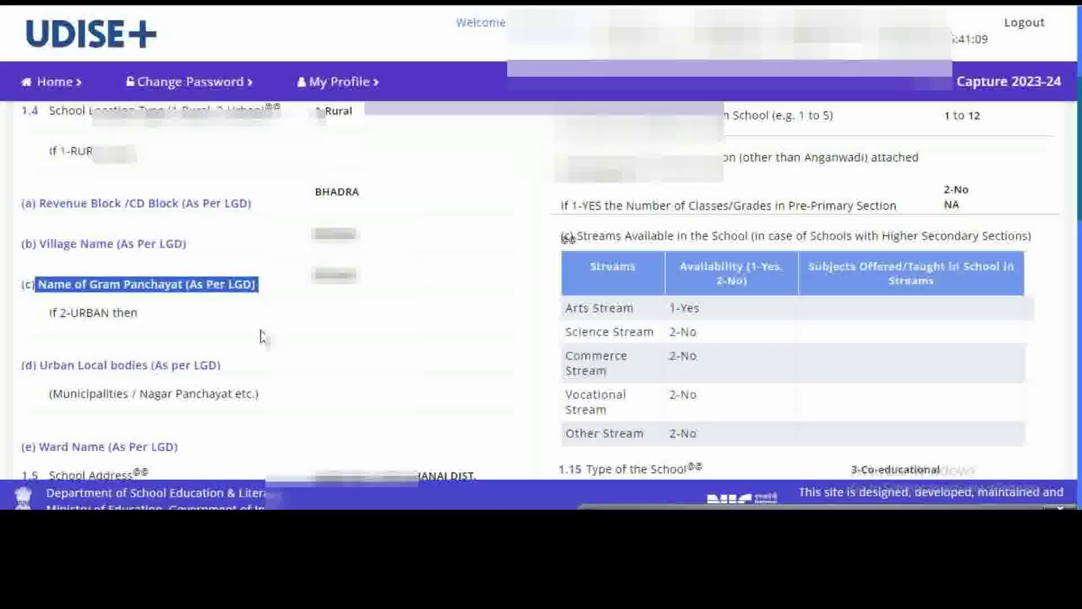
left_click_drag(34, 298, 259, 299)
scroll(236, 304, "down", 3)
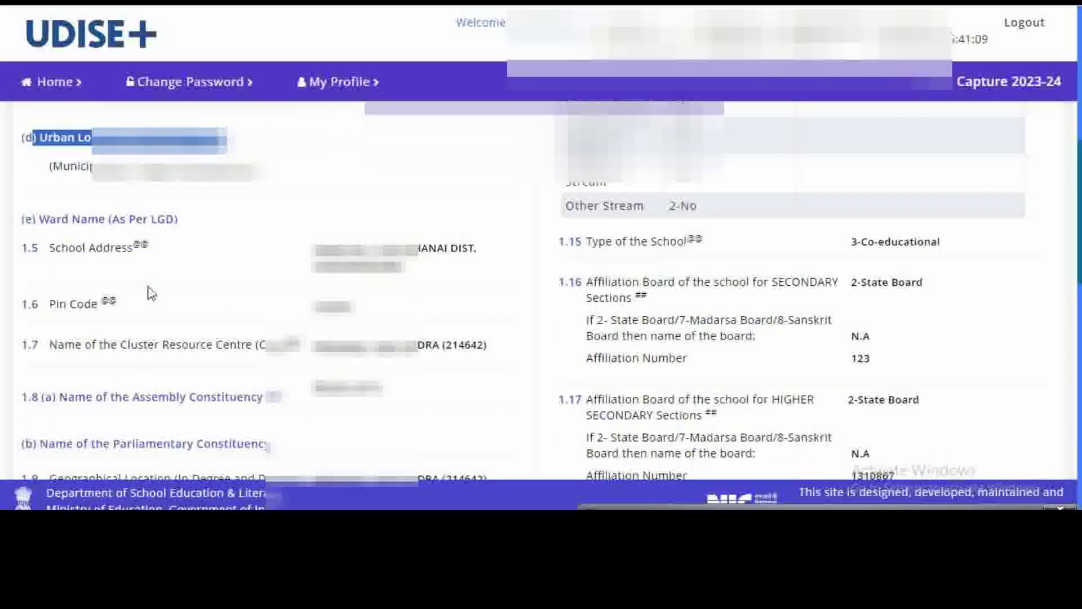
left_click_drag(31, 223, 195, 234)
Review the school address, pin code, Cluster Resource Centre, Assembly and Parliamentary constituencies and geographical location (1.5 to 1.9)
scroll(247, 283, "down", 2)
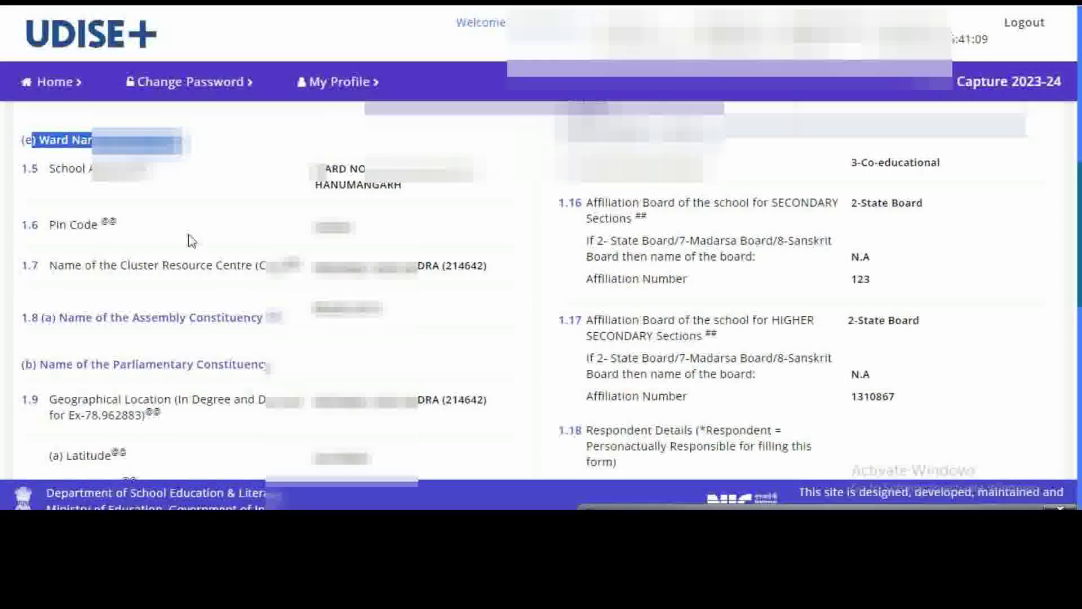
left_click_drag(22, 228, 153, 232)
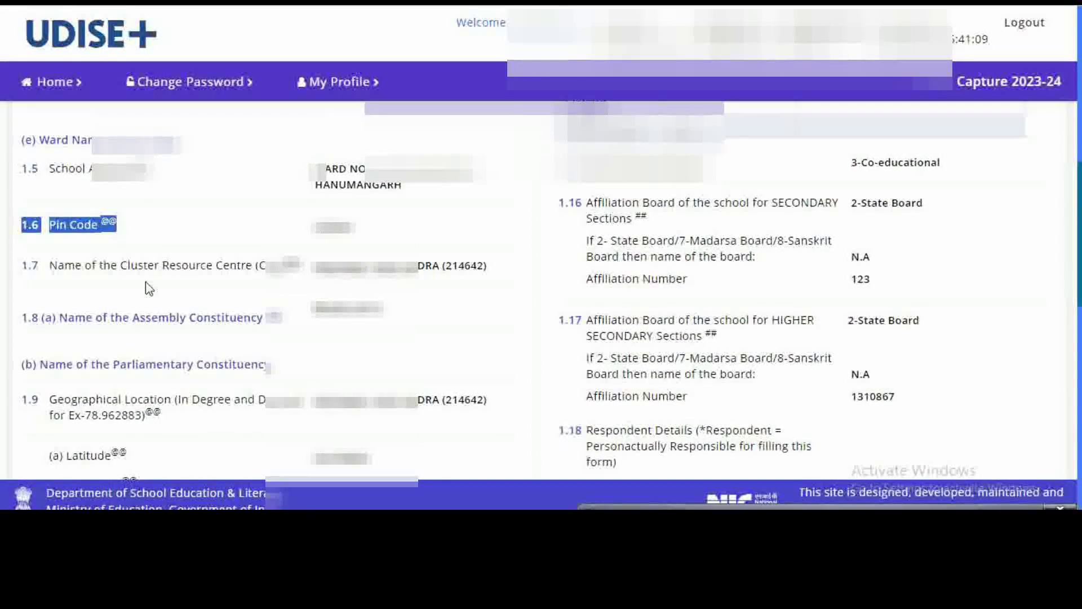
scroll(146, 279, "down", 2)
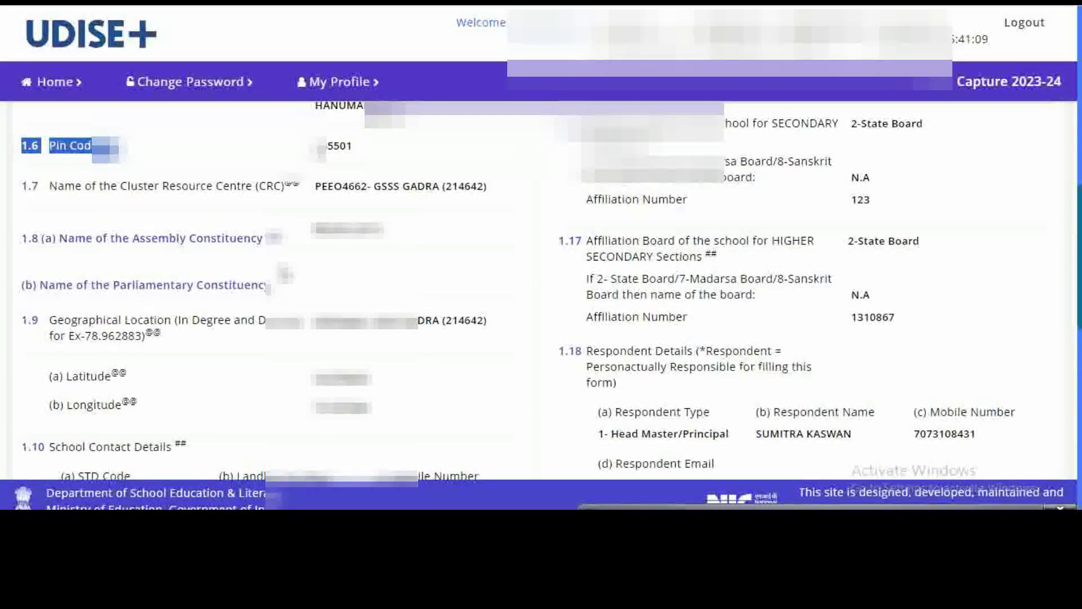
scroll(286, 273, "down", 1)
left_click_drag(23, 206, 273, 209)
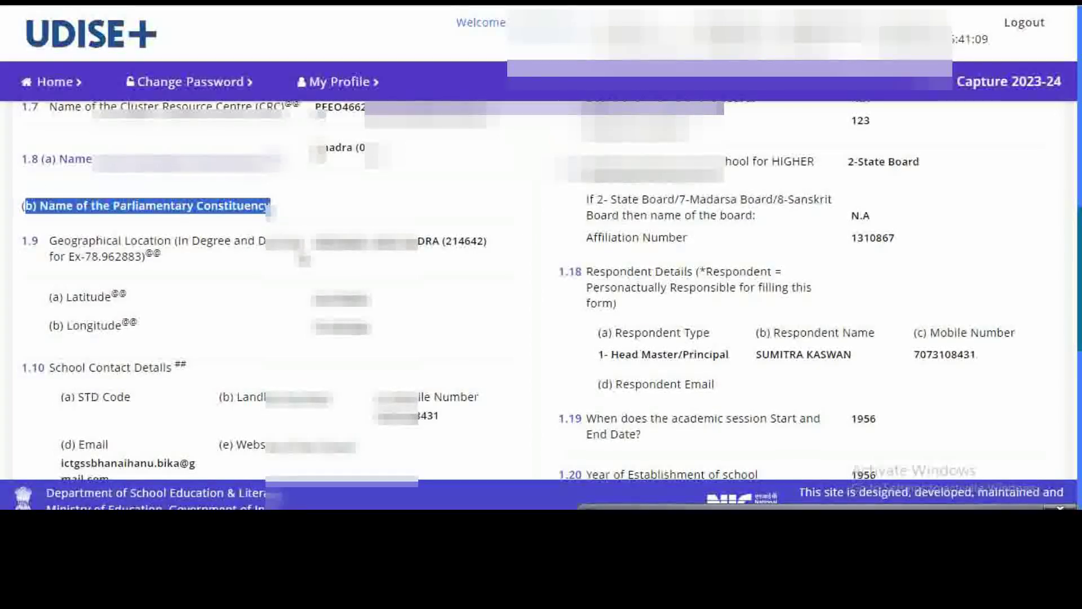
scroll(273, 209, "down", 1)
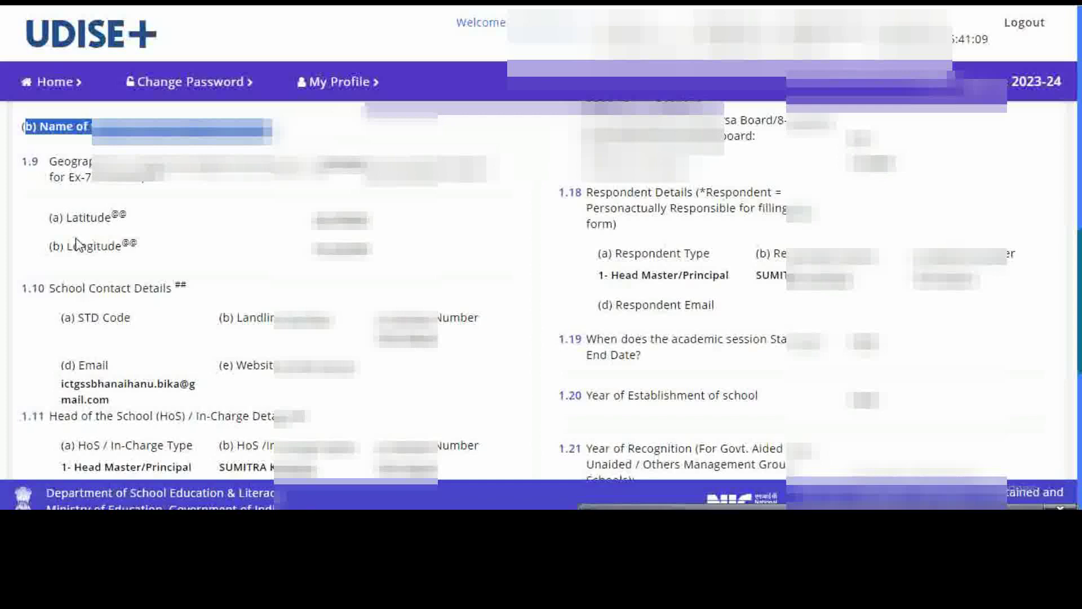
Review the school contact details, head of school details, management group and code, and school category (1.10 to 1.13)
scroll(92, 246, "down", 3)
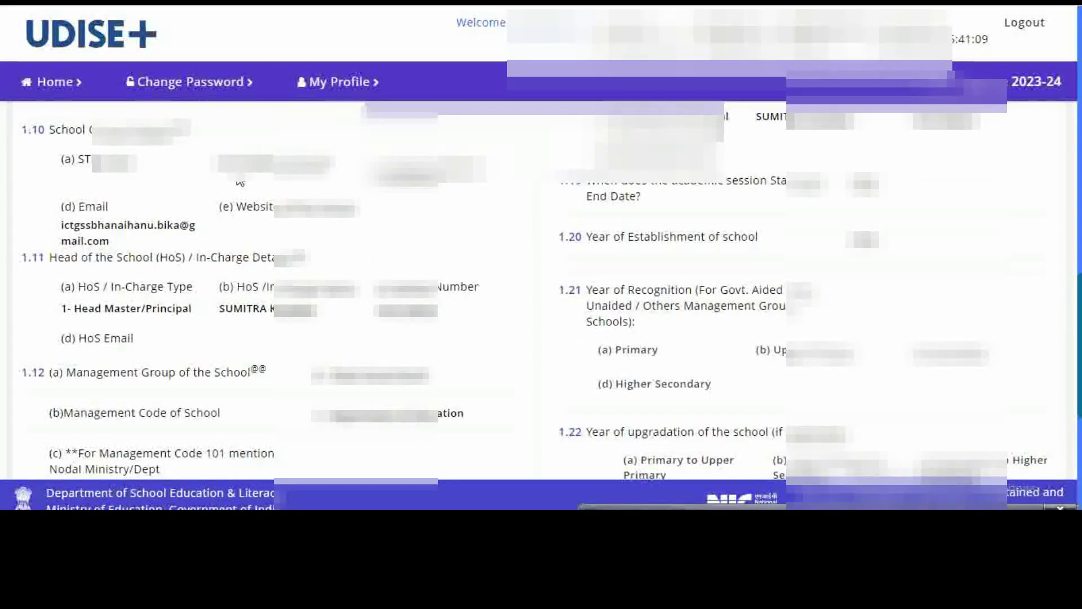
left_click_drag(376, 166, 479, 168)
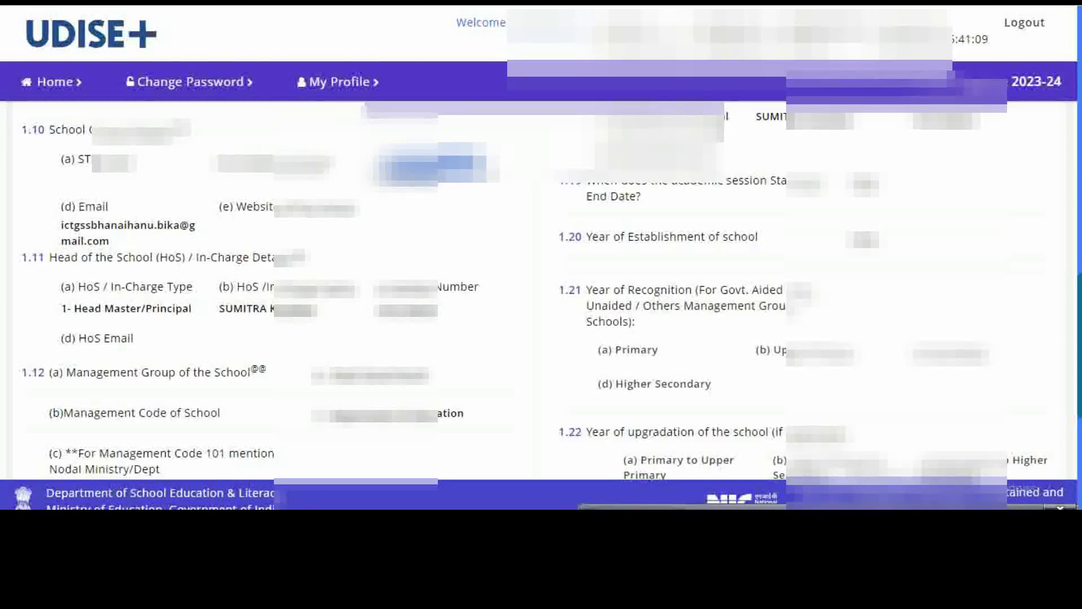
left_click_drag(374, 183, 452, 186)
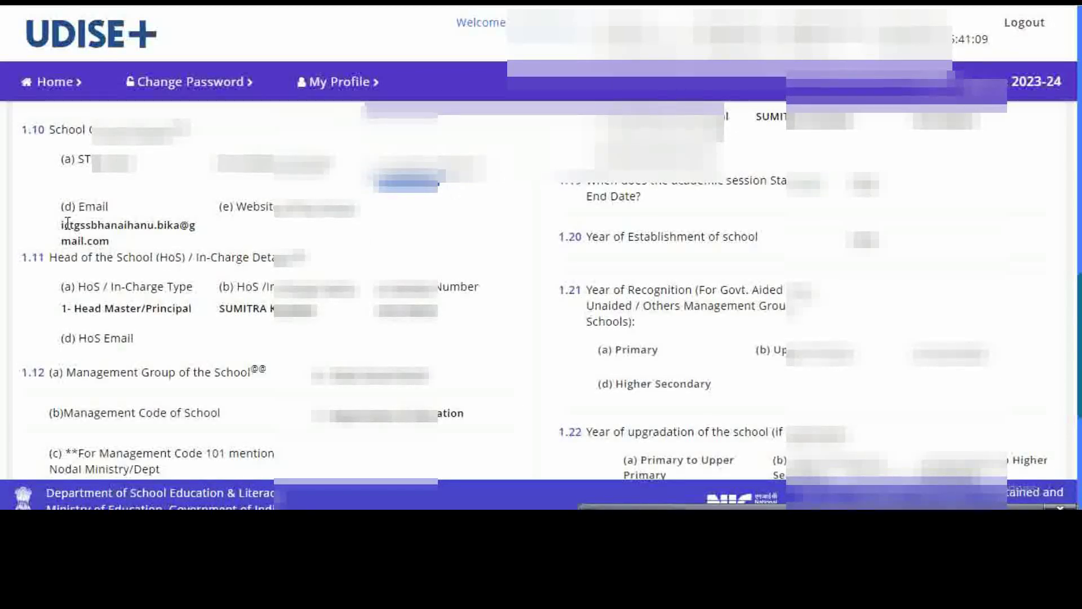
left_click_drag(58, 206, 116, 206)
scroll(131, 262, "down", 1)
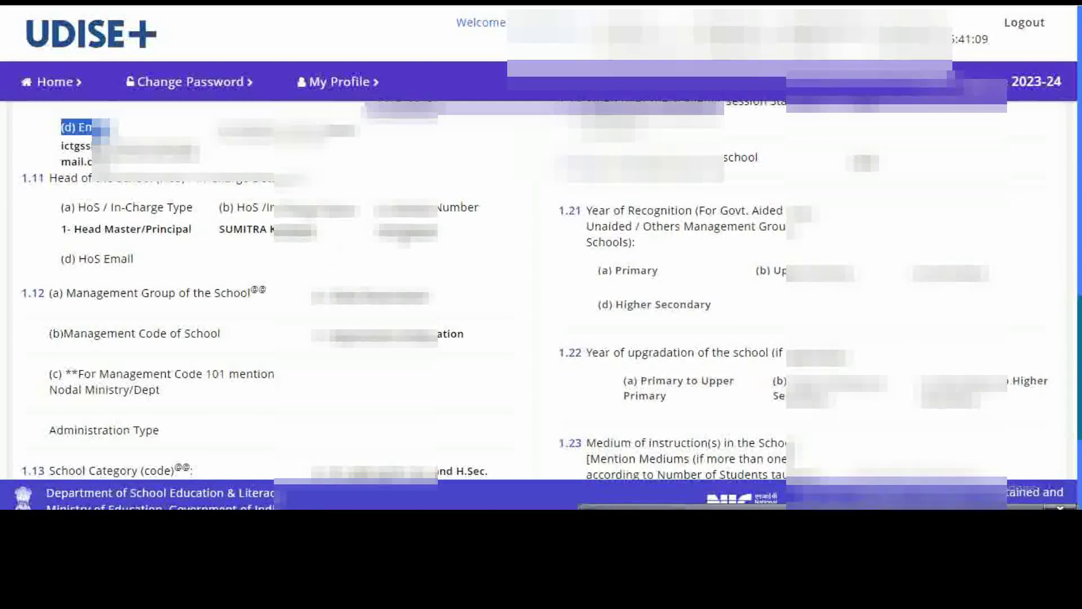
scroll(141, 284, "down", 1)
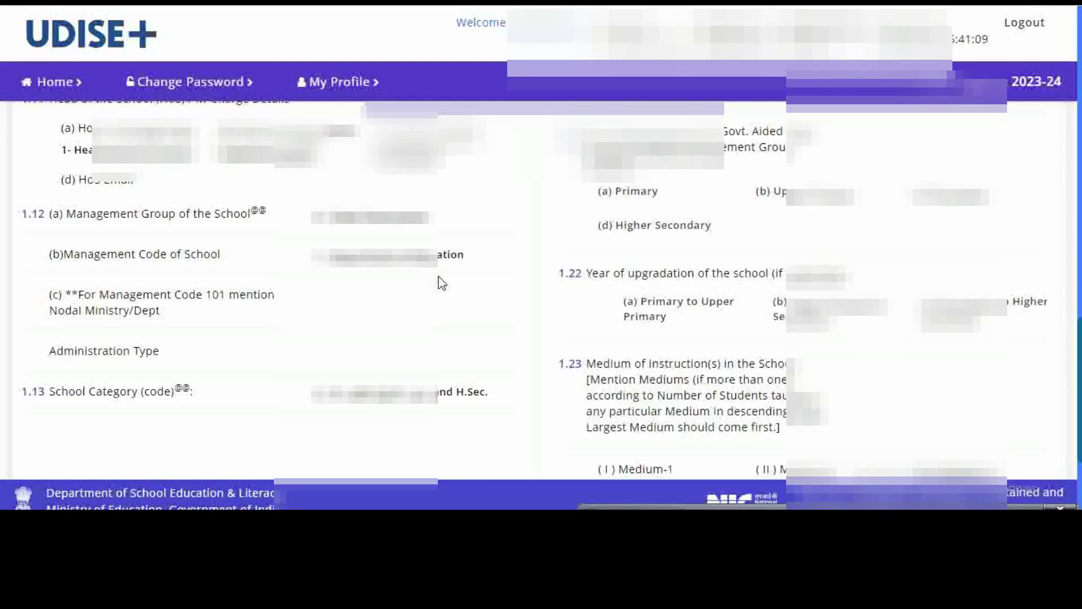
scroll(442, 282, "down", 1)
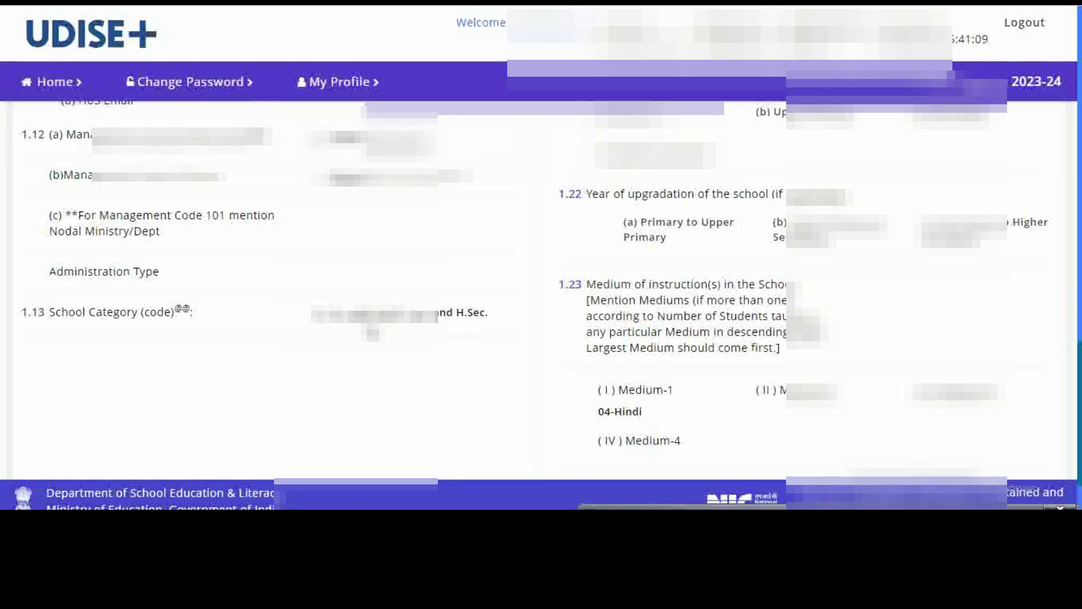
Go back to the beginning of Section 1A and review the lowest and highest classes, pre-primary section and available streams (1.14)
scroll(372, 332, "up", 7)
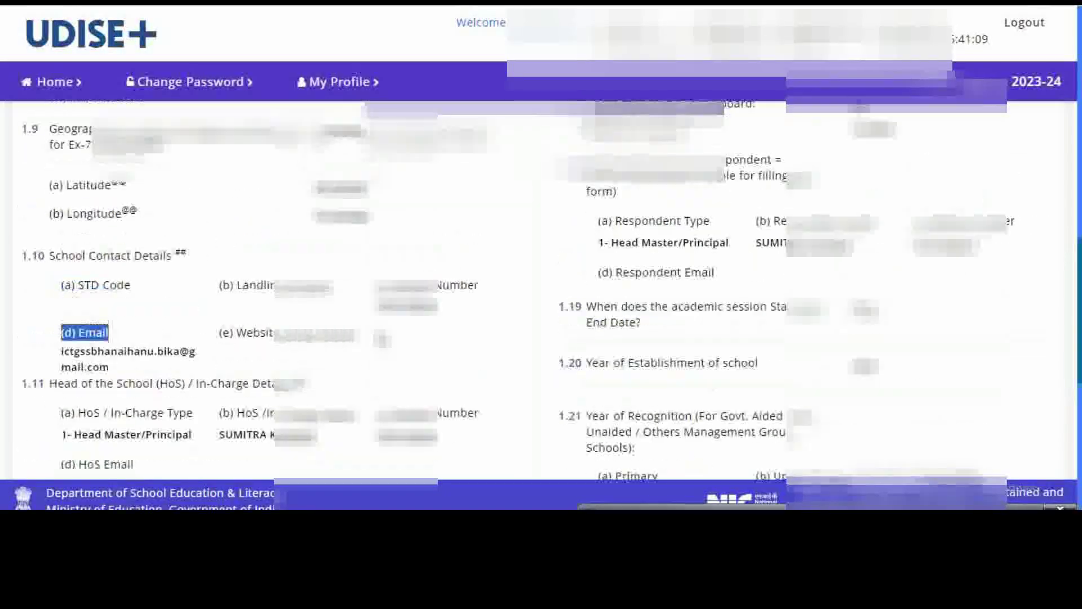
scroll(541, 290, "up", 10)
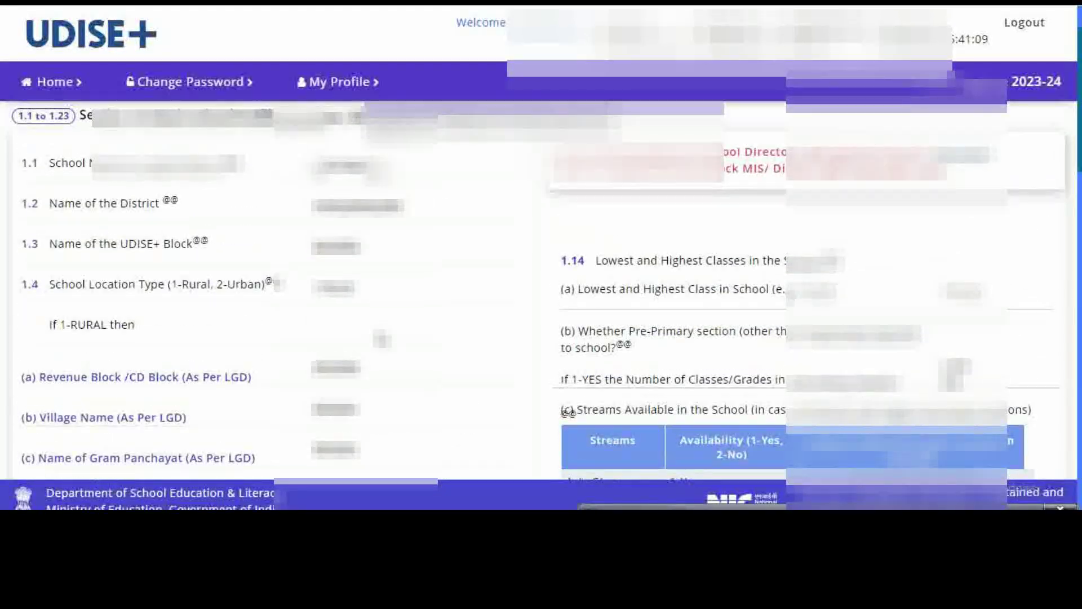
scroll(382, 339, "down", 3)
scroll(382, 338, "up", 2)
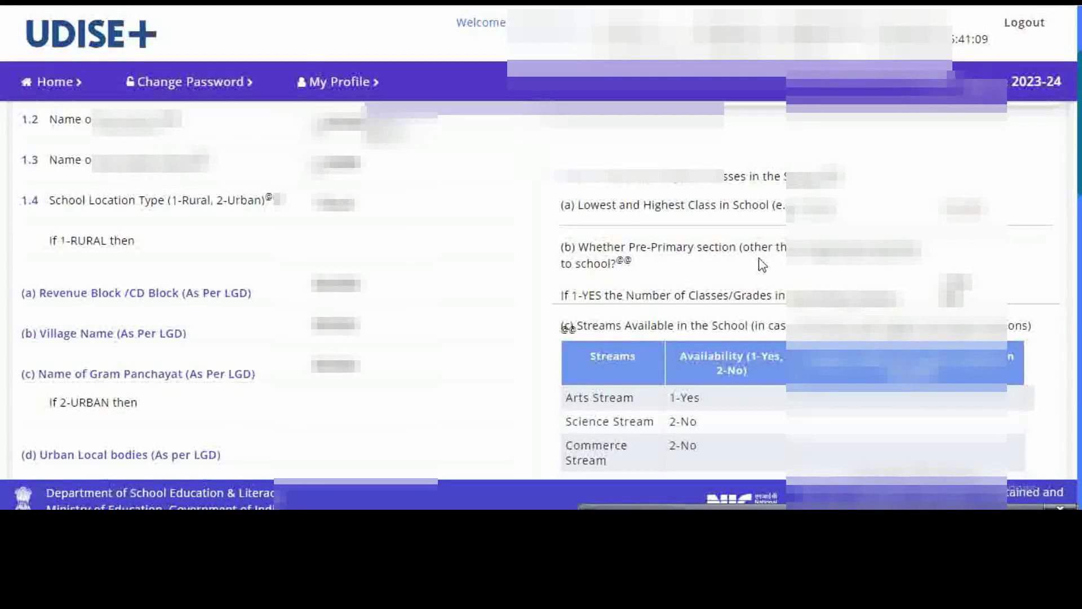
scroll(759, 258, "down", 1)
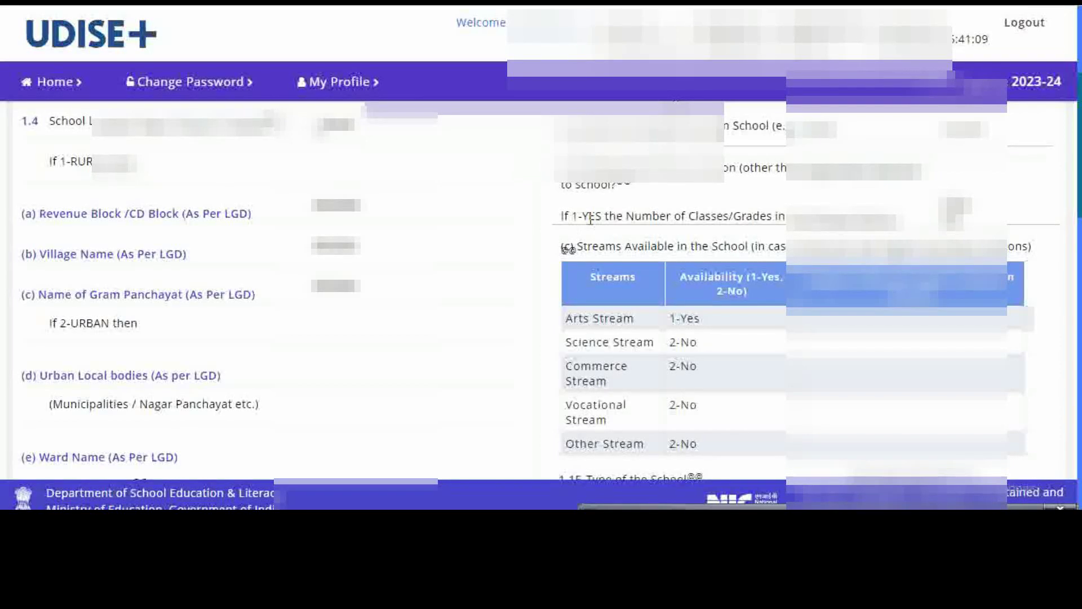
scroll(626, 213, "down", 1)
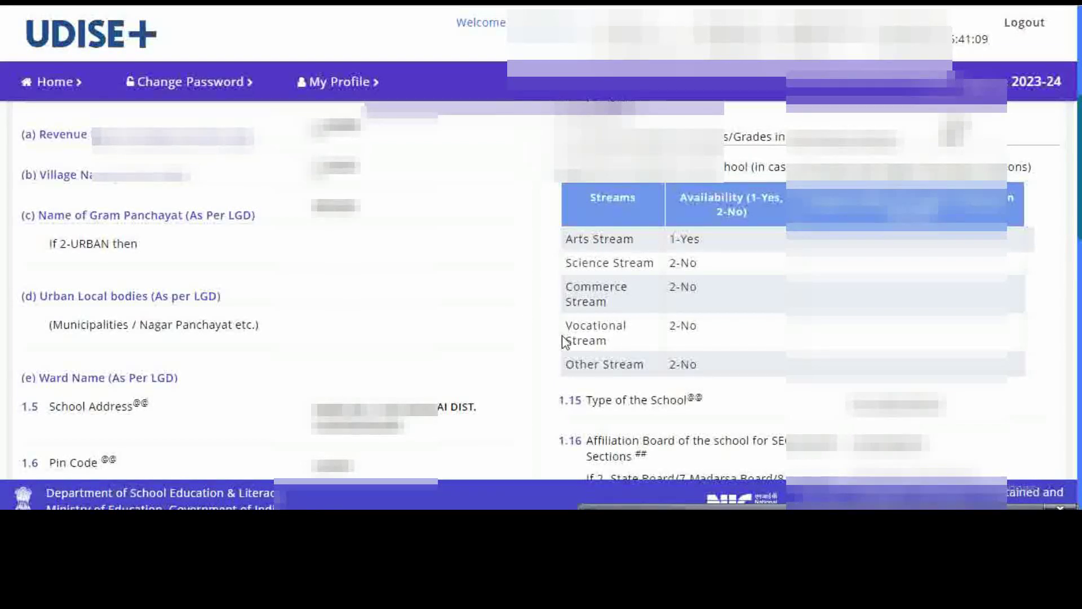
scroll(658, 340, "down", 1)
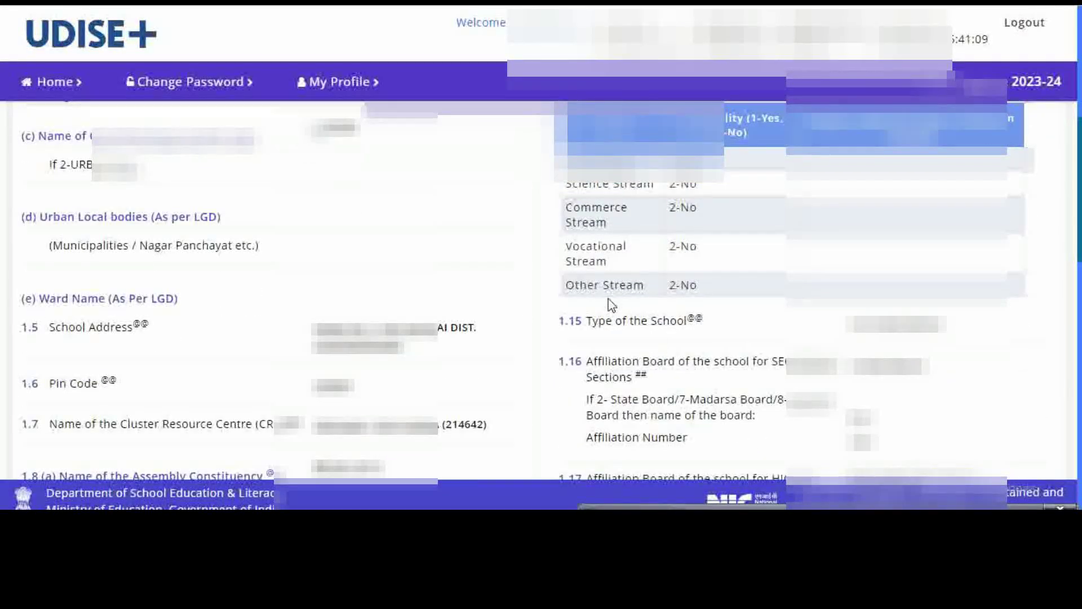
Review the type of school and the affiliation boards for the secondary and higher secondary sections (1.15 to 1.17)
scroll(724, 293, "down", 1)
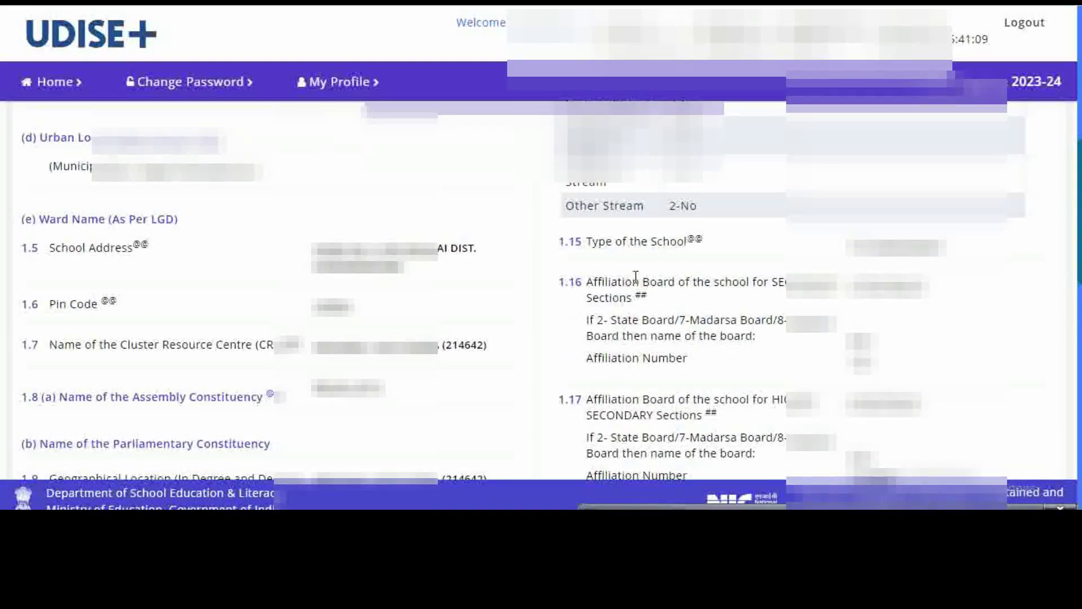
left_click(558, 242)
left_click_drag(558, 246, 705, 252)
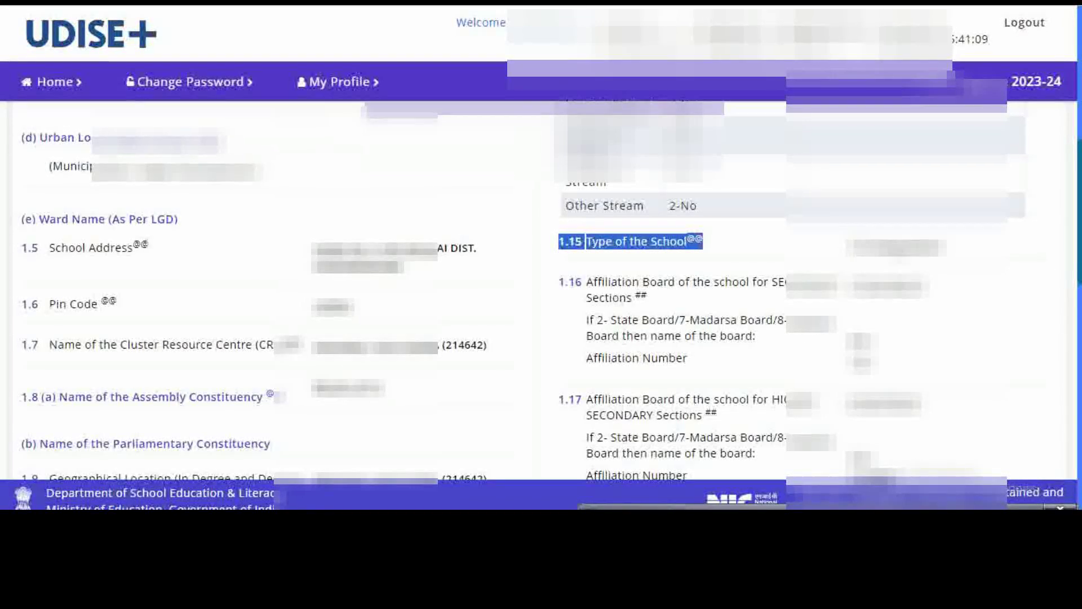
scroll(597, 310, "down", 1)
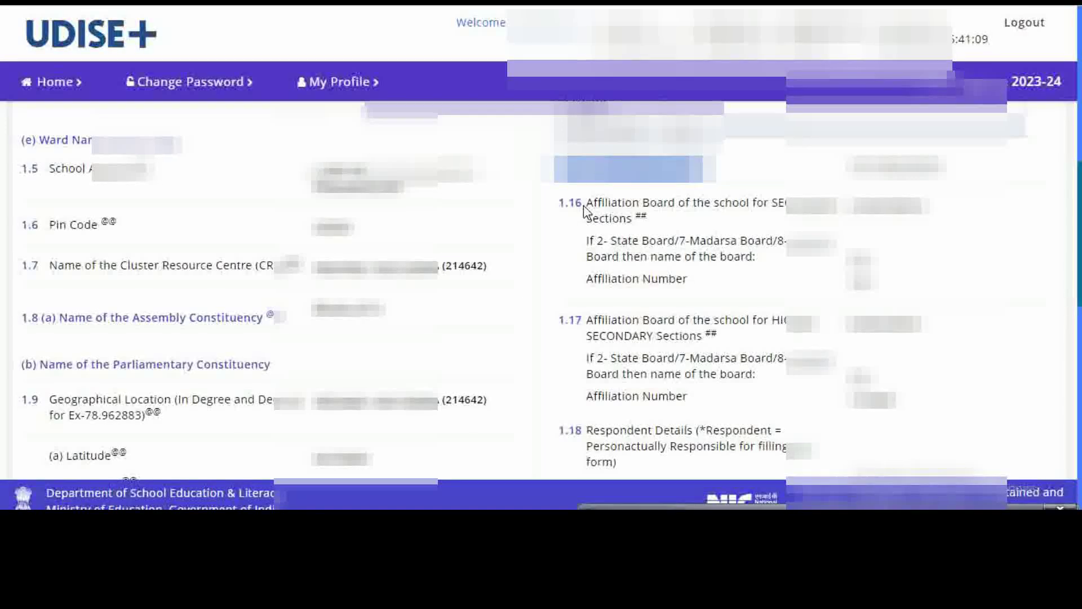
left_click_drag(560, 204, 849, 218)
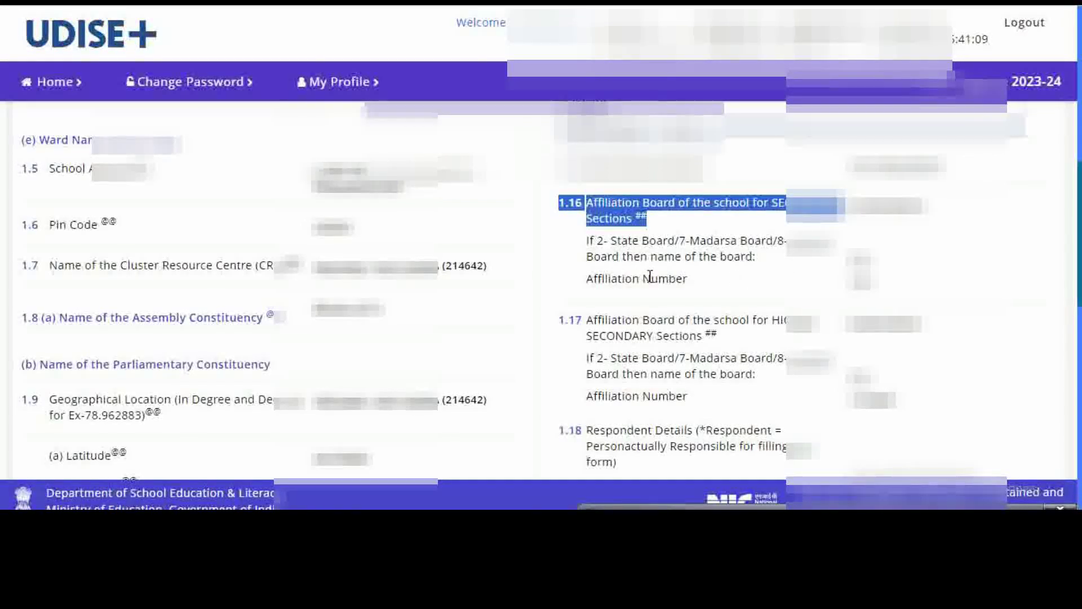
scroll(650, 277, "down", 1)
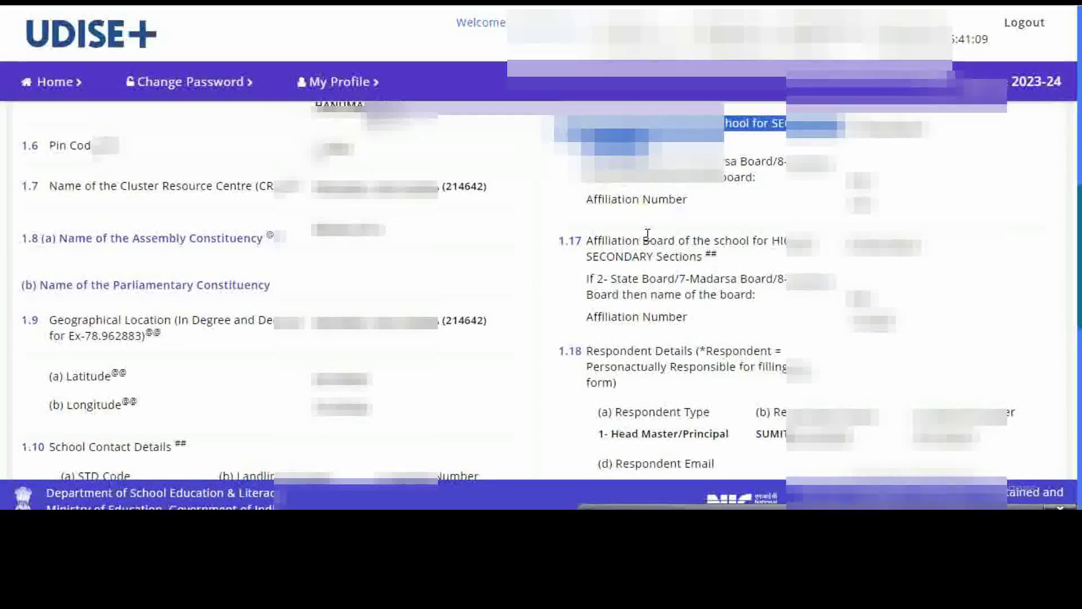
Review the respondent details, academic session start and end dates, and the school's year of establishment (1.18 to 1.20)
scroll(647, 234, "down", 1)
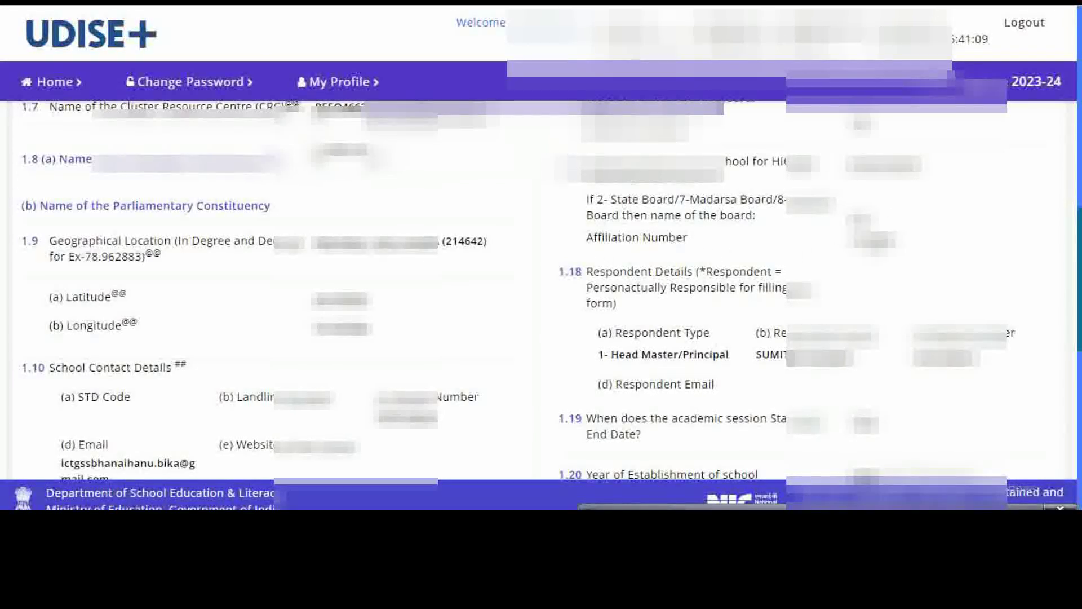
scroll(737, 282, "down", 2)
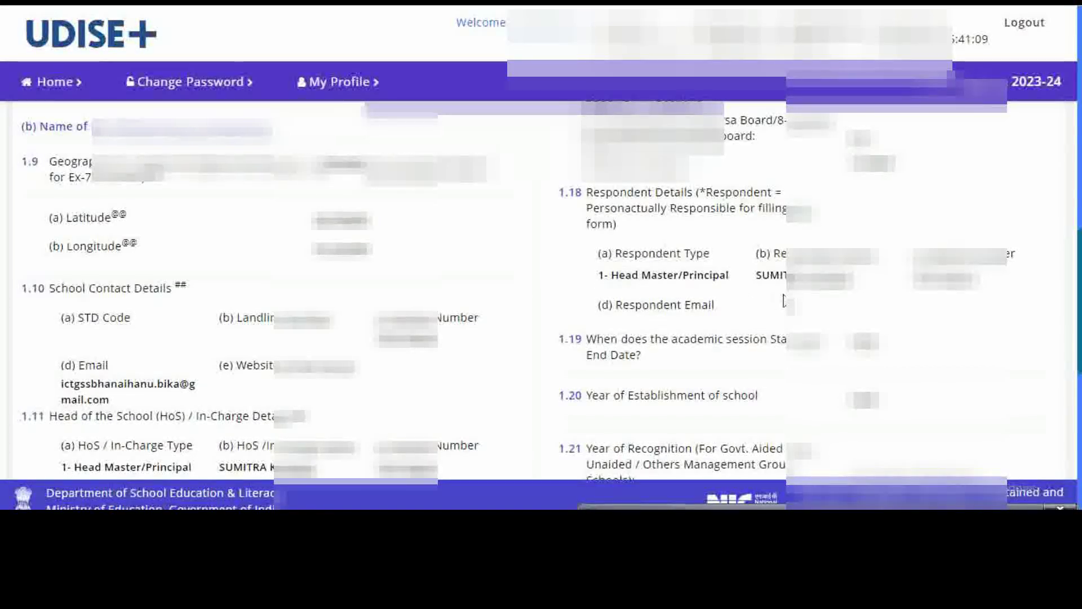
scroll(705, 300, "down", 2)
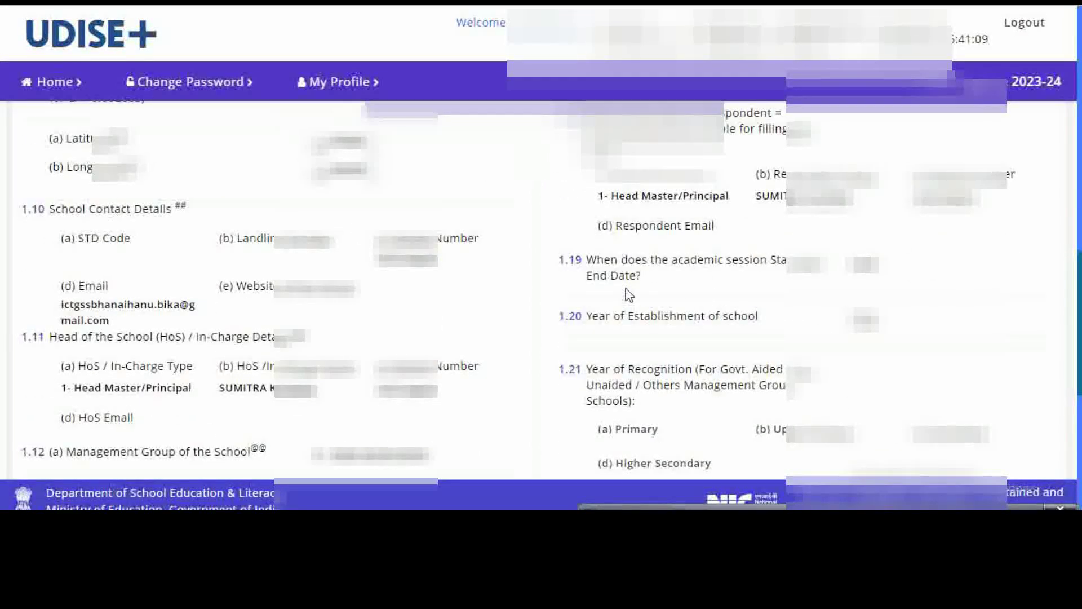
scroll(629, 294, "down", 2)
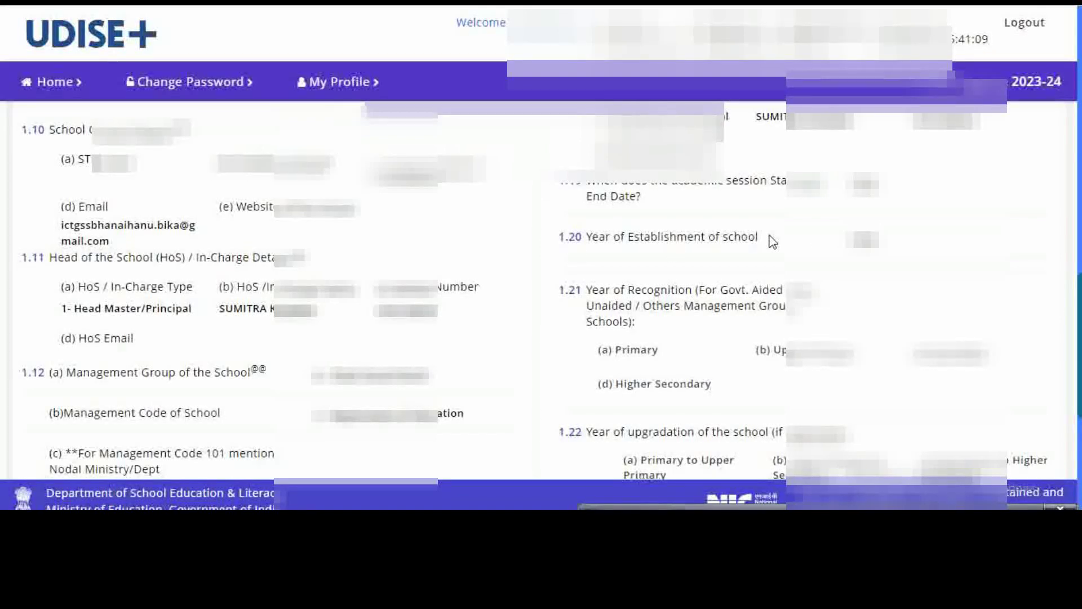
left_click_drag(559, 238, 742, 252)
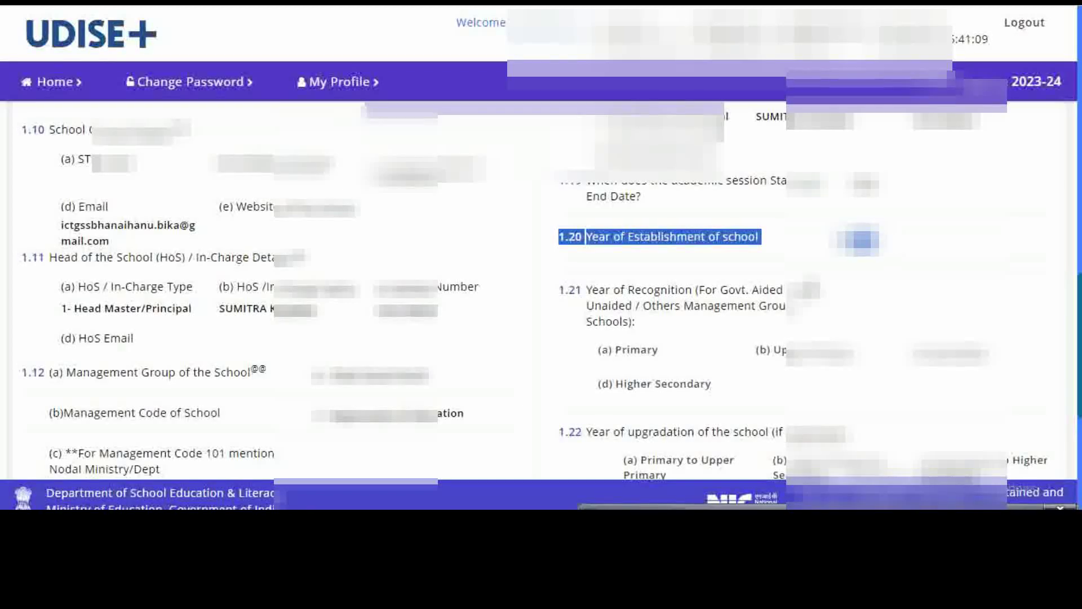
Review the years of recognition and upgradation and the medium of instruction at the end of Section 1A (1.21 to 1.23)
scroll(742, 252, "down", 3)
scroll(541, 282, "down", 1)
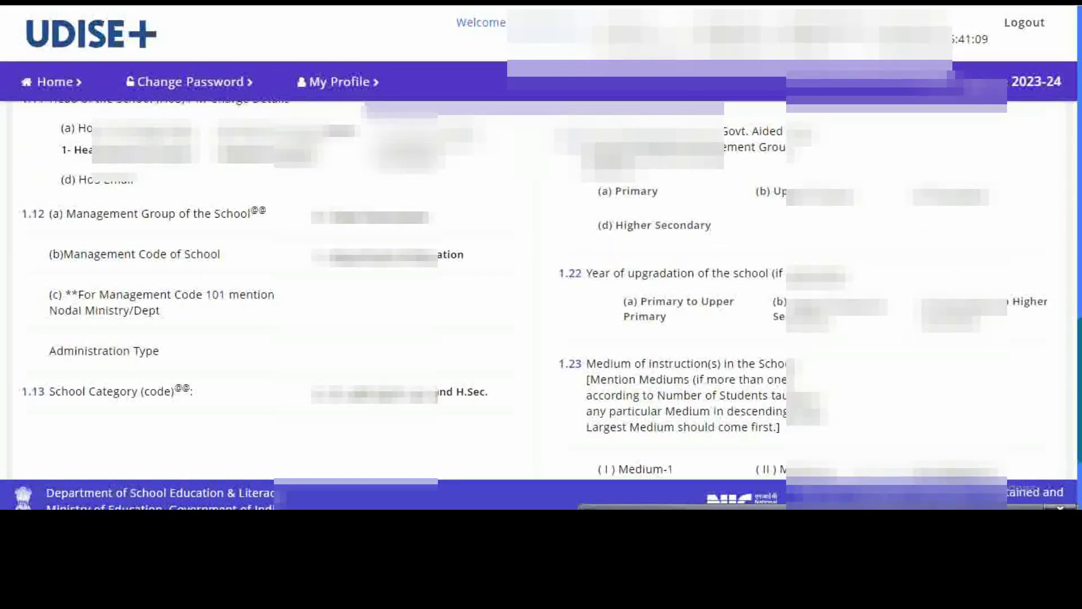
left_click_drag(558, 138, 821, 158)
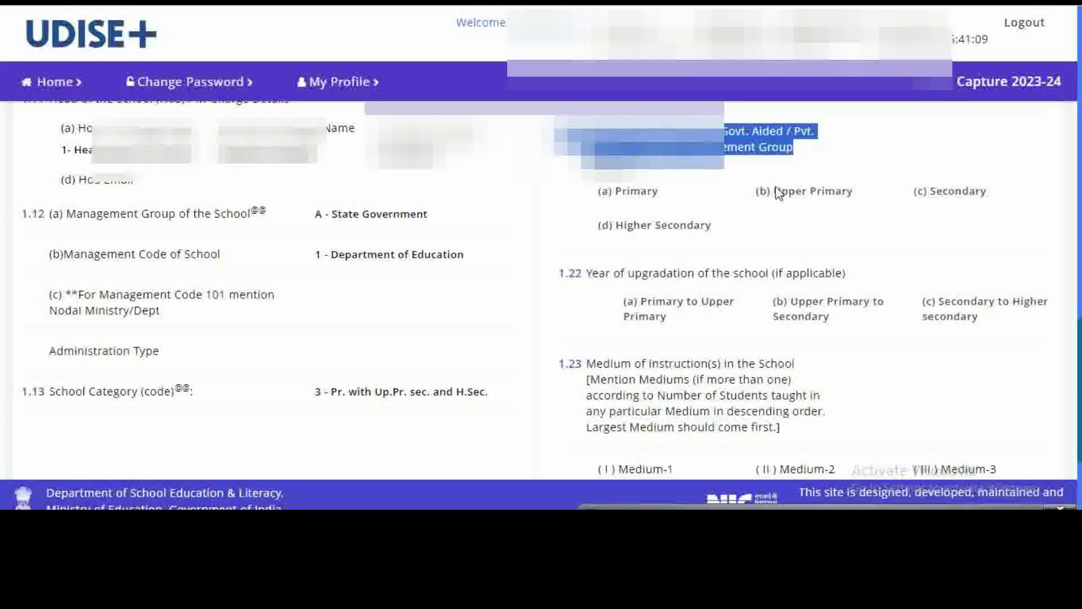
scroll(744, 209, "down", 1)
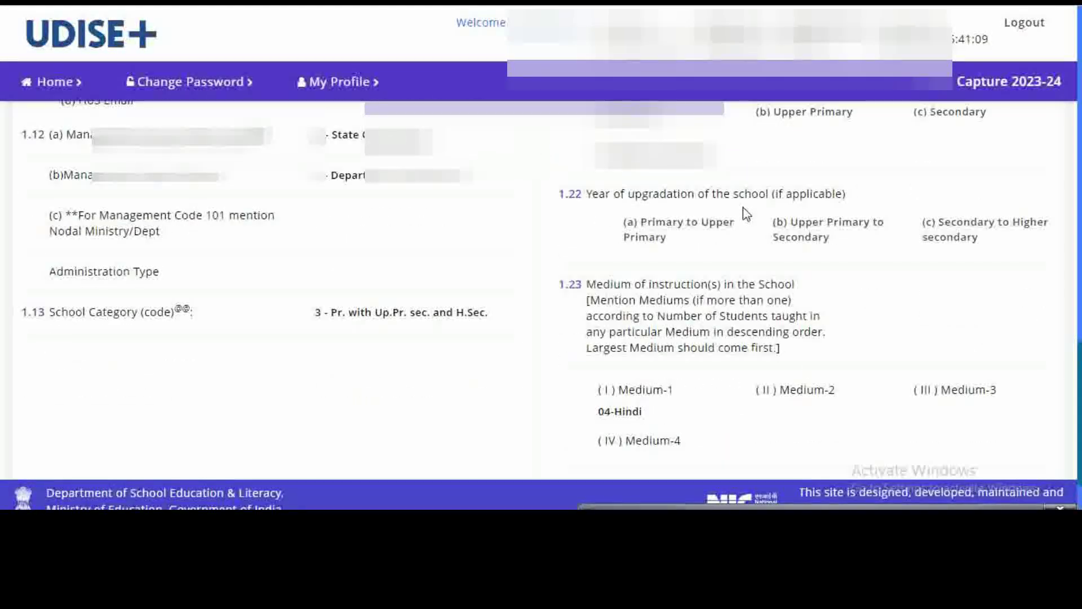
left_click_drag(554, 195, 849, 196)
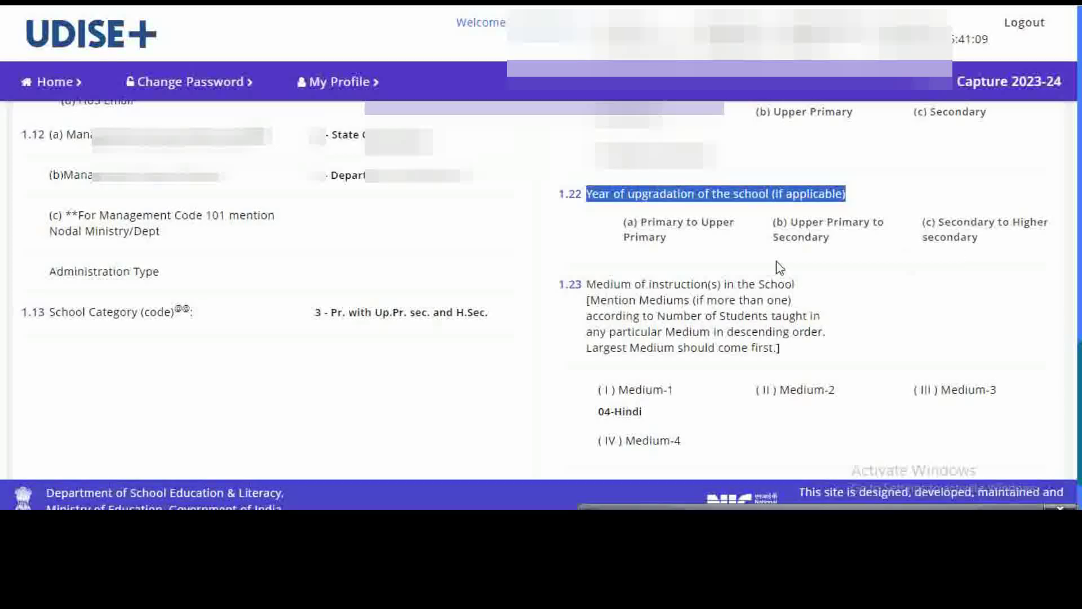
scroll(756, 271, "down", 2)
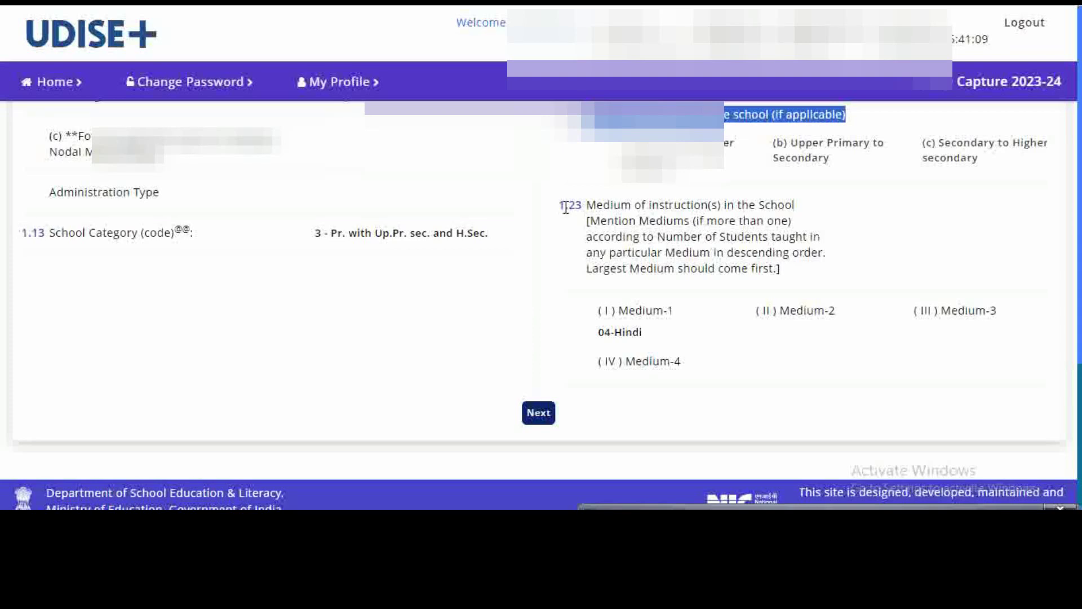
left_click_drag(555, 204, 831, 269)
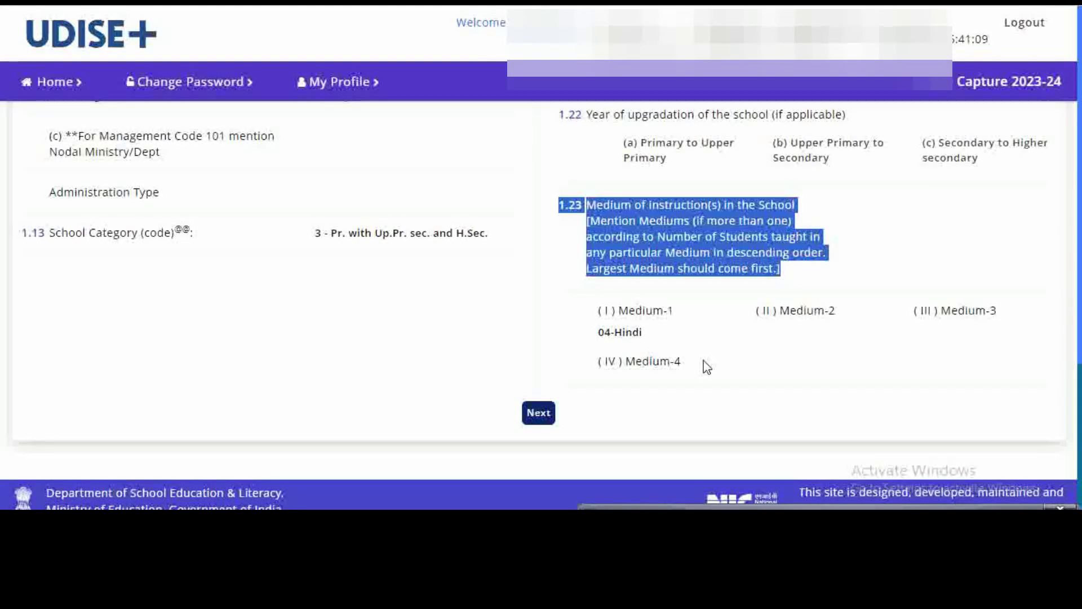
scroll(707, 367, "down", 1)
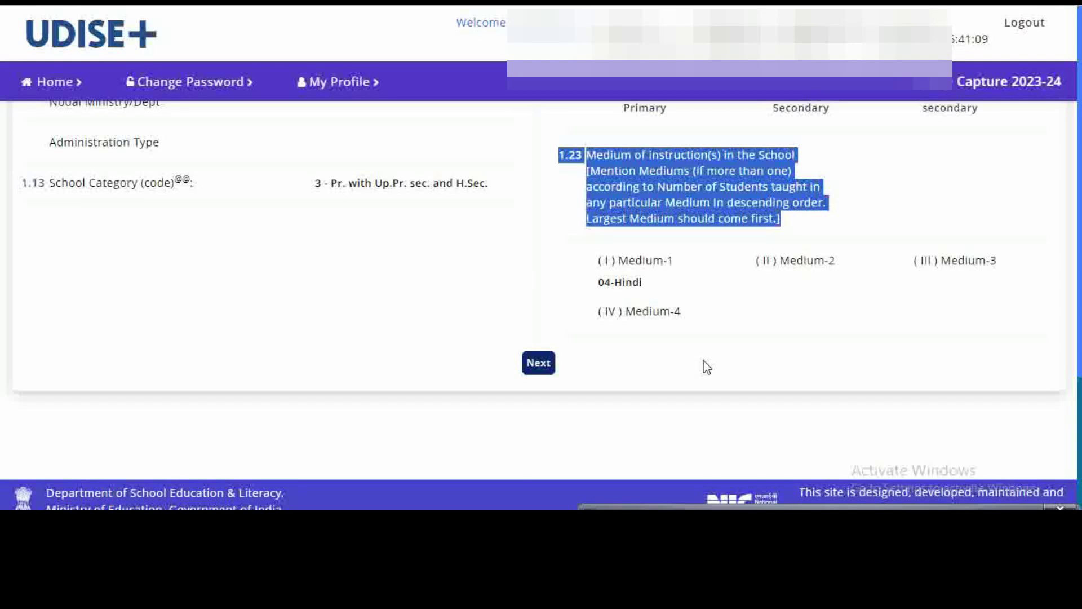
Go on to the Language & Others section (1.24 to 1.36) and review the languages taught as a subject and the available language options
left_click(538, 364)
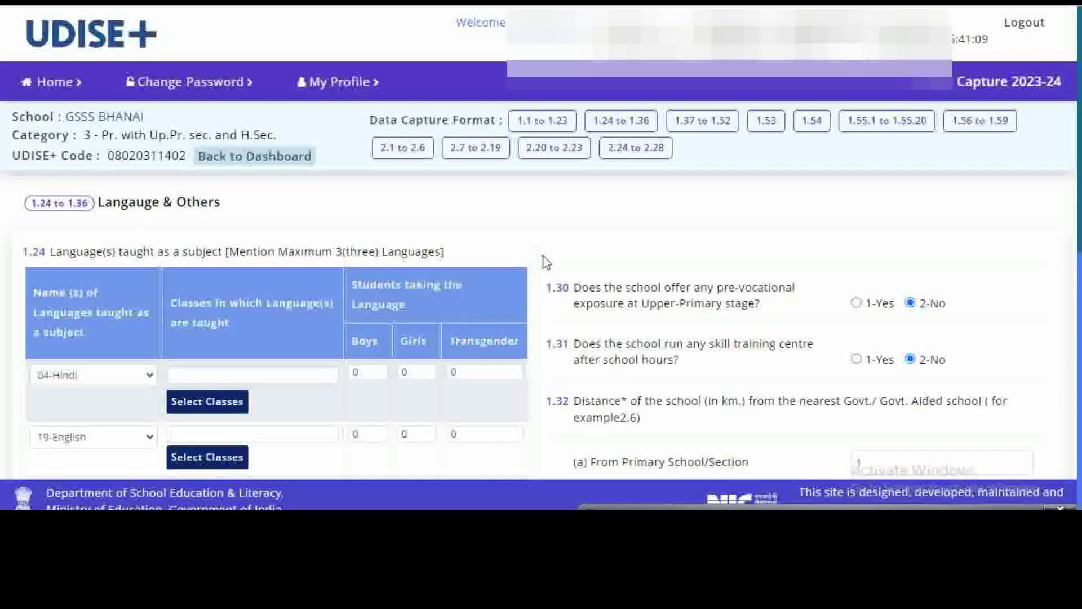
scroll(545, 261, "down", 1)
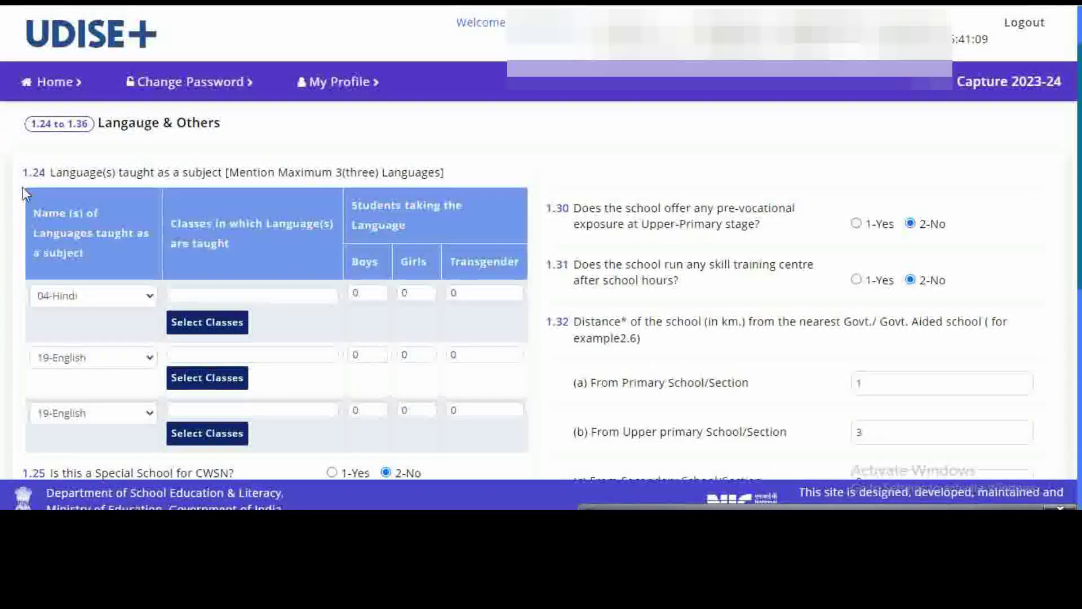
left_click_drag(26, 172, 461, 176)
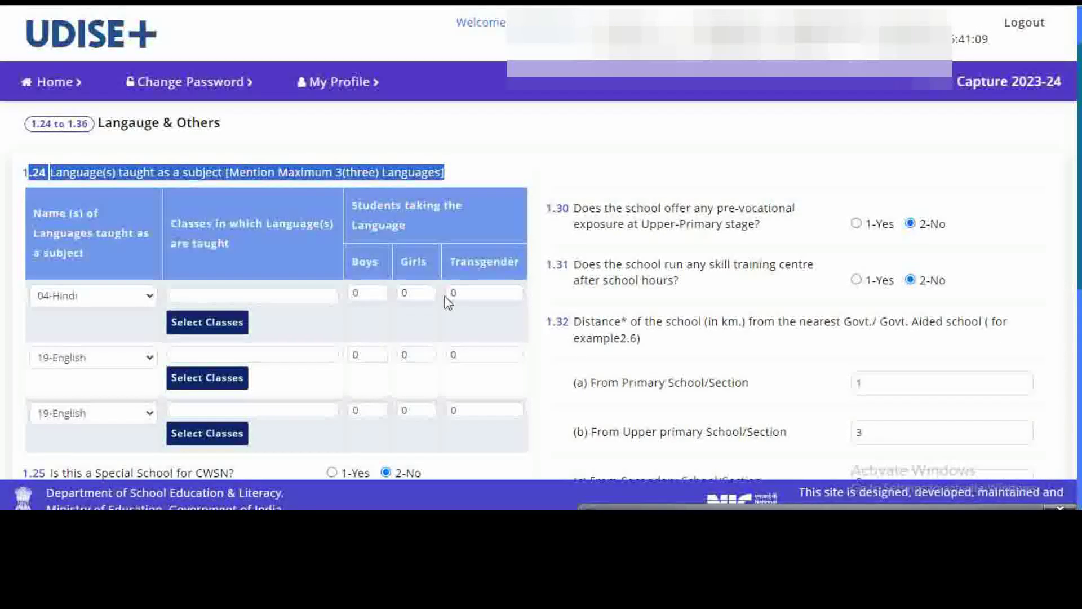
scroll(448, 302, "down", 1)
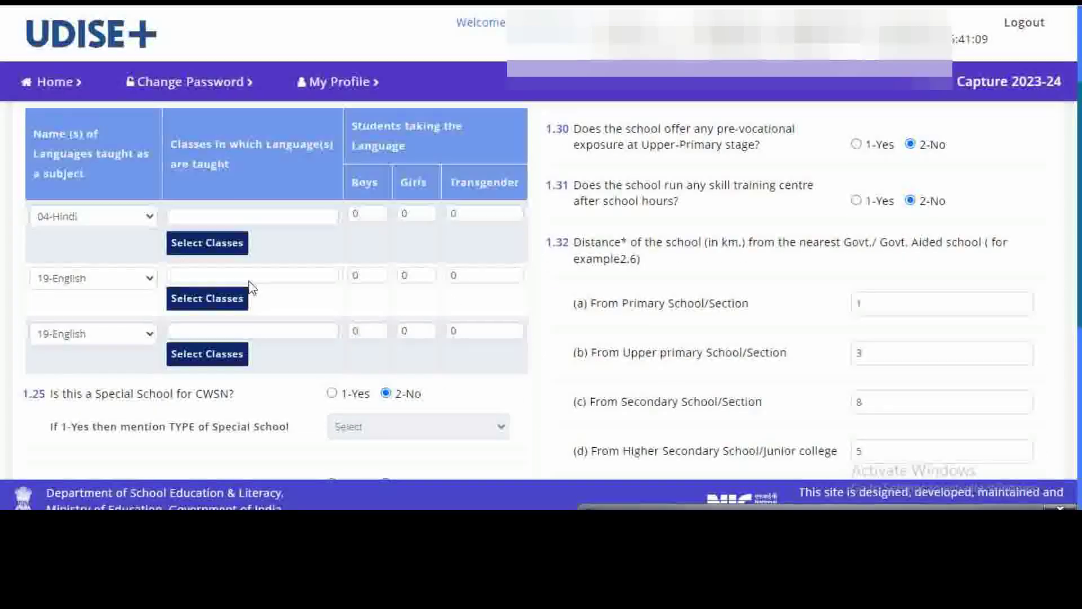
left_click(120, 219)
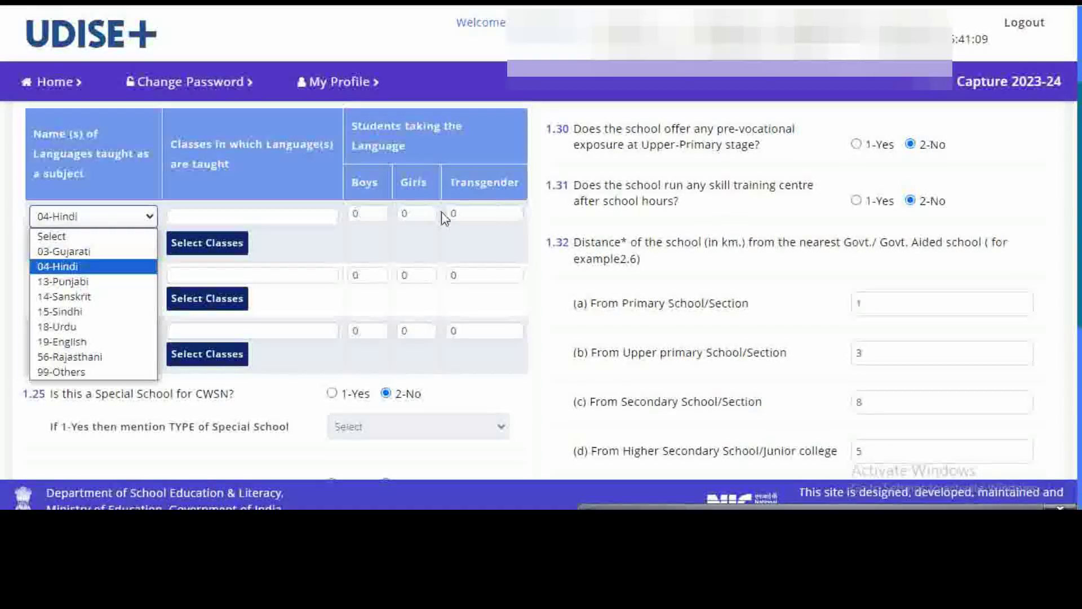
left_click(330, 250)
scroll(237, 254, "down", 2)
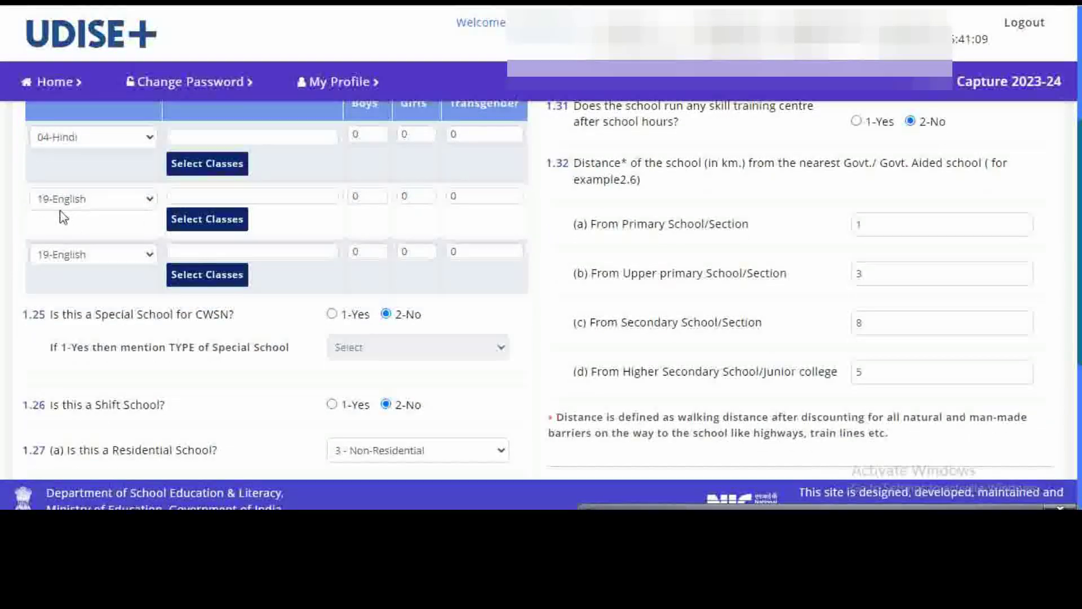
Review the special school for CWSN, shift school and residential school questions (1.25 to 1.27)
scroll(209, 268, "down", 4)
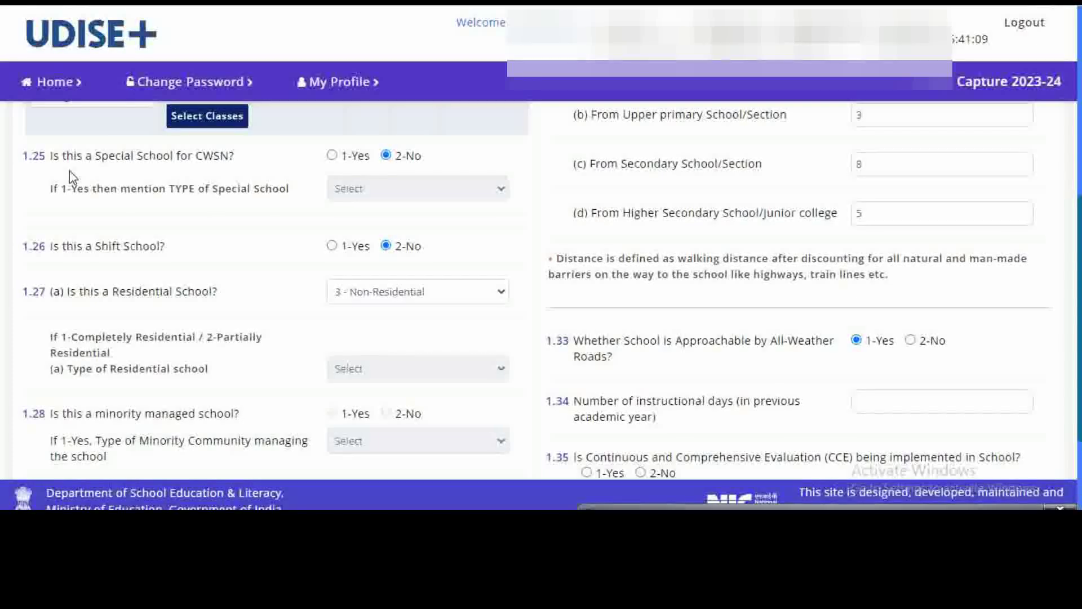
left_click_drag(20, 156, 167, 161)
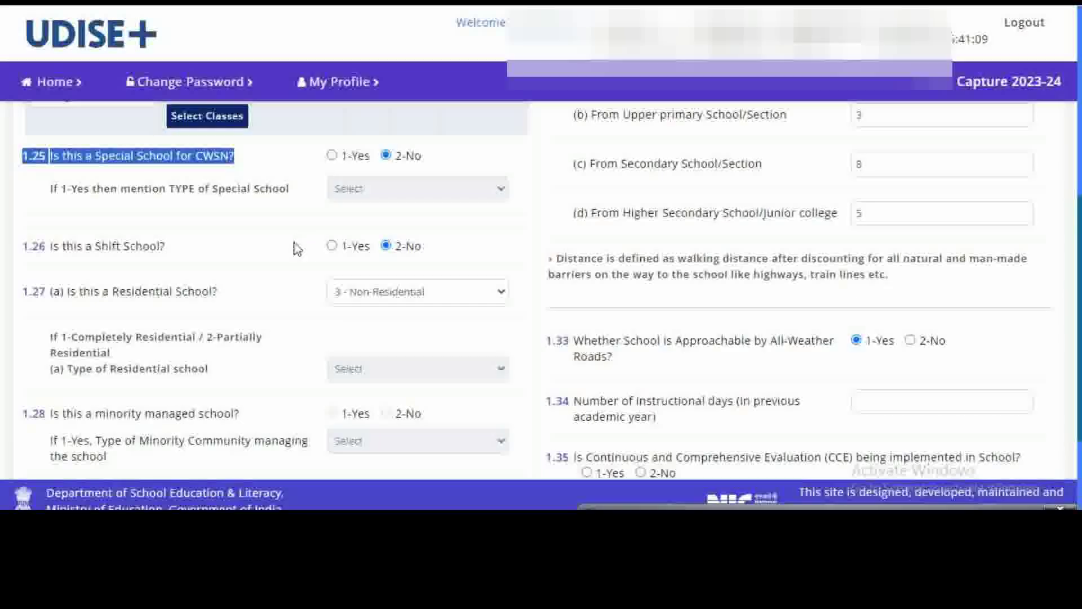
scroll(80, 211, "down", 1)
left_click_drag(20, 167, 193, 167)
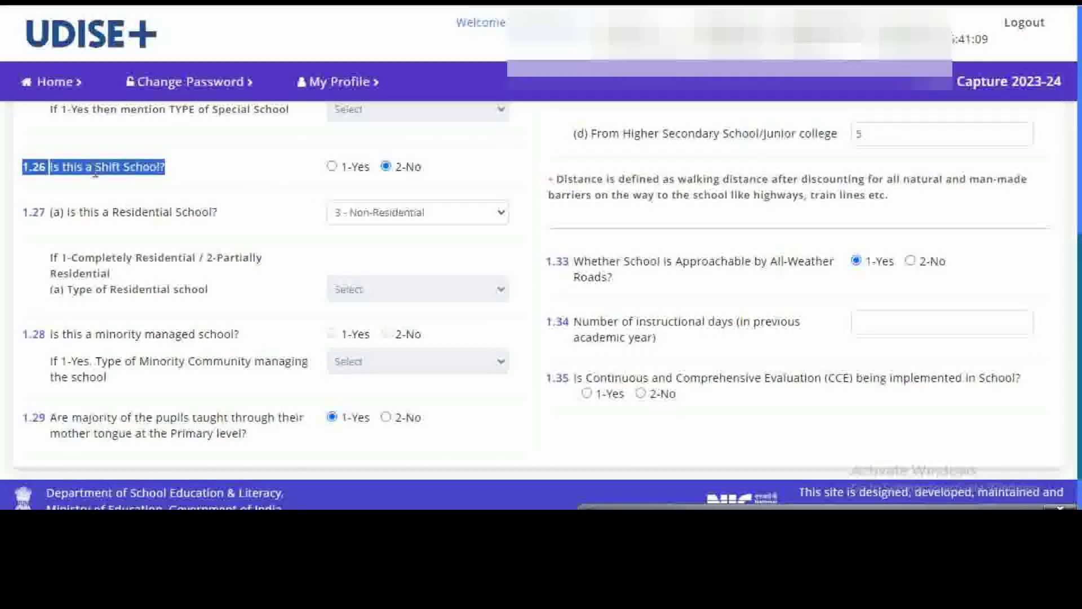
left_click_drag(22, 212, 284, 221)
Review the questions on minority management and on teaching primary pupils through their mother tongue (1.28 and 1.29)
scroll(285, 221, "down", 1)
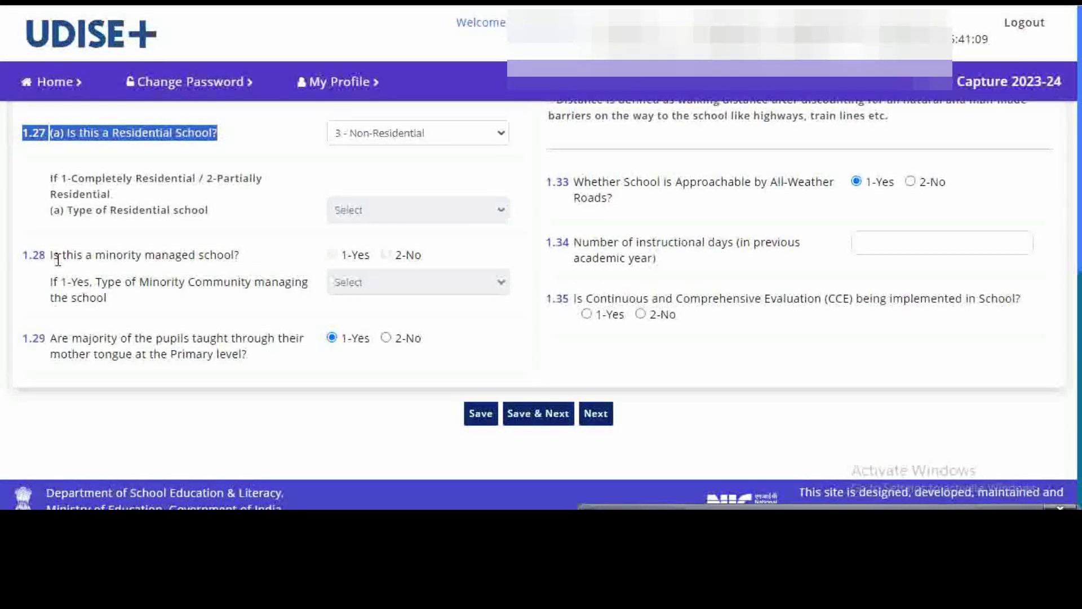
left_click_drag(23, 257, 270, 262)
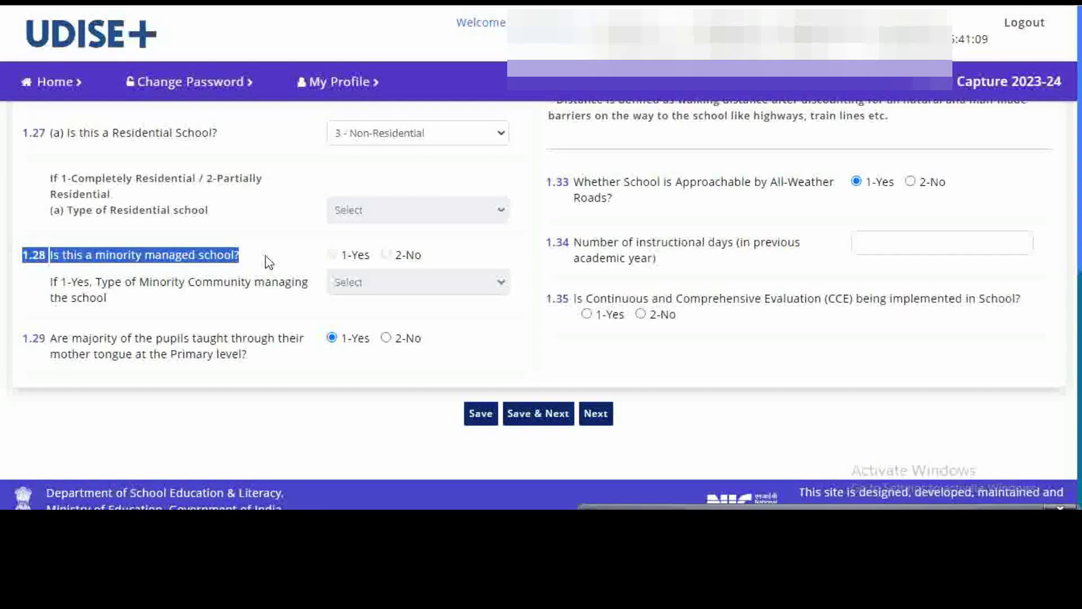
scroll(269, 262, "down", 1)
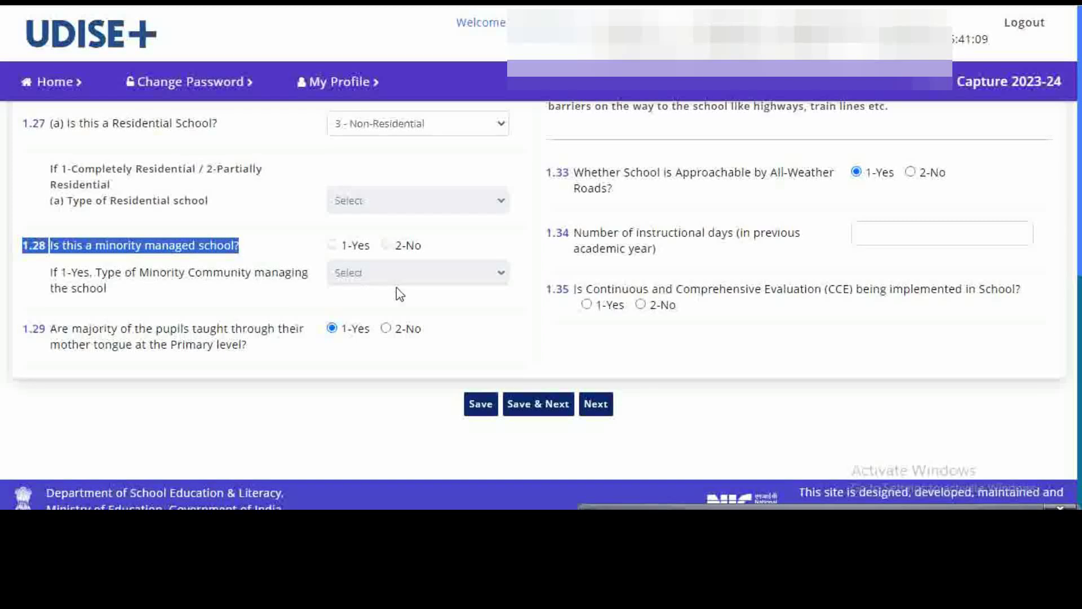
left_click_drag(34, 326, 249, 327)
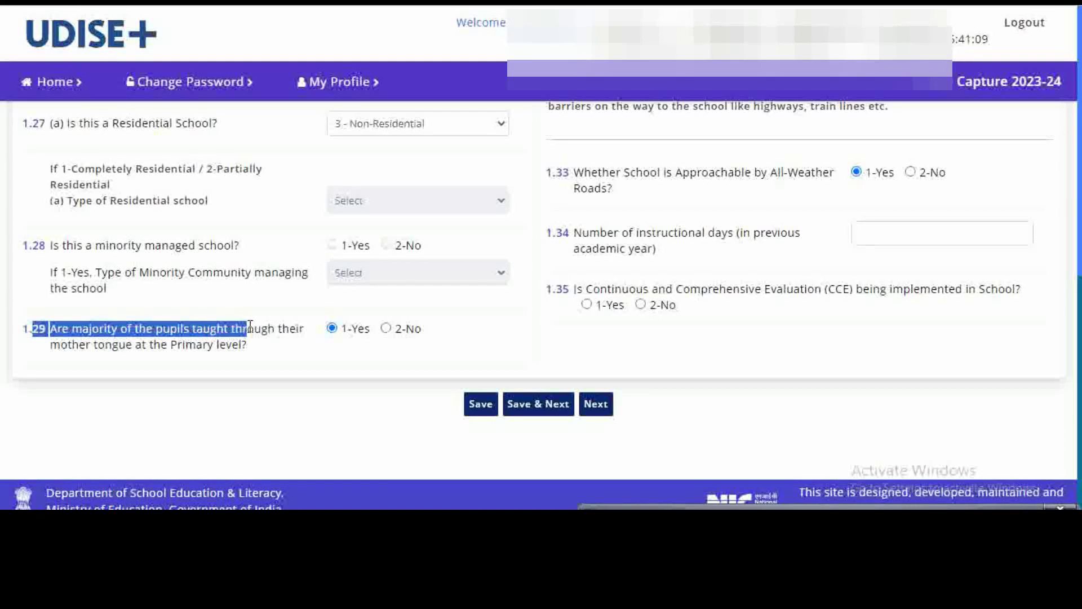
left_click_drag(249, 327, 309, 334)
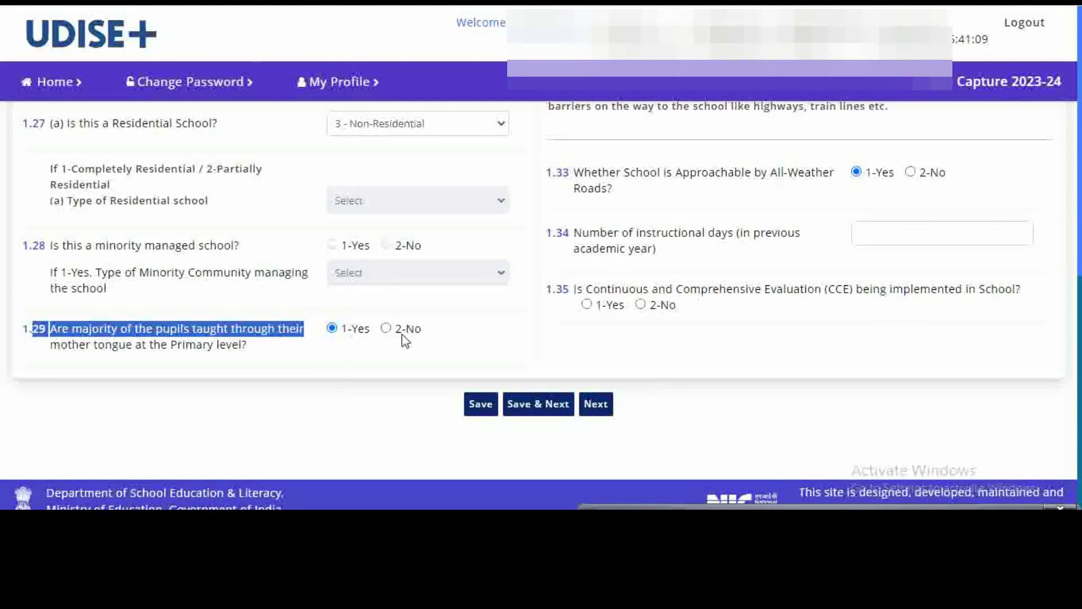
Go back up the section and review the pre-vocational exposure and skill training centre questions (1.30 and 1.31)
scroll(402, 341, "up", 8)
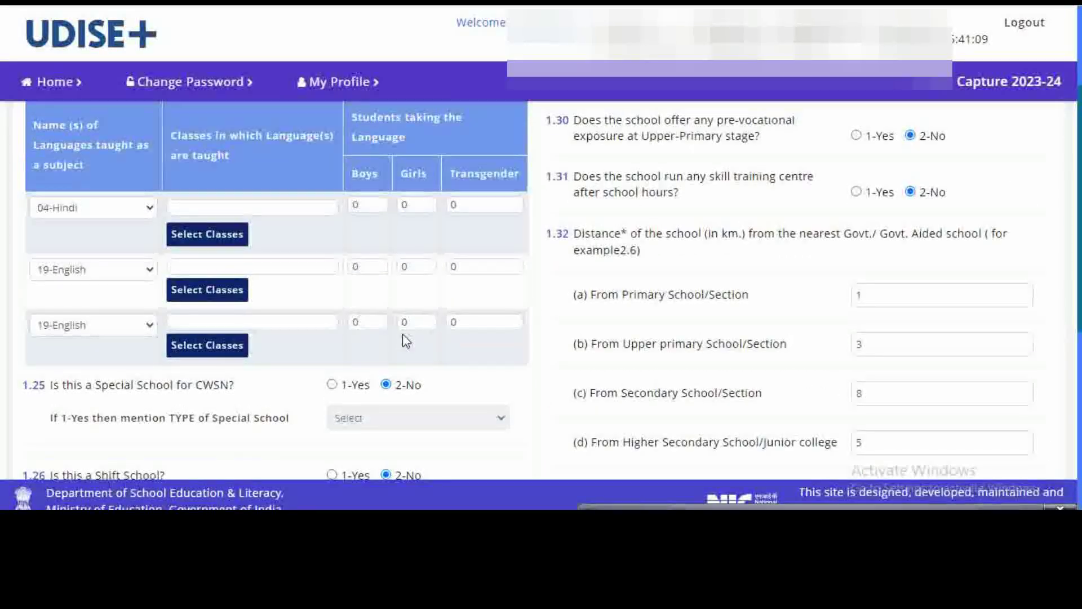
scroll(402, 334, "up", 3)
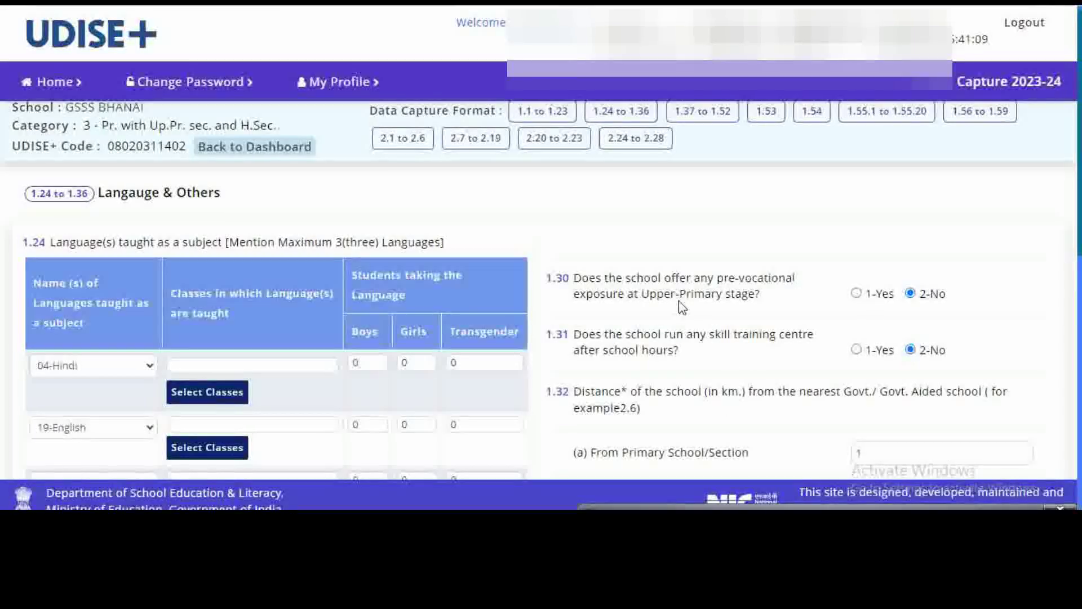
scroll(679, 302, "down", 2)
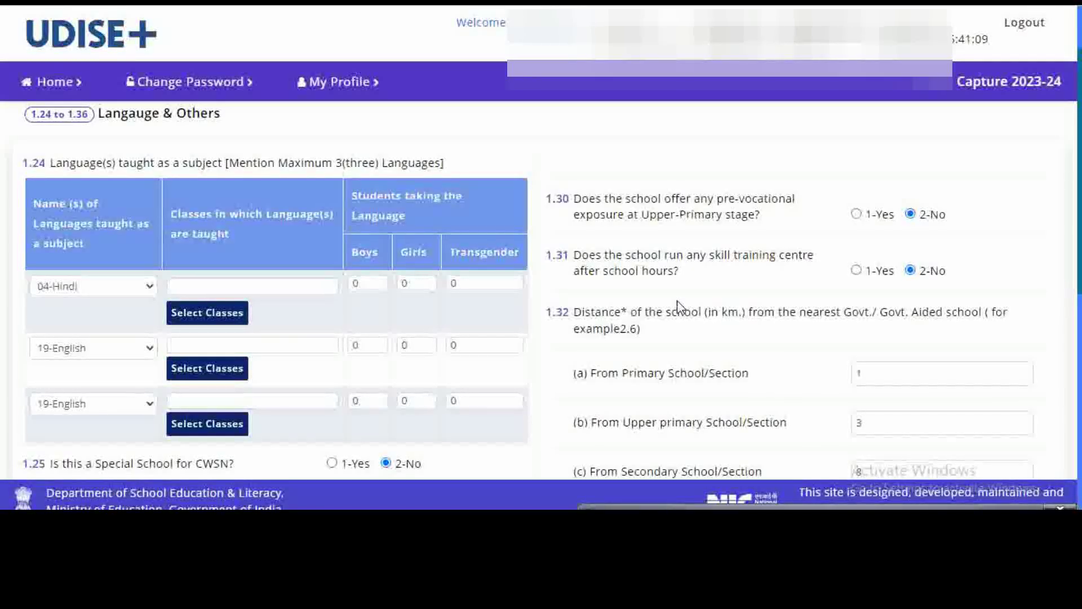
left_click_drag(546, 201, 811, 216)
scroll(789, 257, "down", 1)
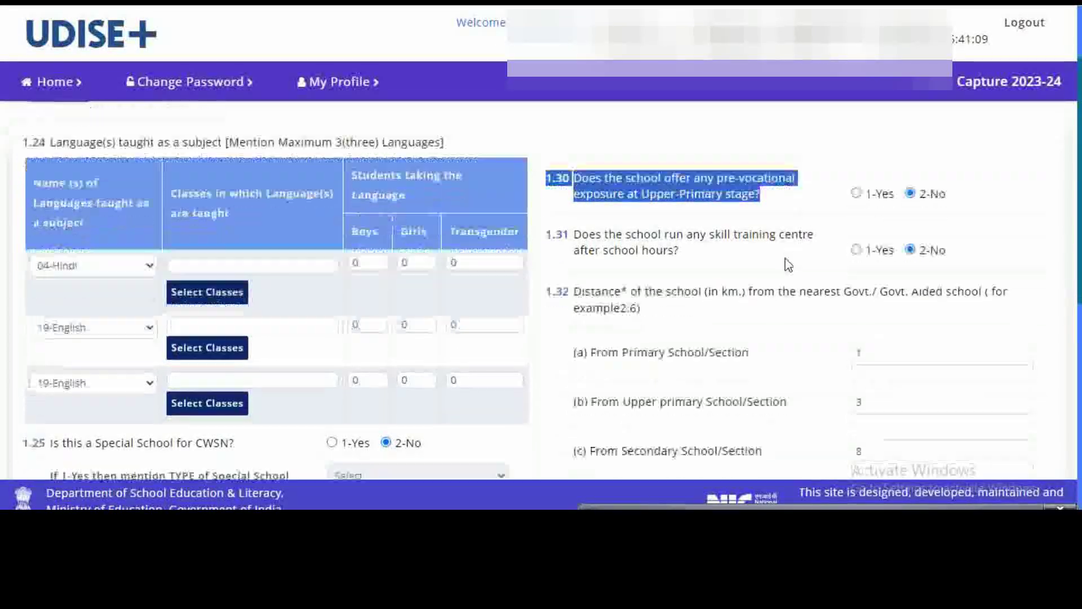
left_click_drag(546, 181, 716, 197)
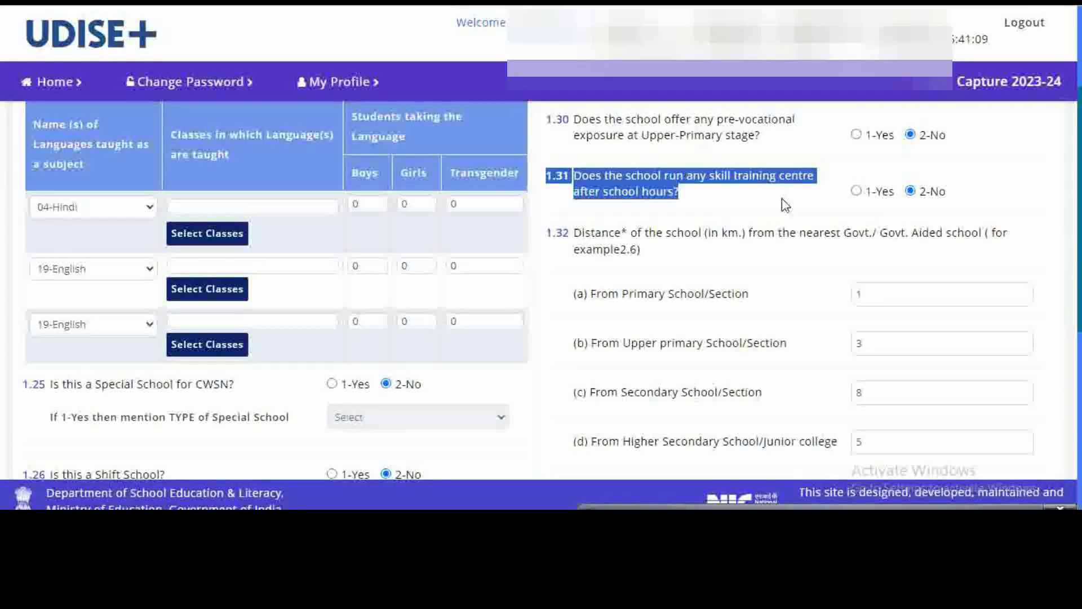
Review the distances from the nearest government or aided primary, upper primary, secondary and higher secondary schools (1.32)
scroll(775, 206, "down", 1)
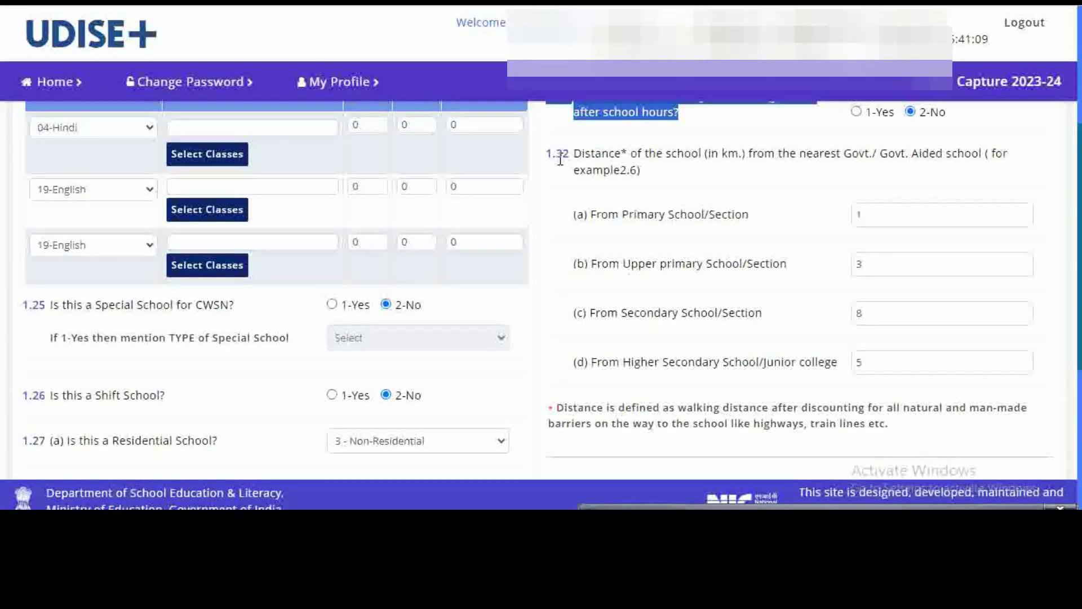
left_click_drag(548, 160, 754, 171)
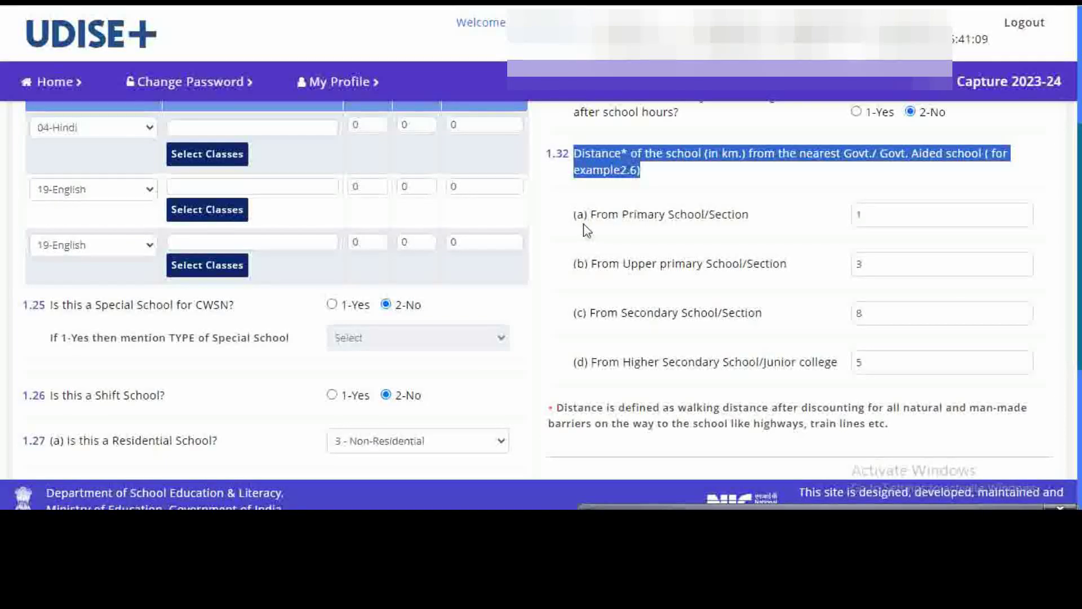
left_click_drag(577, 215, 780, 221)
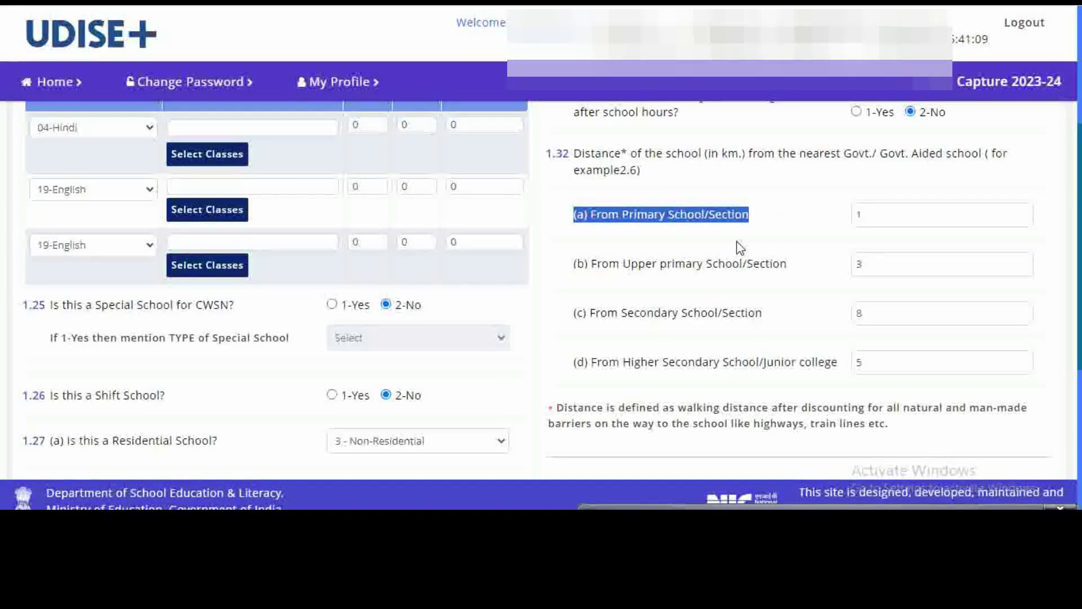
left_click(571, 264)
left_click_drag(570, 264, 790, 270)
scroll(768, 282, "down", 1)
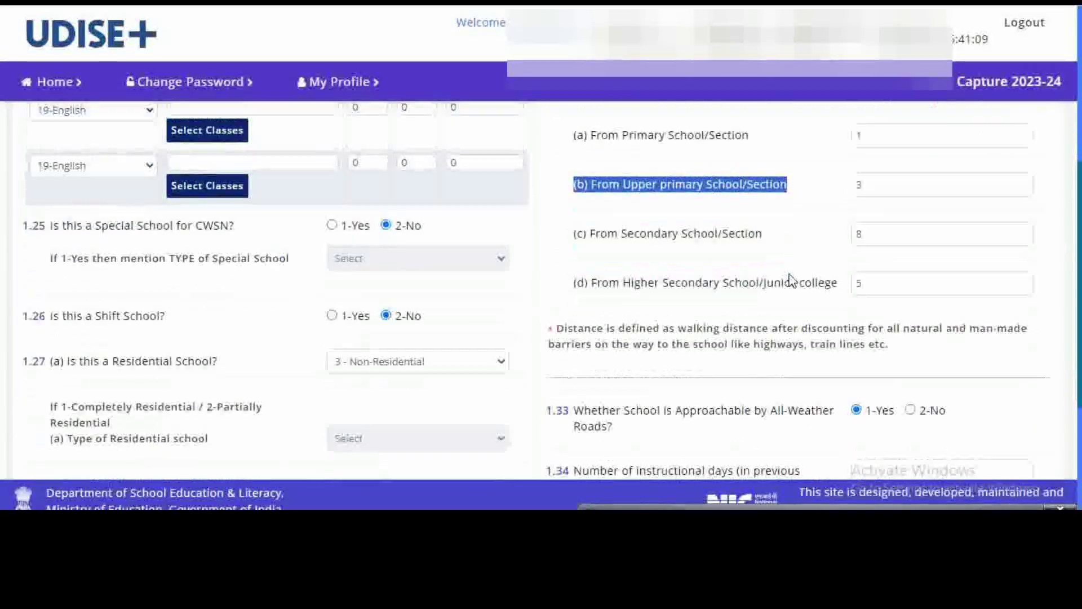
left_click_drag(579, 233, 759, 238)
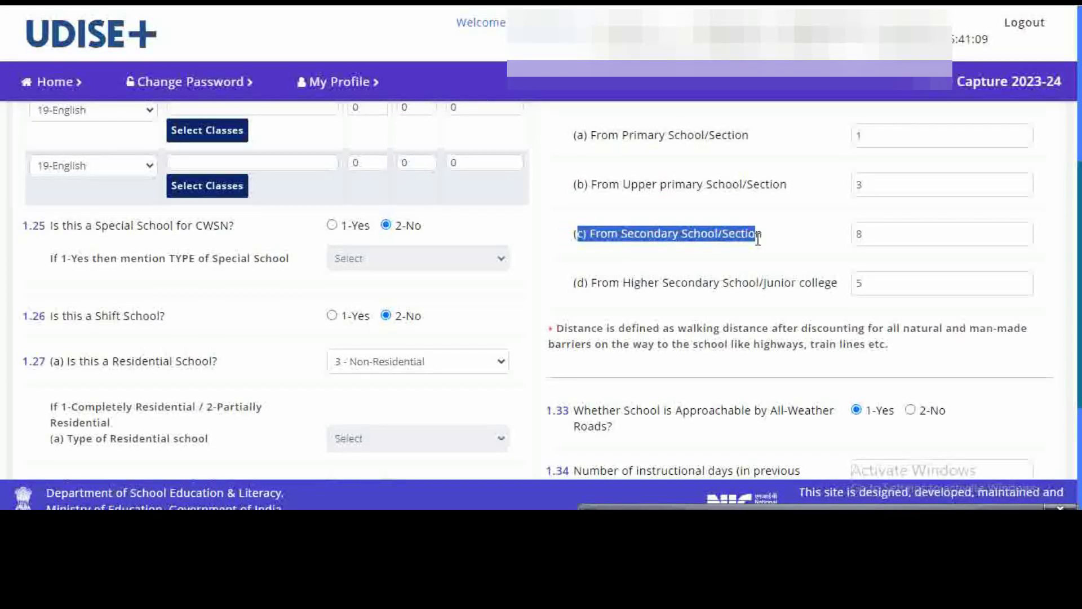
left_click_drag(587, 283, 844, 293)
Review the questions on all-weather road access, instructional days and Continuous and Comprehensive Evaluation (1.33 to 1.35)
scroll(759, 258, "down", 2)
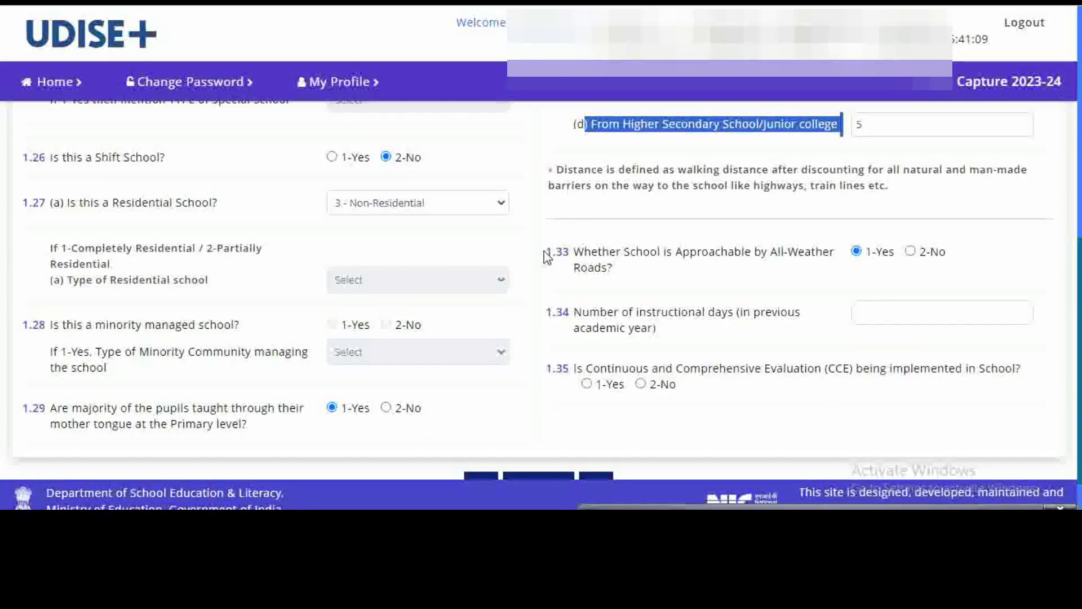
left_click_drag(545, 253, 690, 269)
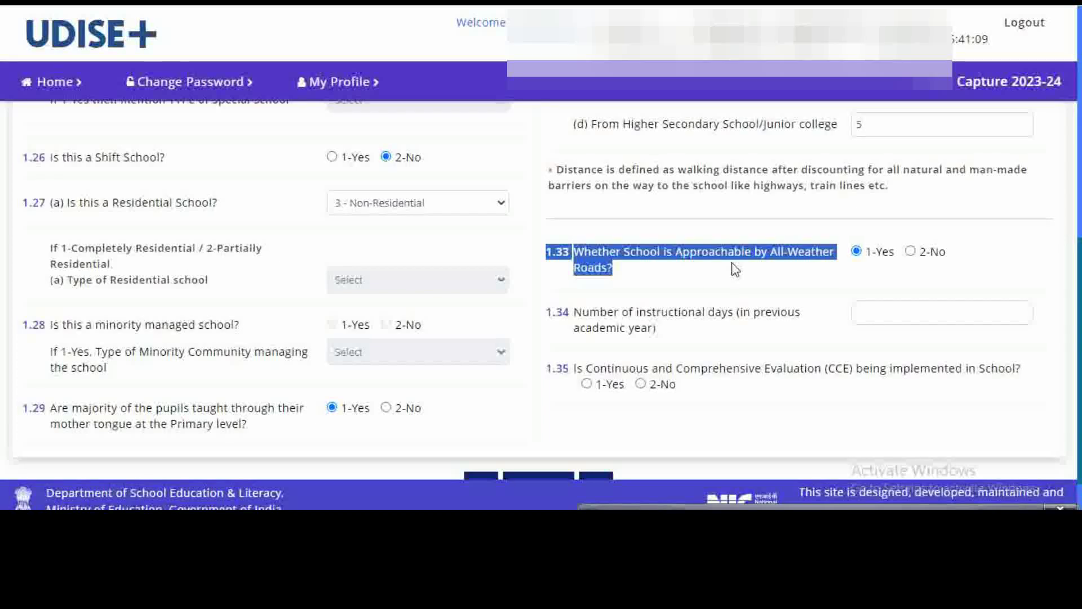
scroll(736, 270, "down", 1)
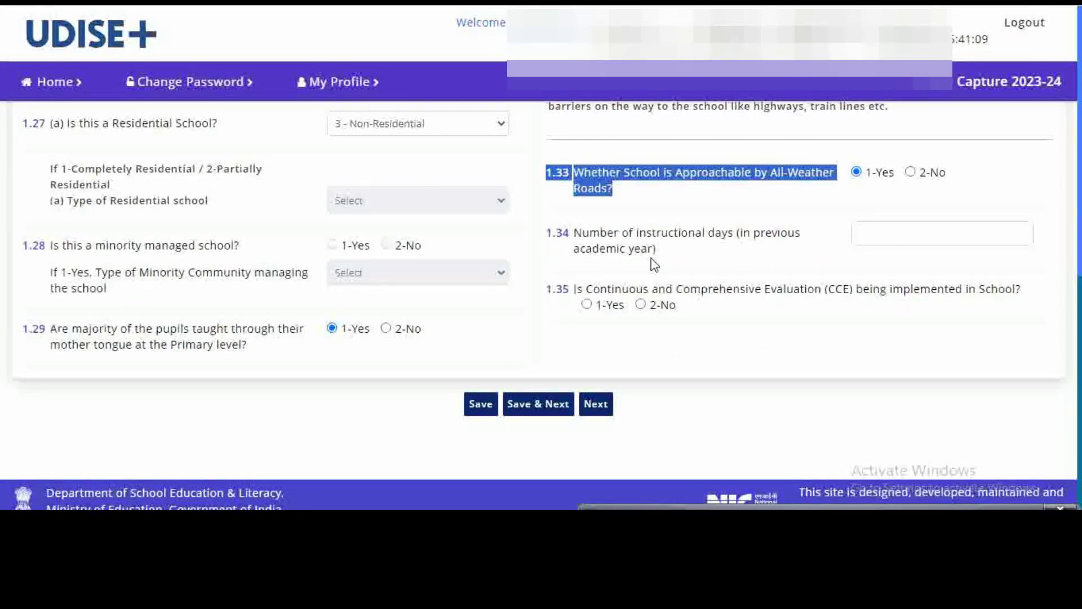
left_click_drag(542, 236, 755, 260)
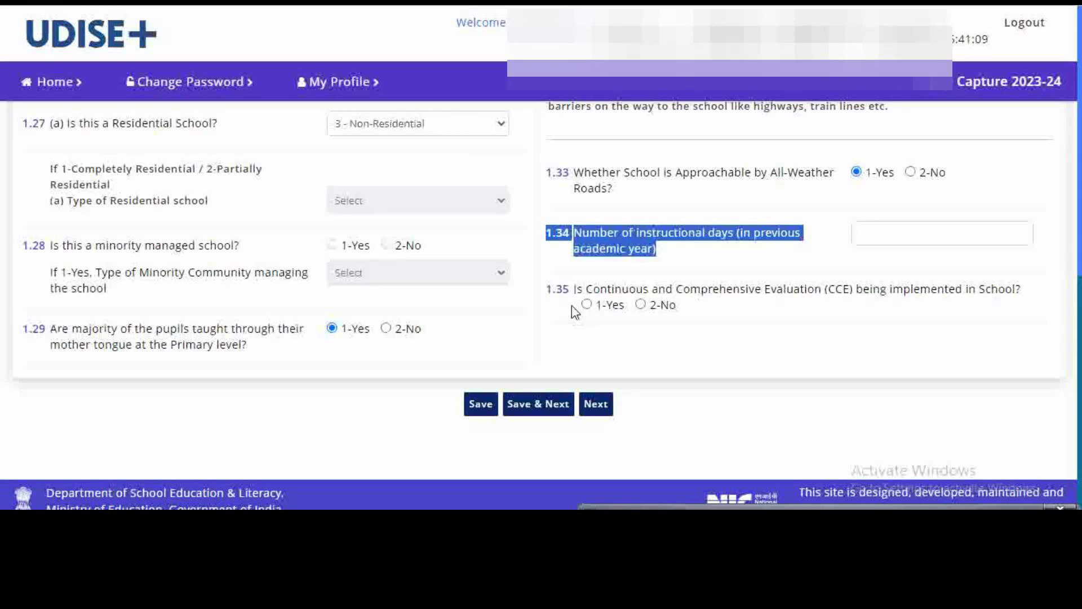
left_click_drag(543, 291, 981, 277)
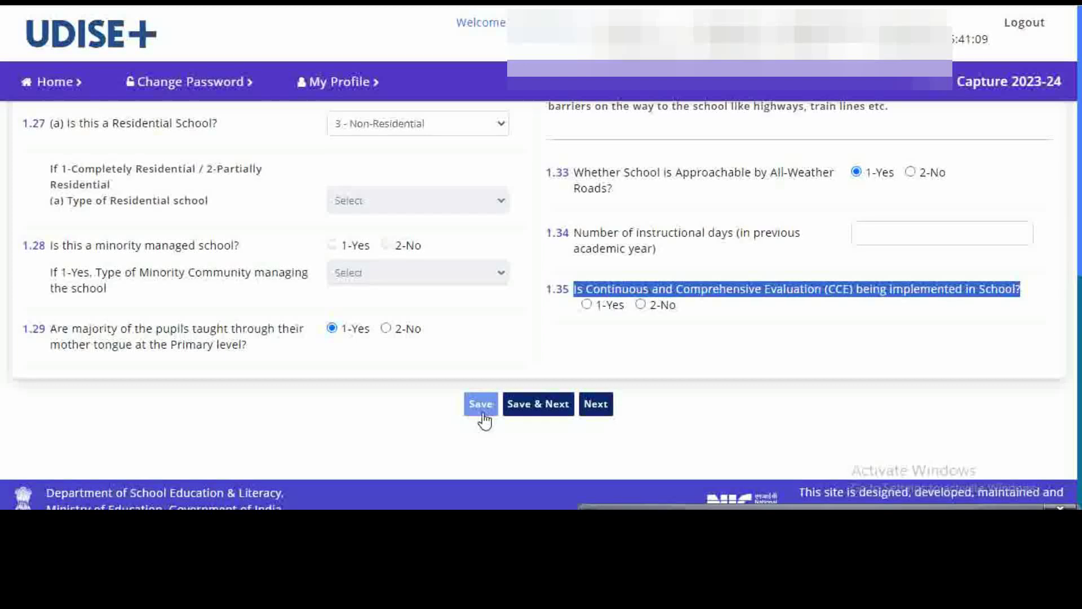
Go on to the Anganwadi, SMC/SMDC & Others section (1.37 to 1.52) without saving and review the Anganwadi centre question and table (1.37)
left_click(603, 410)
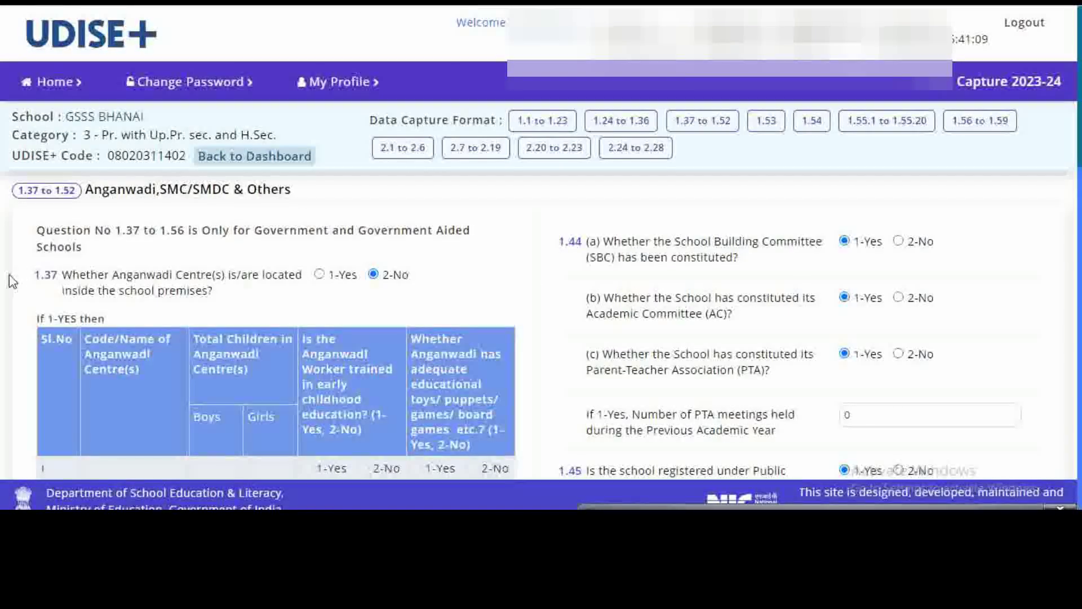
scroll(89, 288, "down", 1)
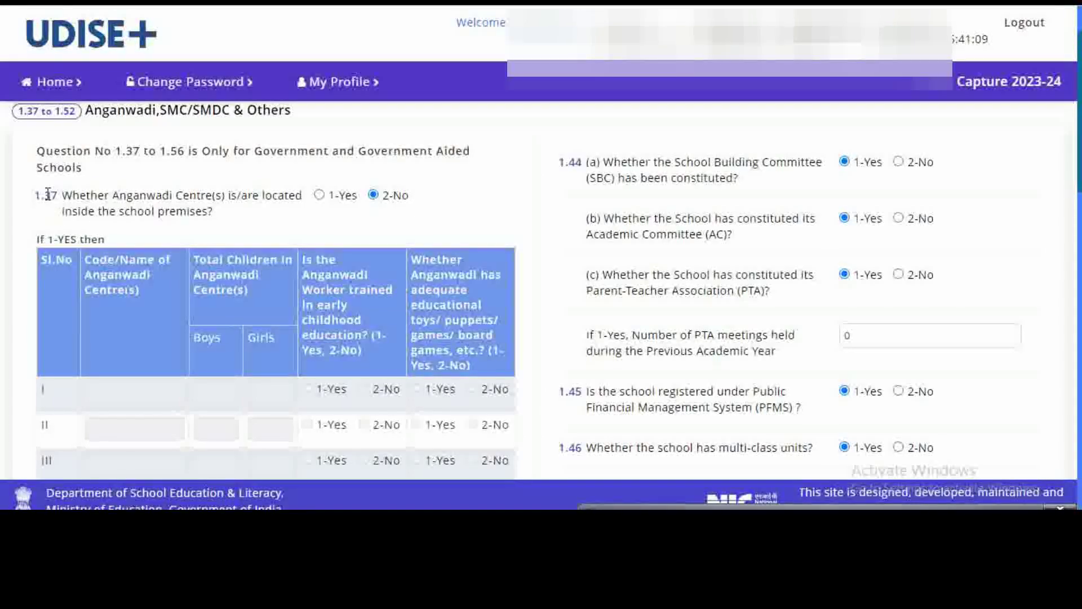
left_click_drag(33, 196, 400, 214)
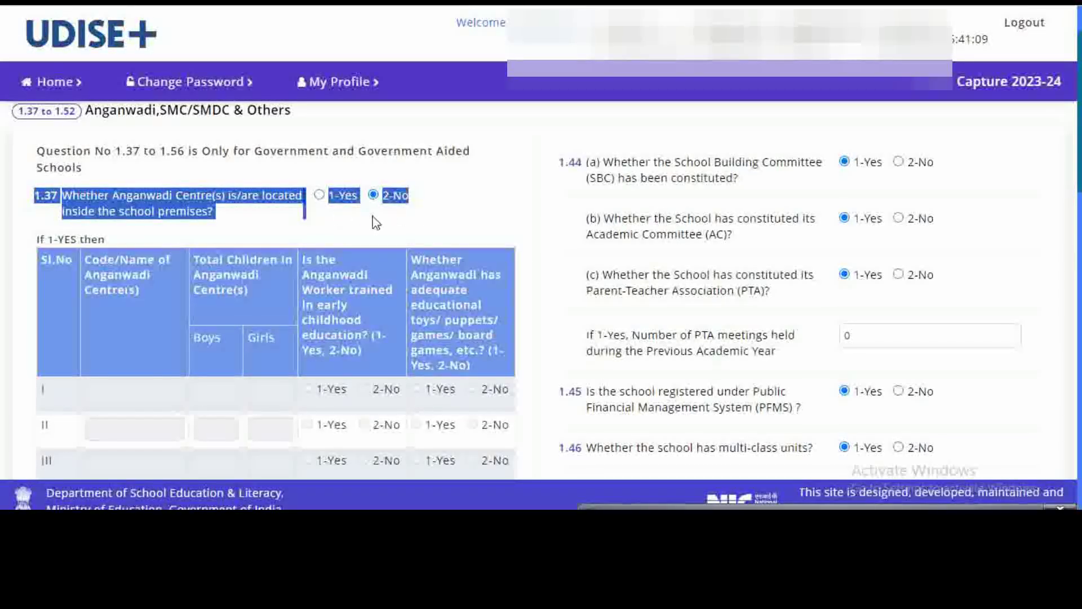
scroll(415, 235, "down", 1)
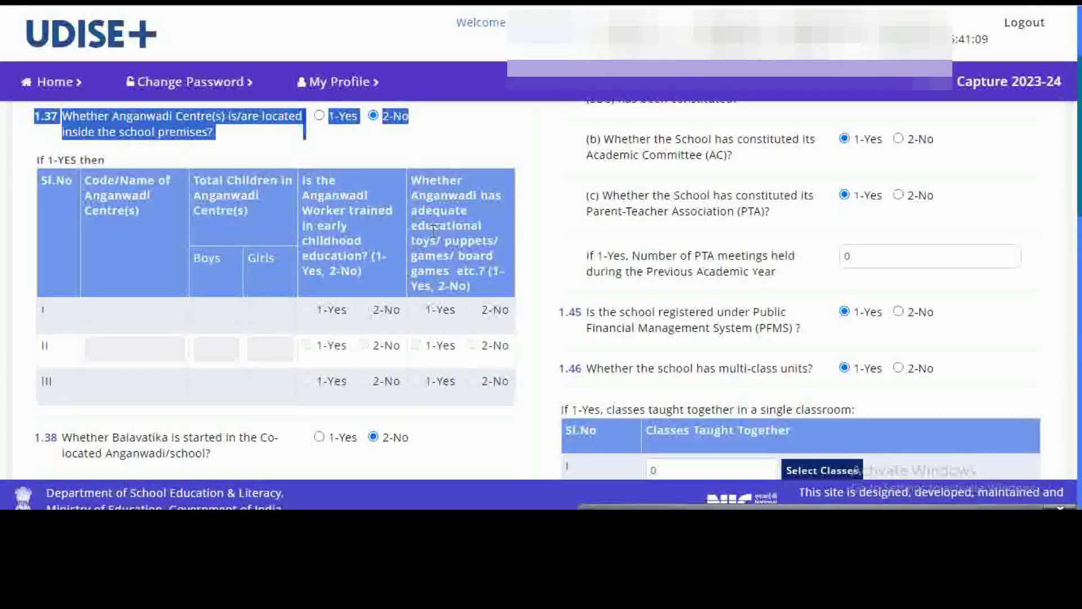
Review the Balavatika question (1.38) and the questions on enrolment and training of out-of-school children (1.39)
scroll(434, 230, "down", 2)
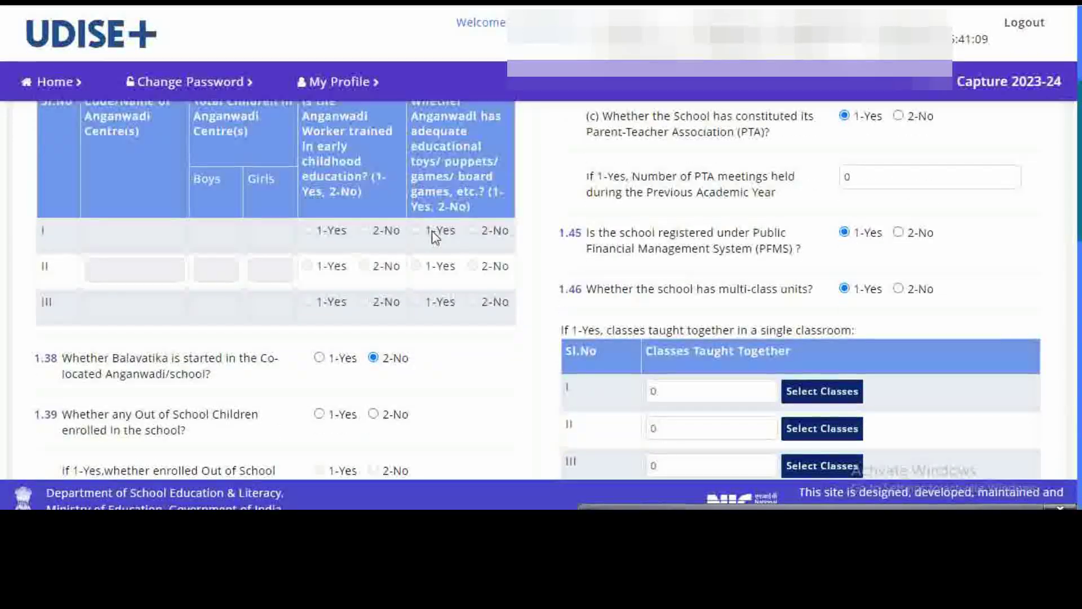
scroll(435, 237, "down", 2)
scroll(434, 237, "down", 2)
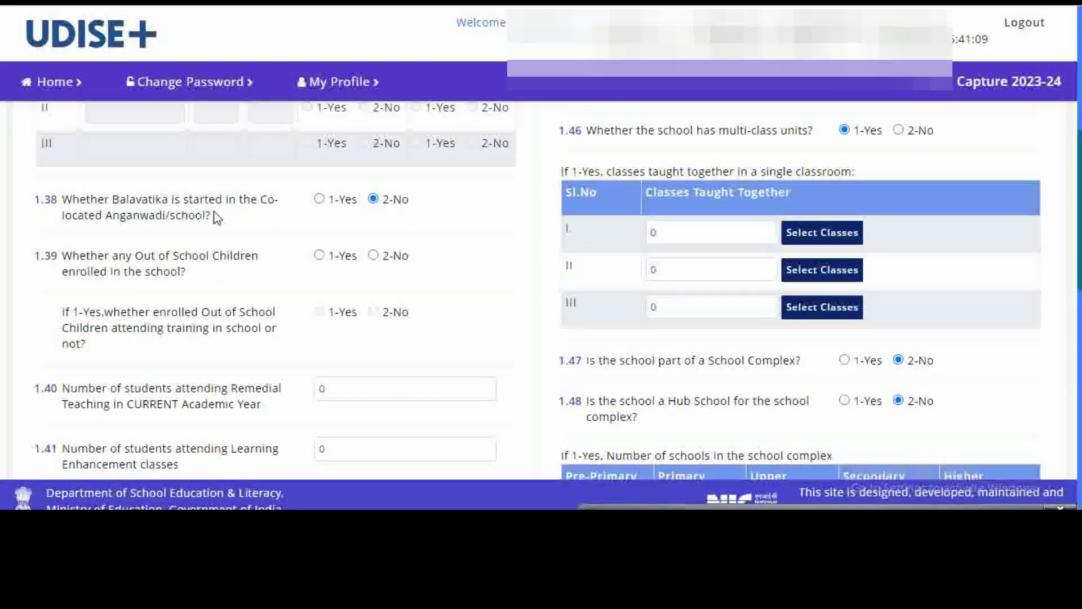
left_click_drag(61, 200, 259, 222)
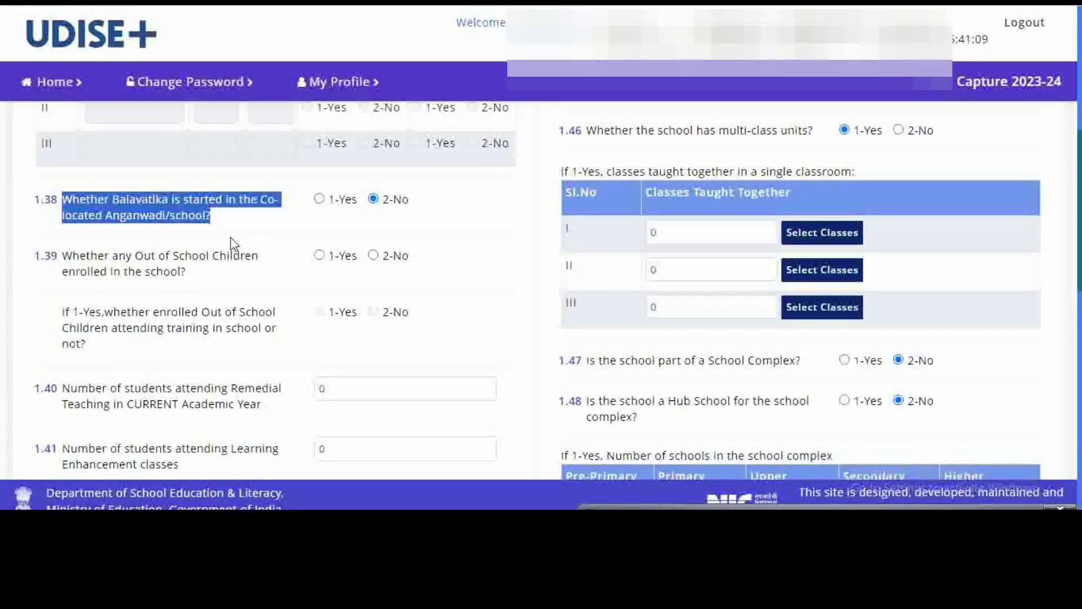
left_click_drag(30, 264, 242, 281)
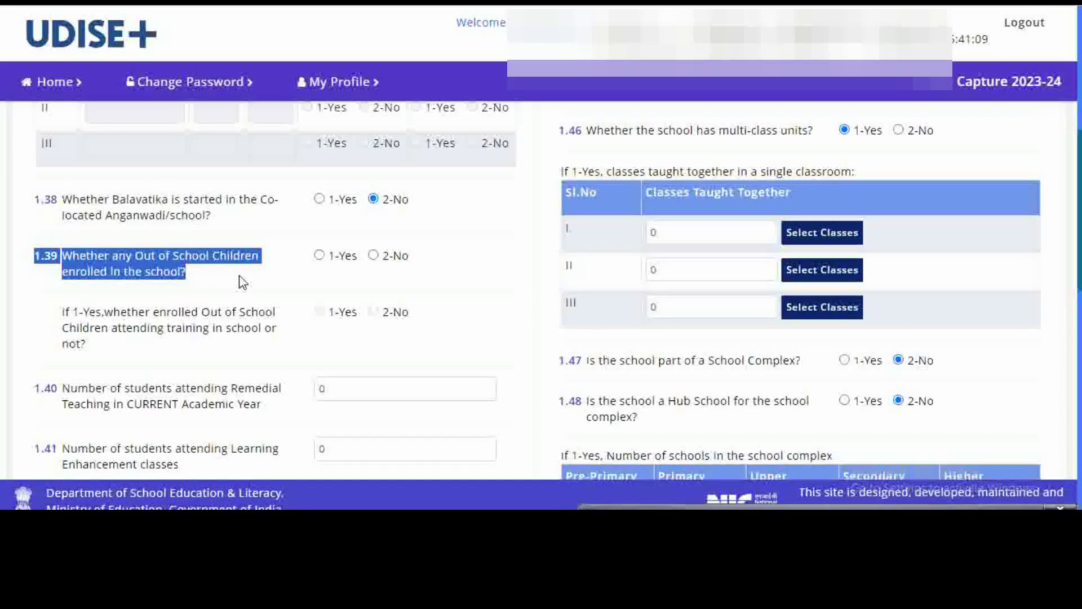
scroll(242, 282, "down", 1)
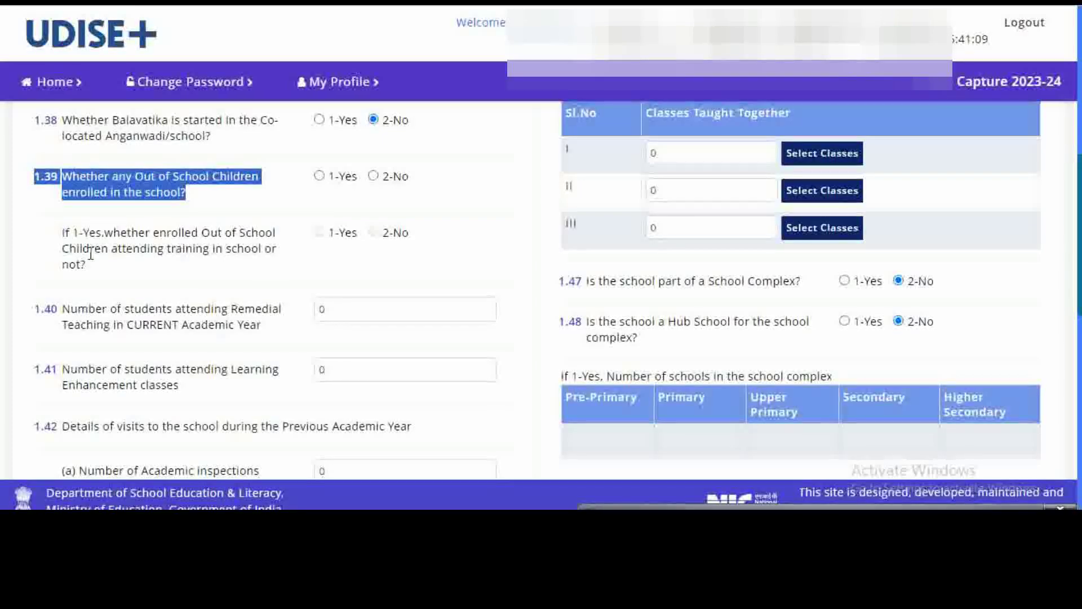
left_click_drag(59, 234, 243, 282)
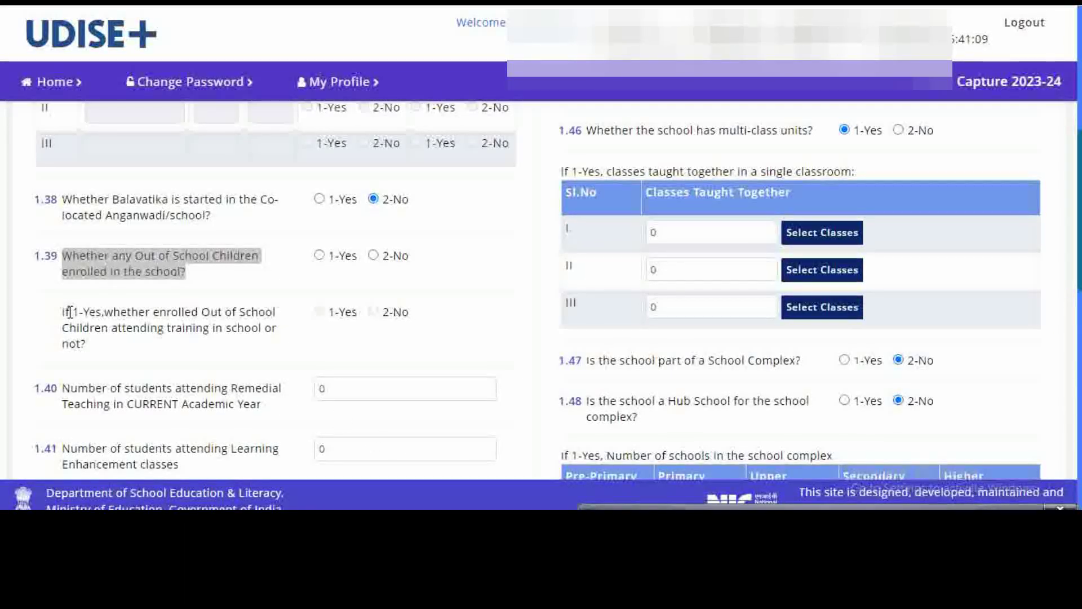
left_click_drag(64, 311, 281, 327)
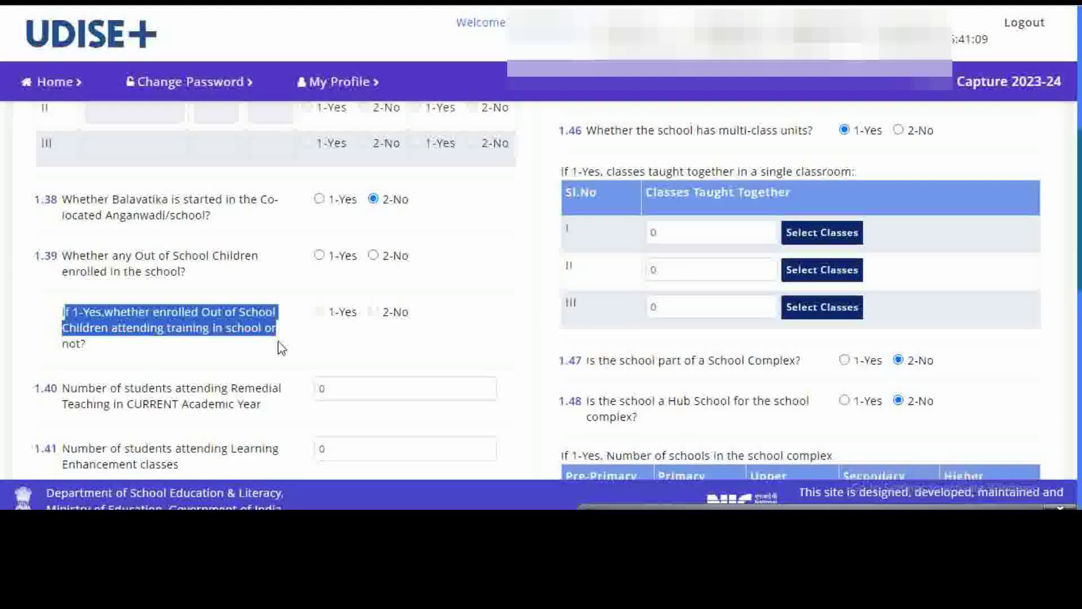
scroll(290, 322, "down", 1)
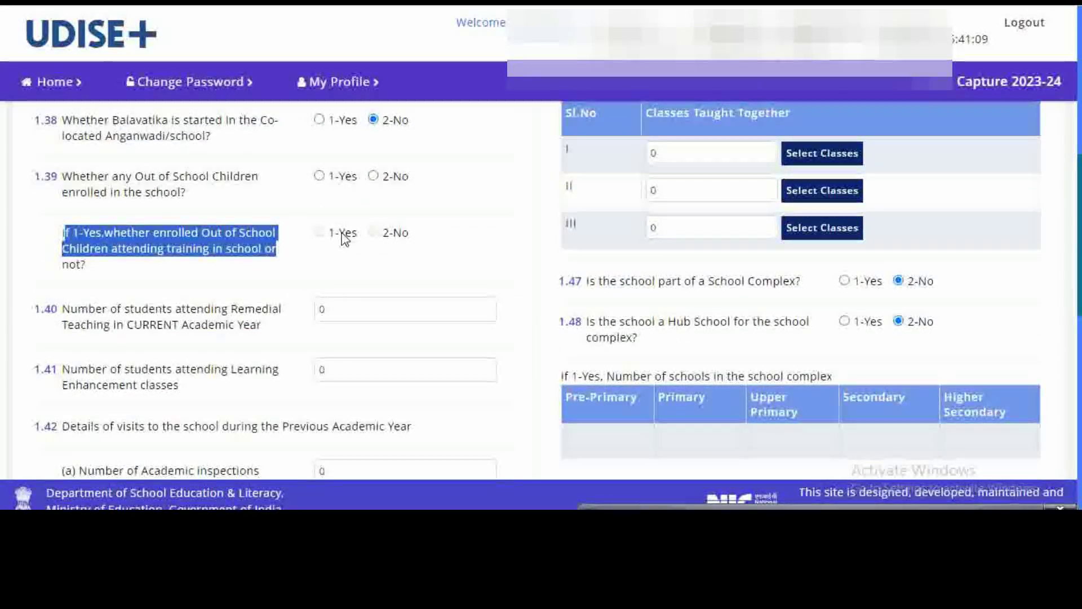
Review the numbers of students attending remedial teaching and learning enhancement classes (1.40 and 1.41)
scroll(324, 304, "down", 1)
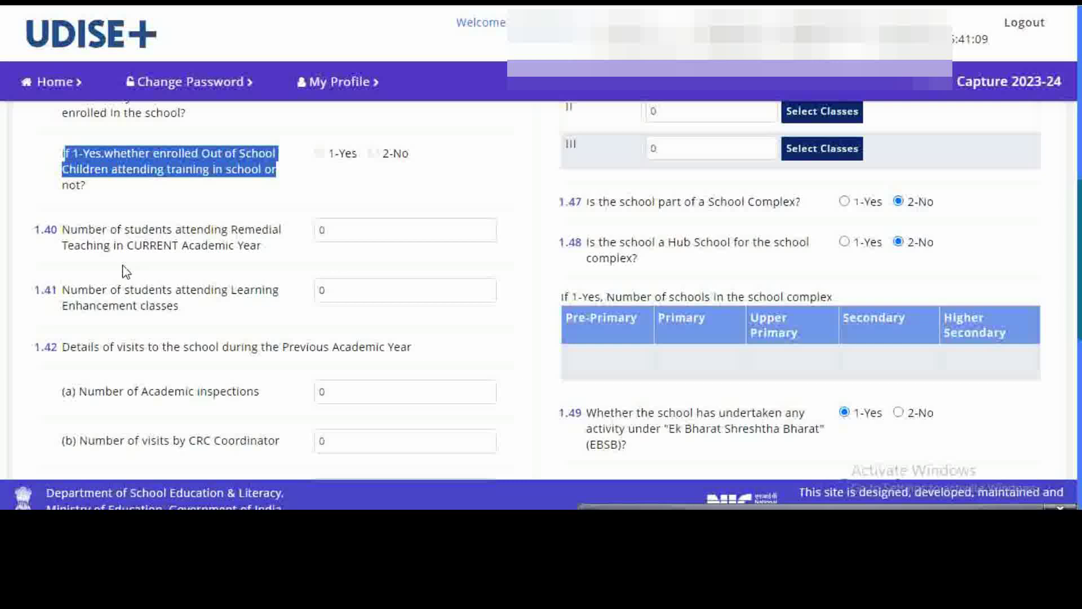
left_click_drag(34, 230, 277, 265)
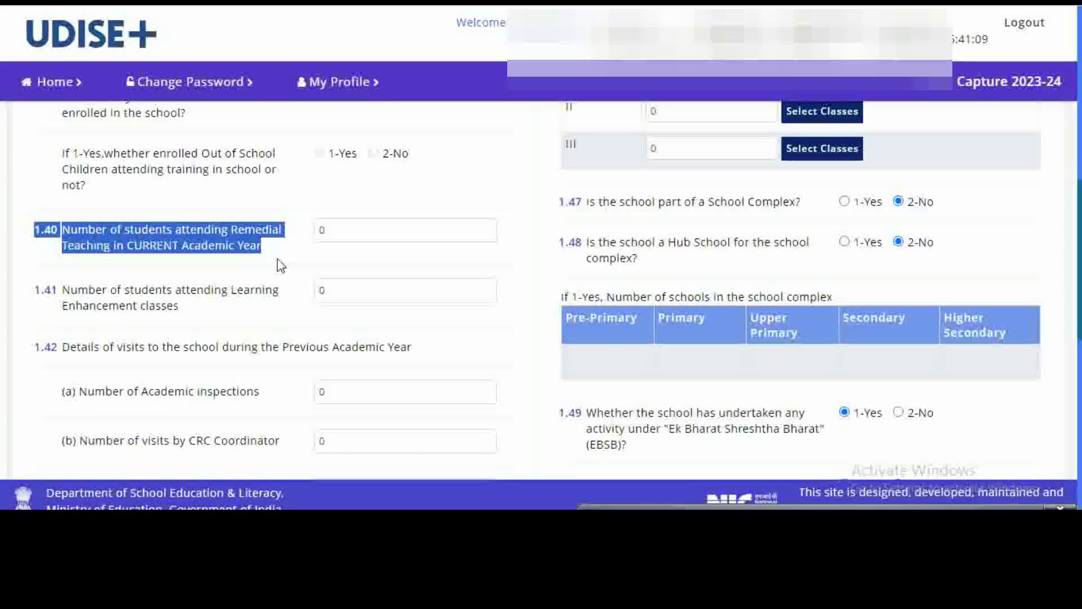
scroll(279, 265, "down", 2)
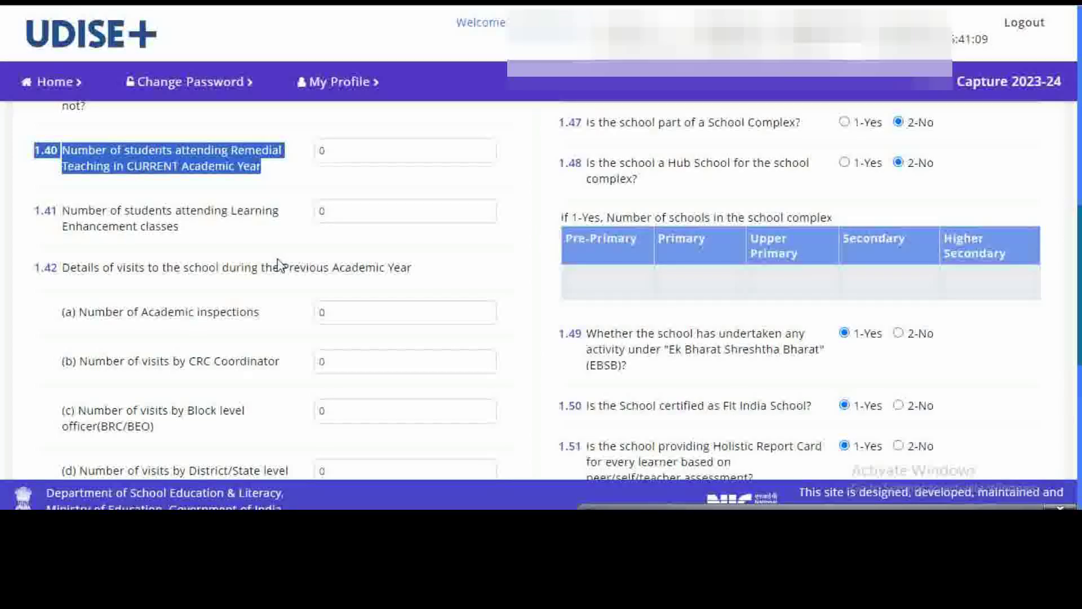
left_click_drag(32, 210, 216, 230)
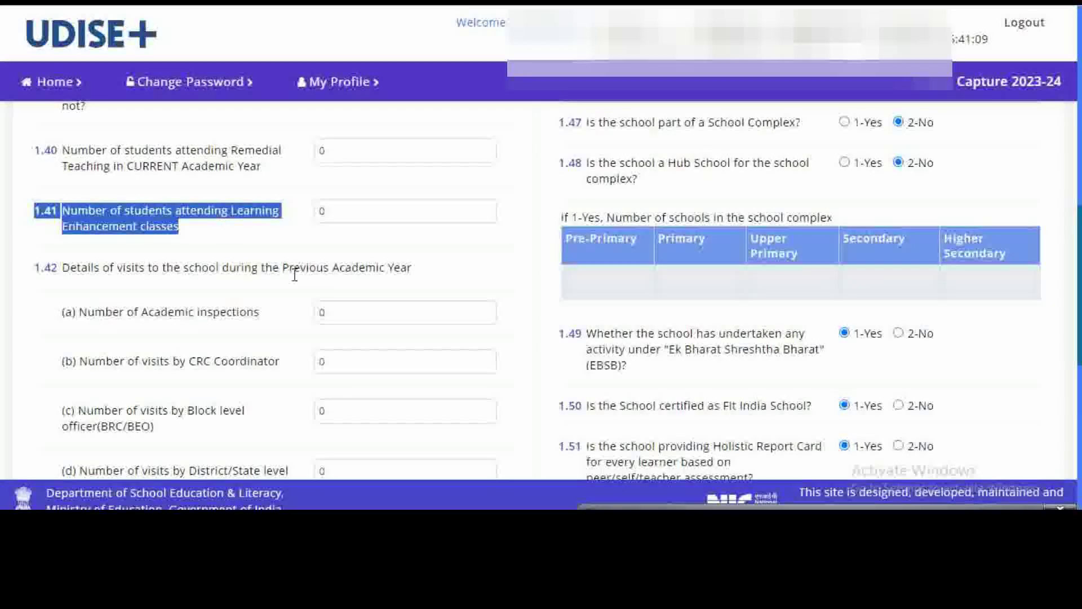
Review the previous academic year's academic inspections and visits by CRC, block and district/state level officers (1.42 a to d)
scroll(379, 257, "down", 1)
scroll(379, 256, "down", 1)
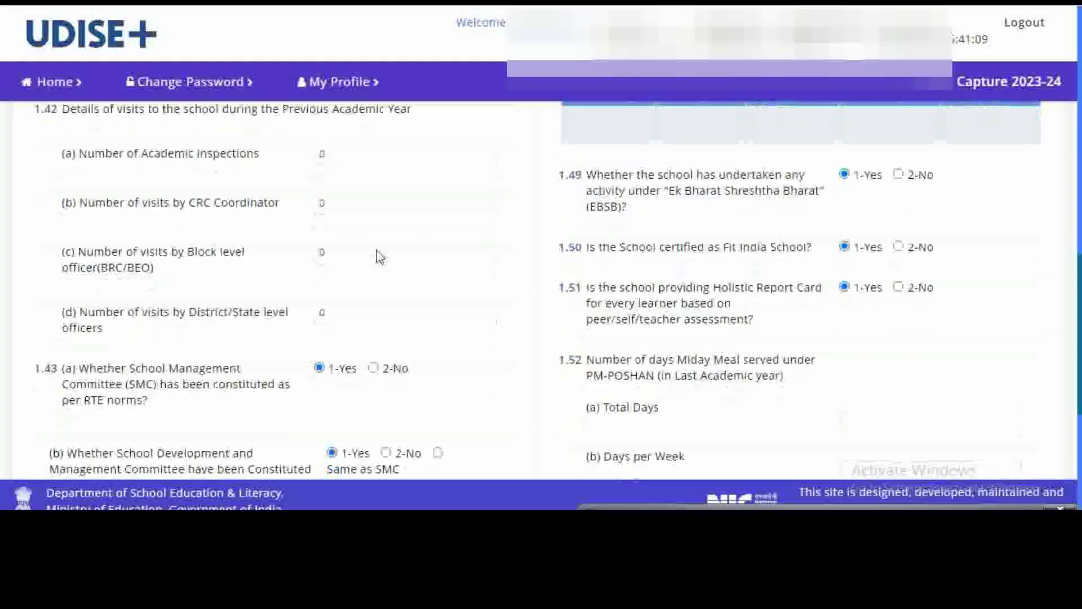
left_click_drag(38, 113, 439, 121)
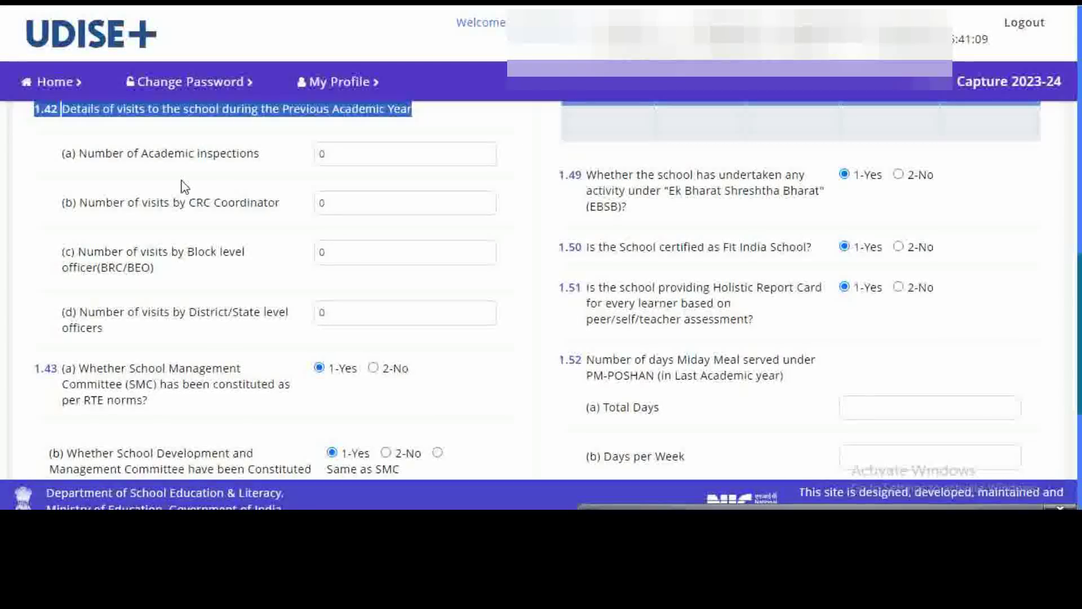
left_click_drag(66, 154, 273, 164)
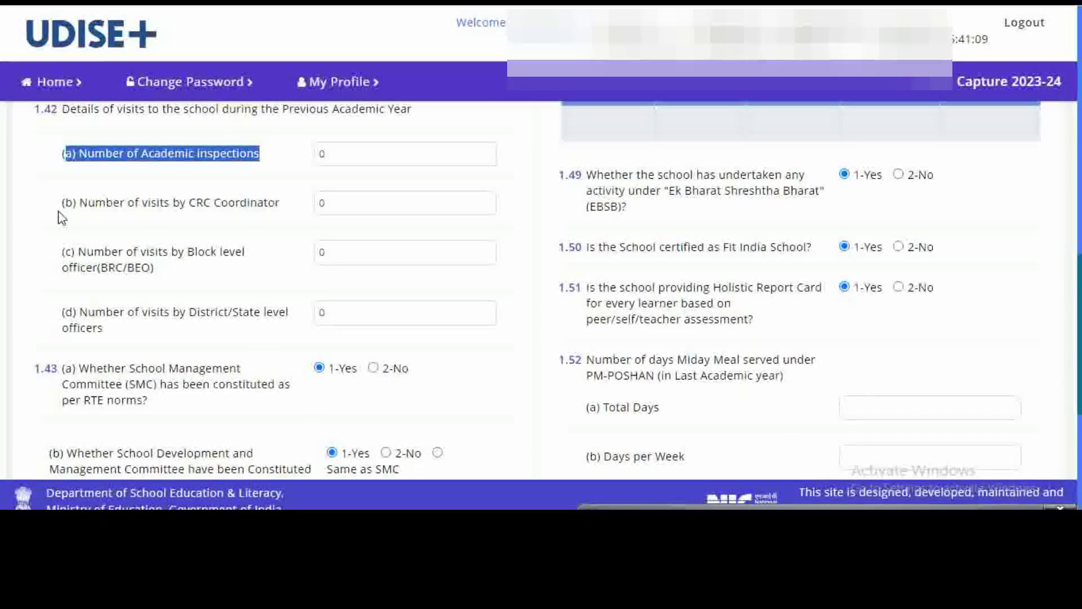
left_click_drag(61, 211, 142, 223)
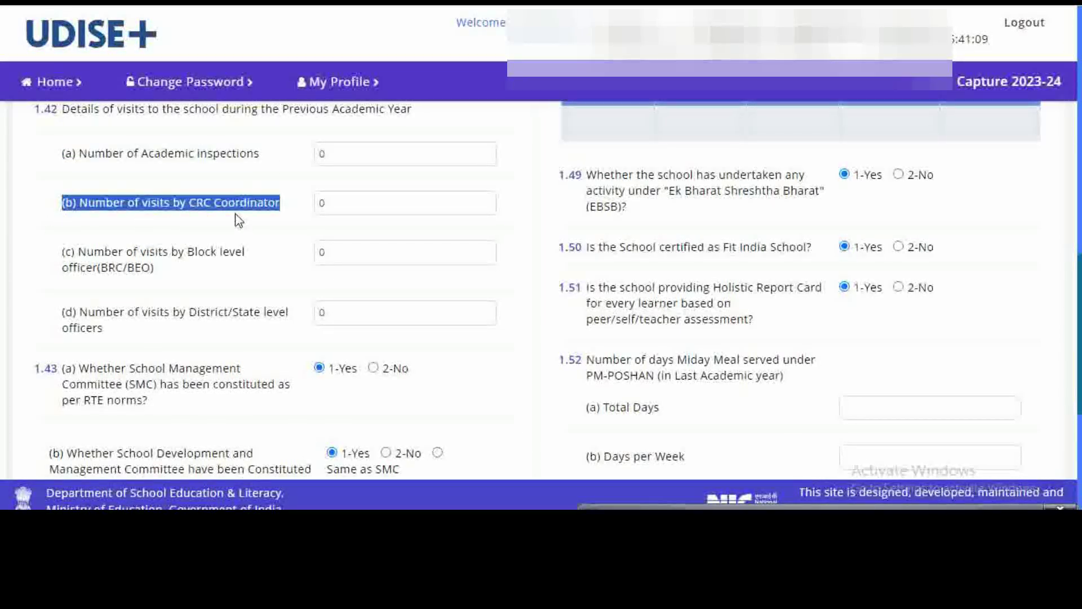
left_click_drag(76, 251, 246, 255)
scroll(246, 256, "down", 1)
left_click_drag(84, 239, 233, 251)
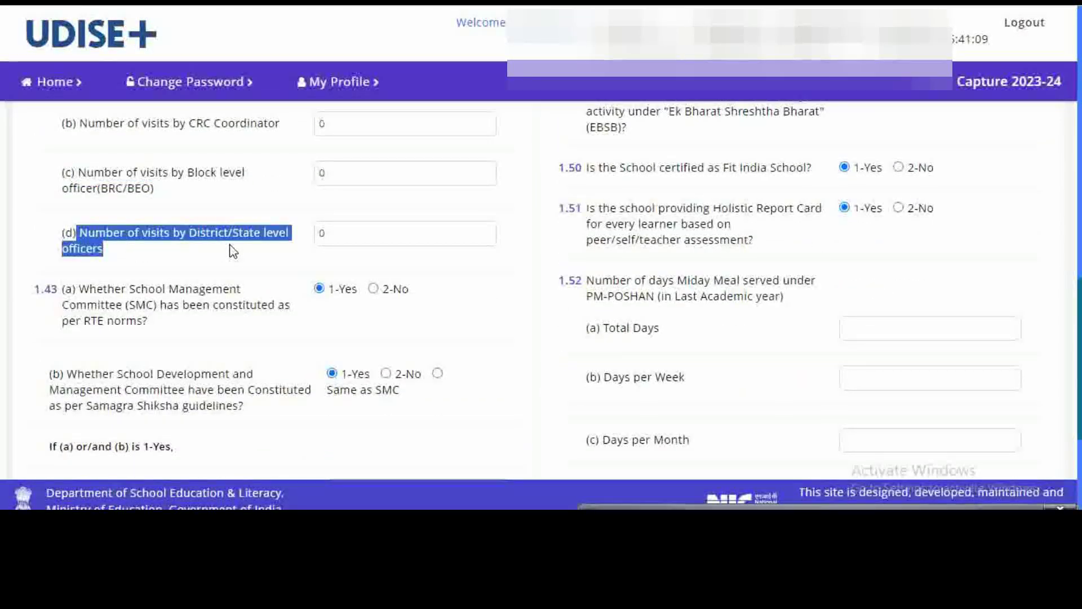
Review whether the School Management Committee and the School Development and Management Committee have been constituted (1.43 a and b)
scroll(233, 251, "down", 1)
left_click_drag(34, 211, 284, 249)
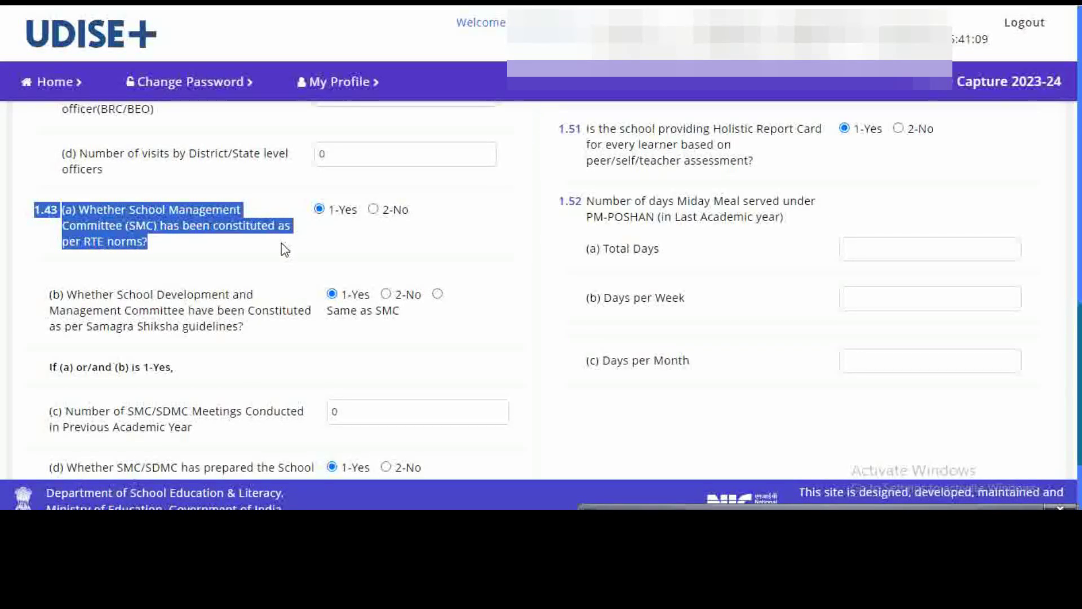
scroll(264, 279, "down", 1)
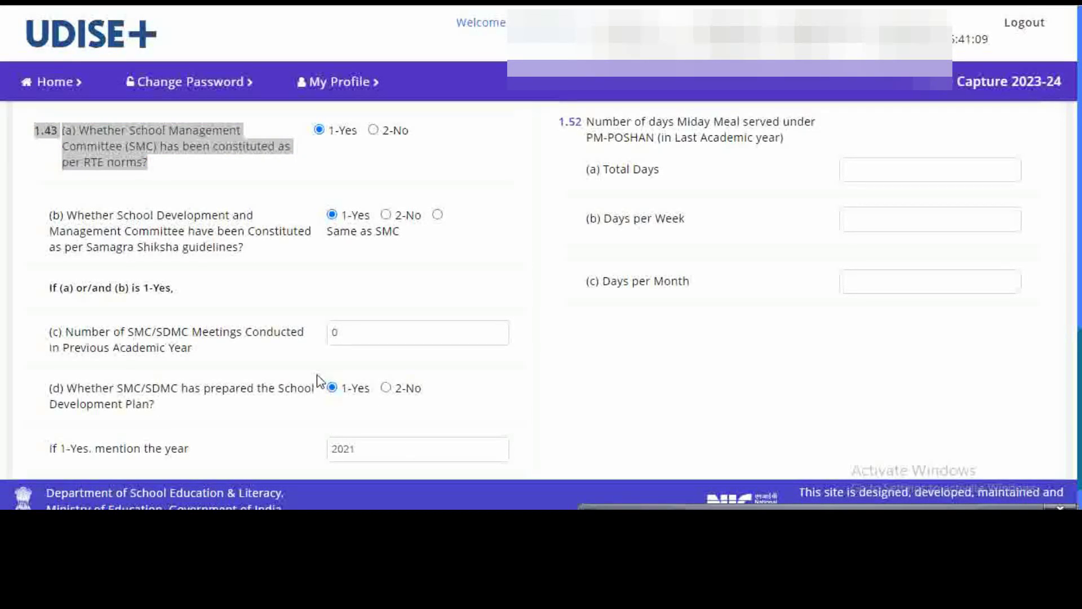
left_click_drag(55, 219, 248, 257)
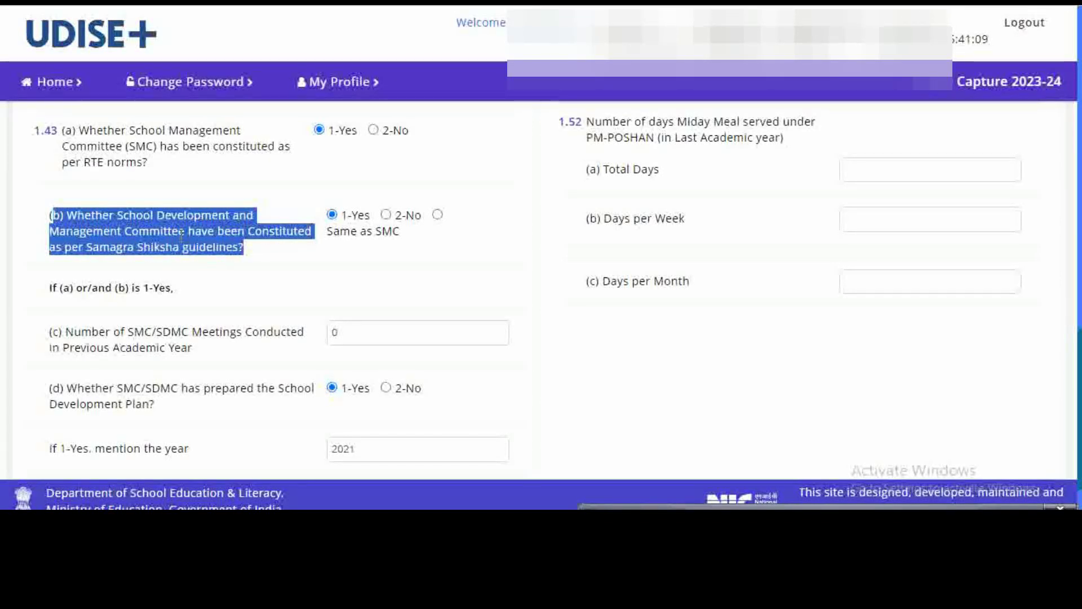
Review the number of SMC/SDMC meetings in the previous academic year and the School Development Plan question with its year (1.43 c and d)
scroll(242, 296, "down", 2)
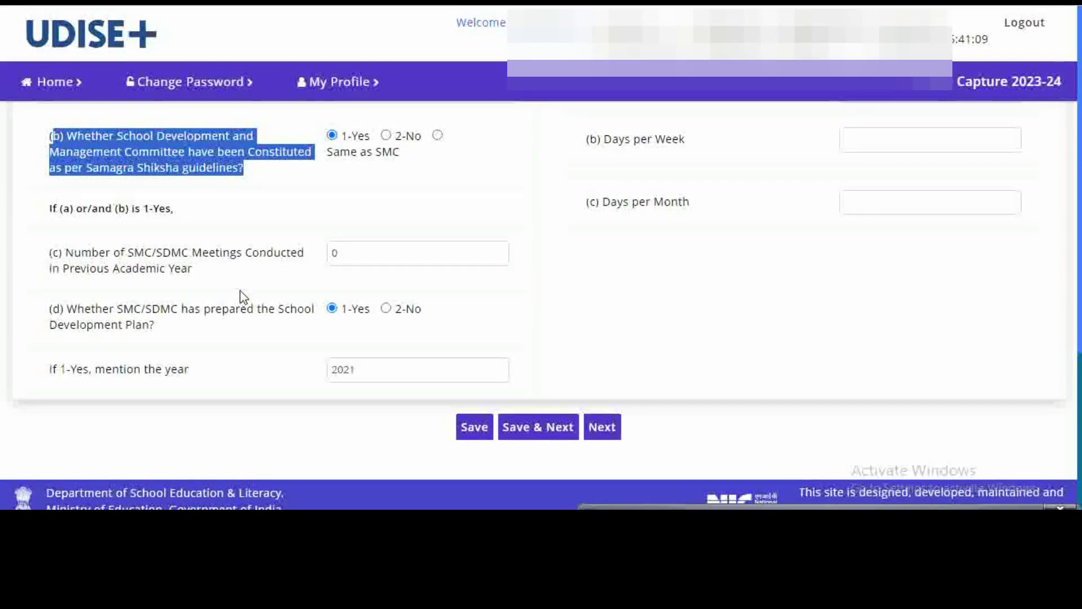
scroll(243, 296, "down", 1)
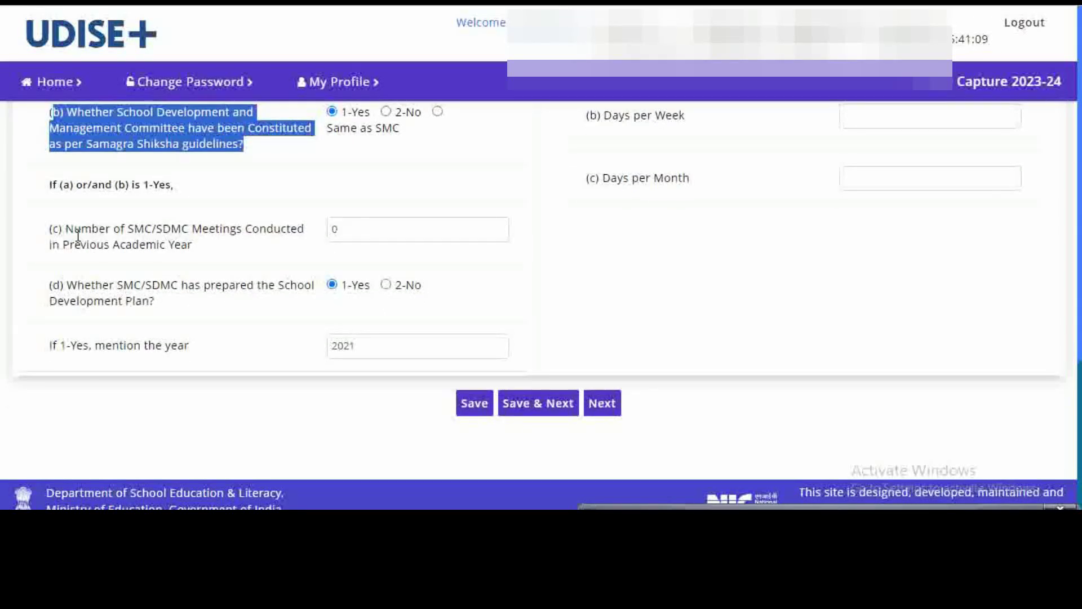
left_click_drag(59, 231, 225, 246)
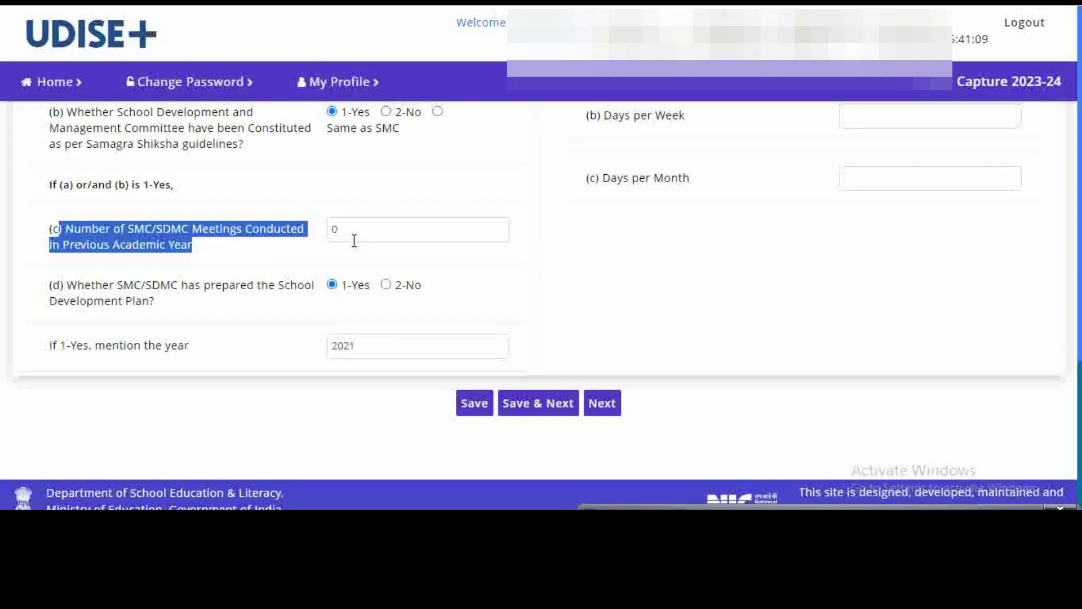
left_click_drag(67, 285, 316, 304)
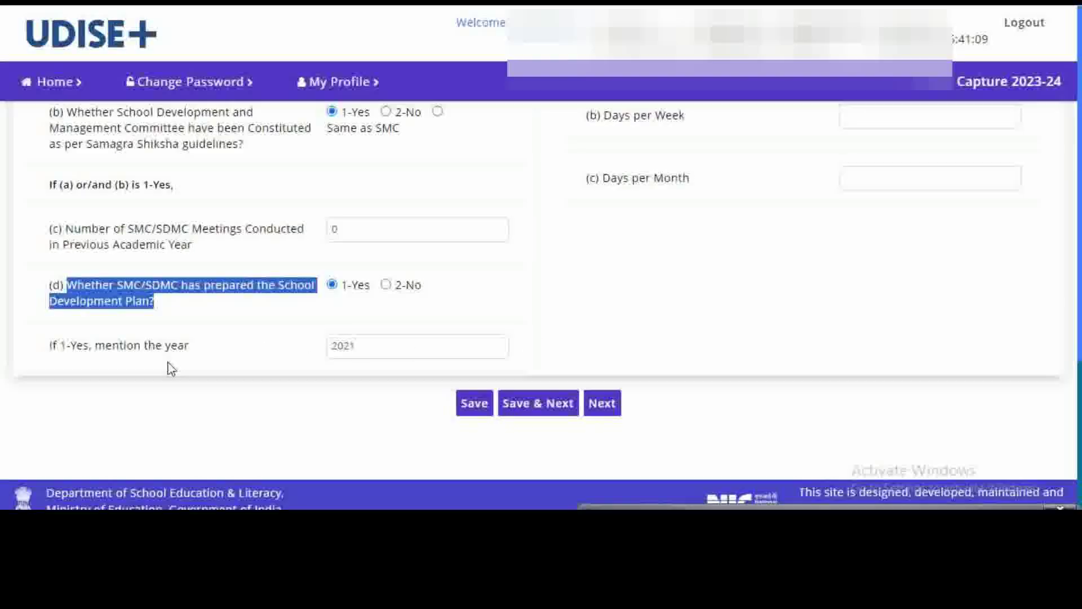
left_click_drag(45, 346, 207, 352)
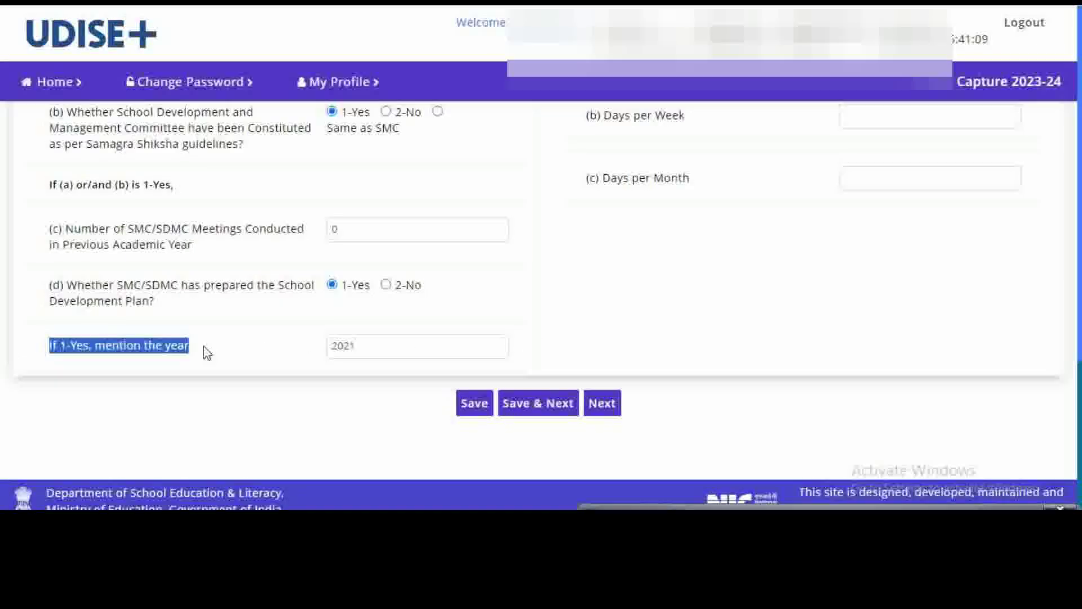
Review whether the School Building Committee and the Academic Committee have been constituted (1.44 a and b)
scroll(727, 311, "up", 10)
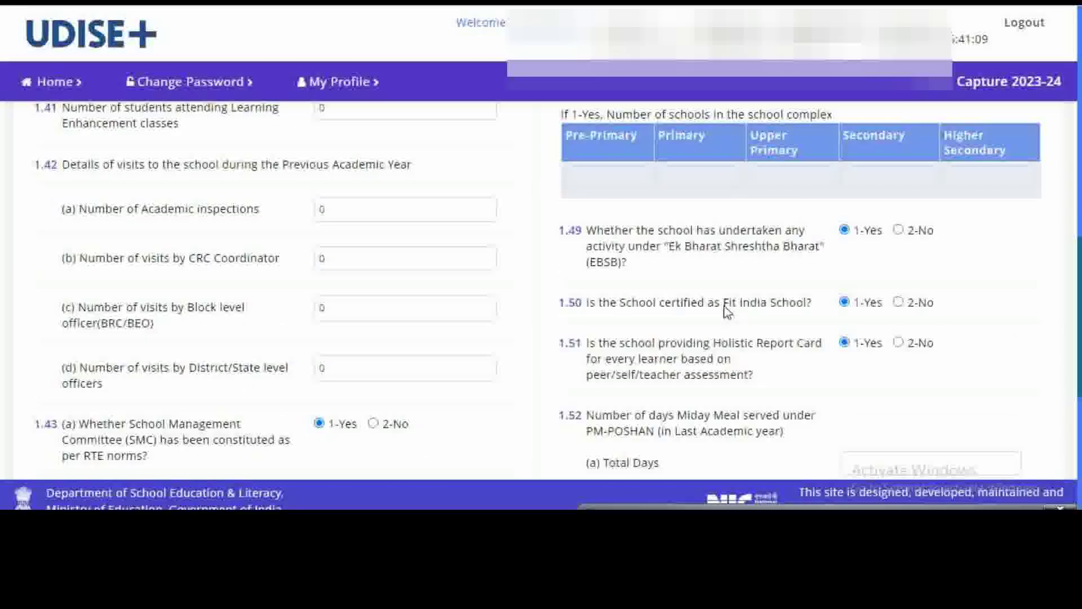
scroll(726, 307, "up", 8)
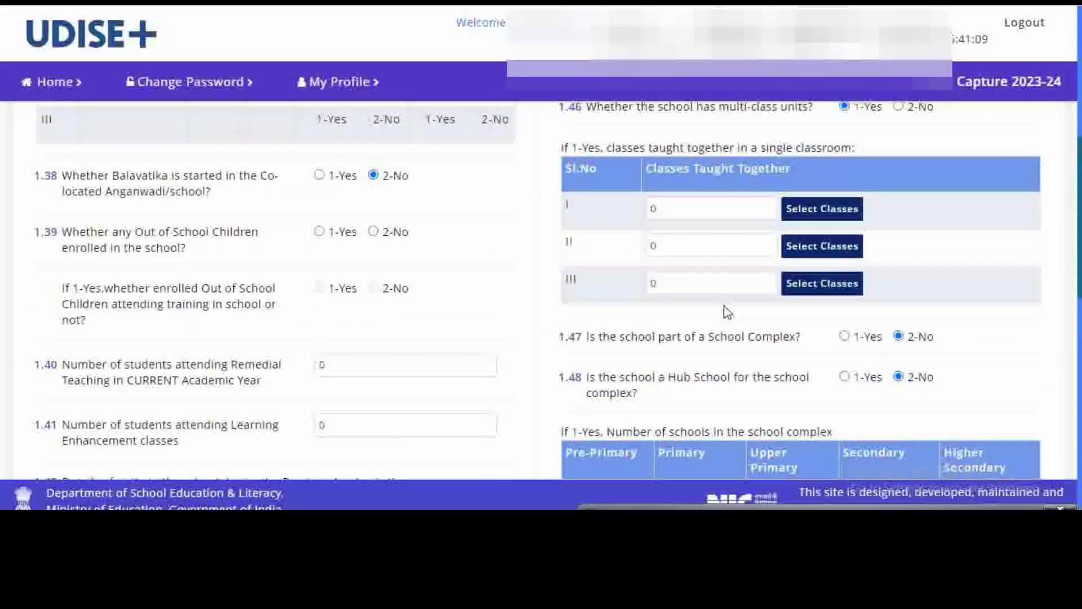
scroll(727, 312, "up", 5)
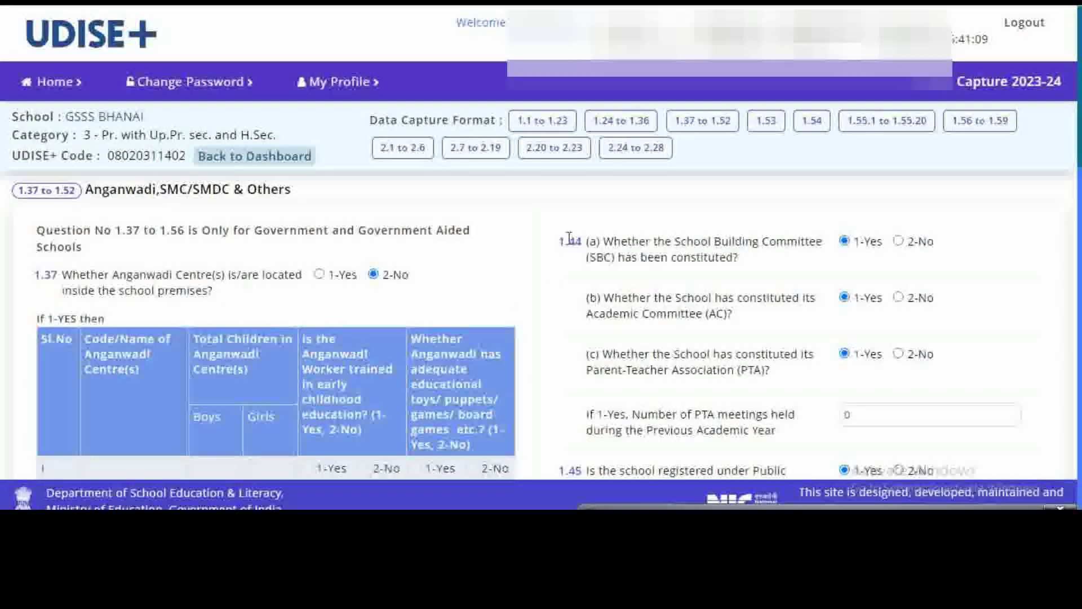
left_click_drag(562, 241, 749, 265)
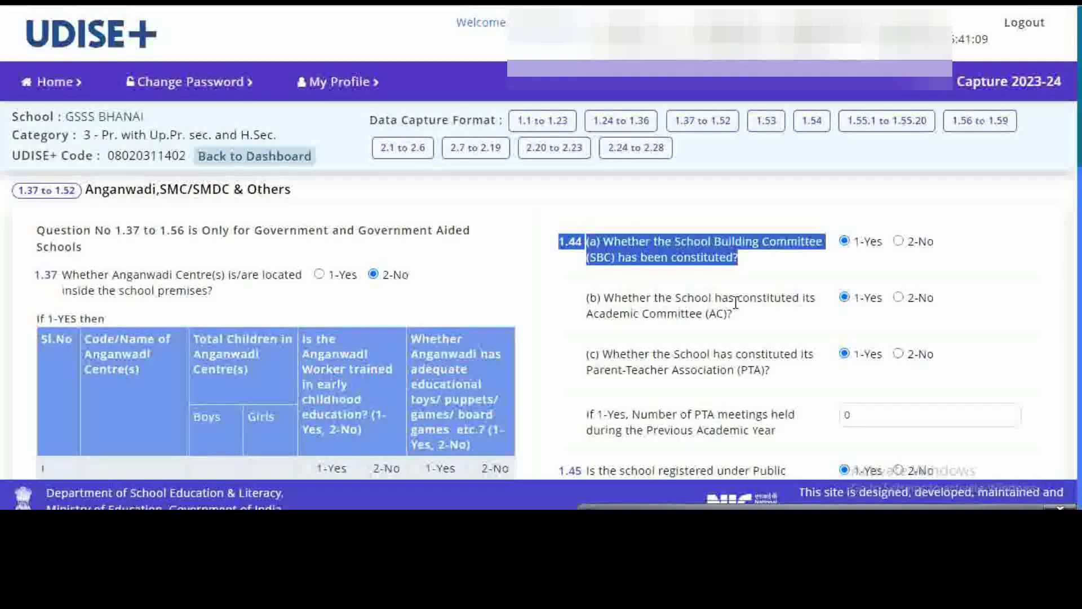
scroll(736, 303, "down", 1)
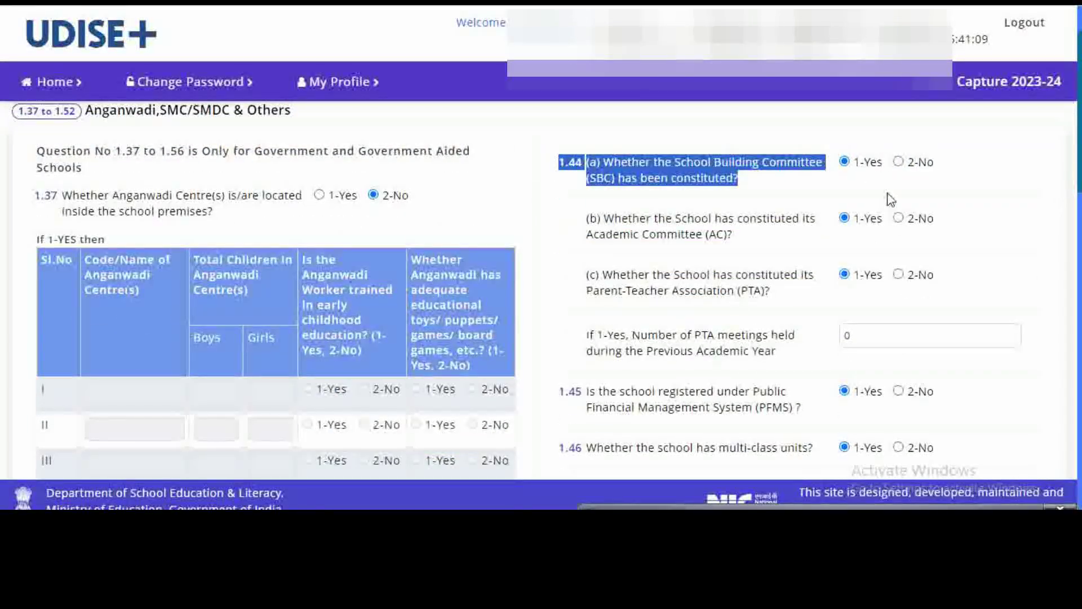
left_click_drag(602, 219, 810, 231)
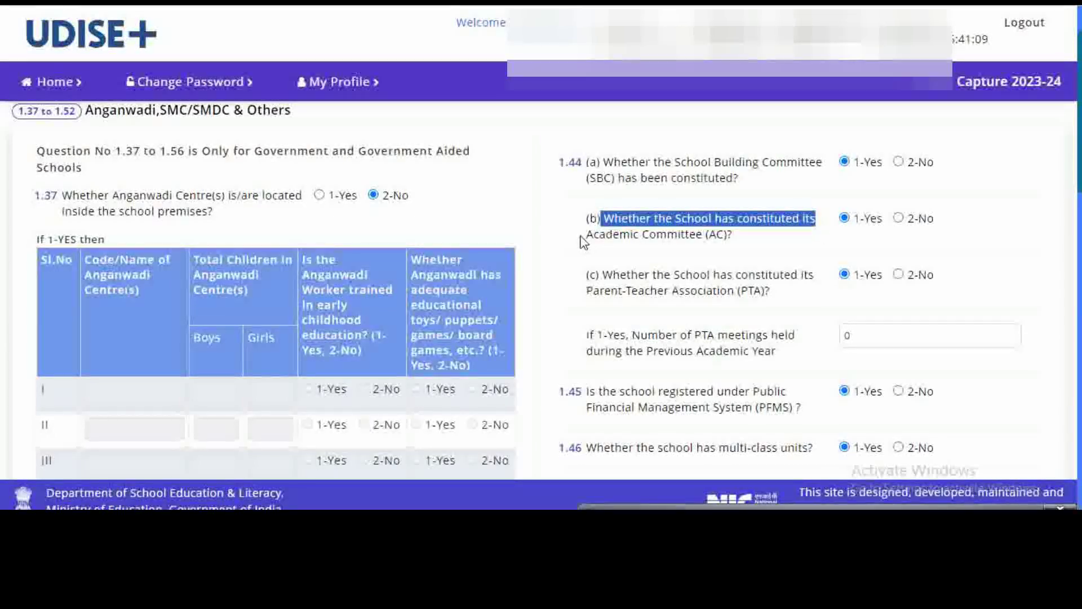
left_click_drag(587, 235, 751, 244)
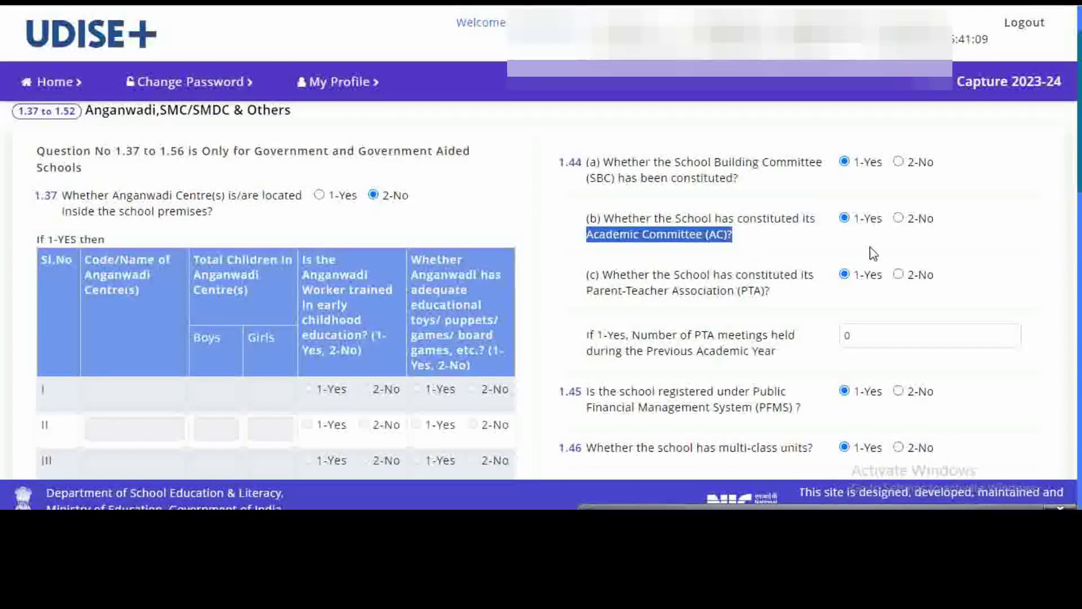
Review the Parent-Teacher Association question and the number of PTA meetings held during the previous academic year (1.44 c)
scroll(719, 237, "down", 2)
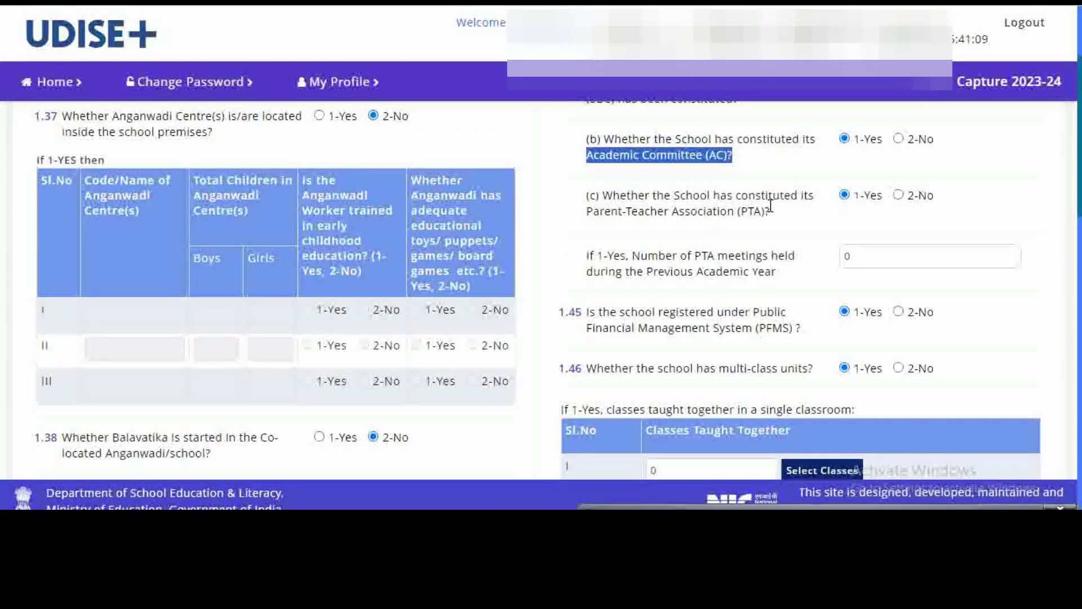
left_click(584, 196)
left_click_drag(584, 197, 819, 220)
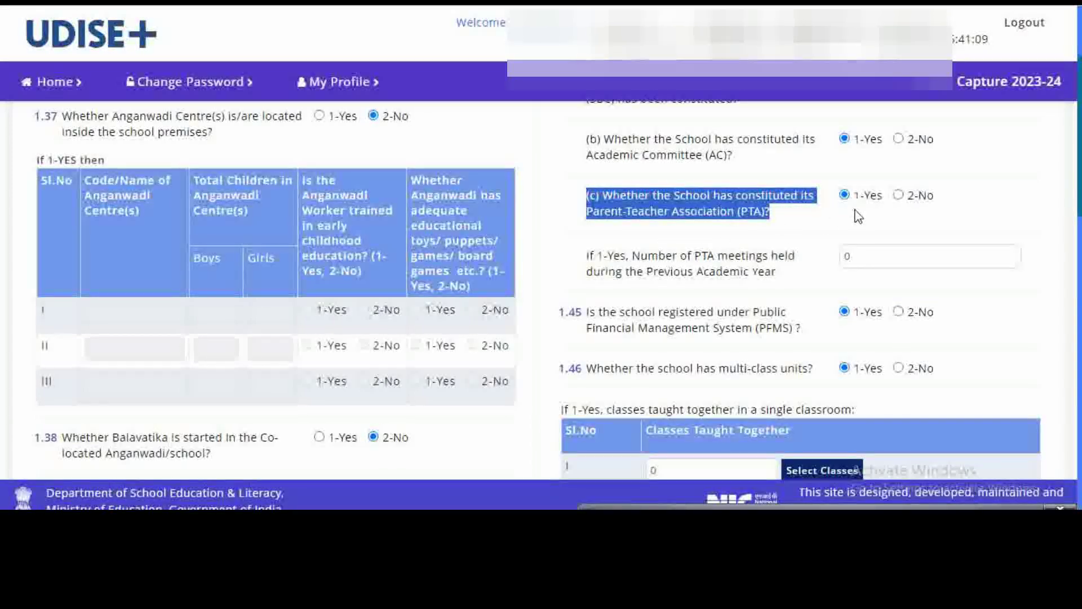
scroll(857, 215, "down", 2)
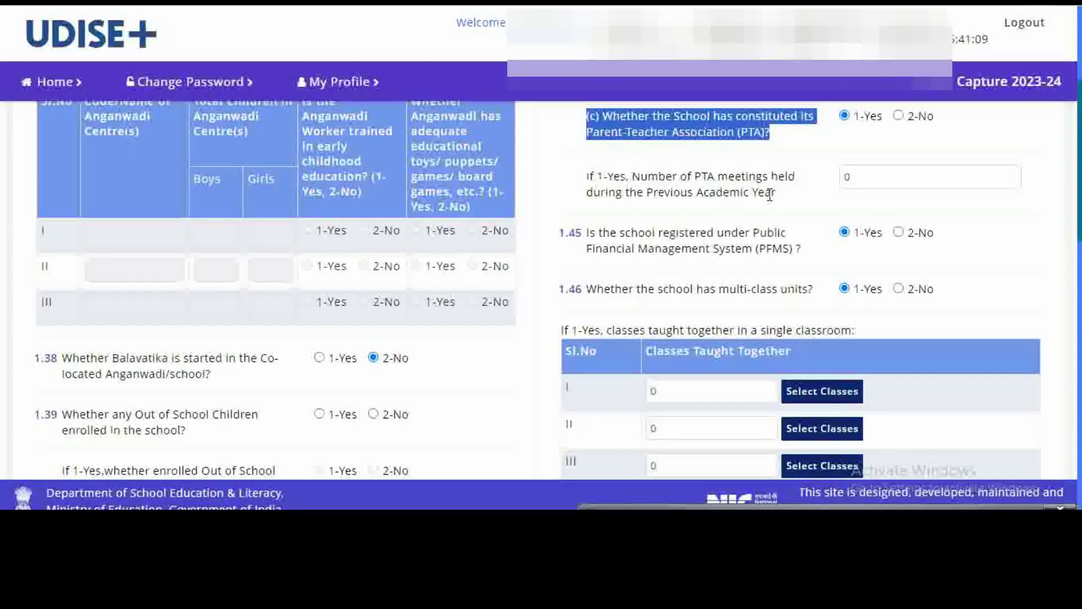
left_click_drag(588, 176, 791, 204)
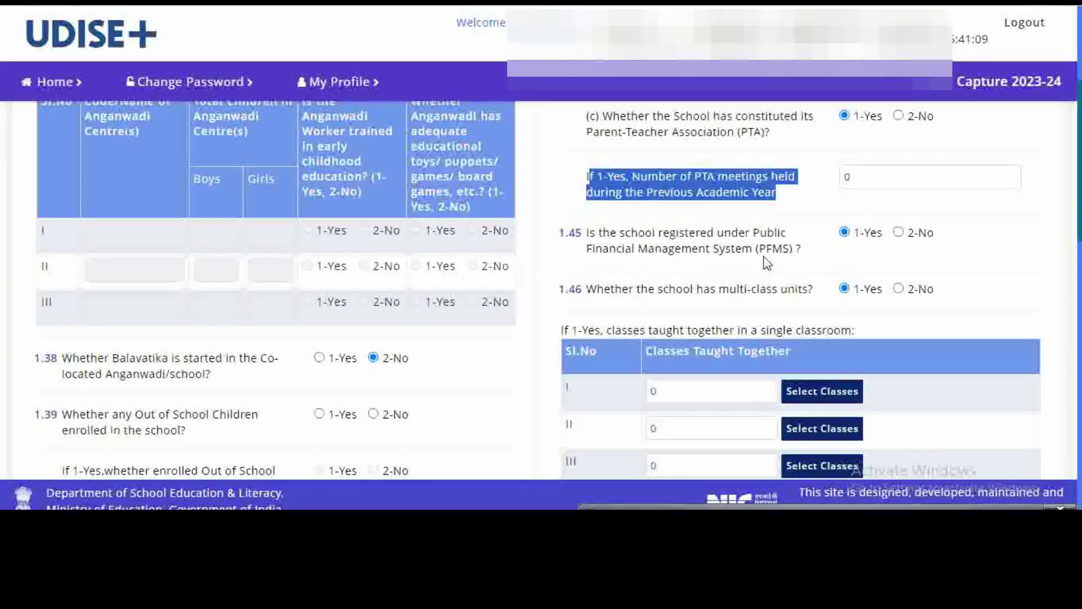
Review the PFMS registration question (1.45) and the multi-class units question with its table of classes taught together (1.46)
left_click_drag(578, 233, 813, 264)
scroll(812, 263, "down", 3)
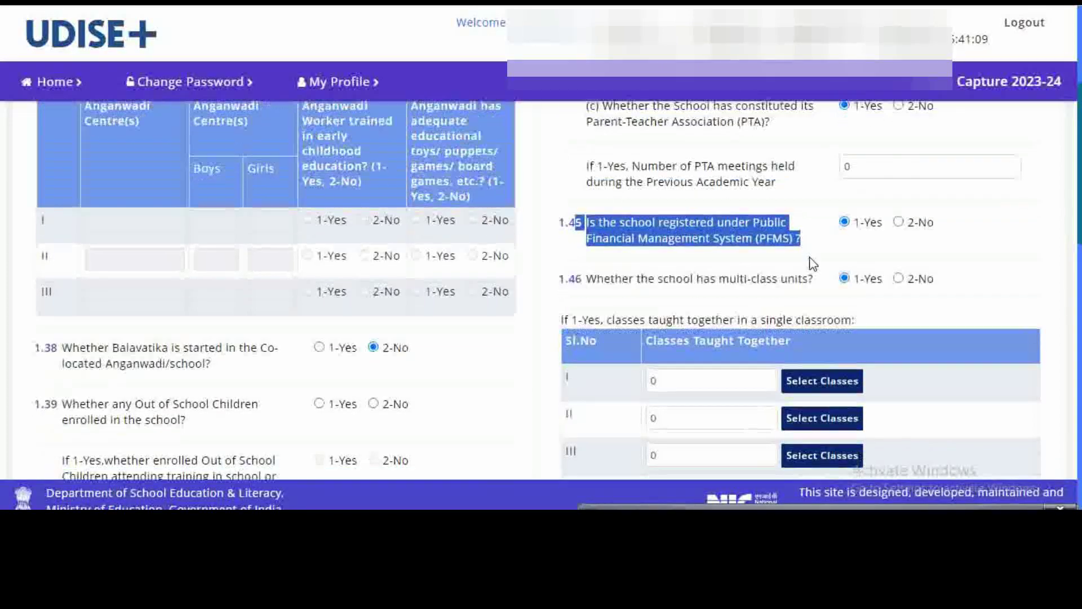
left_click_drag(569, 209, 822, 218)
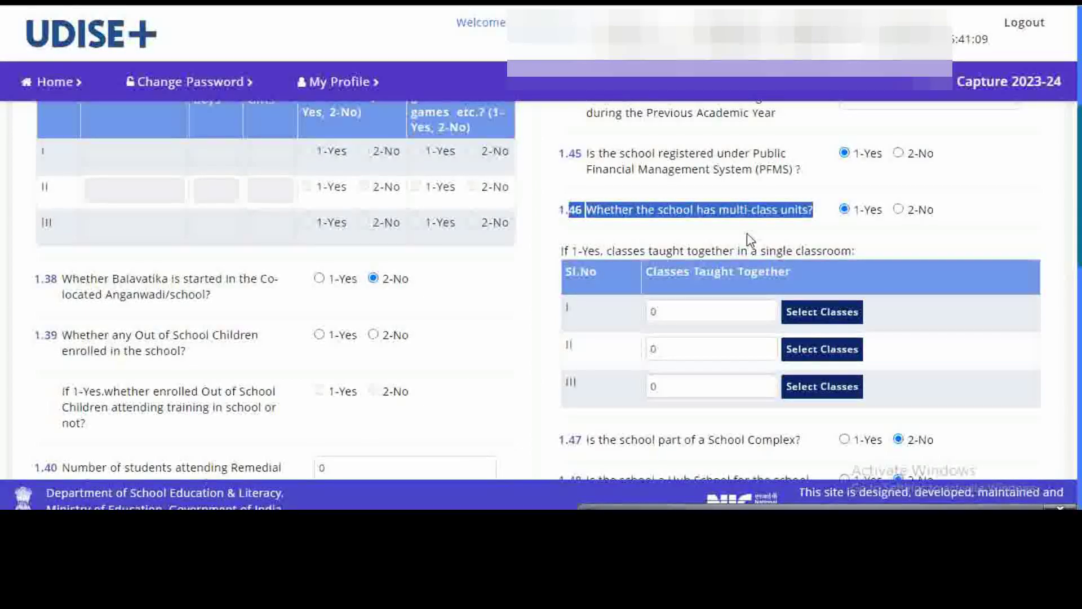
scroll(747, 232, "down", 3)
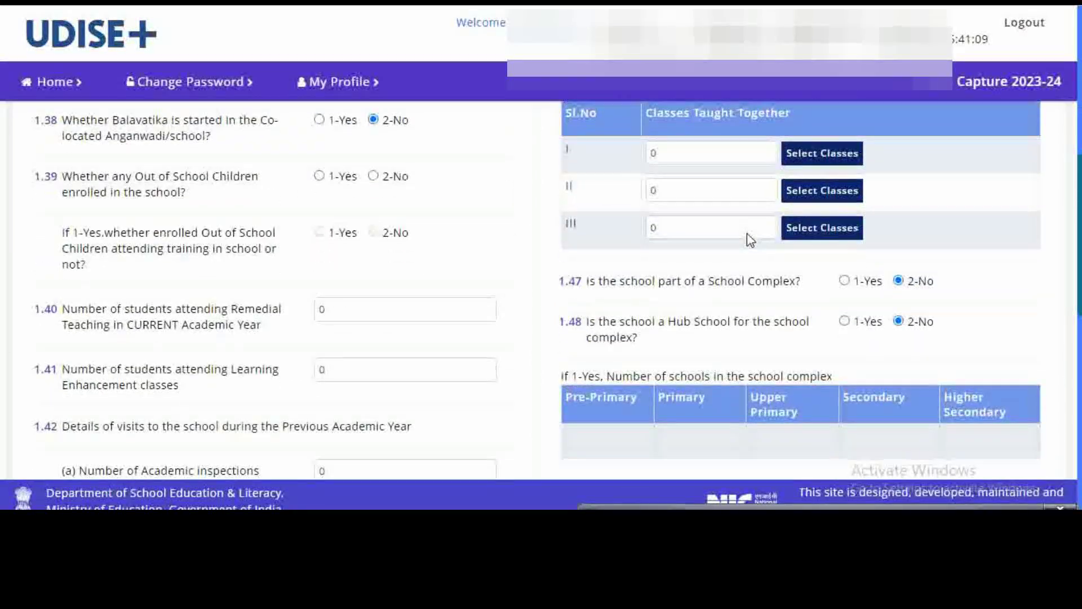
scroll(747, 232, "up", 3)
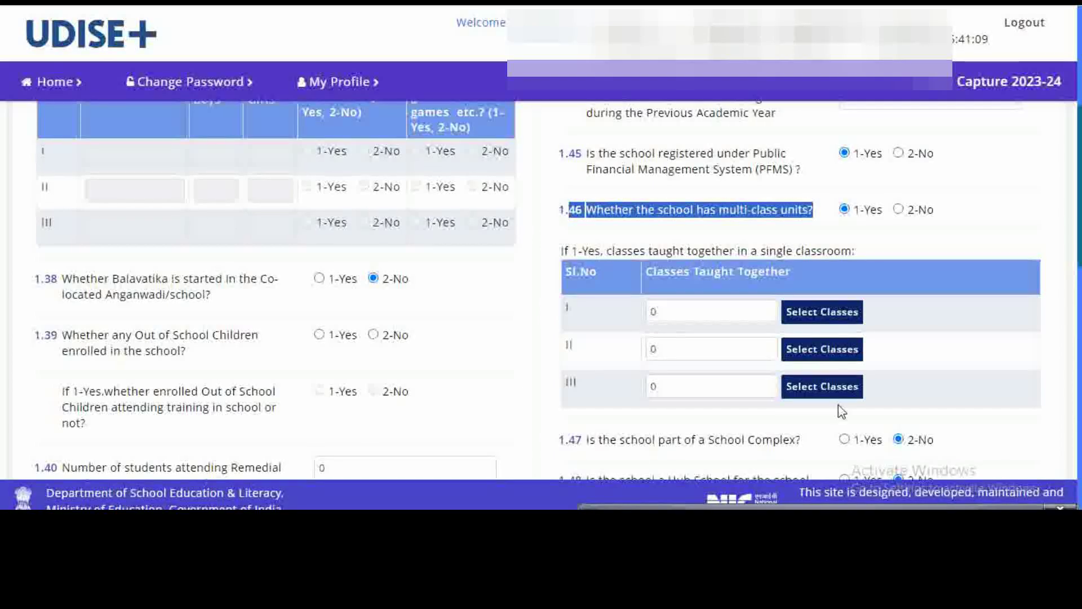
left_click(716, 533)
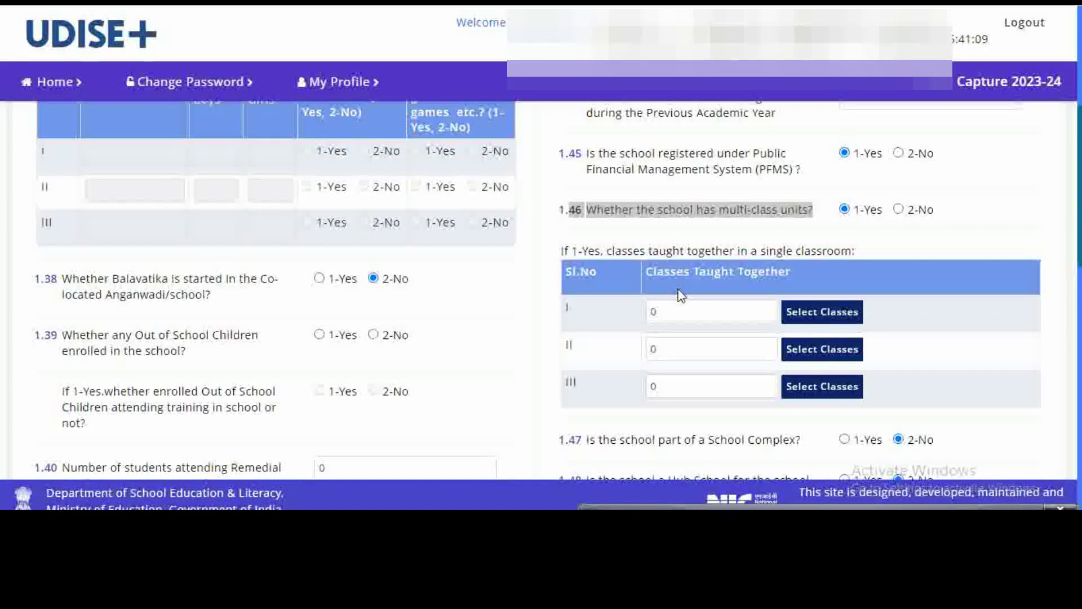
scroll(681, 271, "down", 2)
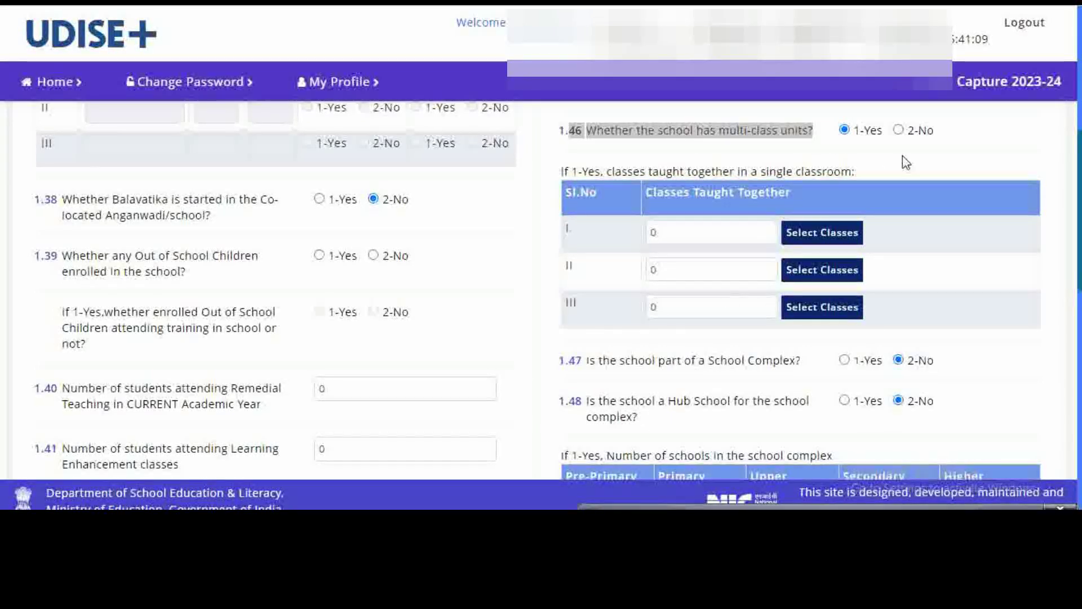
Review the School Complex question (1.47) and the Hub School question with its table of schools in the complex (1.48)
scroll(822, 250, "down", 2)
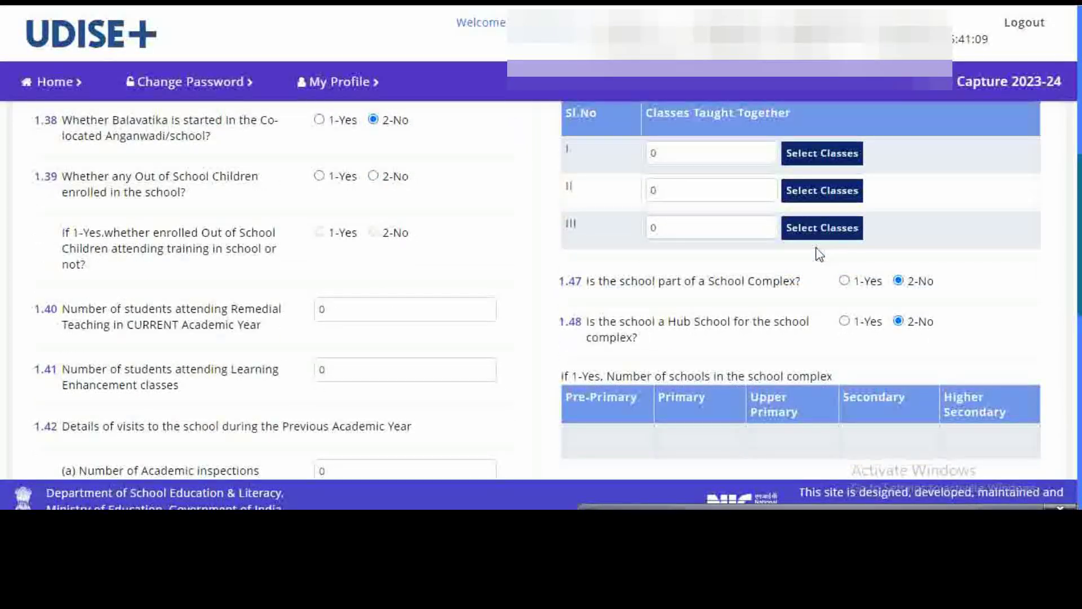
left_click_drag(566, 280, 773, 287)
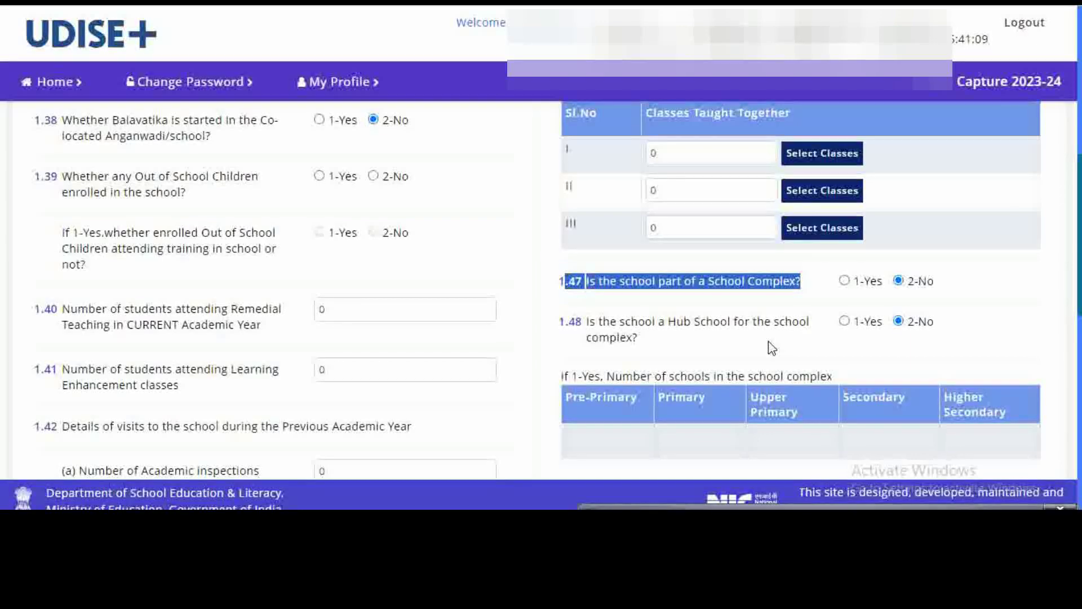
scroll(772, 346, "down", 1)
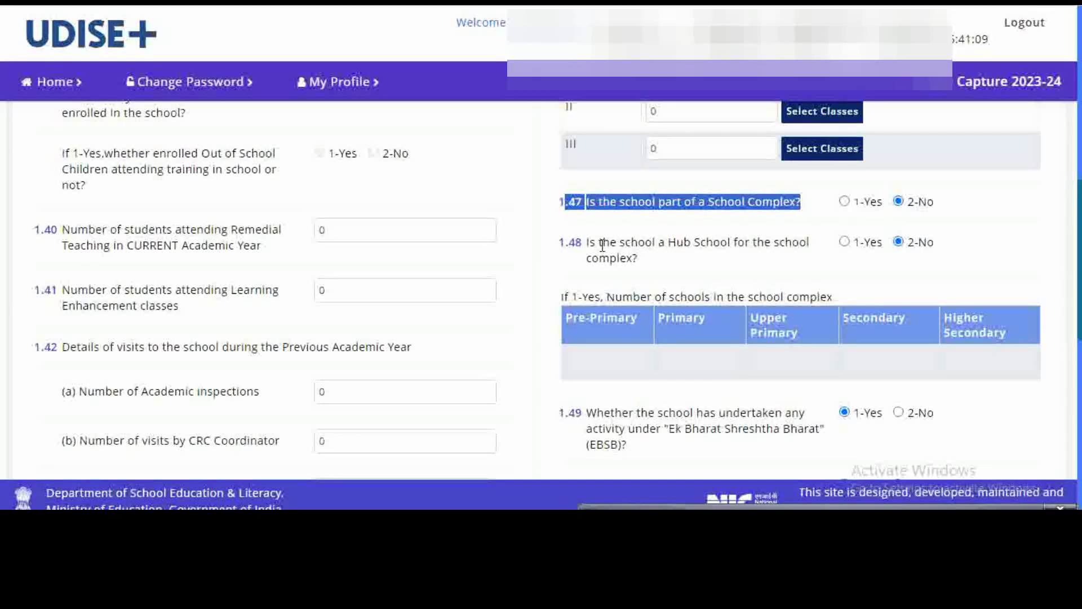
left_click_drag(576, 242, 821, 266)
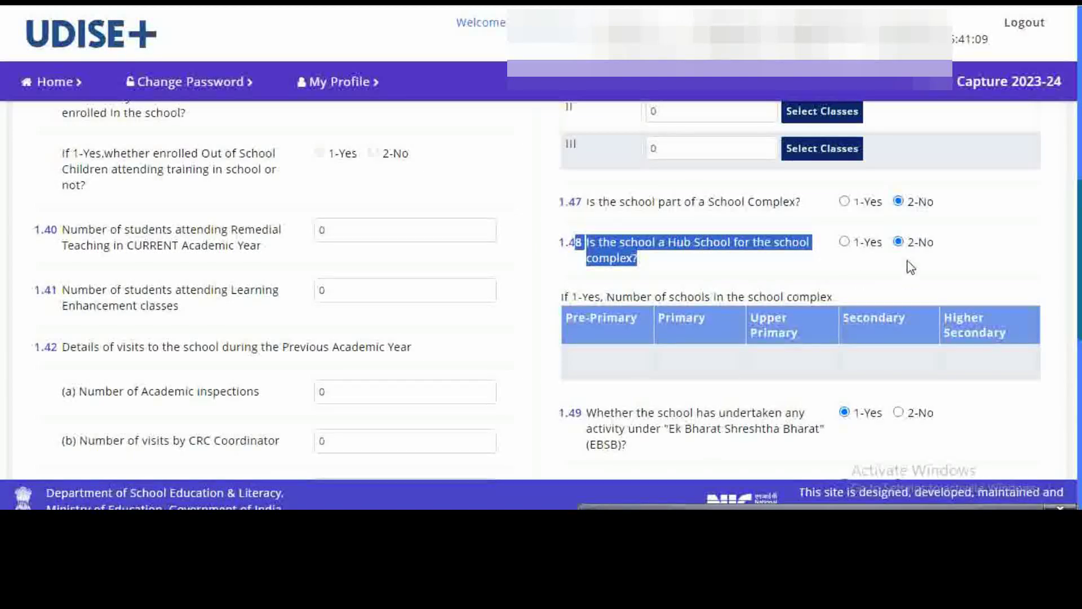
scroll(907, 270, "down", 1)
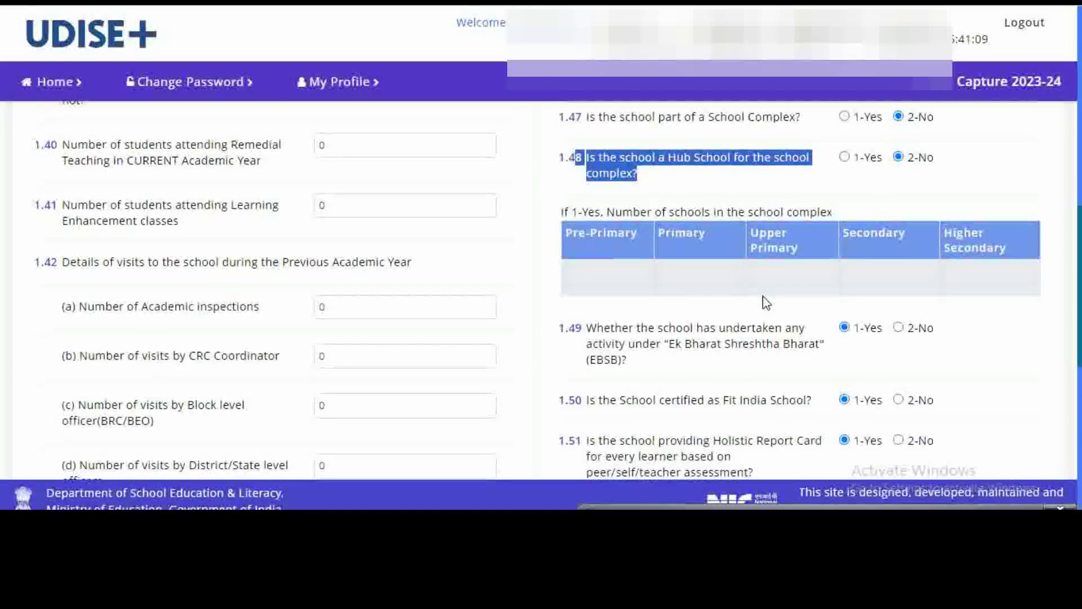
Review whether the school has undertaken any activity under "Ek Bharat Shreshtha Bharat" (1.49)
scroll(764, 300, "down", 1)
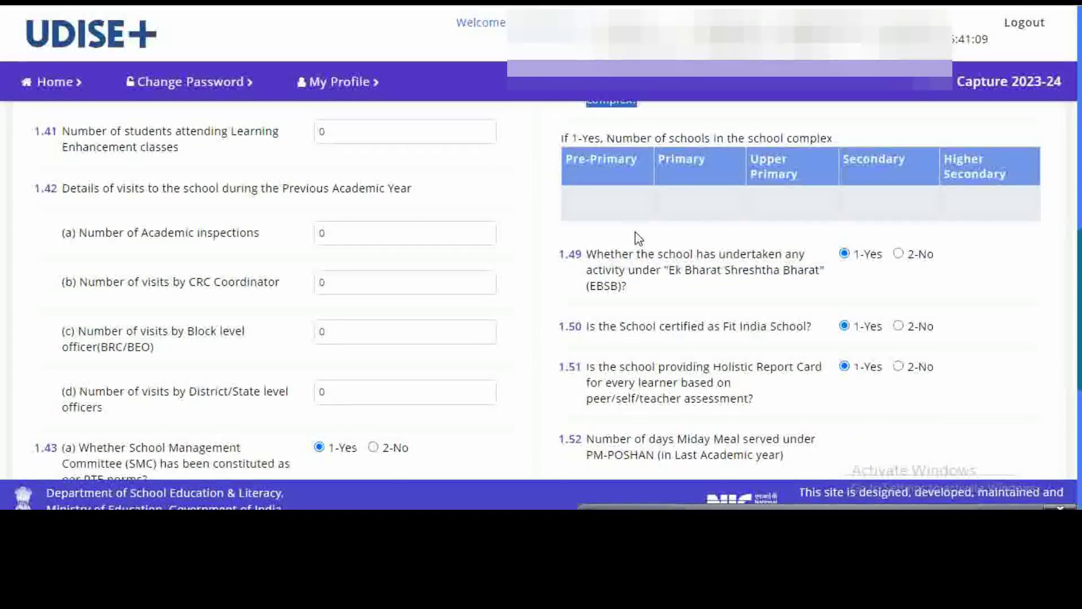
scroll(640, 243, "down", 1)
left_click(560, 176)
left_click_drag(559, 176, 844, 197)
left_click(847, 209)
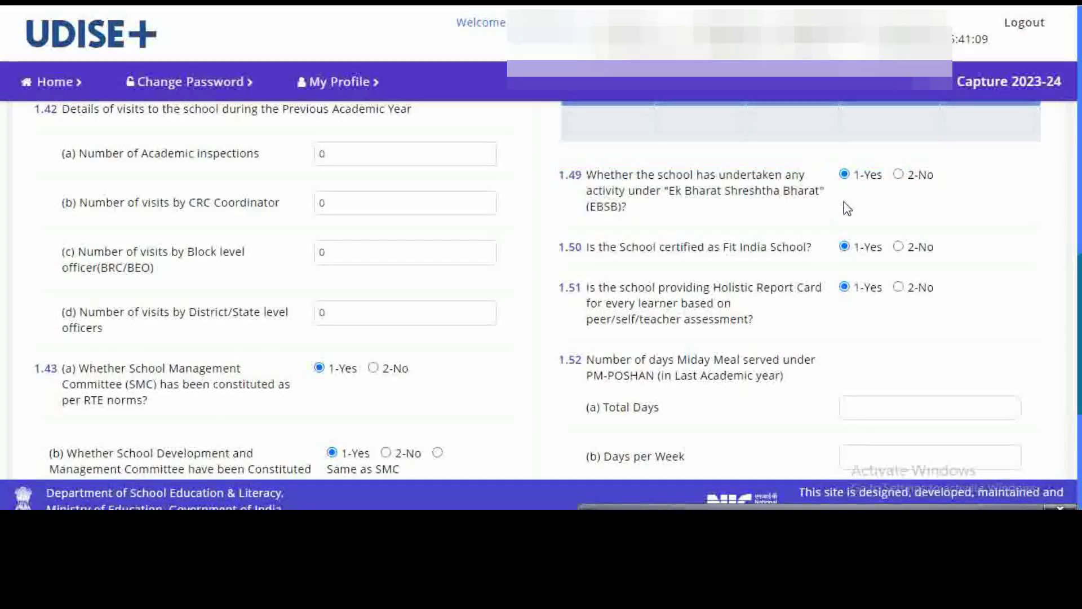
left_click_drag(558, 176, 709, 223)
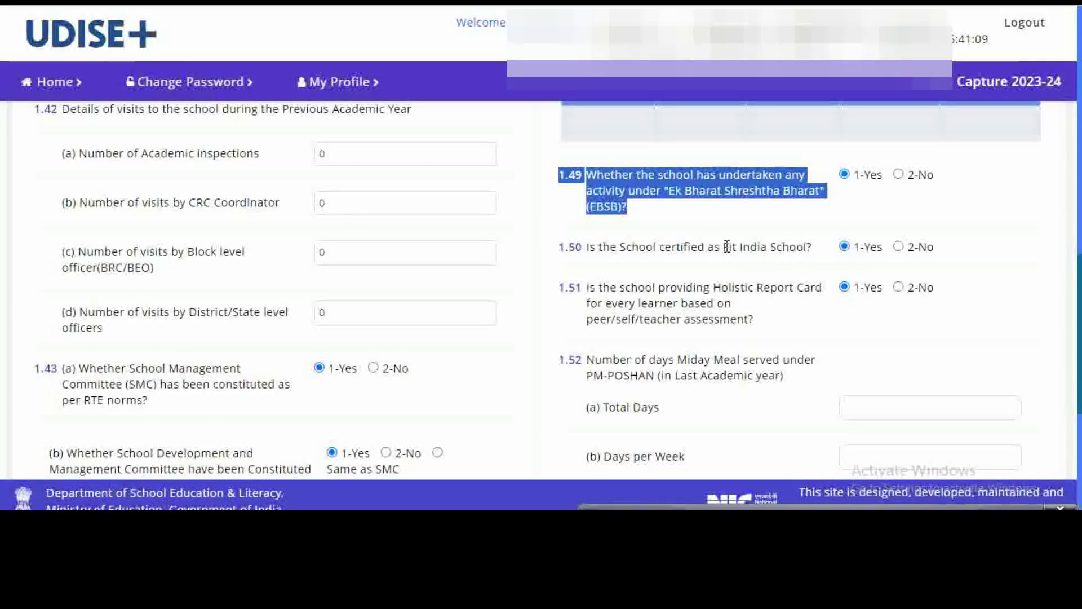
Review the Fit India School certification question (1.50) and the Holistic Report Card question (1.51)
left_click_drag(559, 246, 812, 252)
scroll(812, 283, "down", 2)
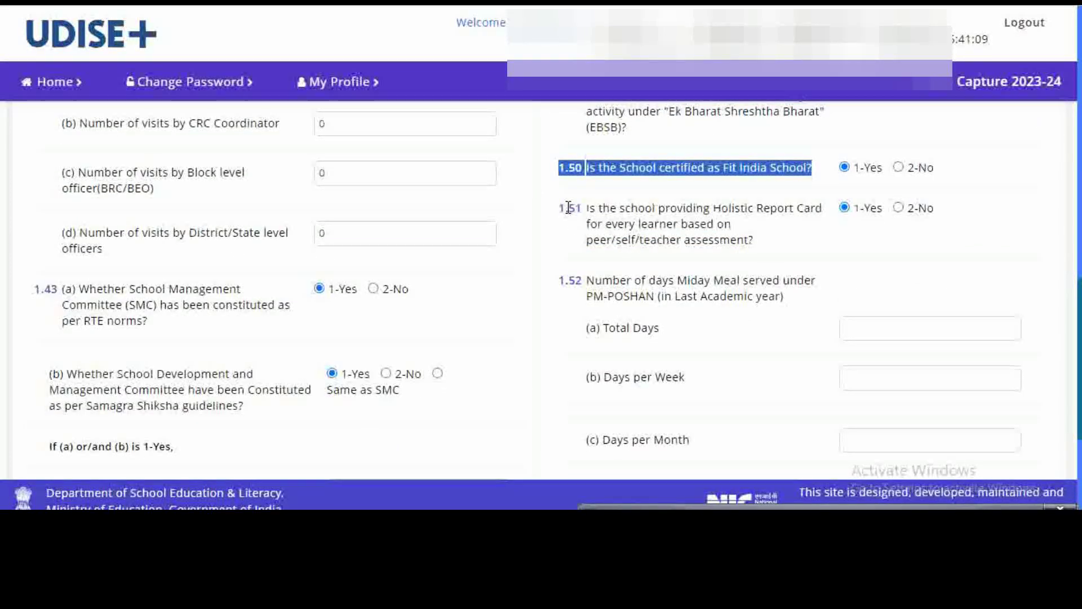
left_click_drag(568, 208, 788, 254)
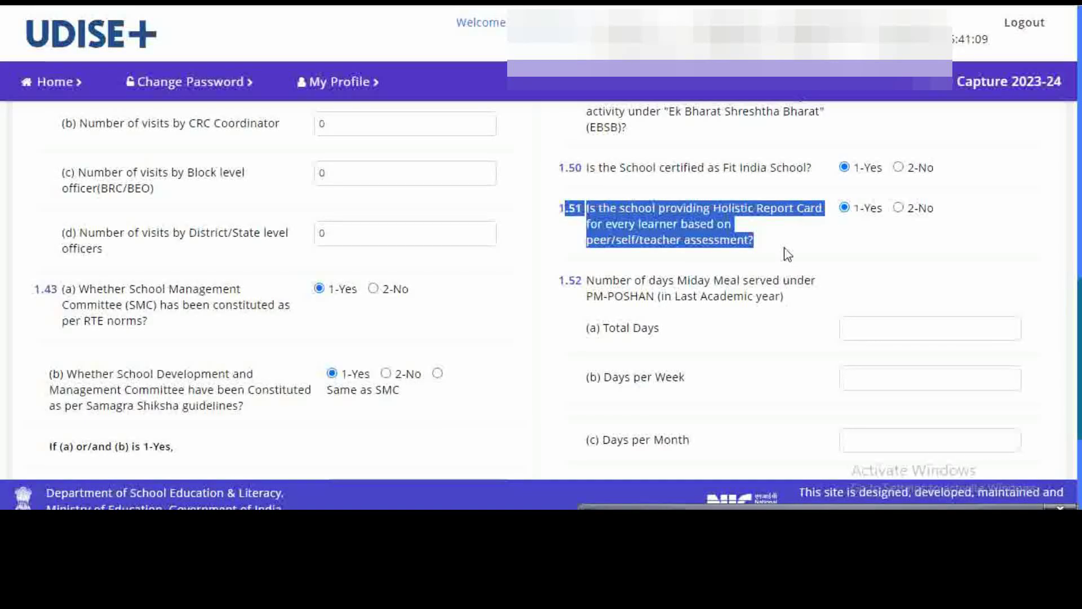
Review question 1.52 on the days Midday Meal was served under PM-POSHAN, including total days, days per week and days per month
scroll(788, 254, "down", 1)
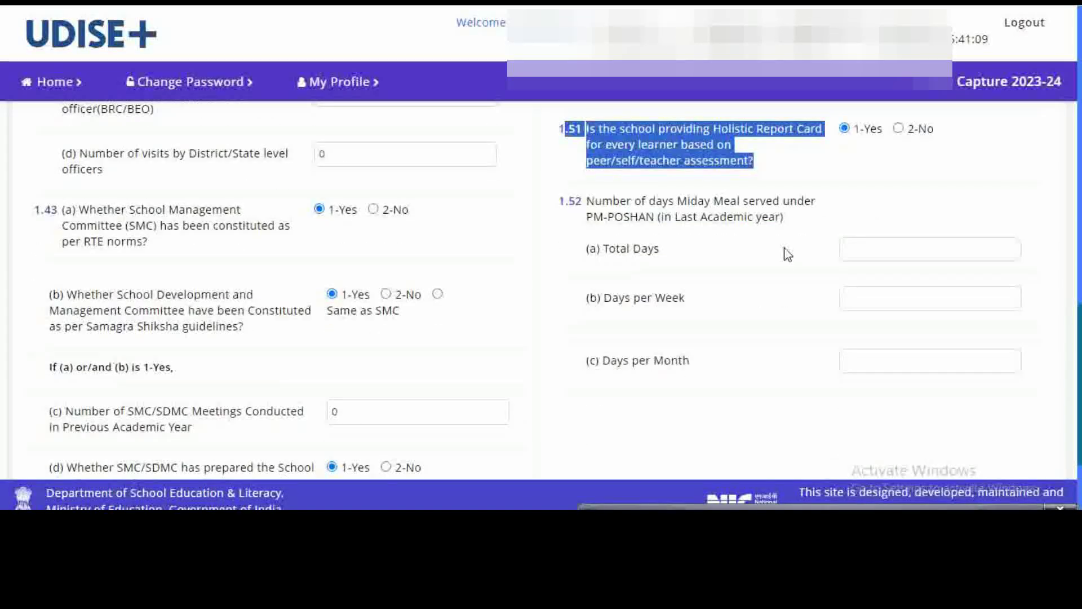
left_click_drag(557, 201, 817, 215)
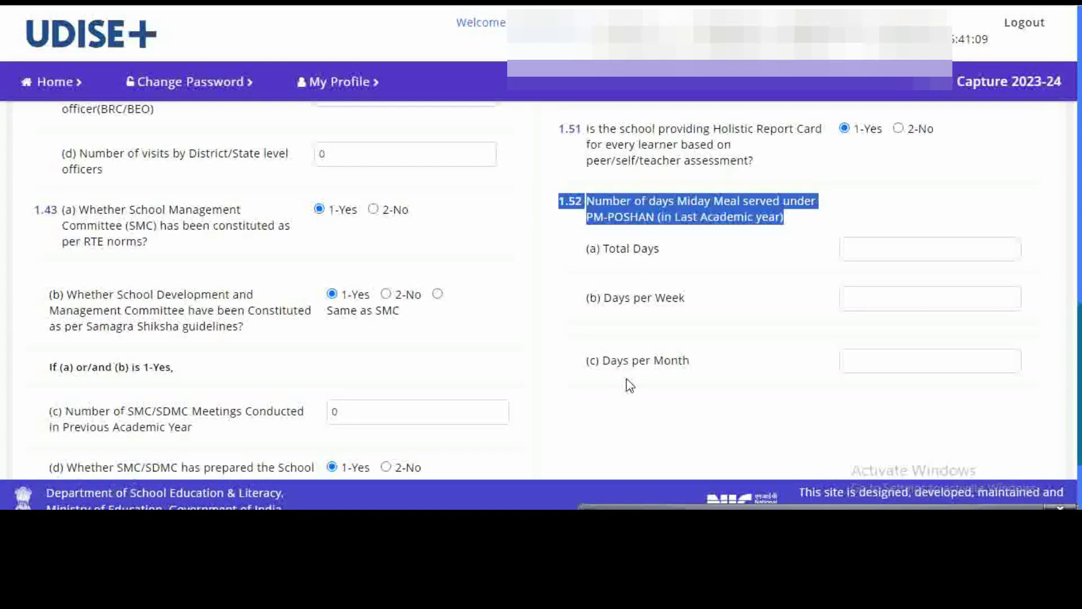
scroll(833, 358, "down", 1)
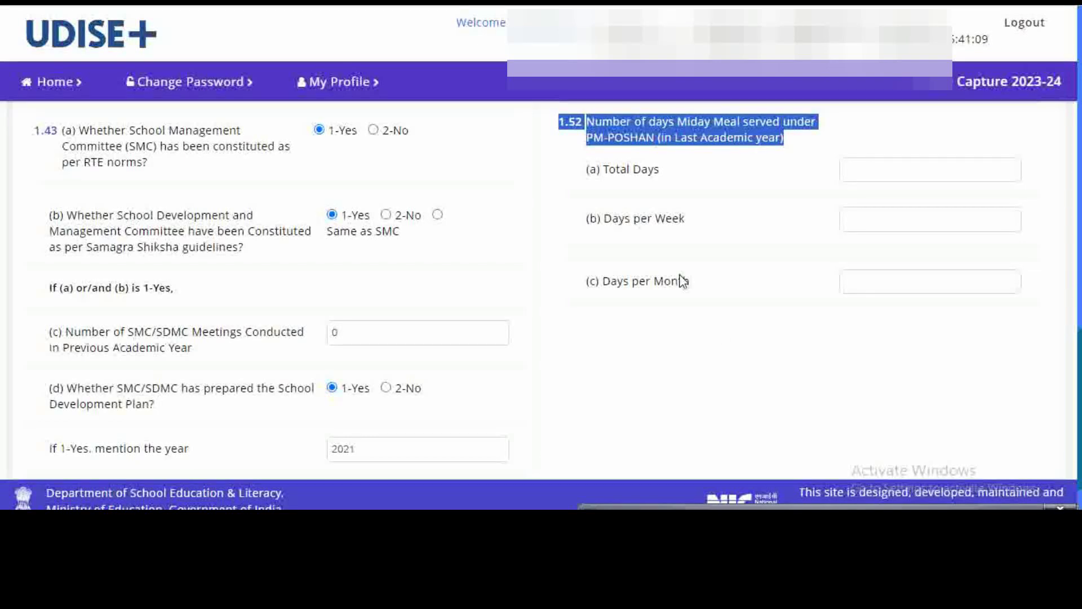
scroll(725, 283, "down", 1)
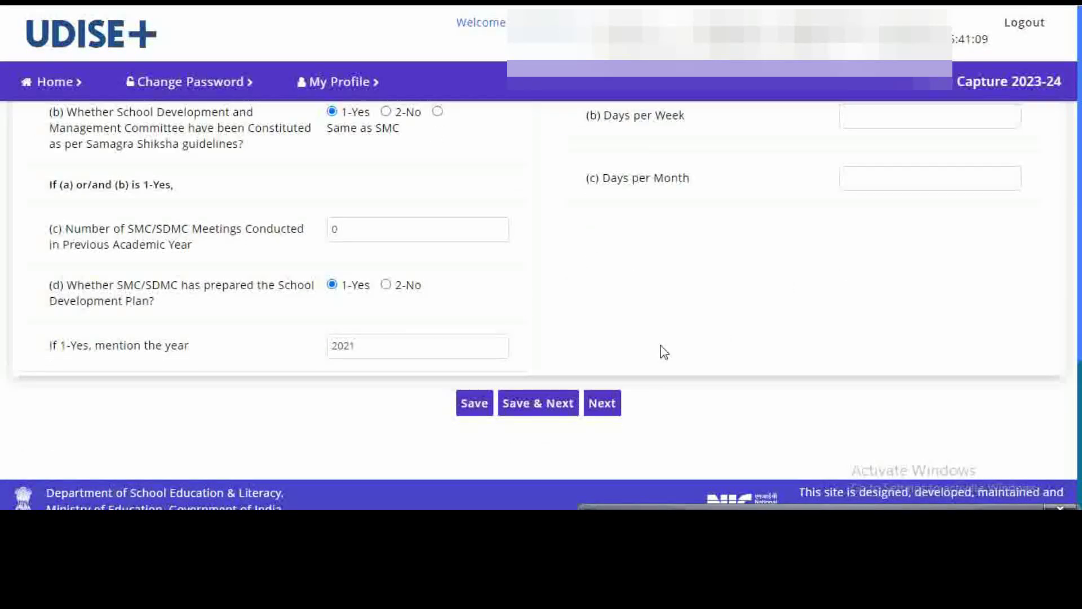
Go on to section 1.53 without saving and read its heading on free textbooks, TLM, play material and Graded Supplementary Material
left_click(609, 409)
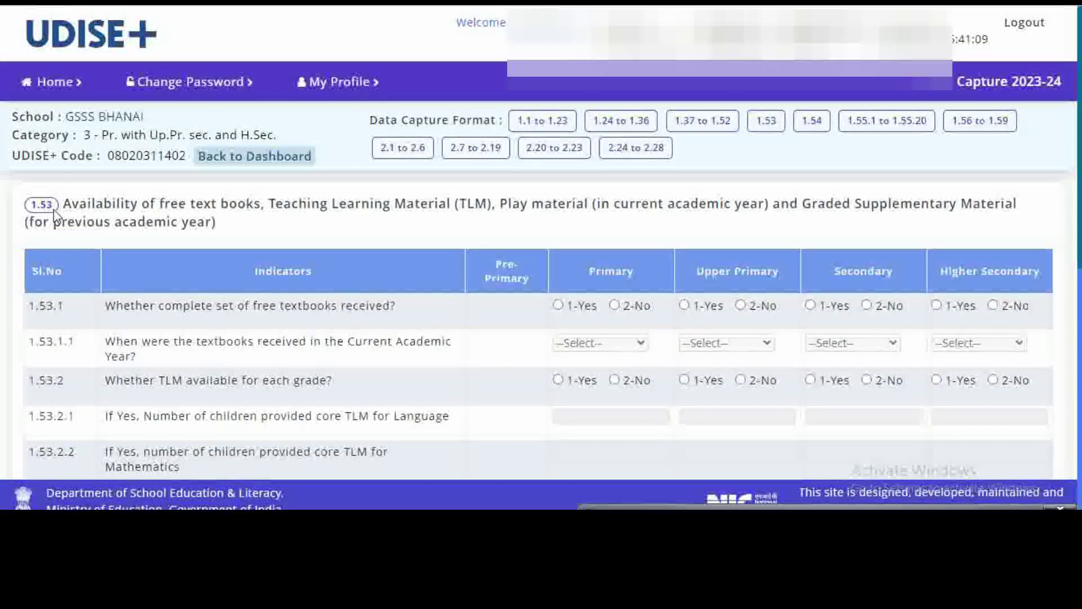
left_click_drag(56, 209, 516, 212)
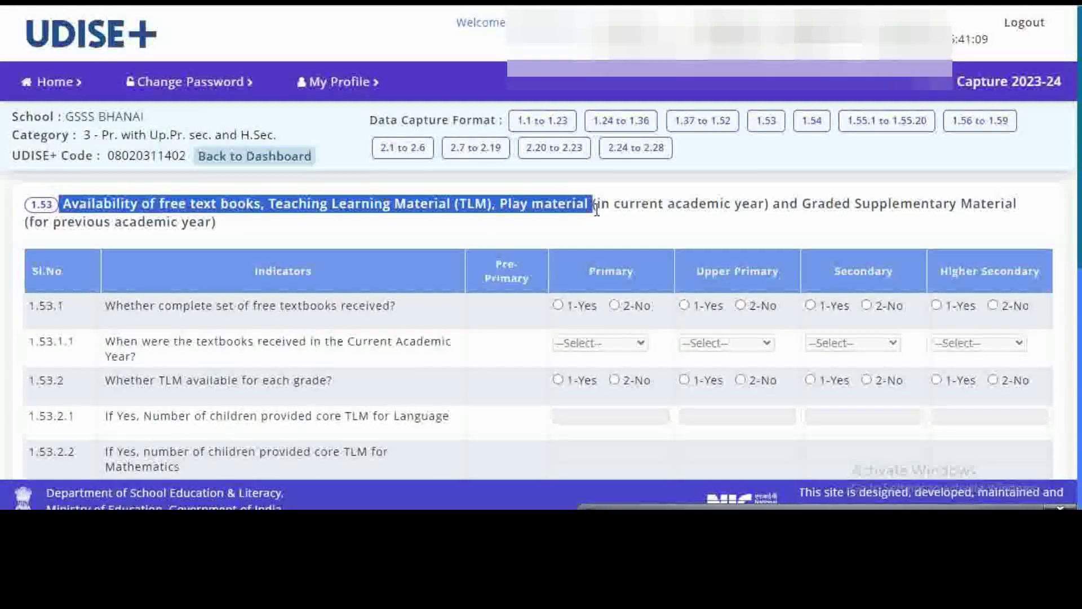
left_click_drag(597, 210, 599, 209)
left_click_drag(697, 209, 220, 226)
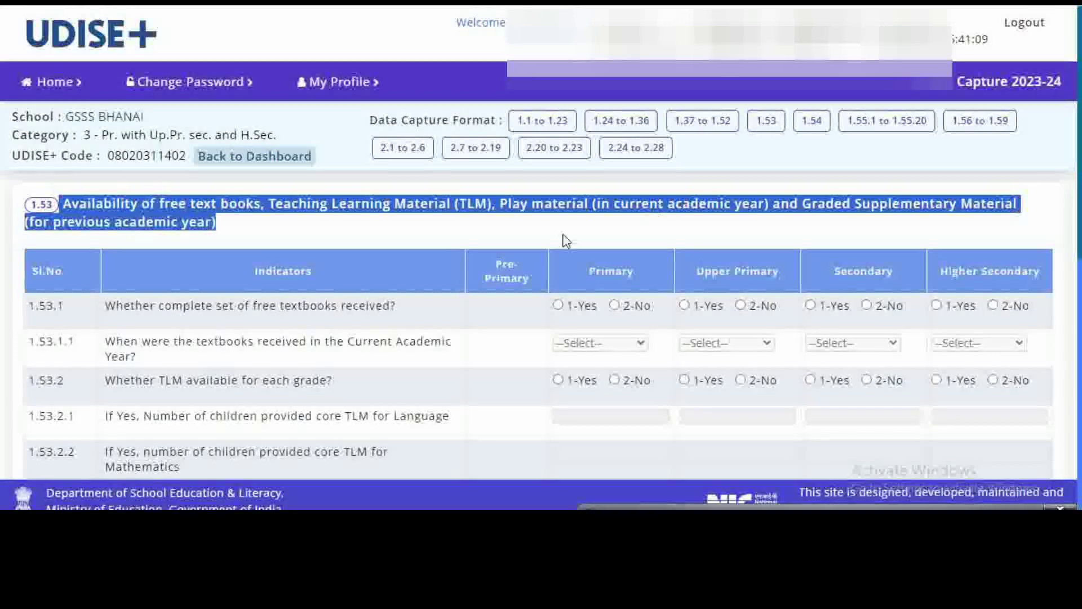
scroll(527, 258, "down", 1)
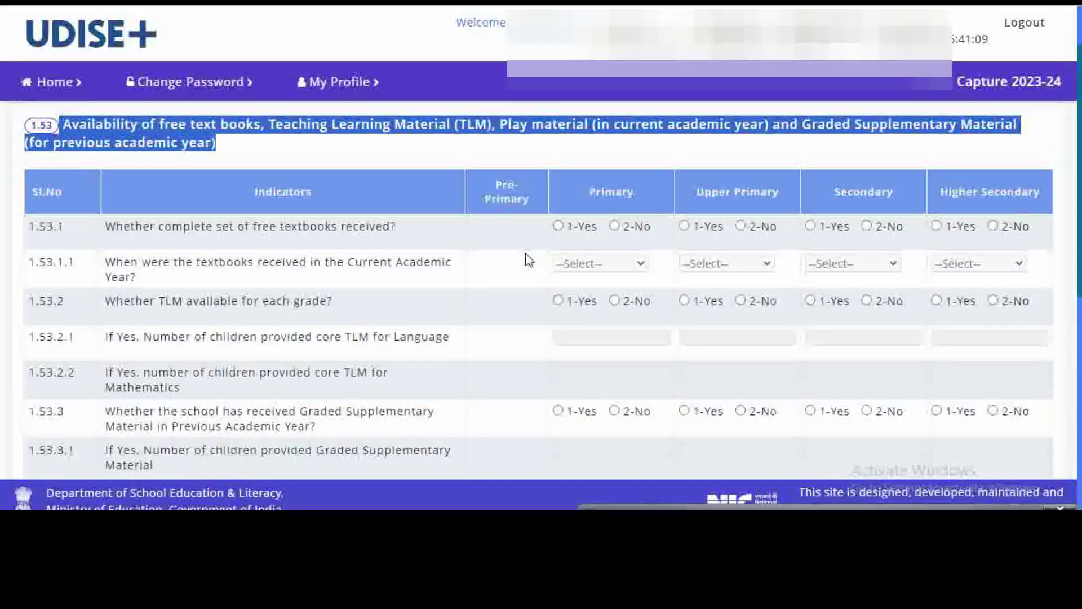
Review the free textbook questions (1.53.1 and 1.53.1.1) and the Primary, Upper Primary and Secondary columns they apply to
scroll(527, 258, "down", 1)
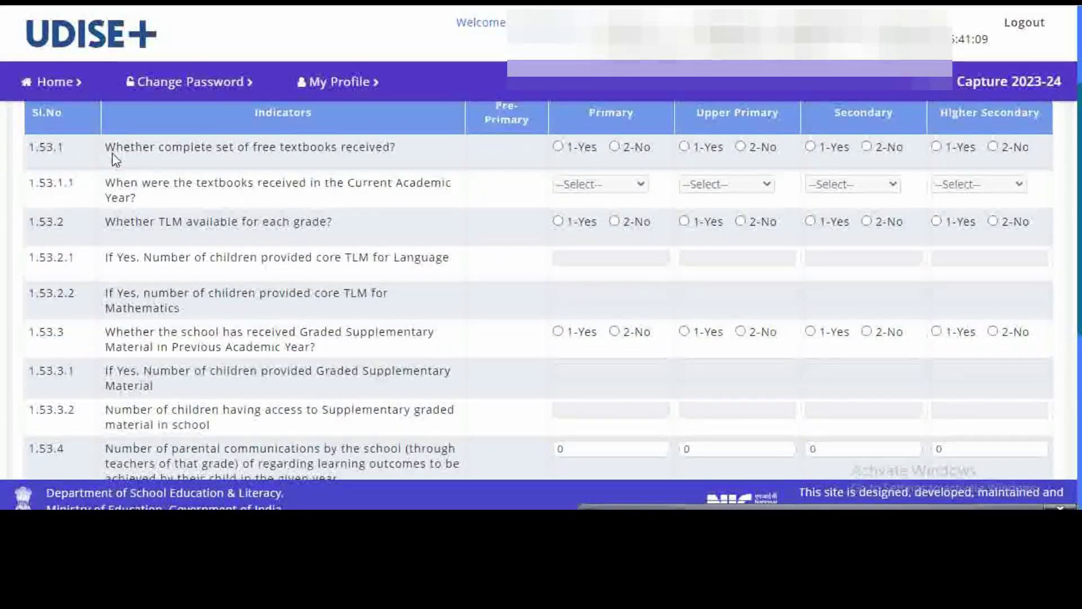
left_click_drag(104, 151, 407, 155)
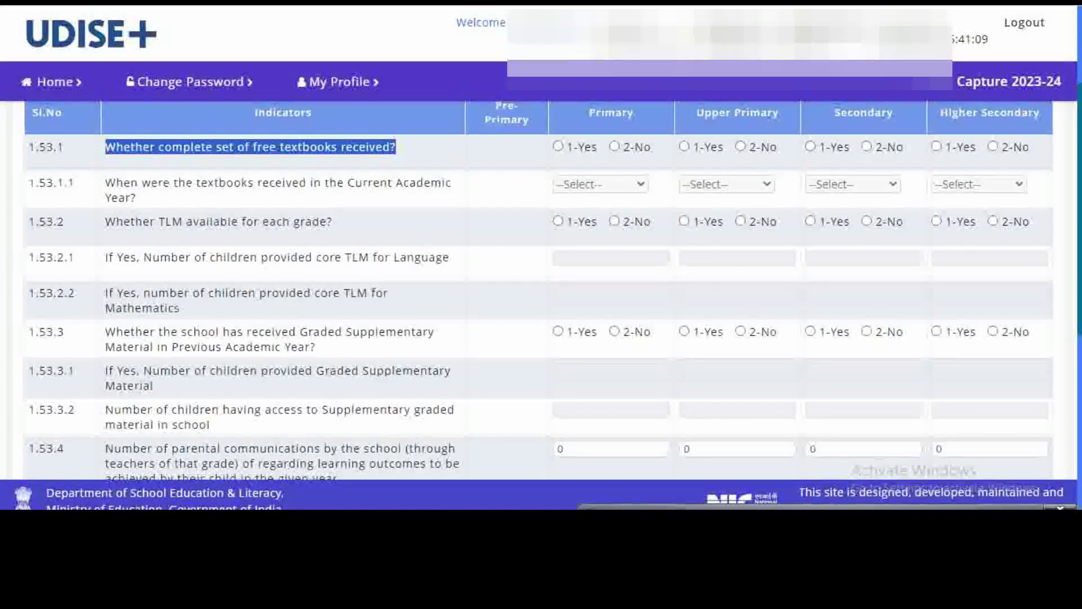
triple_click(106, 195)
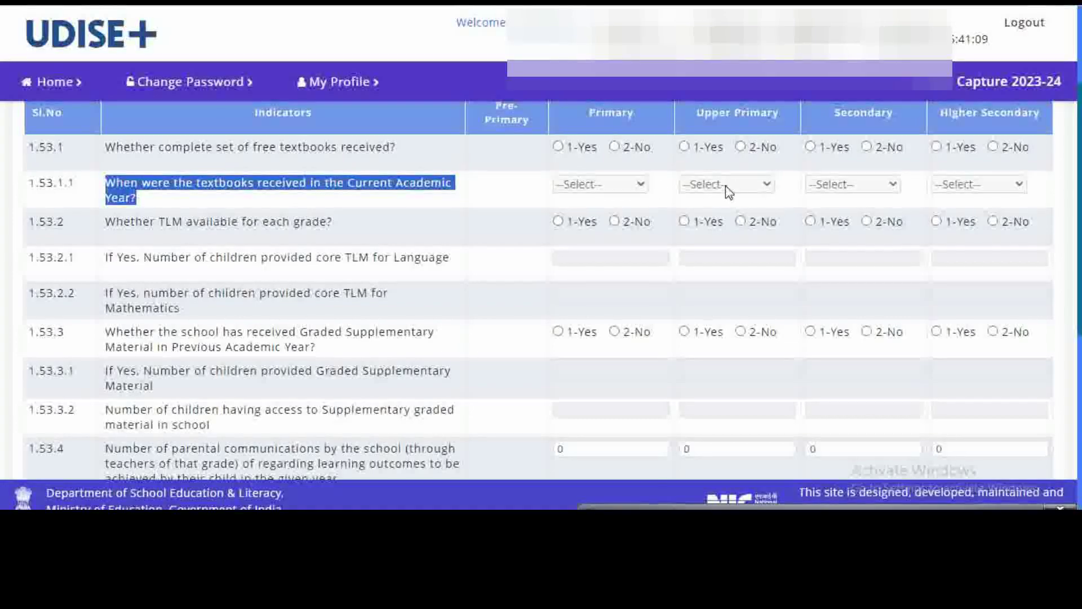
left_click(593, 113)
double_click(593, 111)
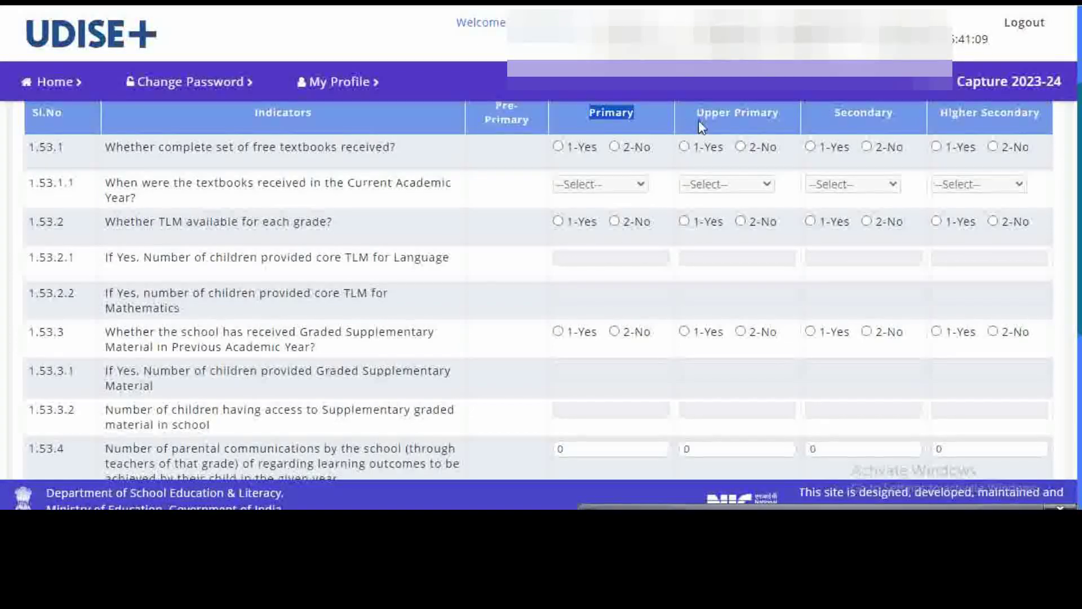
left_click_drag(695, 116, 776, 115)
double_click(843, 112)
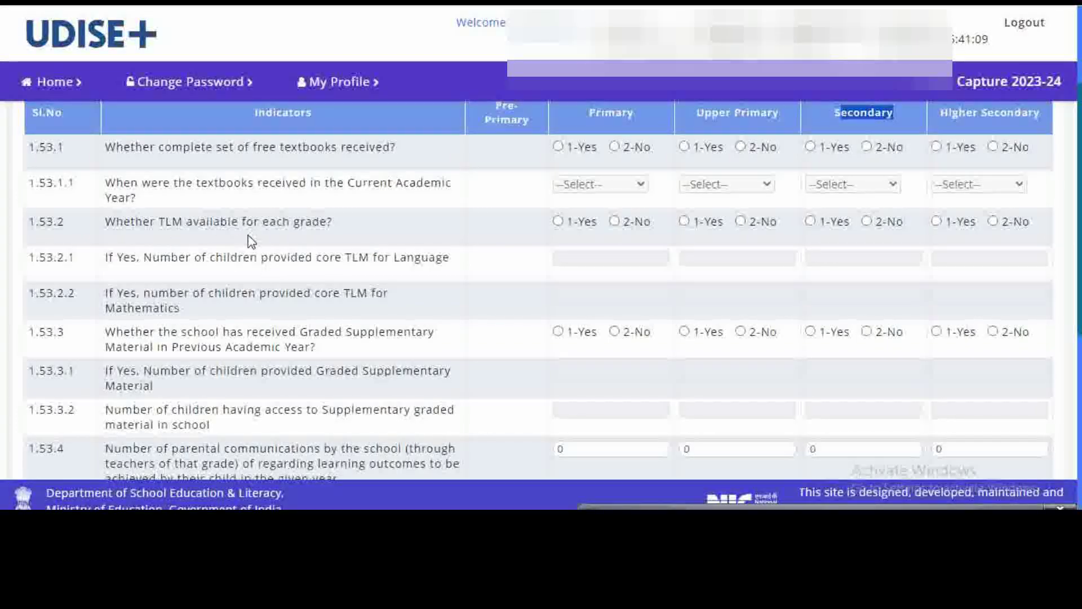
Review the TLM availability question (1.53.2) and the numbers of children provided core TLM for Language and Mathematics (1.53.2.1, 1.53.2.2)
scroll(225, 211, "down", 1)
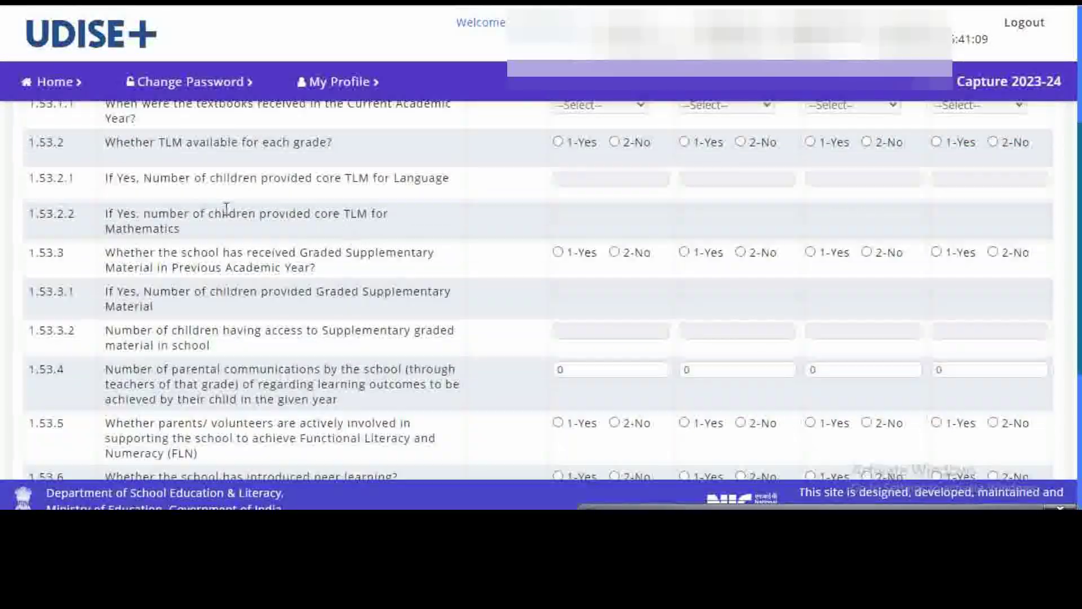
left_click_drag(113, 141, 340, 147)
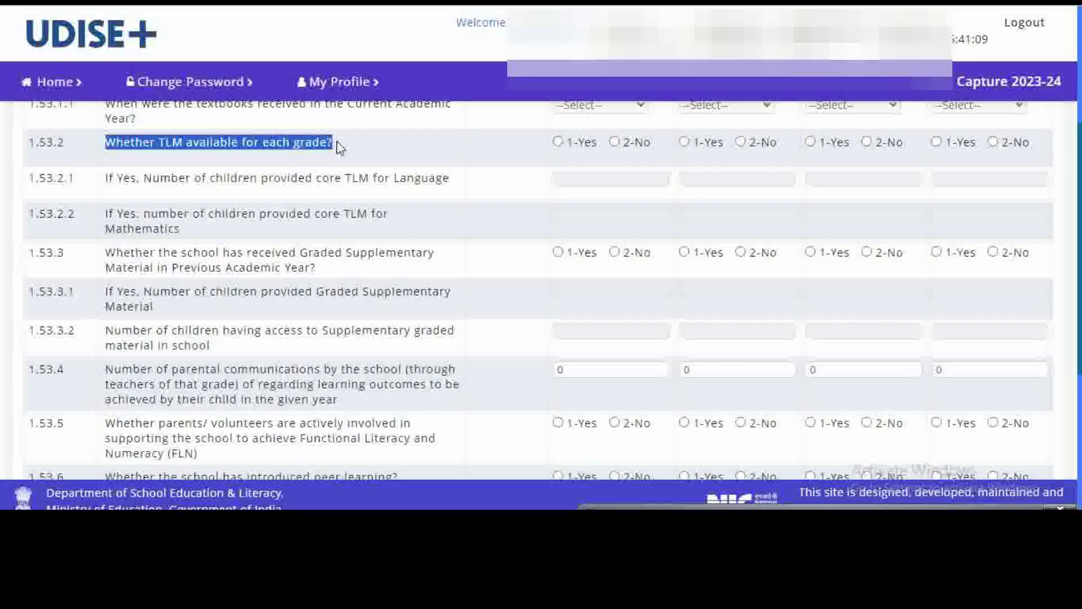
left_click_drag(106, 178, 172, 178)
left_click_drag(246, 179, 455, 189)
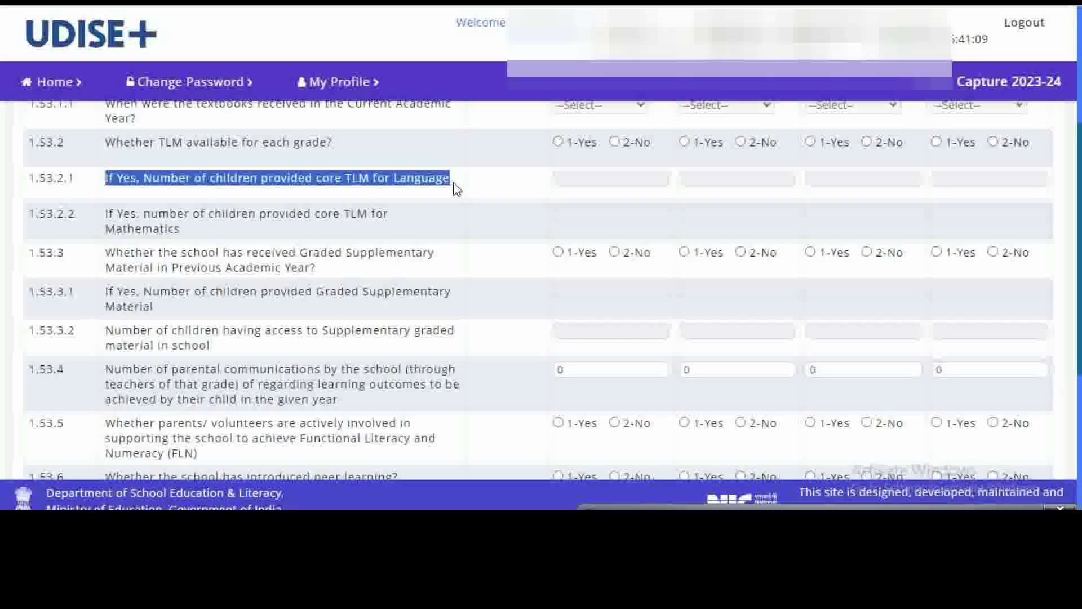
left_click_drag(454, 183, 595, 217)
left_click_drag(112, 222, 180, 219)
left_click_drag(268, 217, 401, 240)
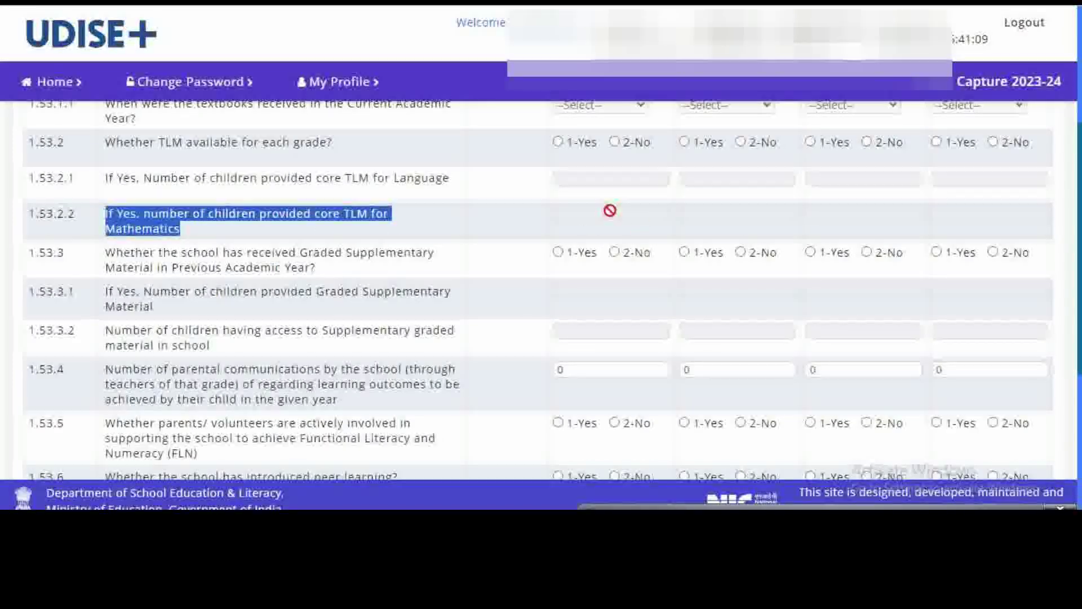
Review the Graded Supplementary Material questions on receipt, children provided and children having access (1.53.3 to 1.53.3.2)
scroll(606, 208, "down", 1)
left_click_drag(106, 173, 329, 193)
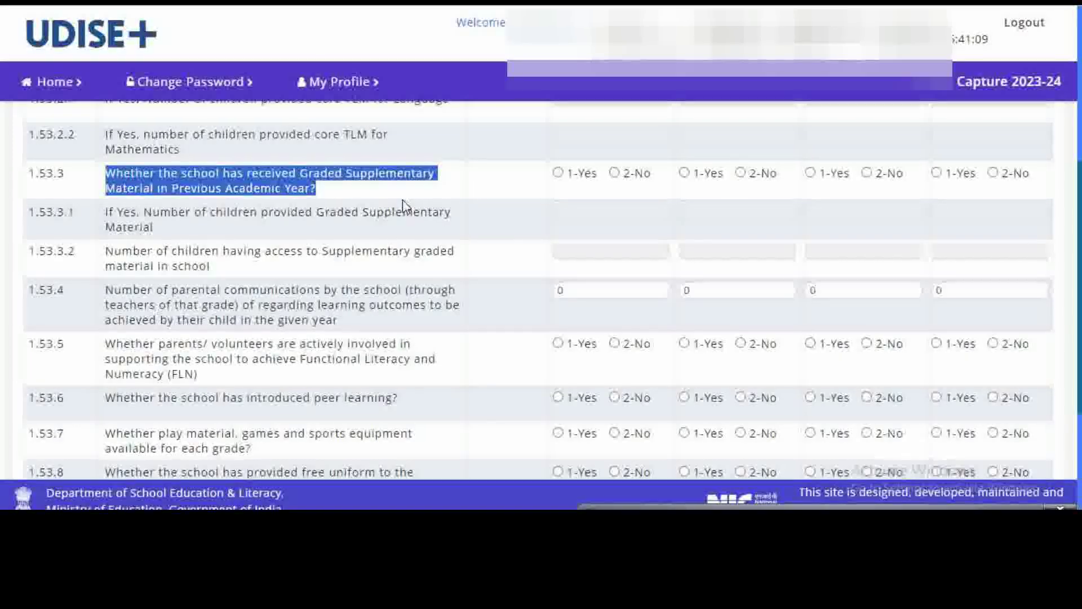
left_click_drag(106, 213, 273, 232)
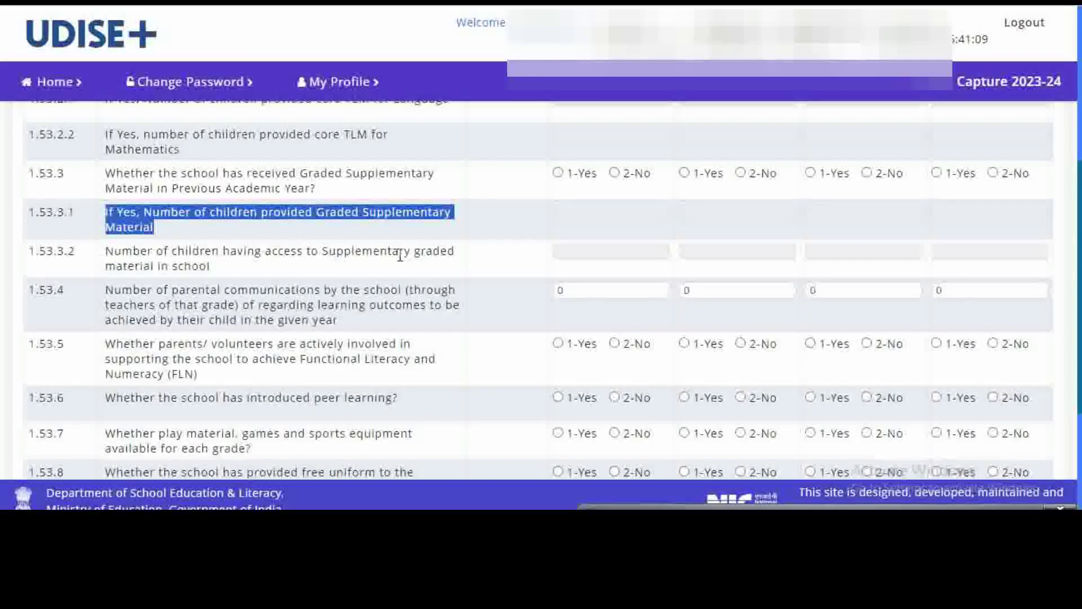
scroll(443, 255, "down", 1)
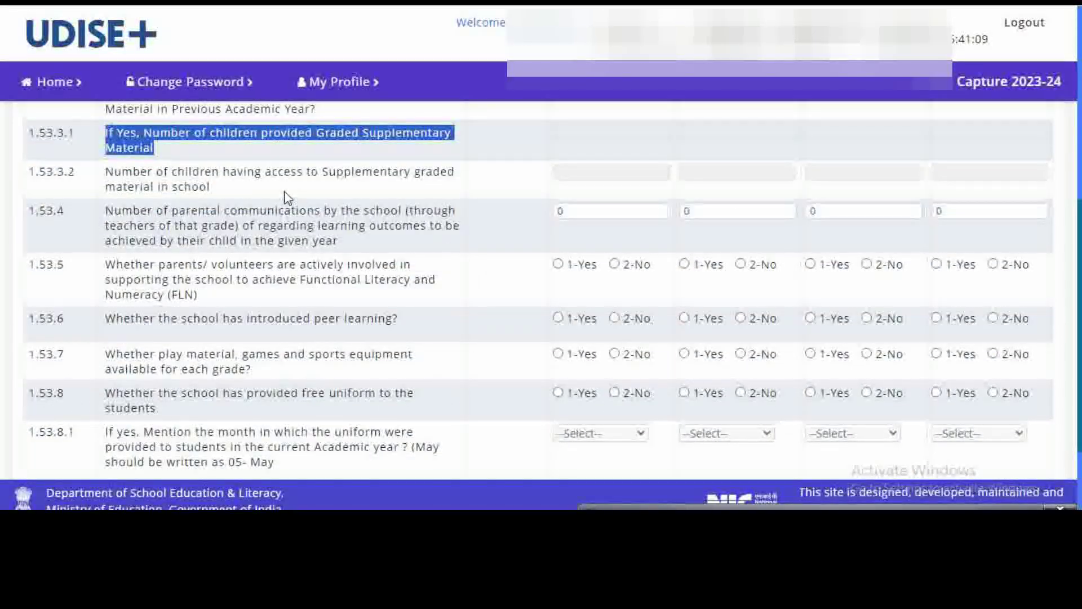
left_click_drag(109, 172, 256, 195)
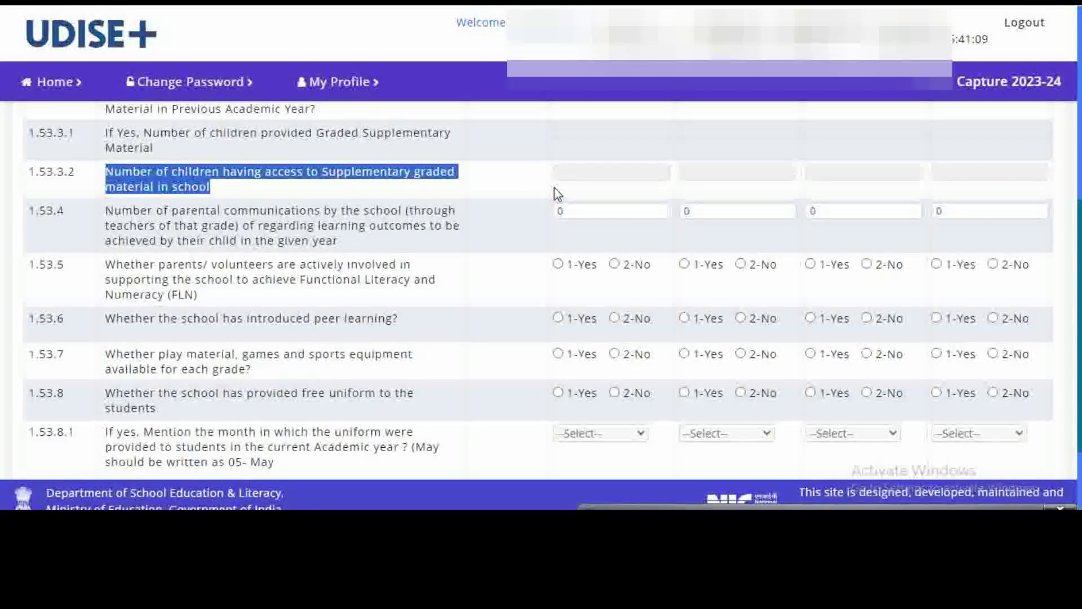
Review the parental communications question (1.53.4) and the question on parent and volunteer support for Functional Literacy and Numeracy (1.53.5)
left_click_drag(114, 211, 378, 248)
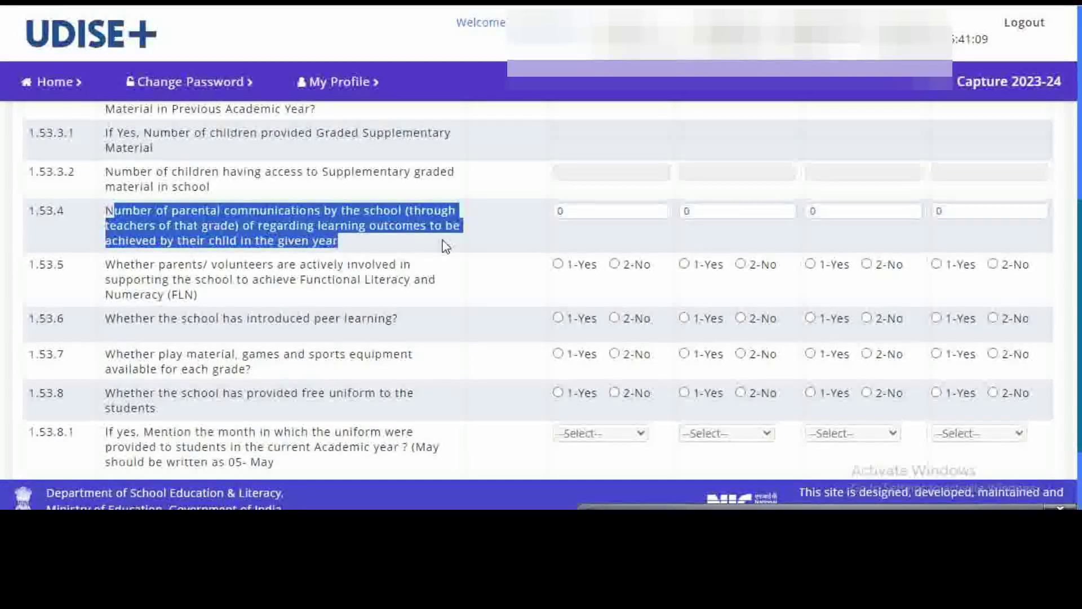
scroll(466, 274, "down", 2)
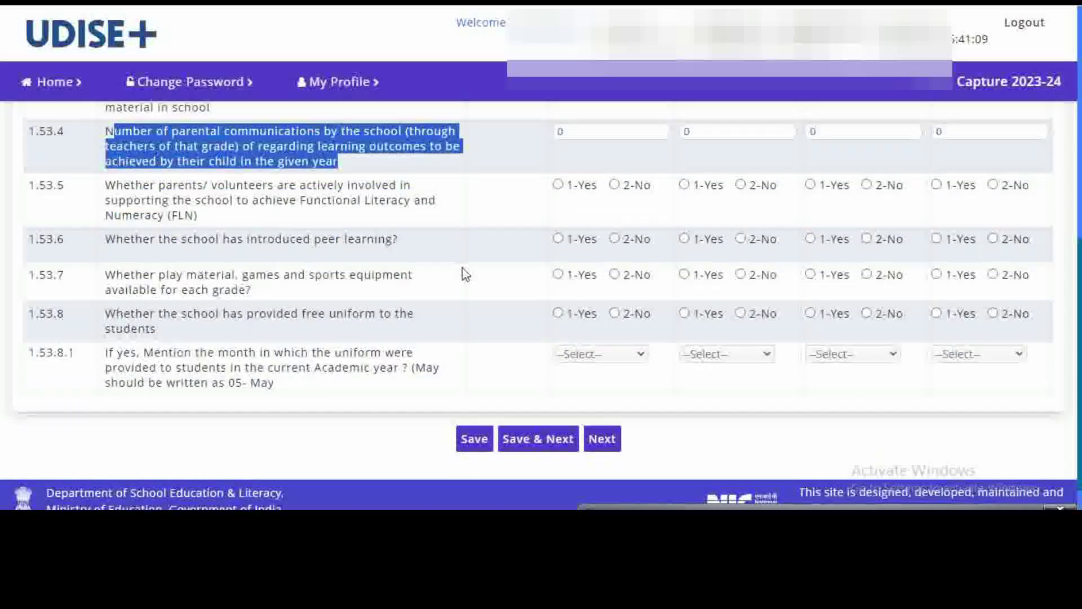
left_click_drag(106, 185, 466, 207)
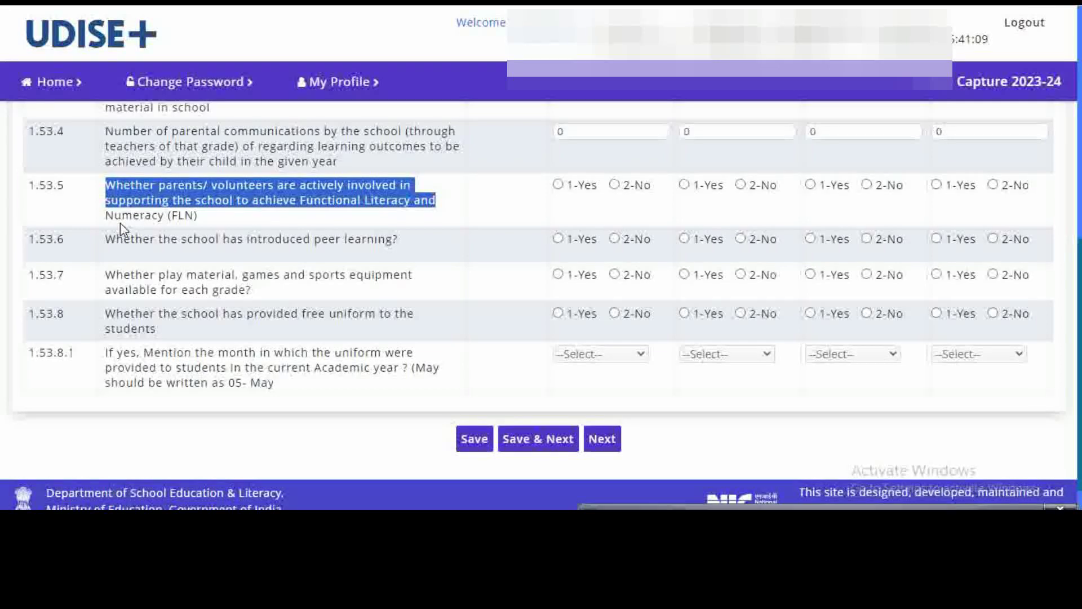
left_click_drag(107, 219, 226, 222)
left_click_drag(113, 188, 246, 226)
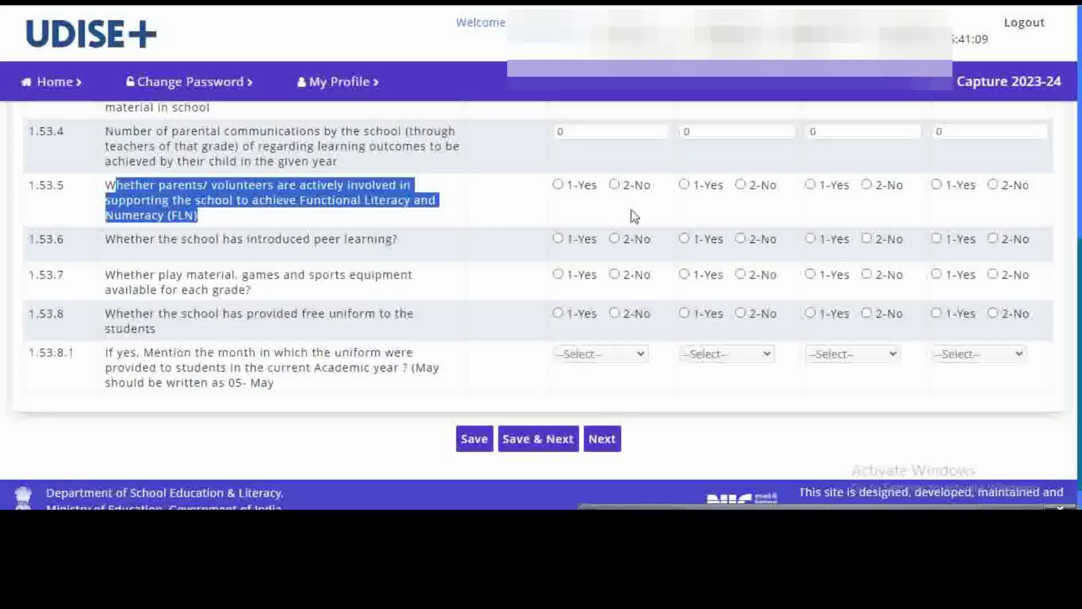
Review the peer learning question (1.53.6) and the question on play material, games and sports equipment for each grade (1.53.7)
left_click_drag(107, 242, 401, 256)
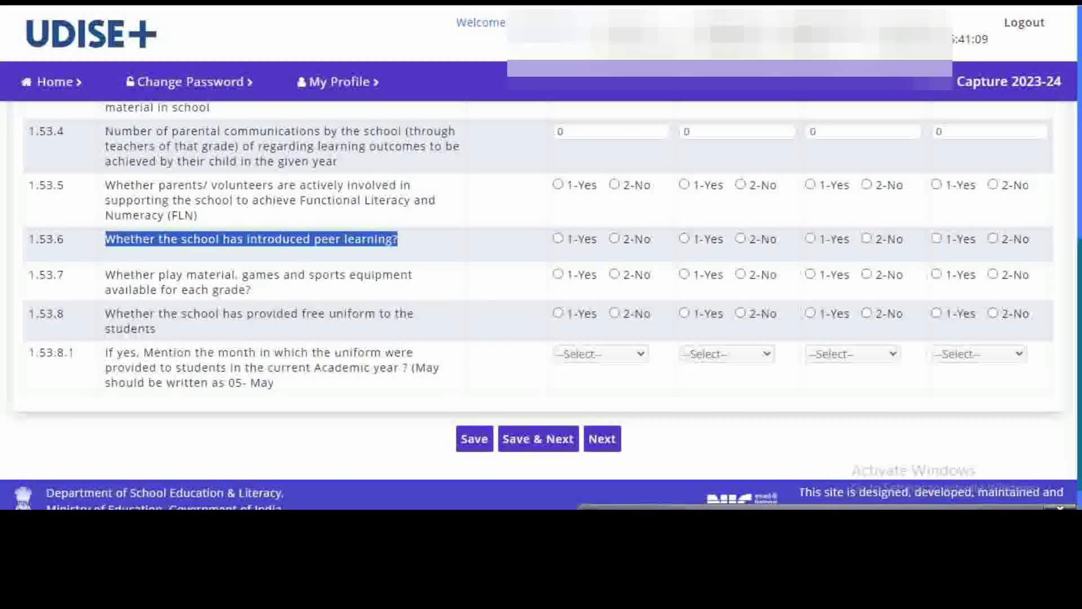
left_click(606, 530)
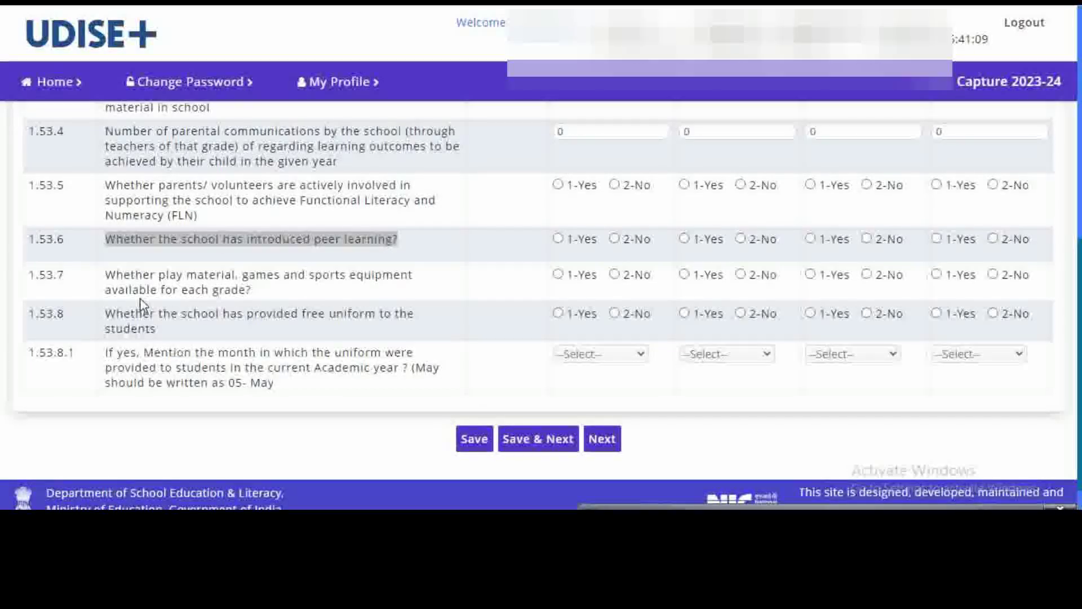
left_click_drag(109, 285, 337, 295)
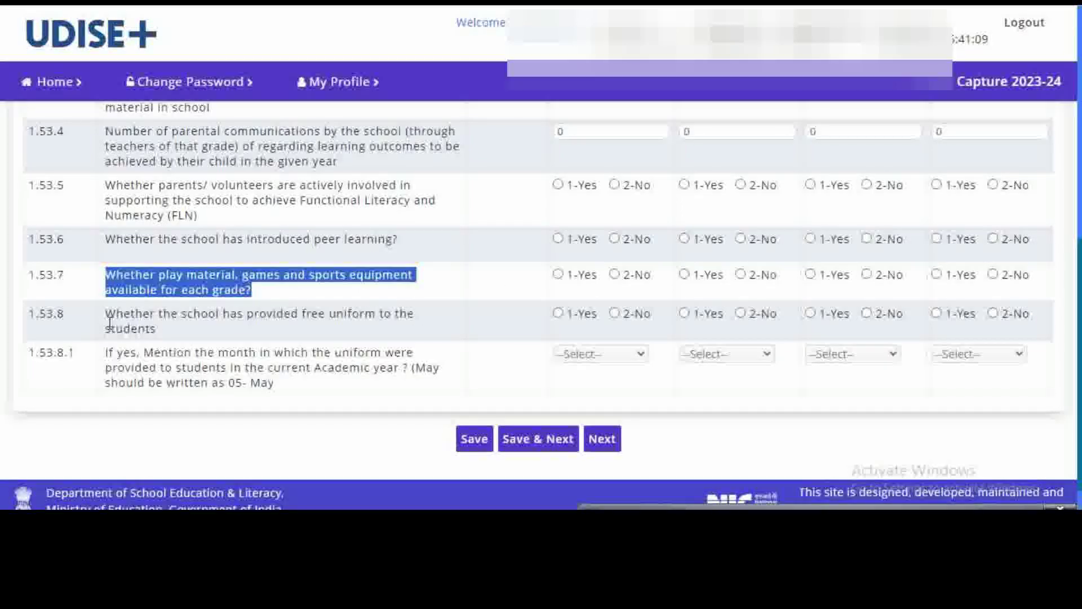
Review the free uniform question (1.53.8) and the month in which uniforms were provided (1.53.8.1)
left_click_drag(107, 320, 189, 330)
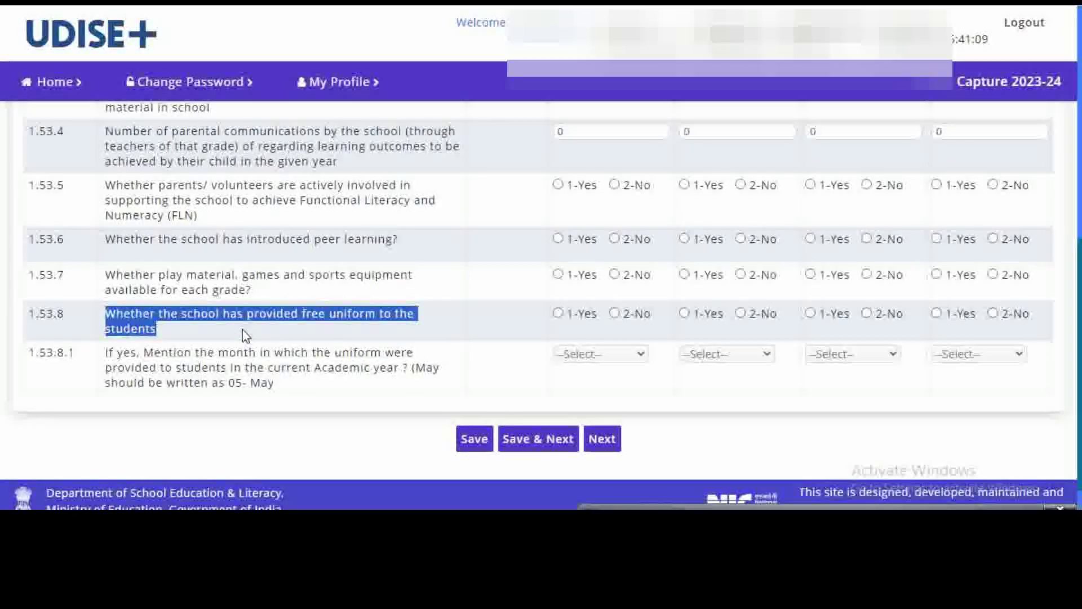
scroll(246, 336, "down", 1)
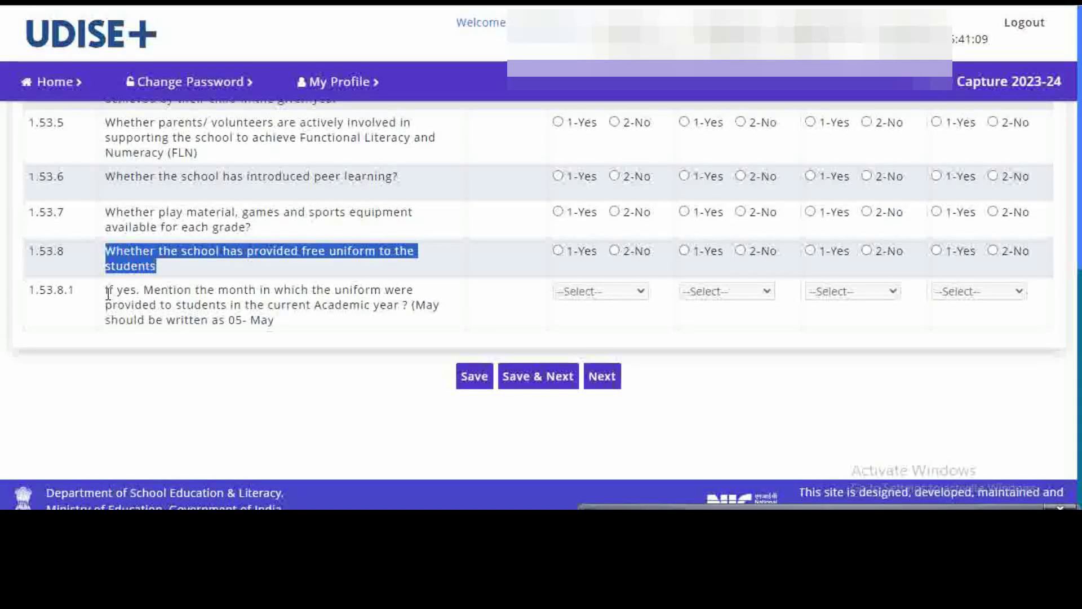
left_click_drag(107, 293, 372, 334)
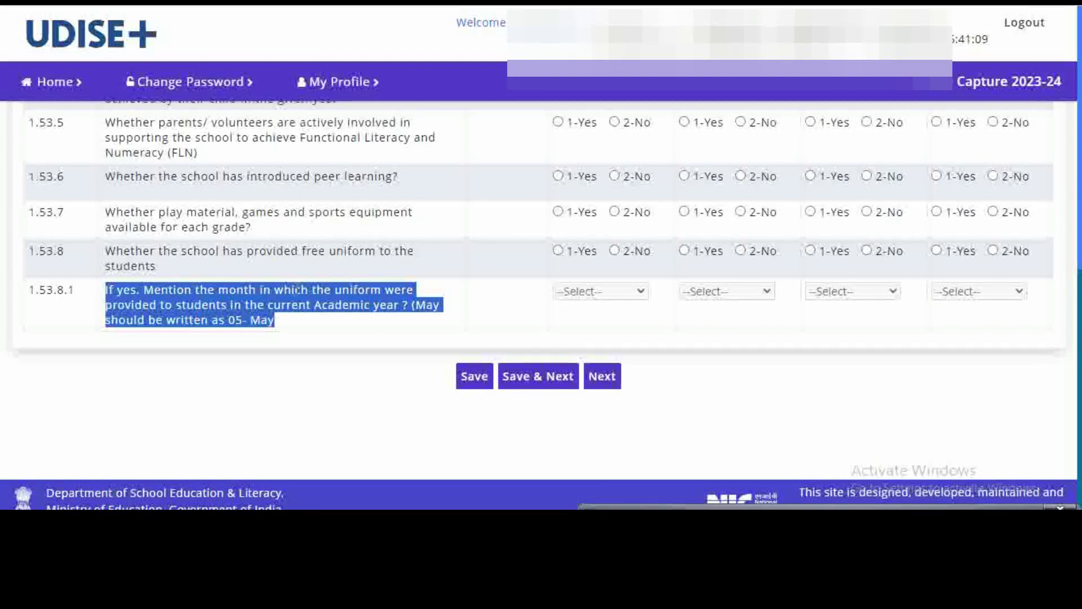
Go on to the Key Performing Indicators in section 1.54 and review learning outcome based assessment items (1.54.1) and criterion-referenced items (1.54.2)
left_click(608, 390)
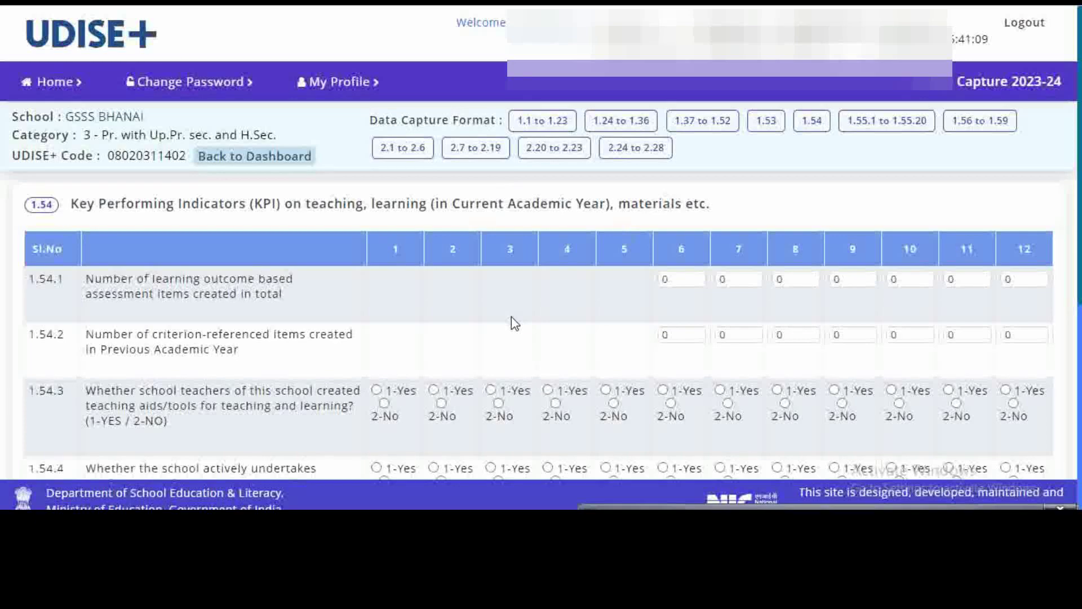
scroll(411, 284, "down", 2)
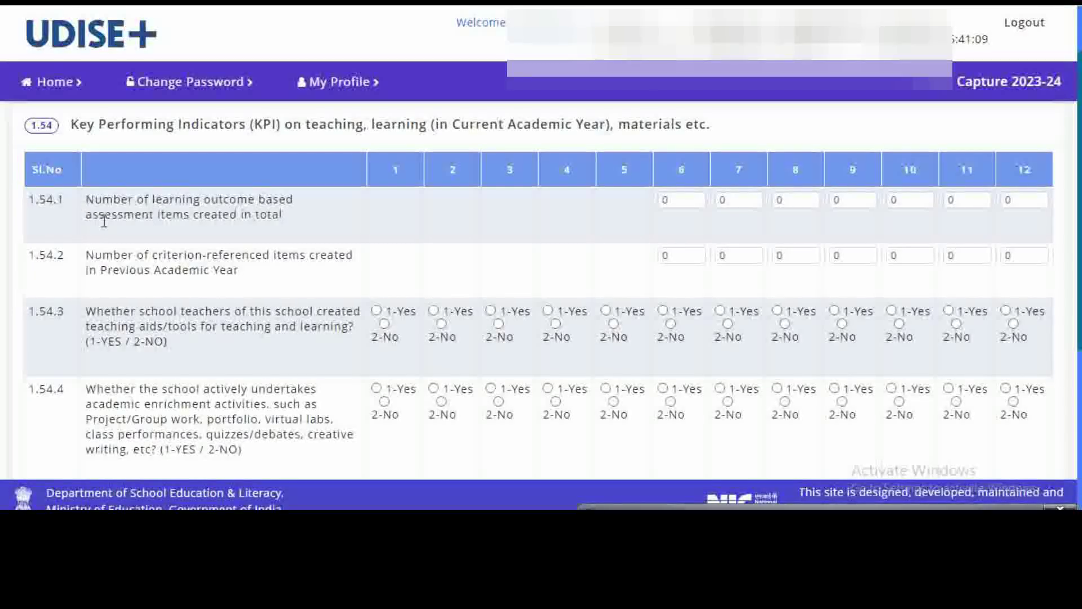
left_click_drag(87, 201, 318, 223)
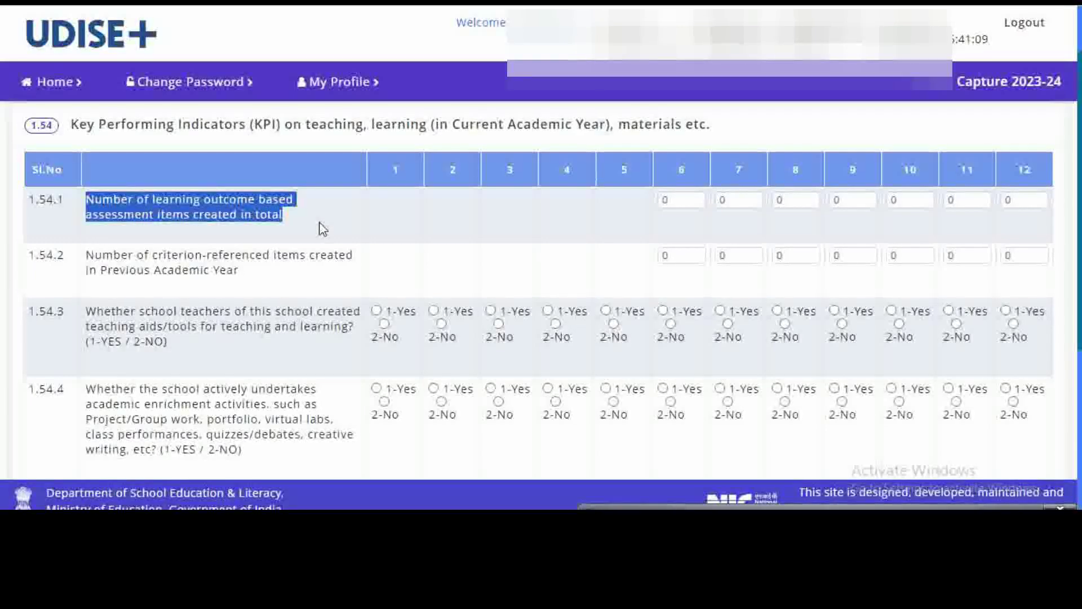
left_click_drag(86, 254, 254, 281)
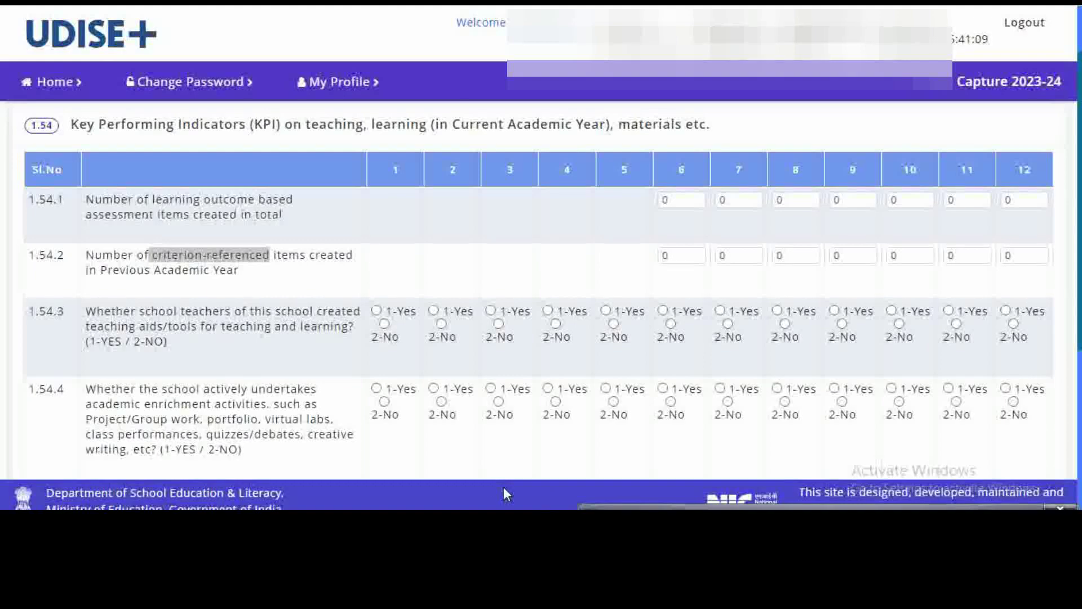
Review the questions on criterion-referenced items (1.54.2), teacher-made teaching aids (1.54.3) and academic enrichment activities (1.54.4)
left_click(84, 255)
left_click_drag(84, 259, 261, 277)
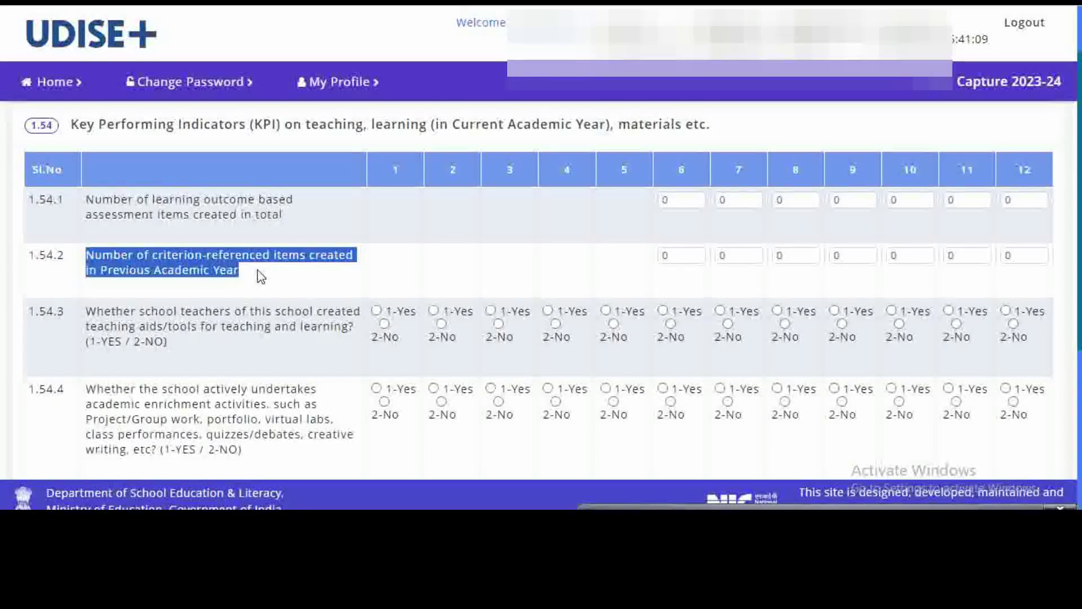
scroll(270, 293, "down", 1)
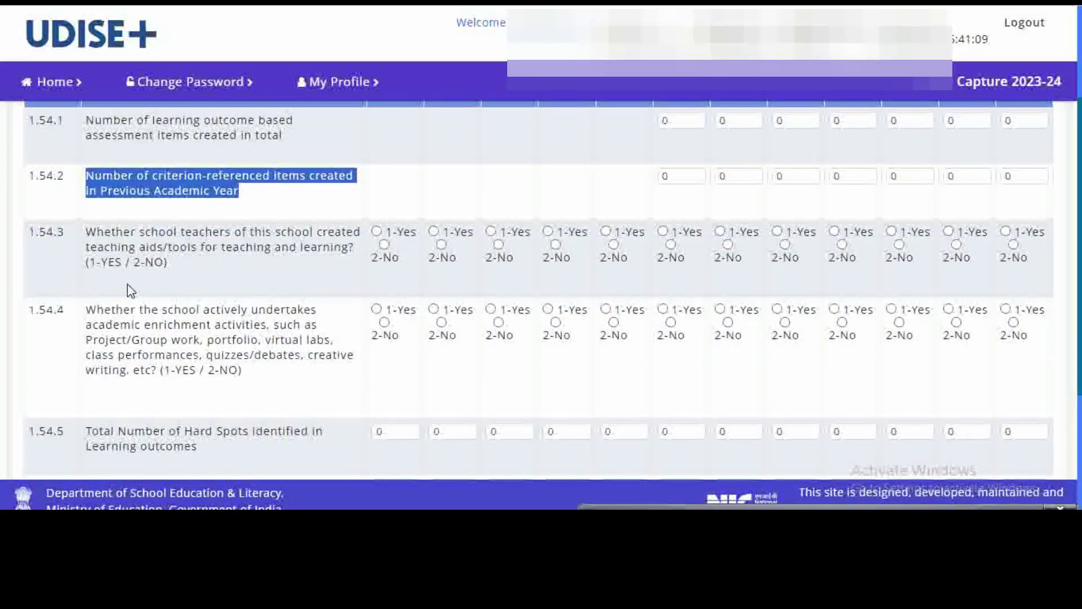
left_click_drag(90, 231, 361, 248)
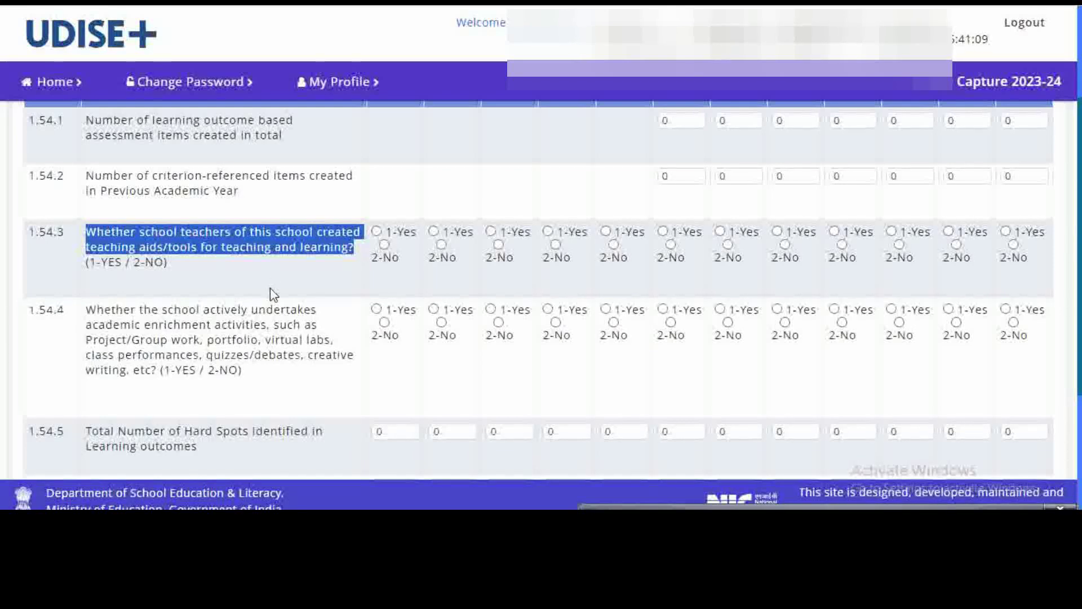
scroll(315, 279, "down", 2)
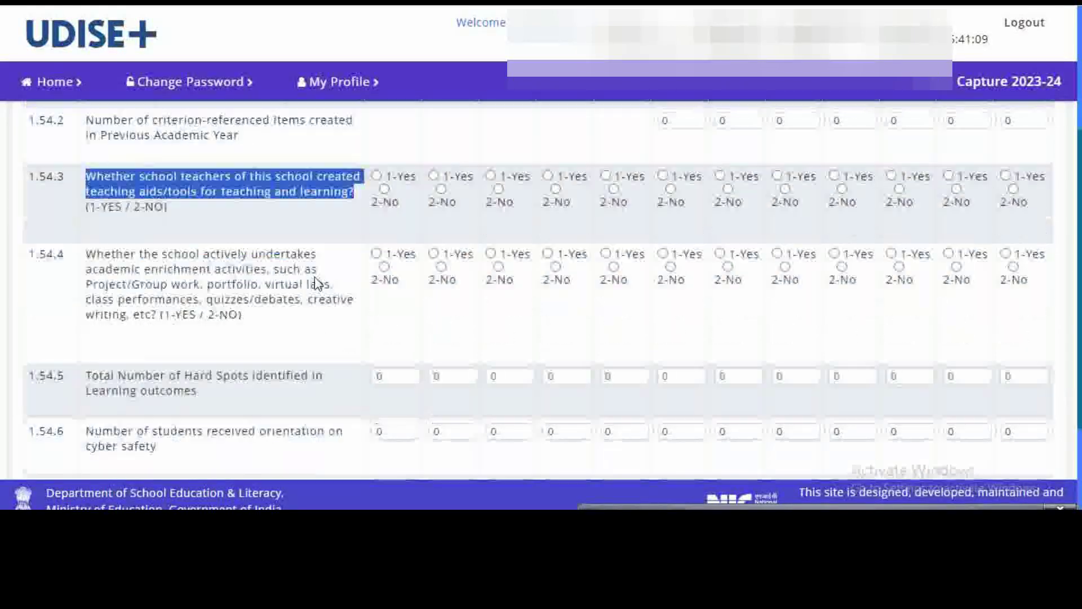
left_click_drag(98, 230, 348, 295)
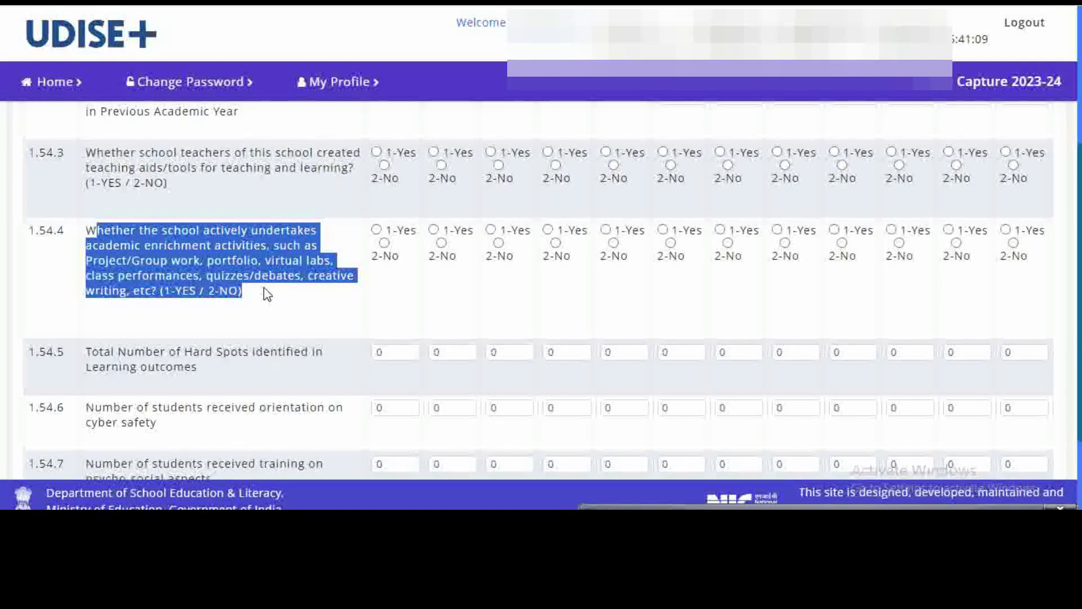
Review the items on learning outcome hard spots (1.54.5), cyber safety orientation (1.54.6) and psycho-social training (1.54.7)
scroll(267, 293, "down", 1)
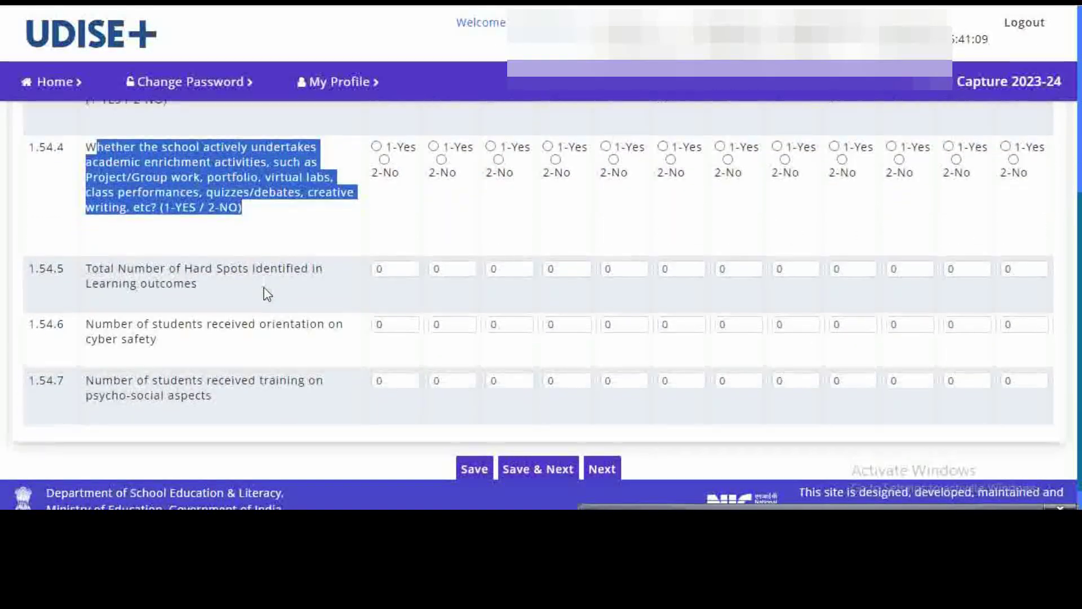
scroll(267, 294, "down", 1)
left_click_drag(90, 214, 169, 228)
left_click_drag(177, 227, 263, 233)
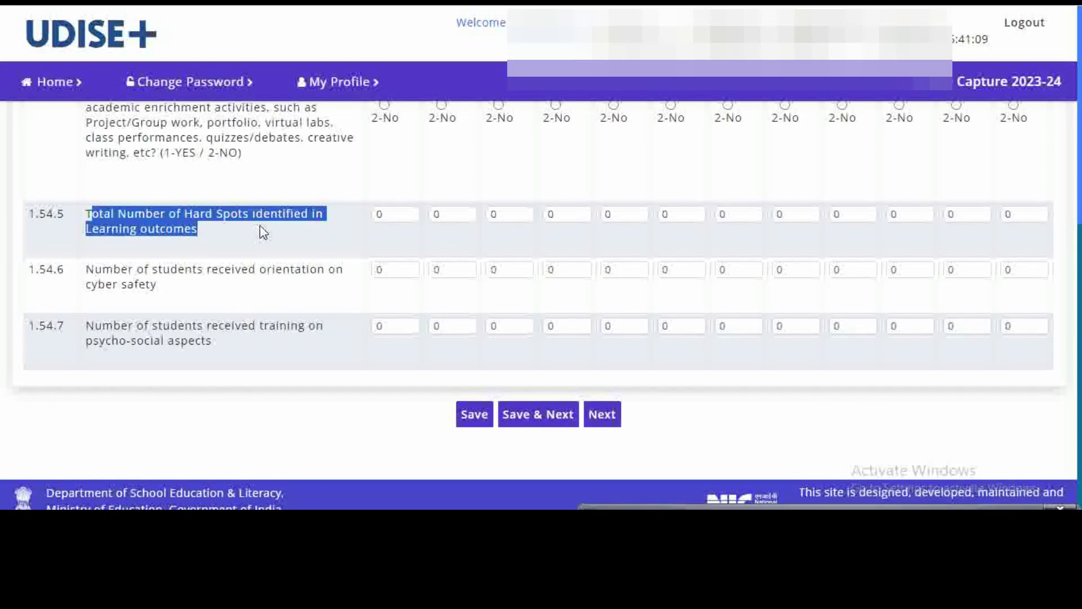
left_click_drag(94, 271, 221, 293)
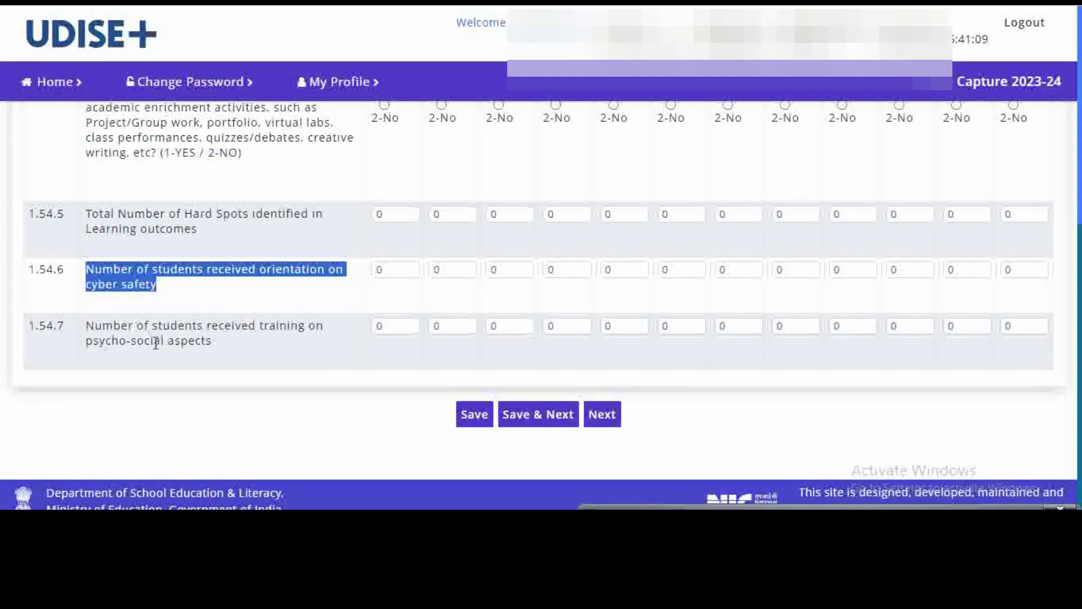
left_click_drag(93, 330, 197, 346)
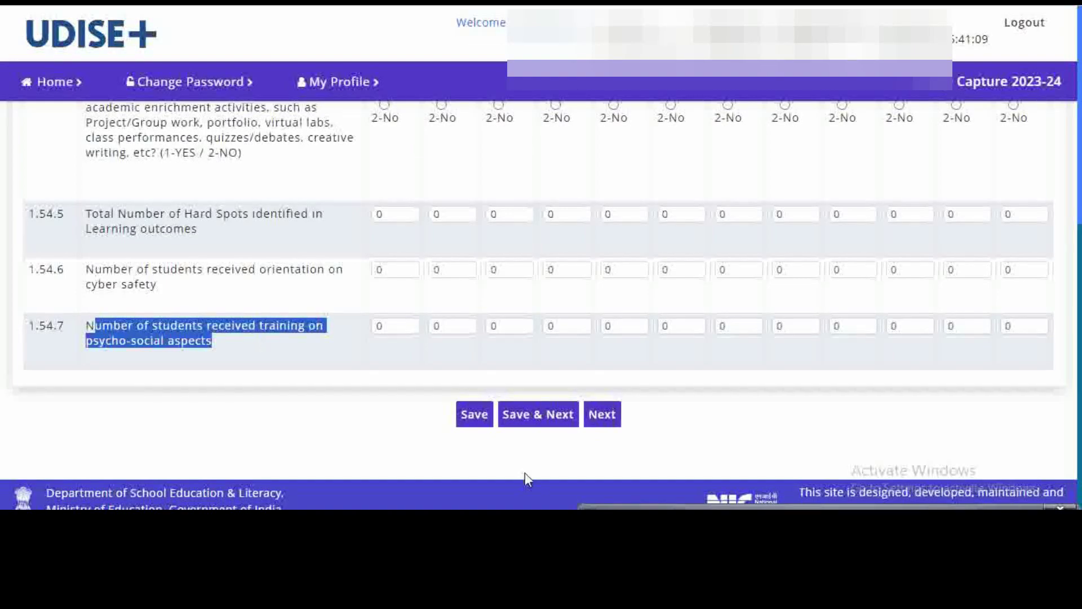
Go on to Section 1B School Safety and Other Parameters and review the disaster management plan and safety audit questions (1.55.1 to 1.55.3)
left_click(604, 417)
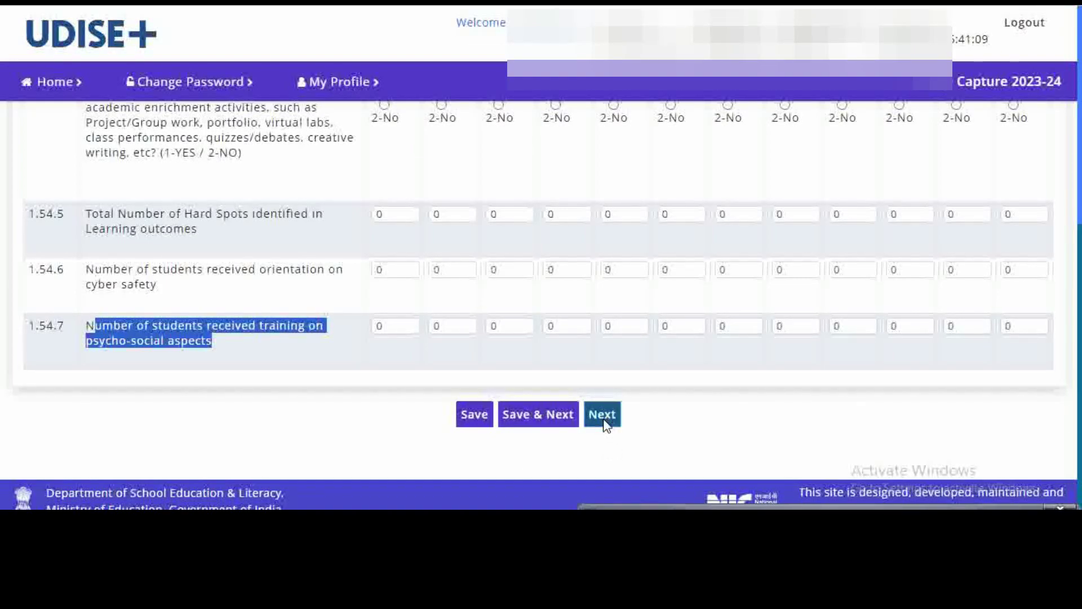
scroll(245, 276, "down", 3)
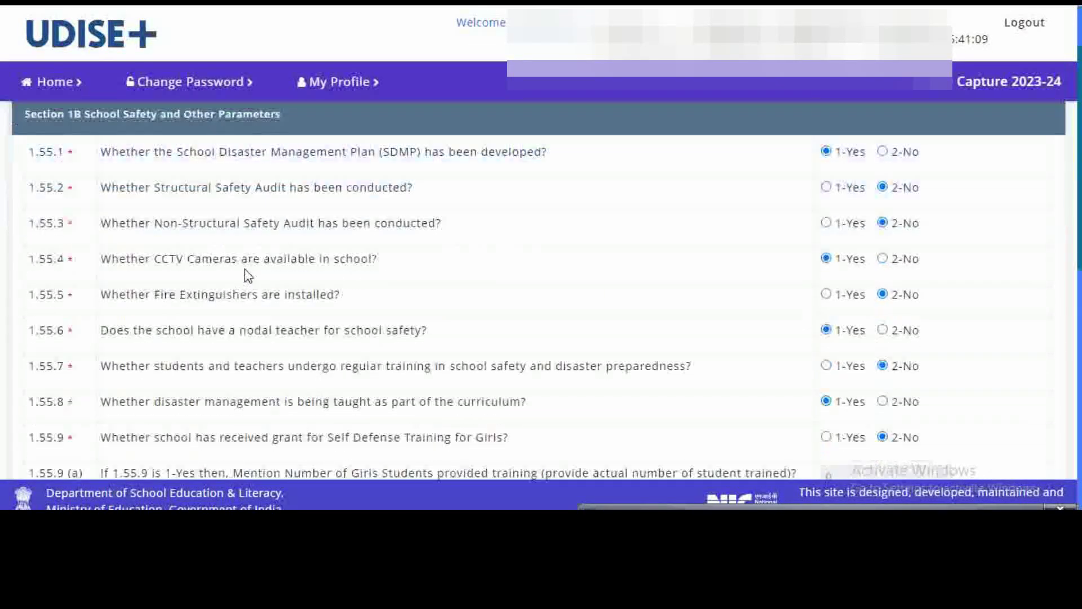
scroll(245, 276, "up", 3)
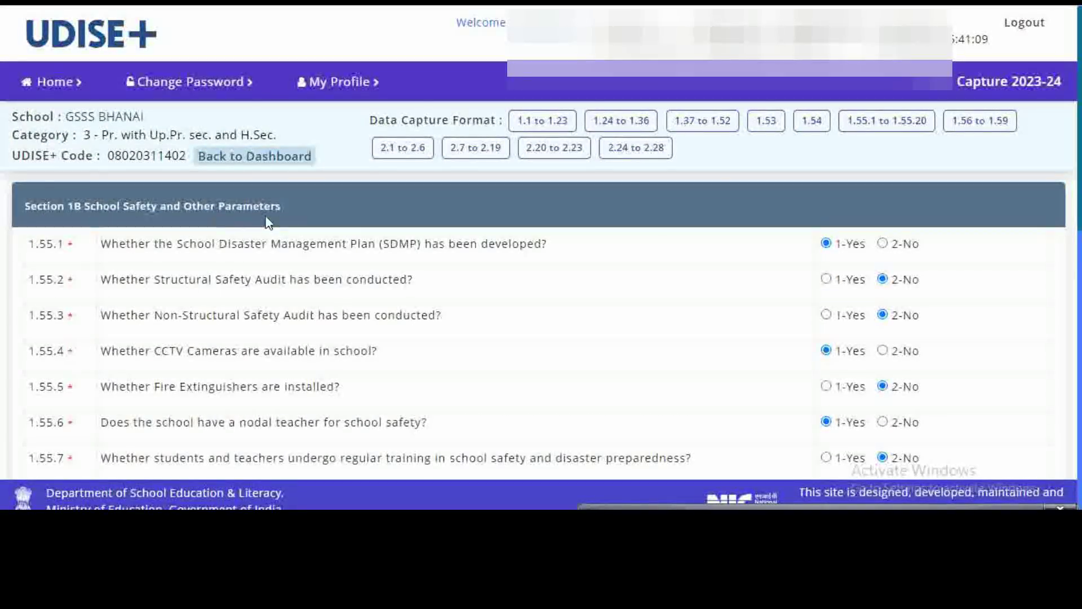
scroll(277, 221, "down", 1)
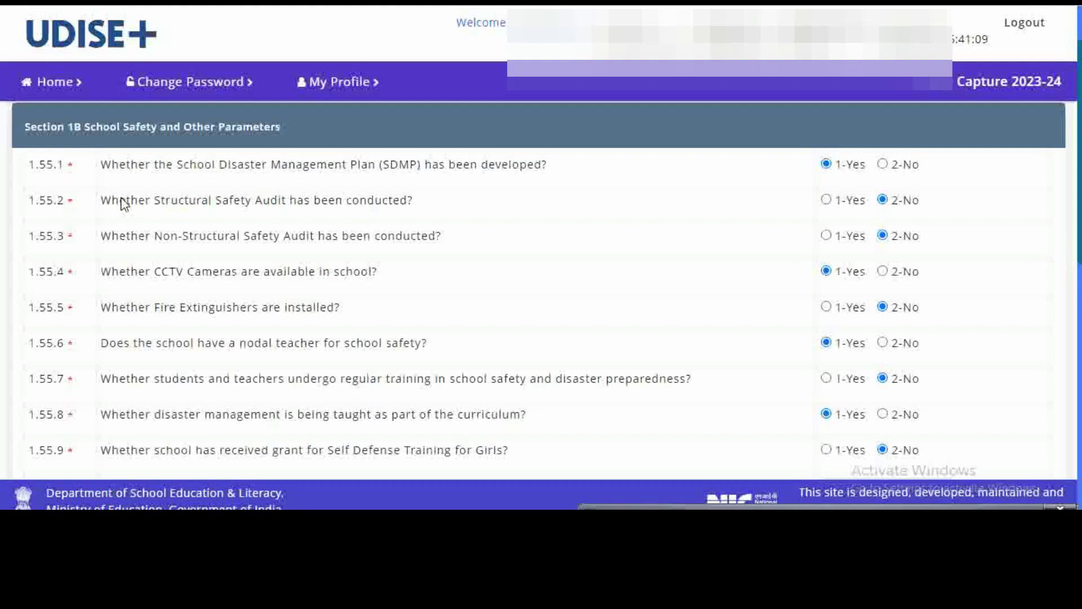
left_click_drag(111, 169, 178, 180)
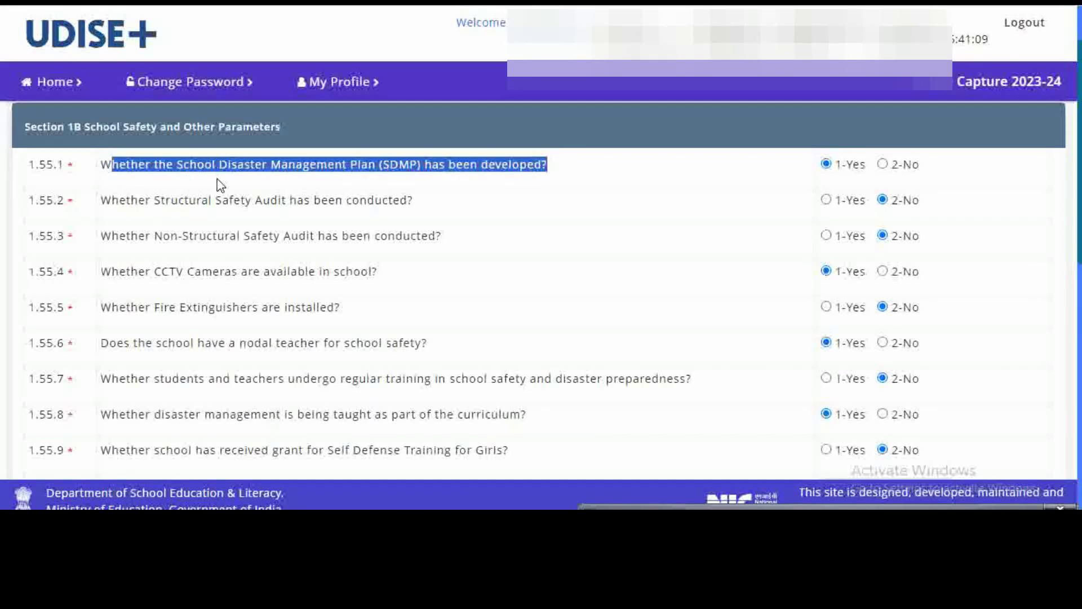
left_click_drag(302, 184, 518, 177)
left_click_drag(110, 205, 410, 211)
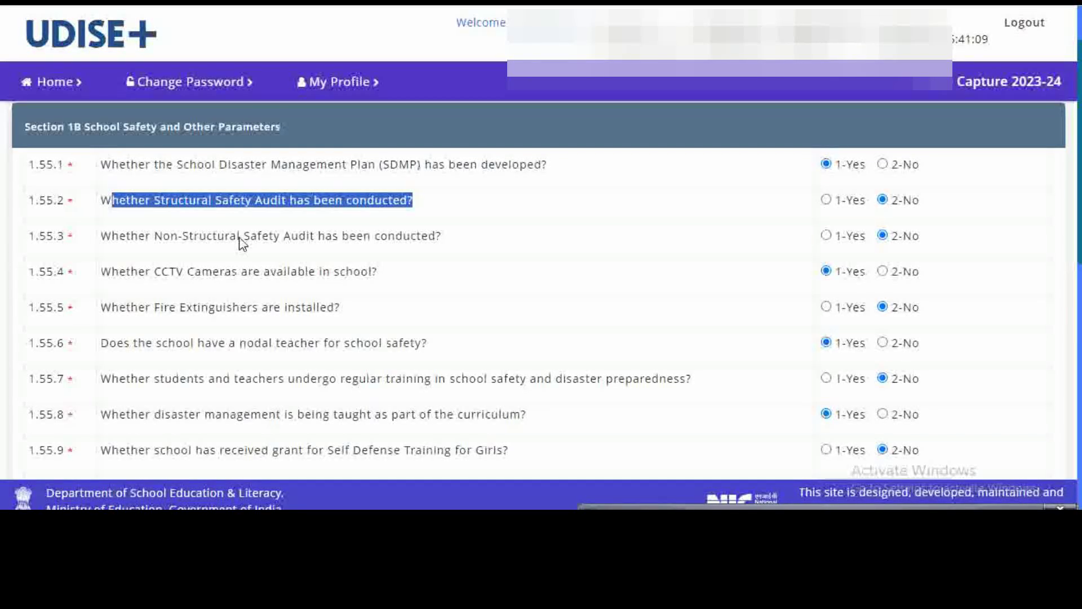
left_click_drag(111, 237, 443, 243)
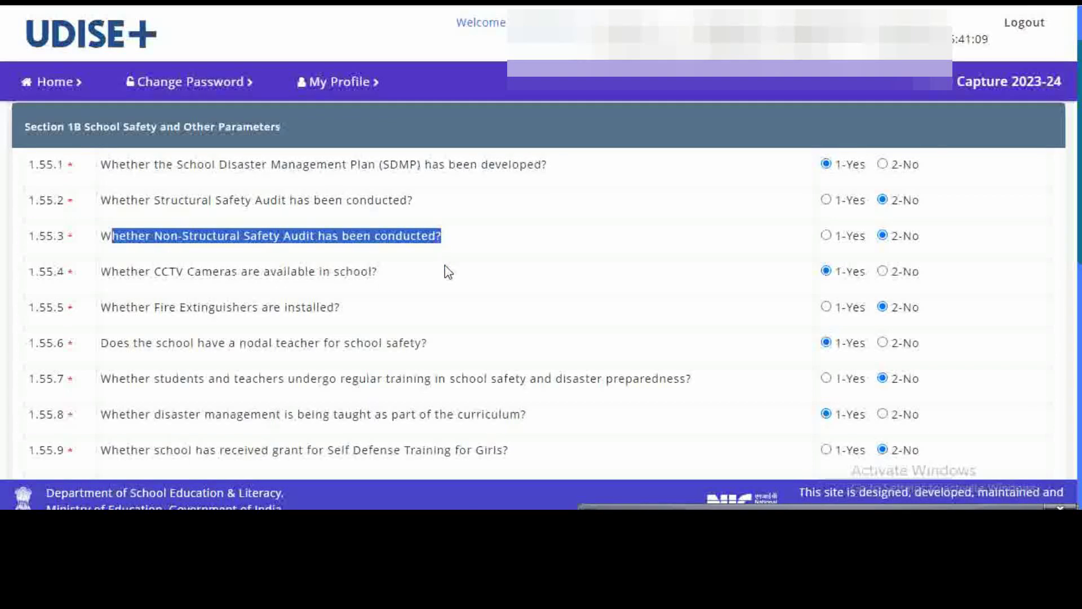
Review the questions on CCTV cameras, fire extinguishers and a nodal teacher for school safety (1.55.4 to 1.55.6)
scroll(448, 272, "down", 1)
left_click_drag(103, 198, 165, 201)
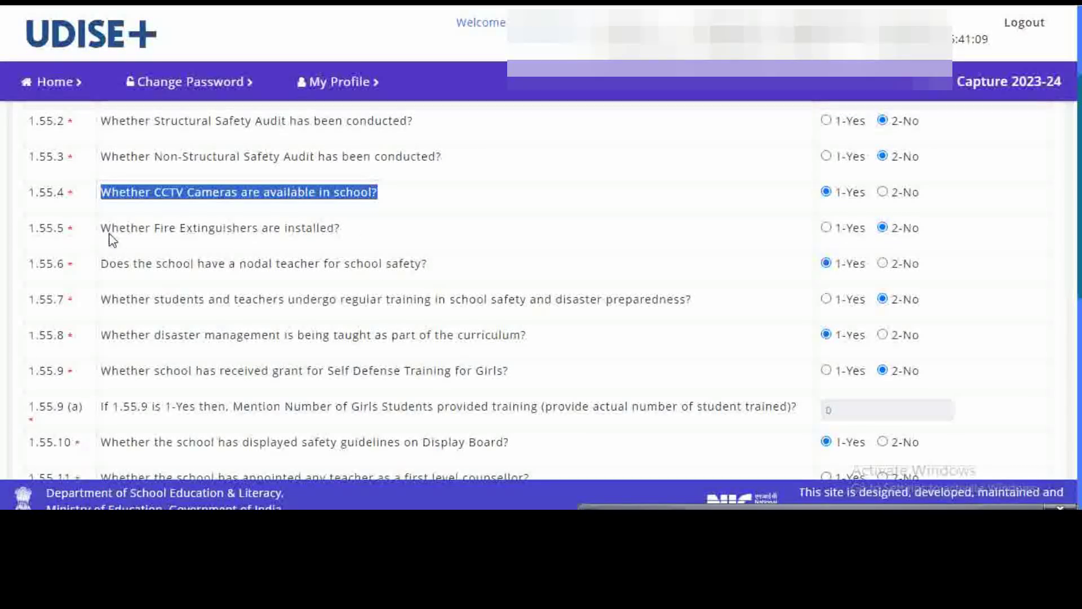
left_click_drag(118, 229, 350, 241)
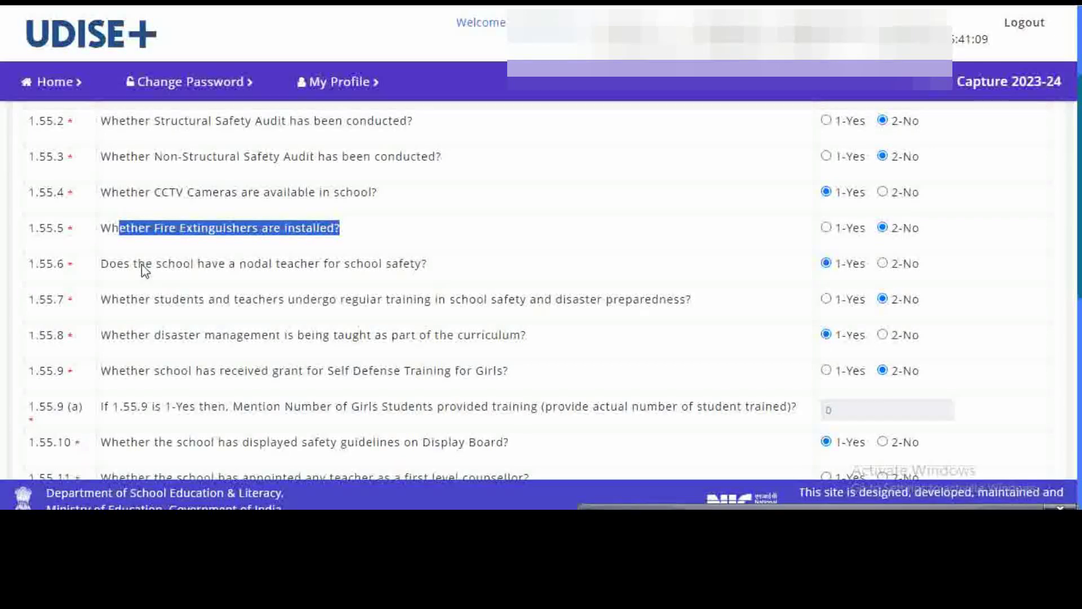
left_click_drag(99, 265, 422, 263)
Review the questions on regular safety and disaster preparedness training (1.55.7) and disaster management in the curriculum (1.55.8)
scroll(515, 270, "down", 3)
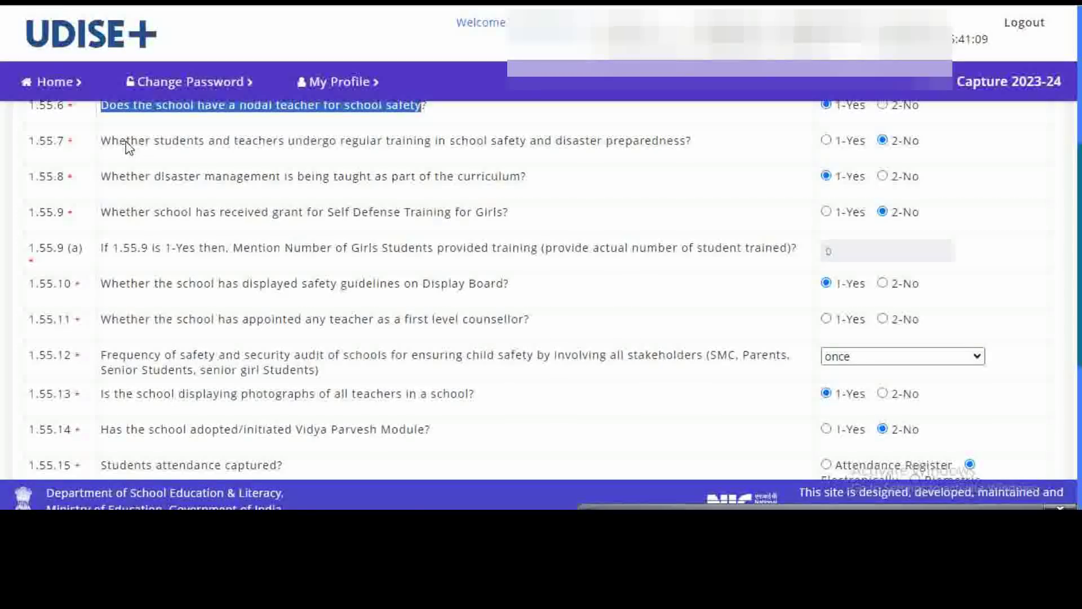
left_click_drag(111, 141, 285, 155)
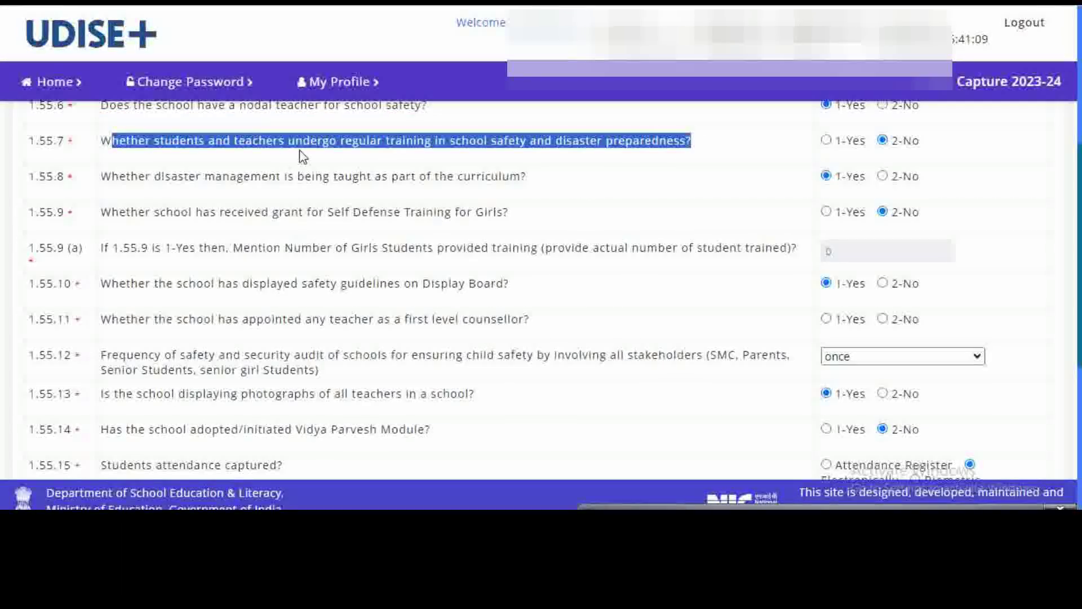
left_click_drag(398, 157, 692, 153)
left_click_drag(111, 177, 524, 193)
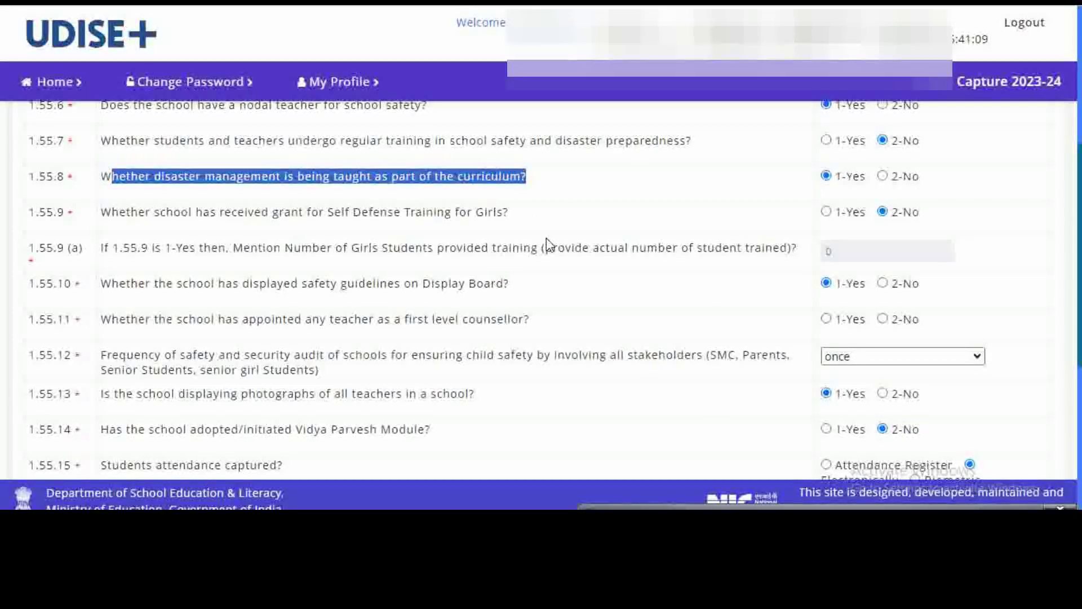
Review the question on the grant for girls' Self Defense Training (1.55.9) and the number of girls trained (1.55.9 (a))
scroll(547, 238, "down", 1)
scroll(546, 240, "up", 1)
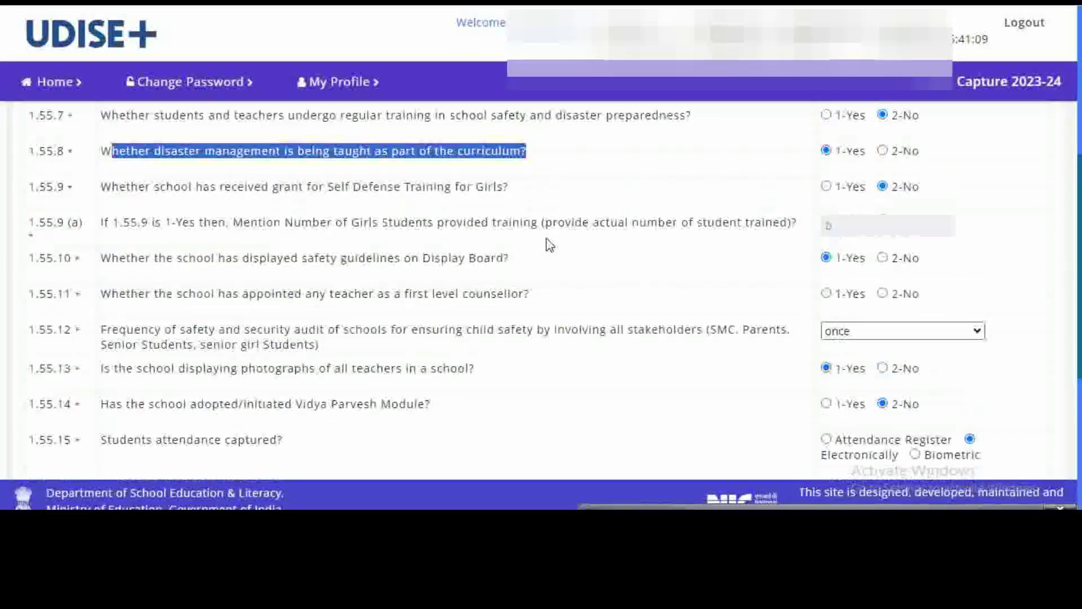
left_click_drag(112, 213, 530, 220)
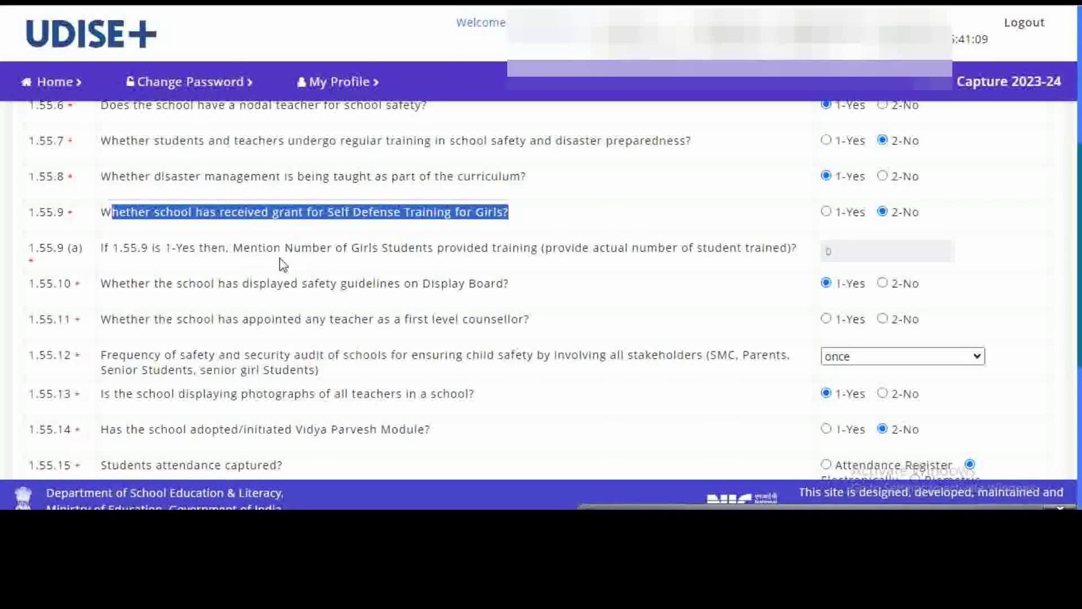
left_click_drag(105, 248, 802, 254)
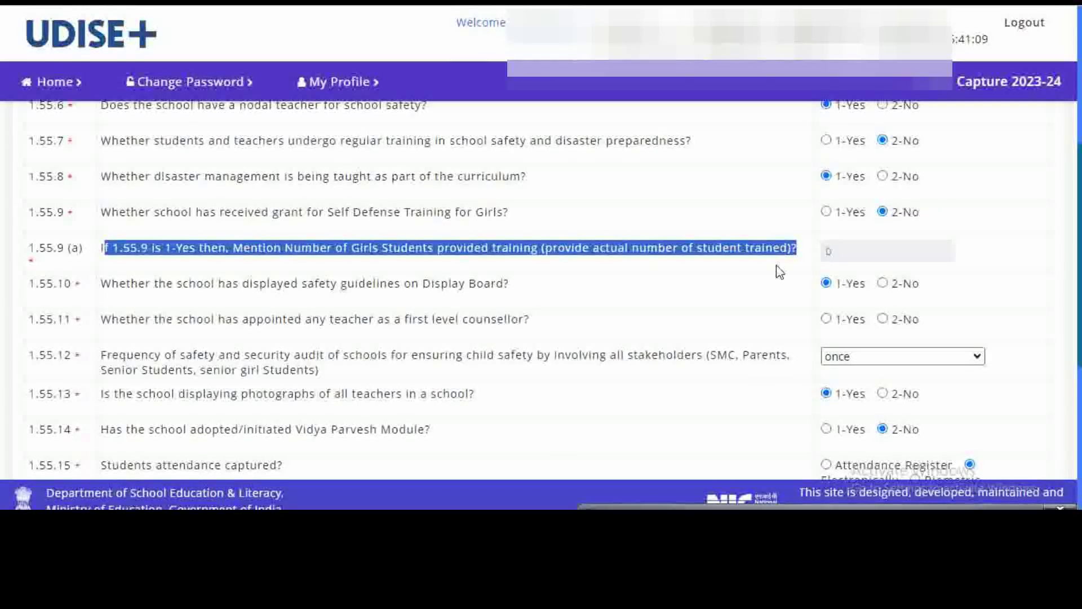
scroll(668, 309, "down", 1)
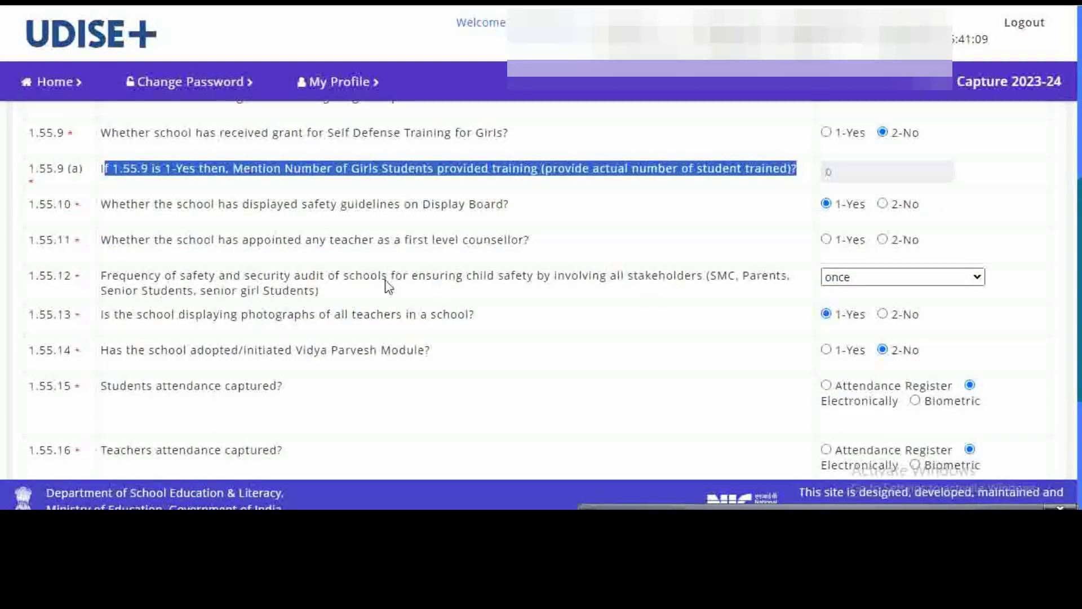
Review questions 1.55.10 to 1.55.14 on safety guidelines, first level counsellor, safety audits, teacher photographs and the Vidya Parvesh Module
left_click_drag(102, 207, 181, 218)
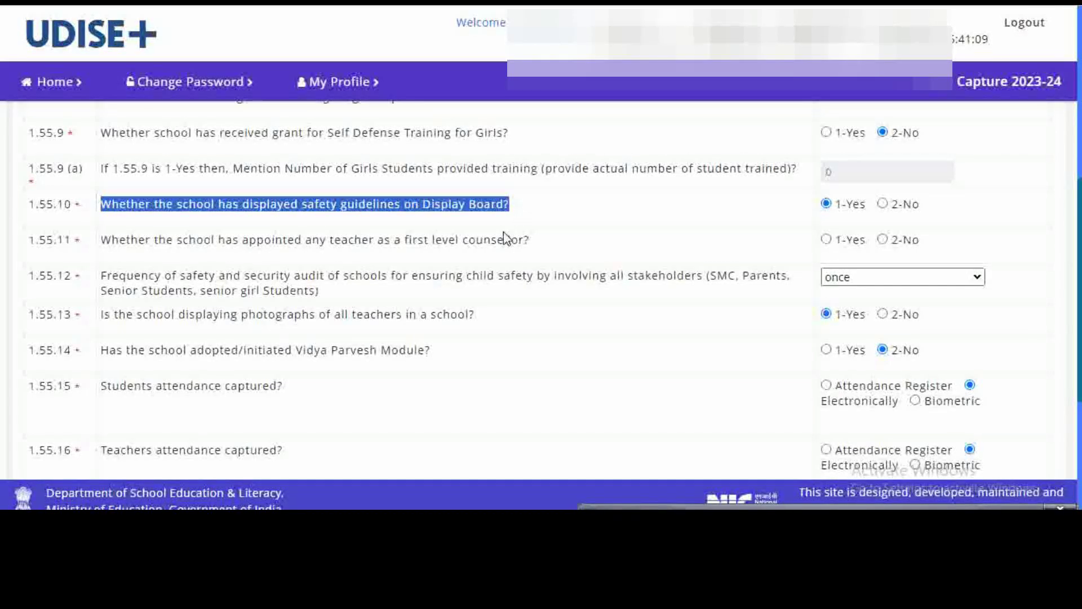
left_click_drag(104, 241, 550, 256)
scroll(492, 296, "down", 2)
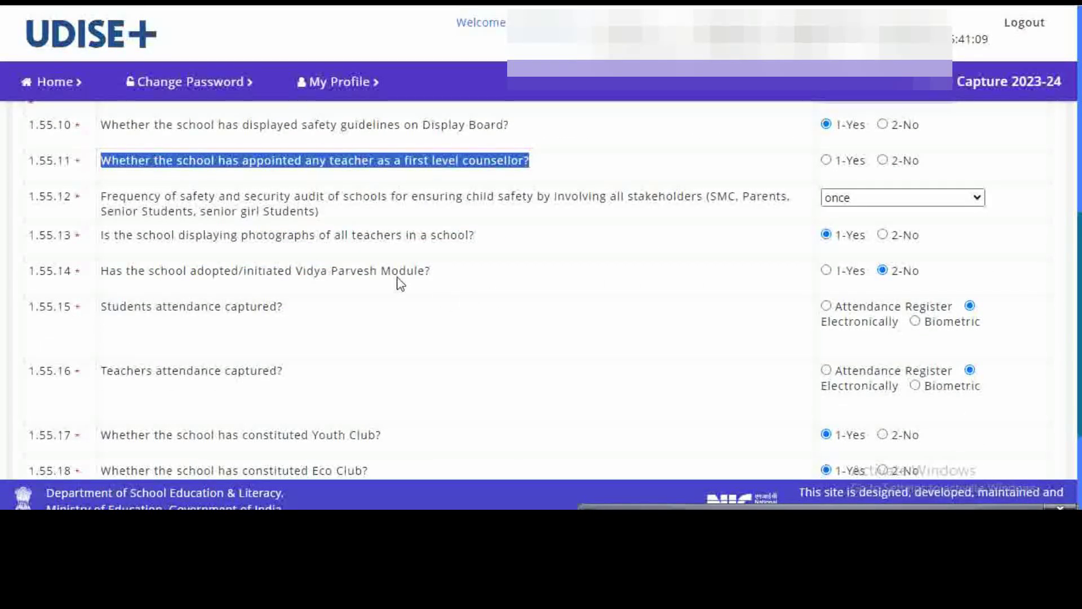
left_click_drag(107, 199, 425, 217)
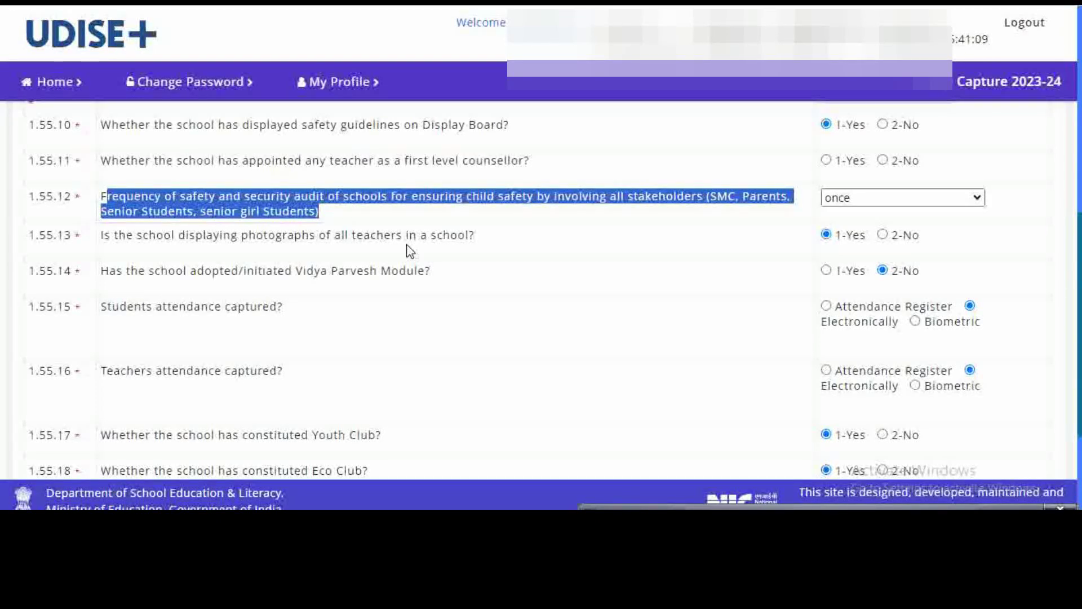
left_click_drag(102, 239, 411, 248)
scroll(515, 293, "down", 3)
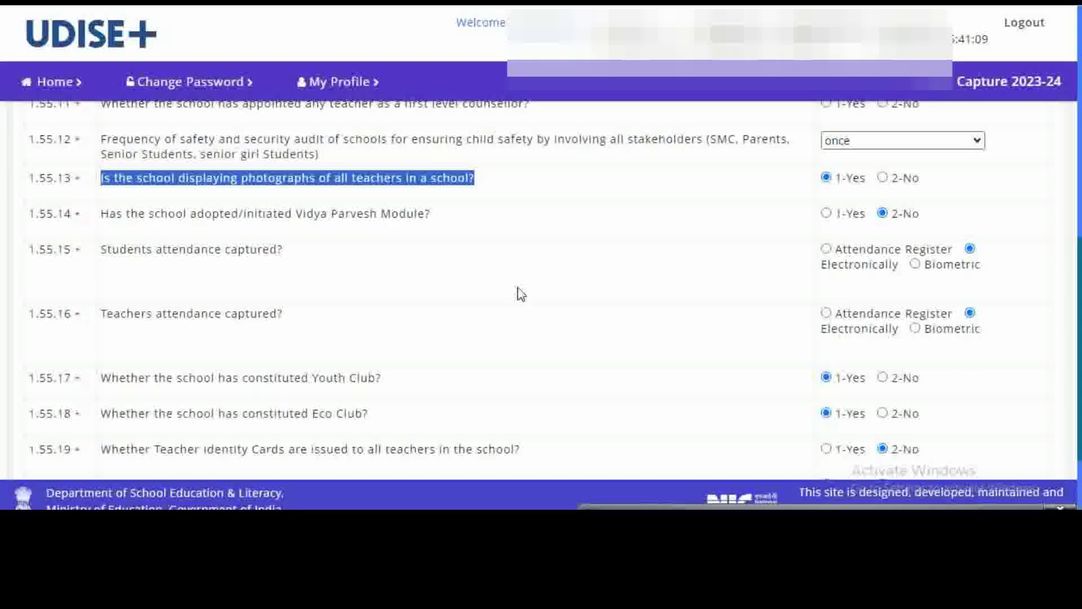
scroll(519, 293, "up", 2)
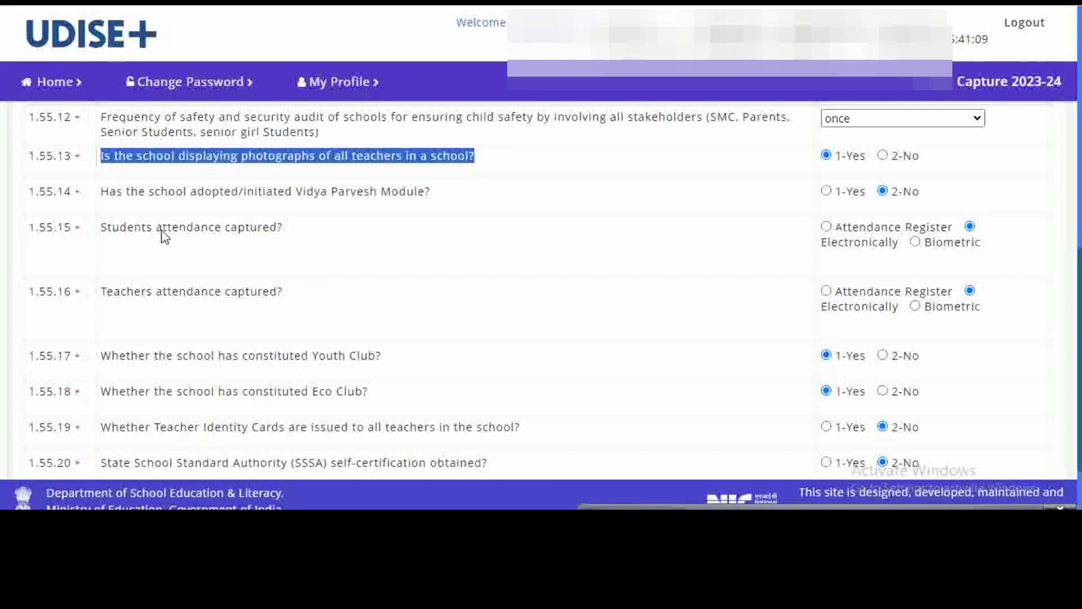
left_click_drag(99, 199, 445, 203)
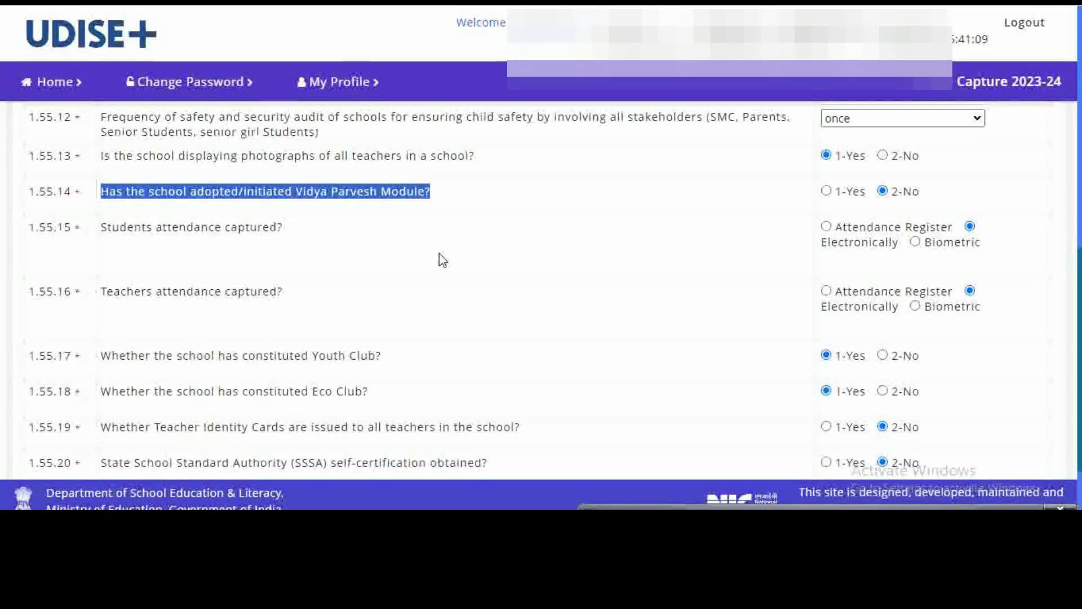
Set the way students' attendance is captured (1.55.15) to Attendance Register
scroll(440, 257, "down", 2)
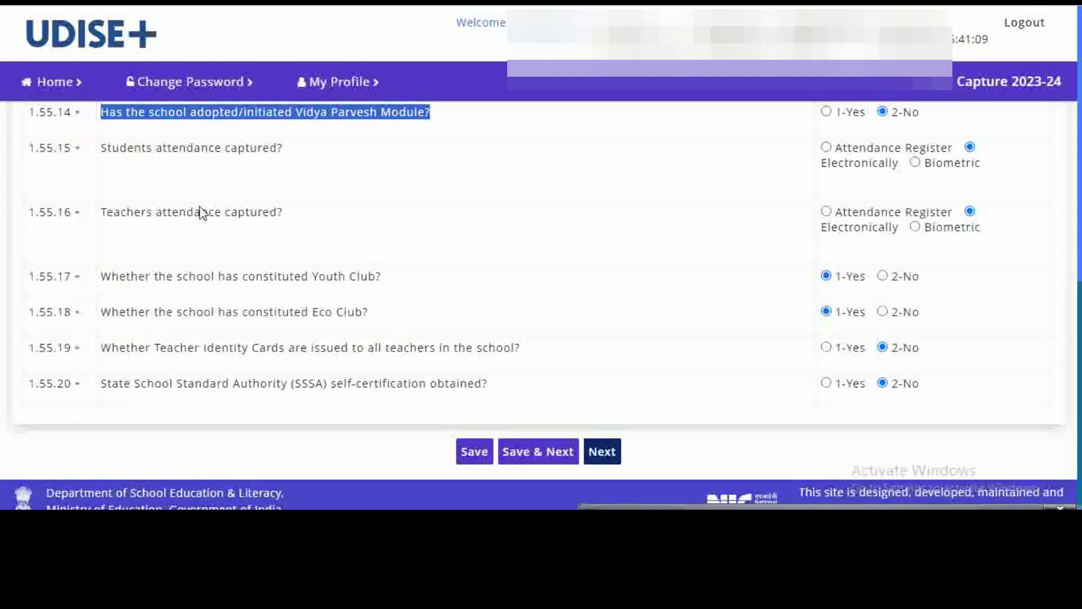
left_click_drag(97, 150, 309, 161)
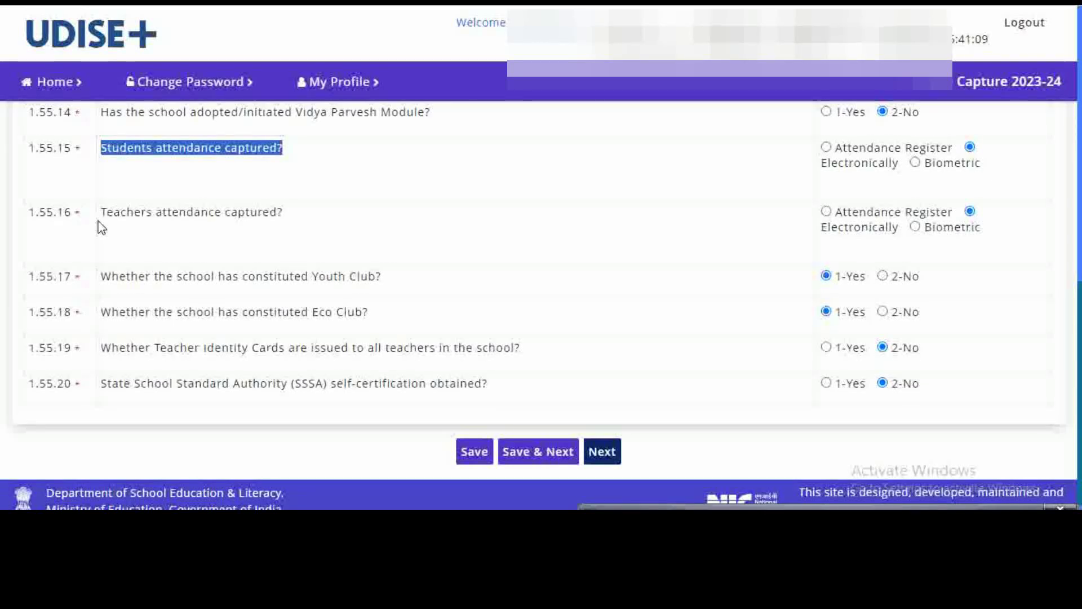
left_click(826, 147)
Review questions 1.55.16 to 1.55.20 and go on to Section 1C, Receipts and Expenditure, without saving
left_click_drag(99, 221, 227, 224)
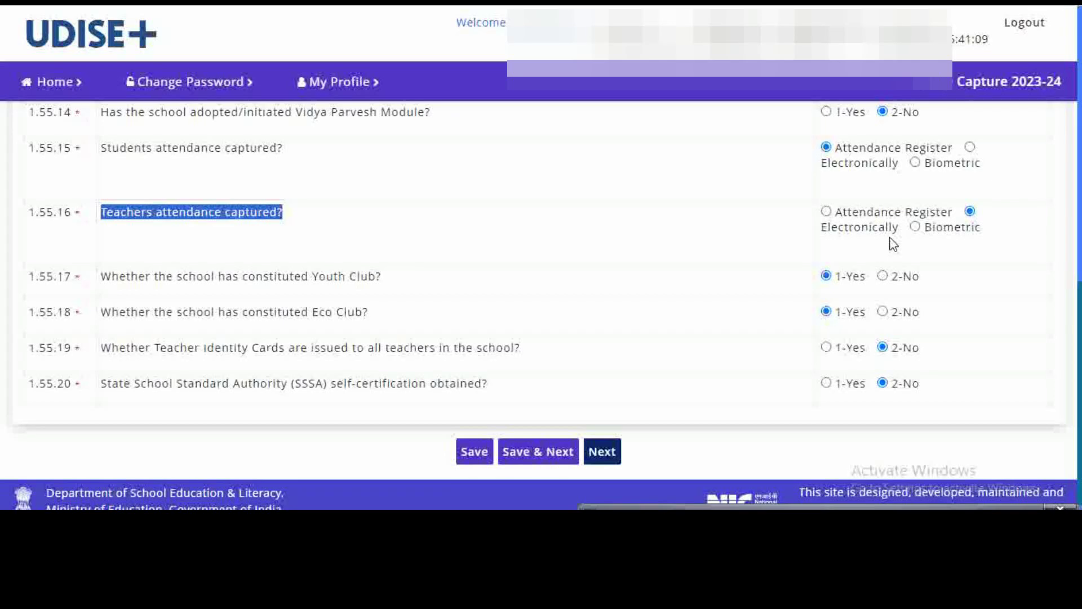
scroll(558, 296, "down", 1)
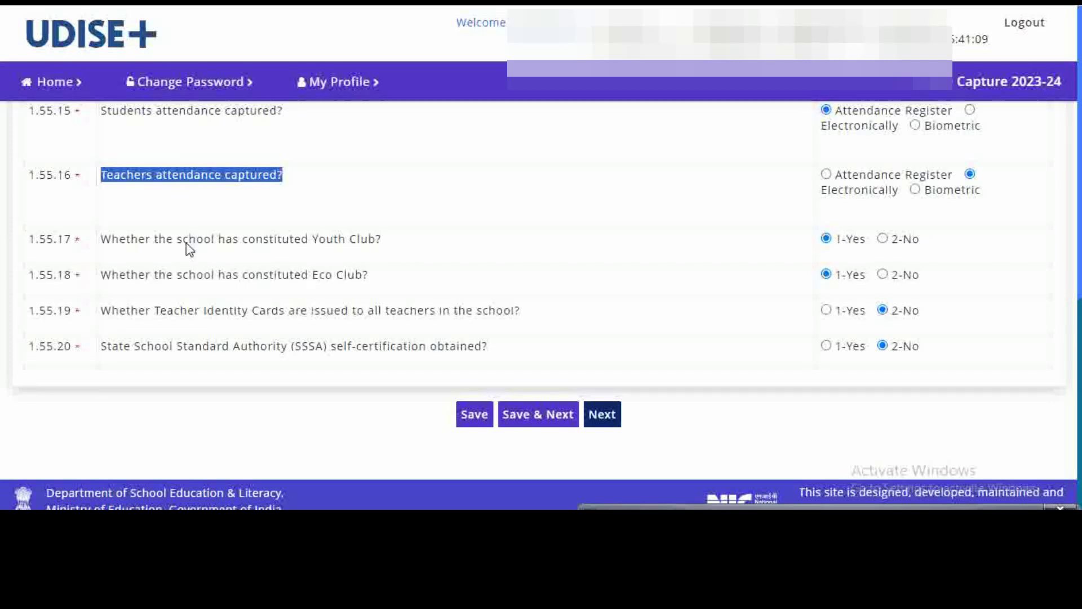
left_click_drag(102, 239, 368, 242)
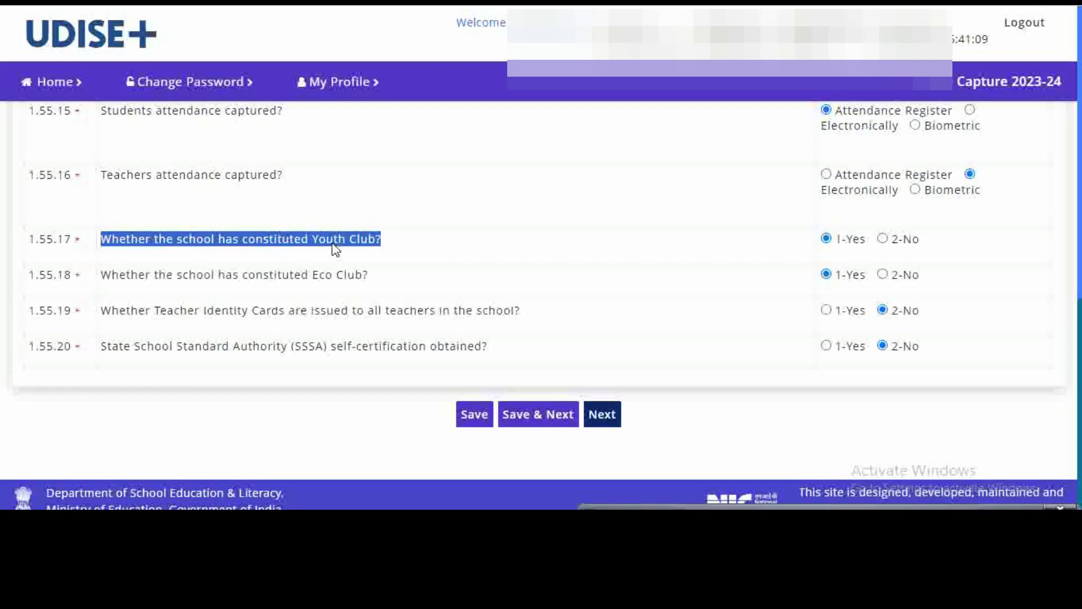
left_click_drag(101, 275, 387, 287)
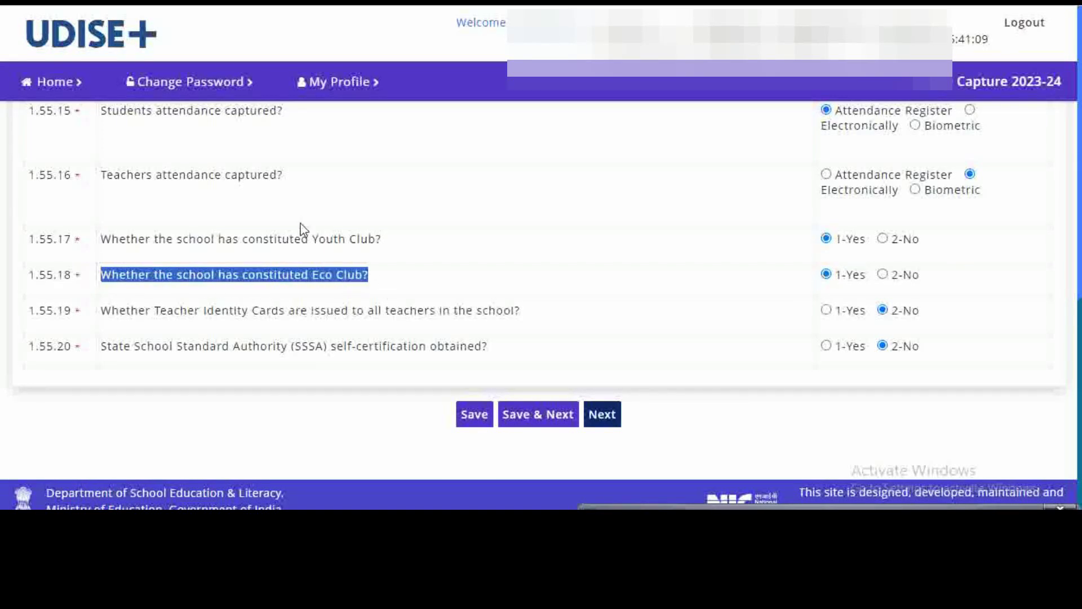
left_click_drag(96, 311, 199, 322)
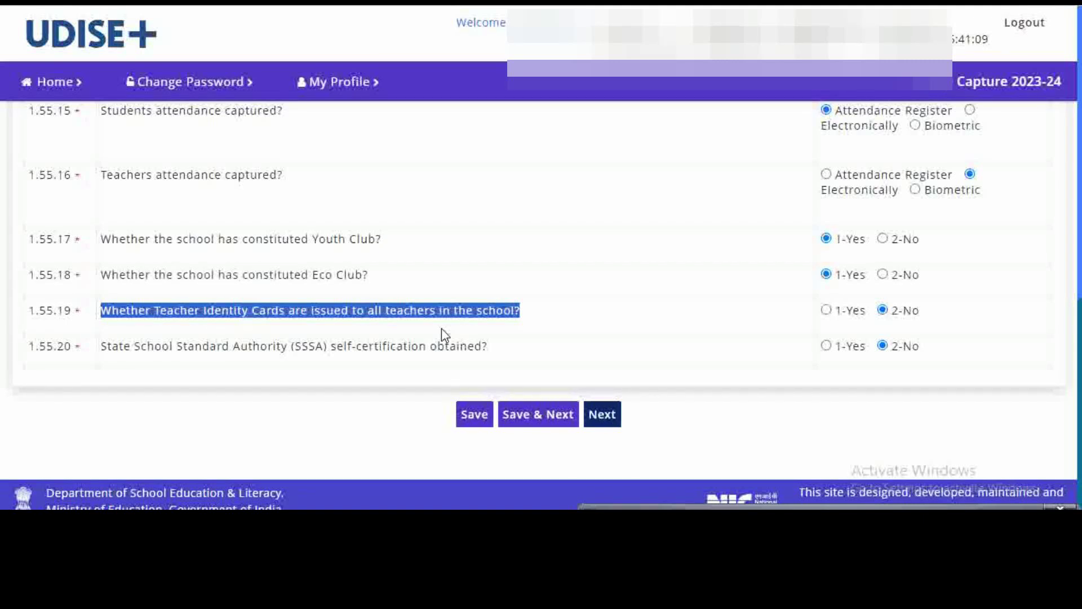
triple_click(103, 352)
left_click_drag(263, 358, 520, 349)
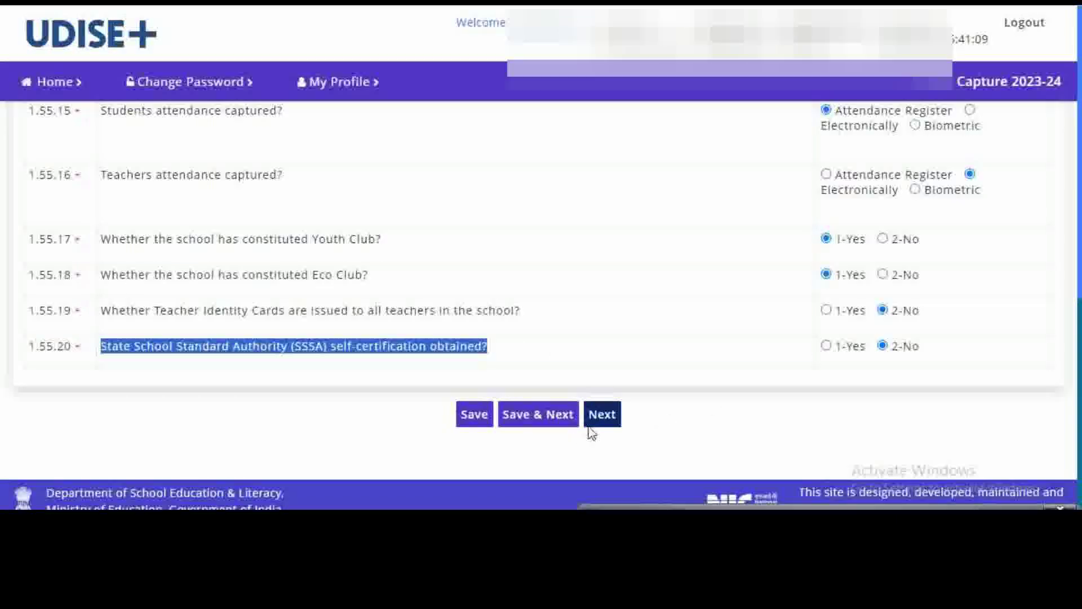
left_click(602, 415)
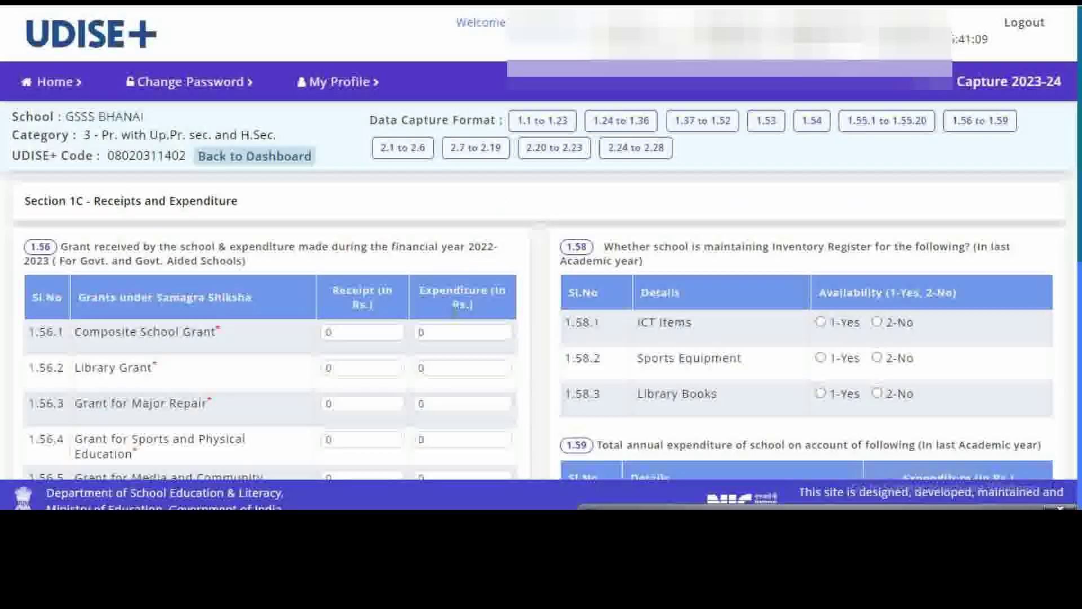
Examine the 1.56 Samagra Shiksha grants table, from Composite School Grant to the grant for support at Preschool Level
scroll(300, 242, "down", 1)
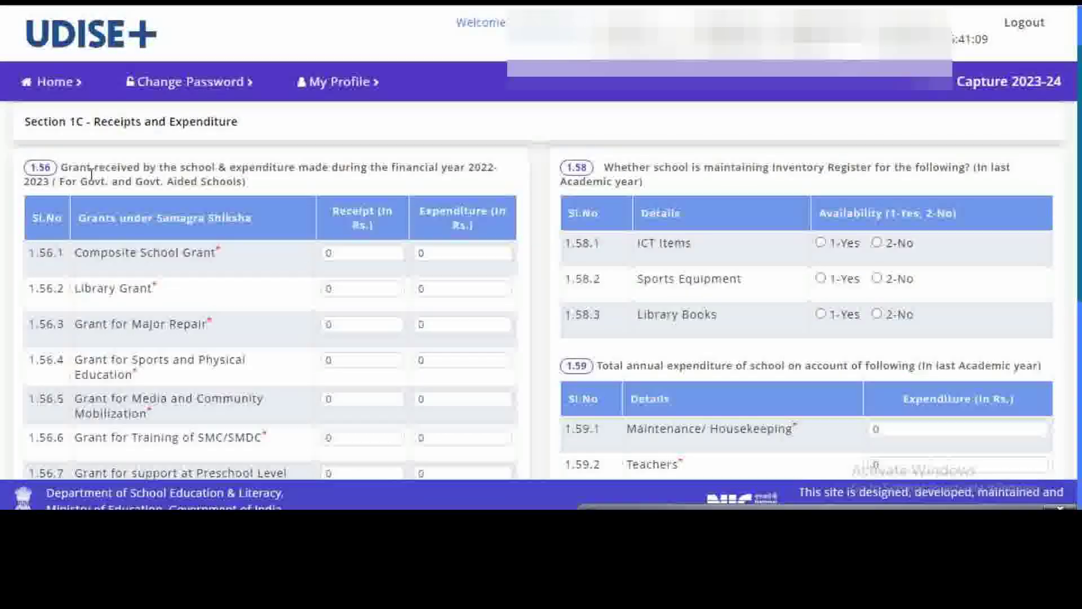
left_click_drag(60, 167, 516, 178)
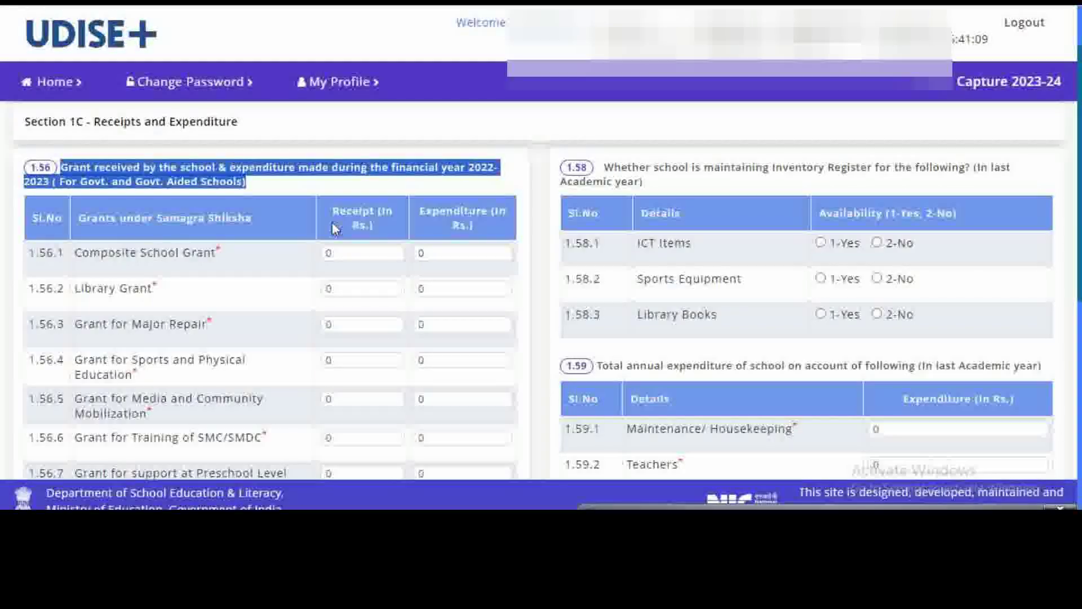
scroll(332, 223, "down", 3)
scroll(333, 226, "up", 1)
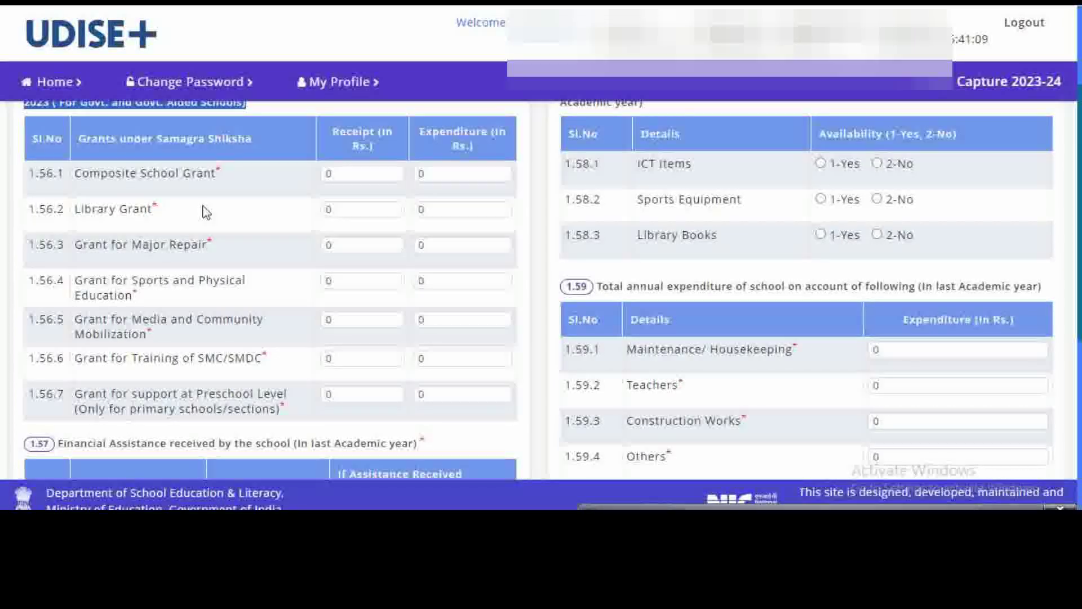
left_click_drag(31, 173, 218, 185)
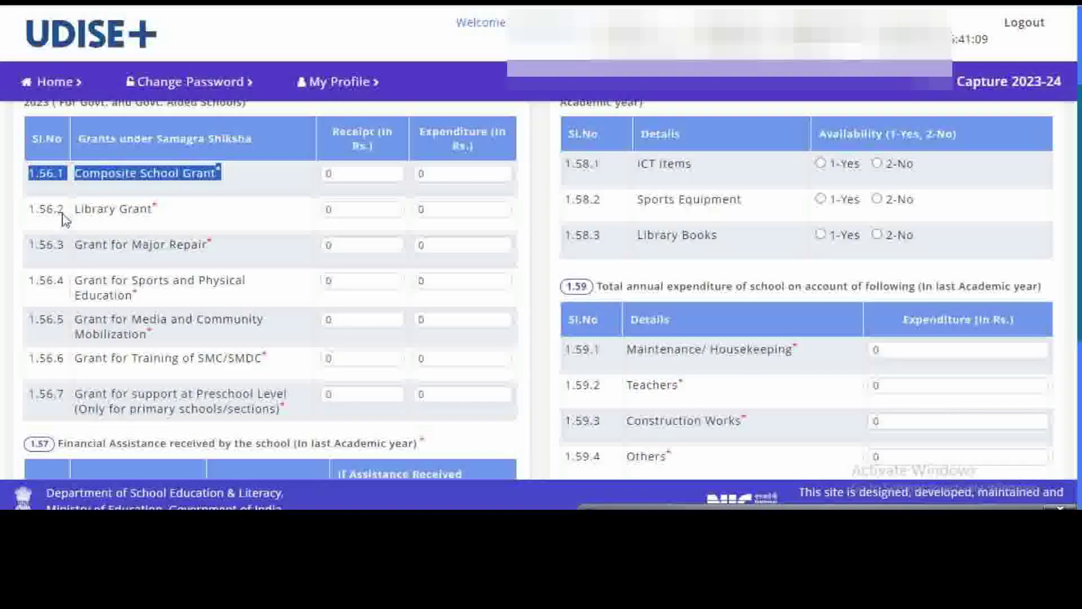
left_click_drag(72, 210, 158, 210)
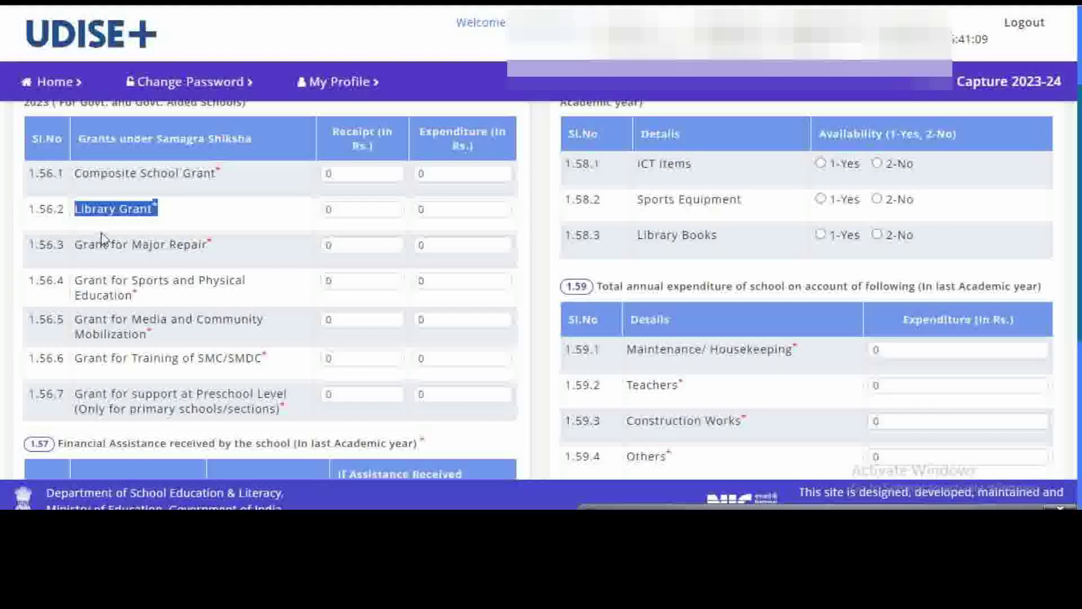
left_click_drag(68, 252, 216, 253)
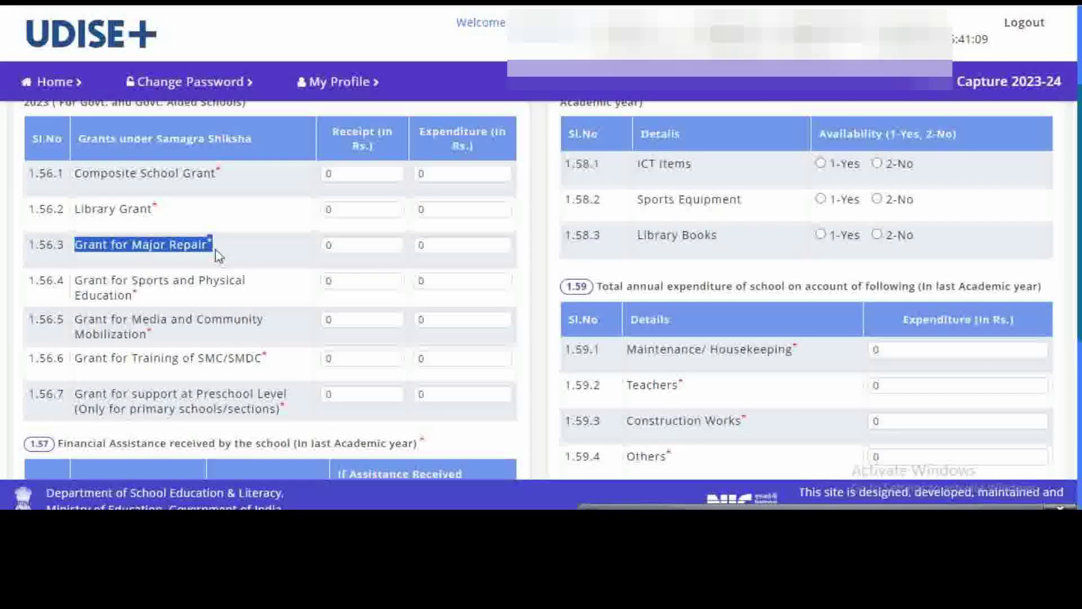
scroll(231, 257, "down", 2)
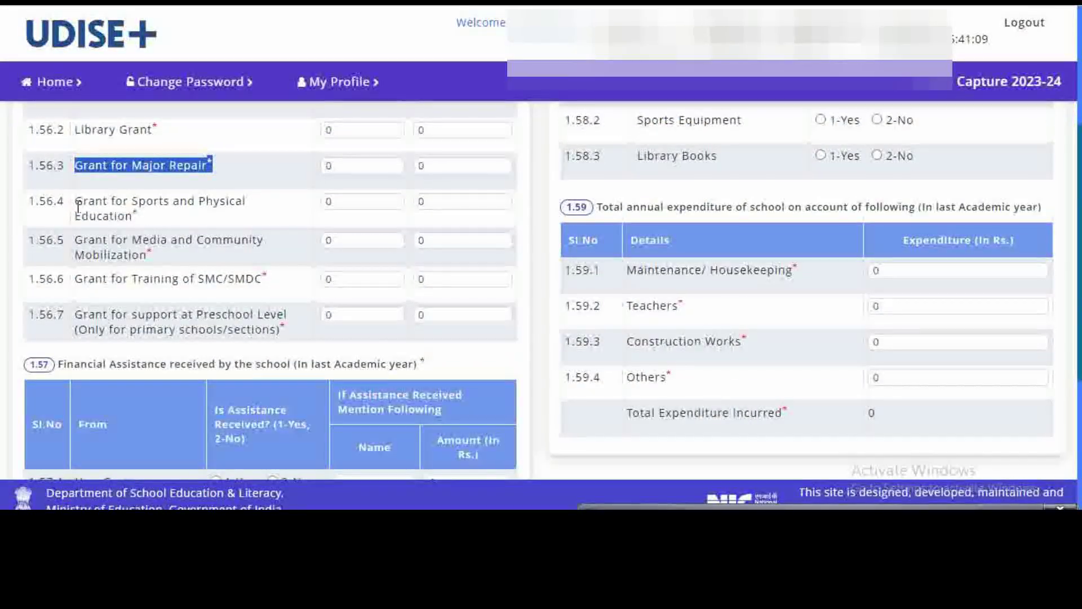
left_click_drag(78, 207, 162, 220)
left_click_drag(75, 241, 198, 262)
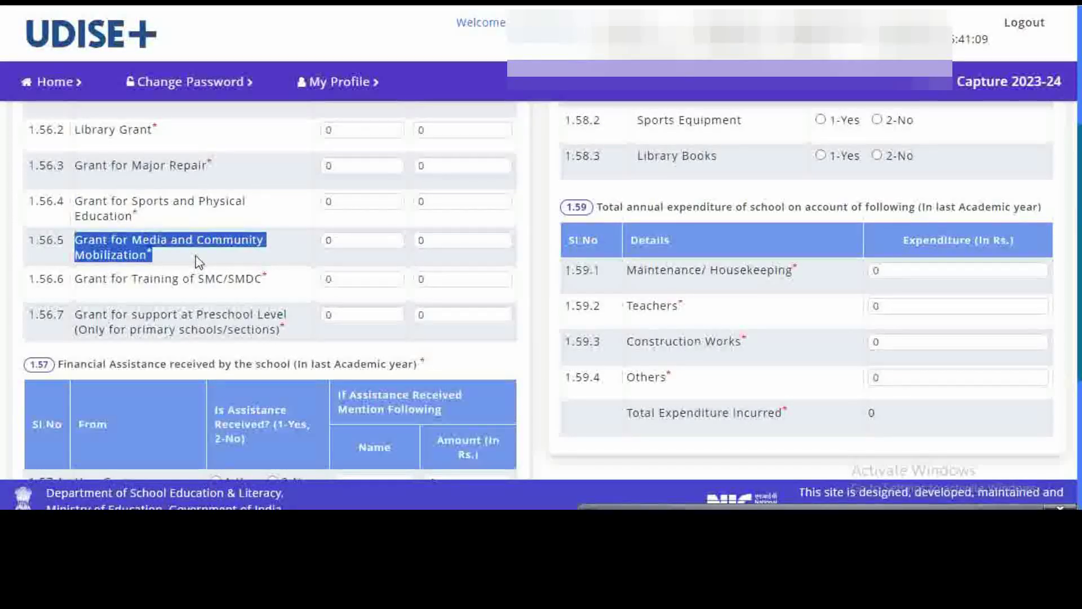
scroll(215, 273, "down", 2)
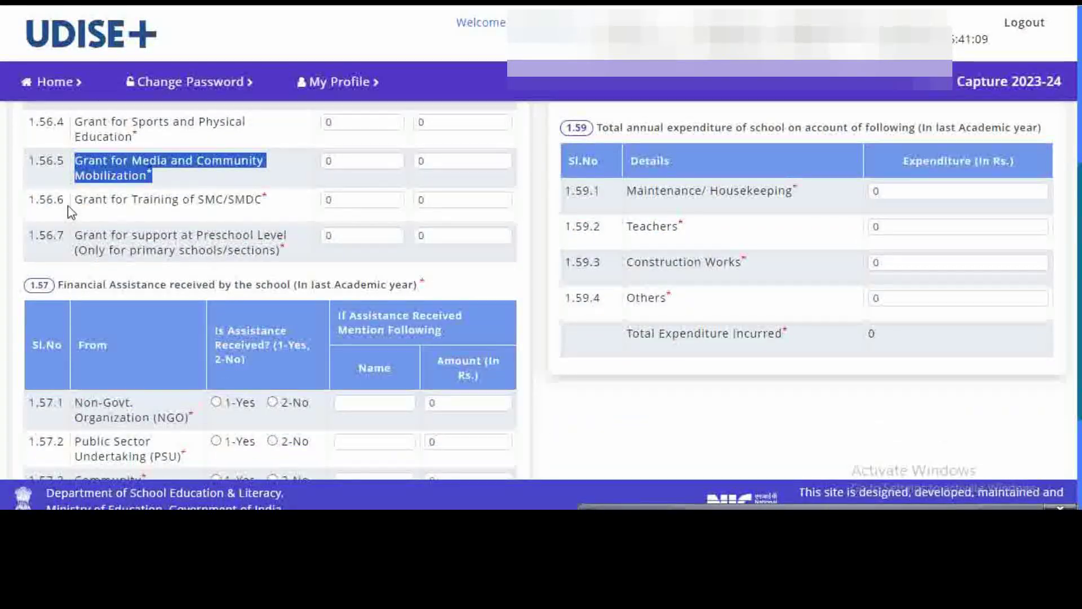
left_click_drag(73, 206, 271, 213)
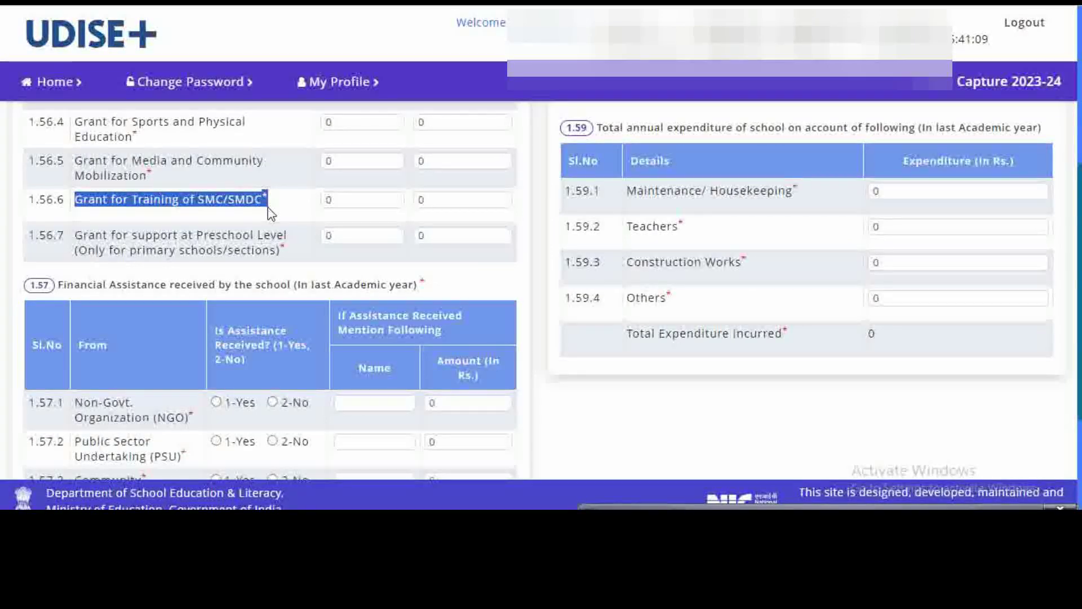
left_click_drag(75, 235, 285, 259)
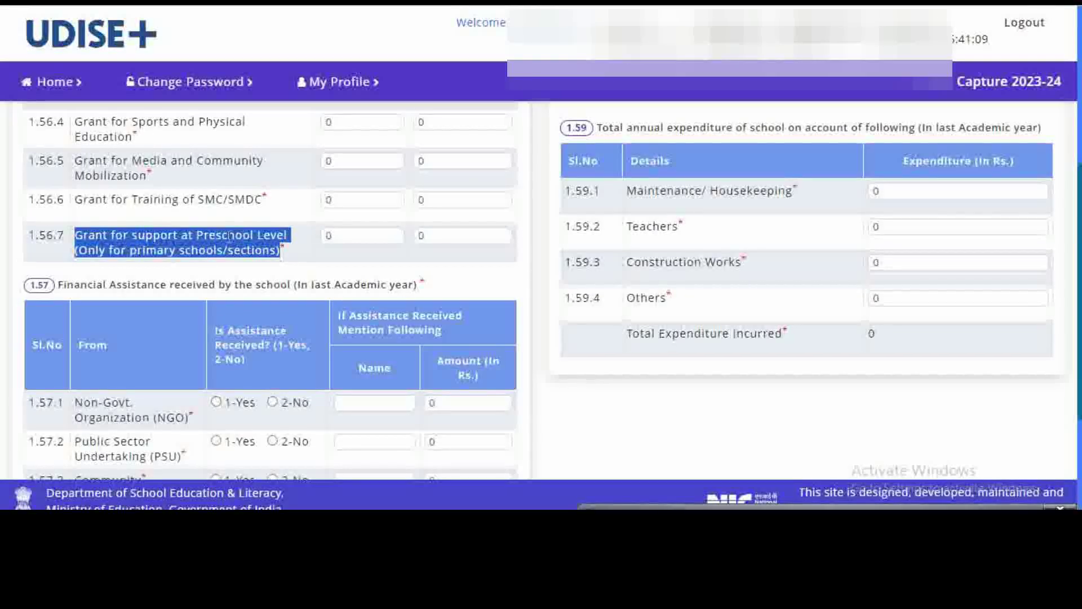
Examine the 1.57 financial assistance table, covering the NGO, PSU, Community and Other rows and the name and amount columns
scroll(230, 236, "down", 2)
left_click_drag(58, 206, 445, 213)
scroll(212, 259, "down", 1)
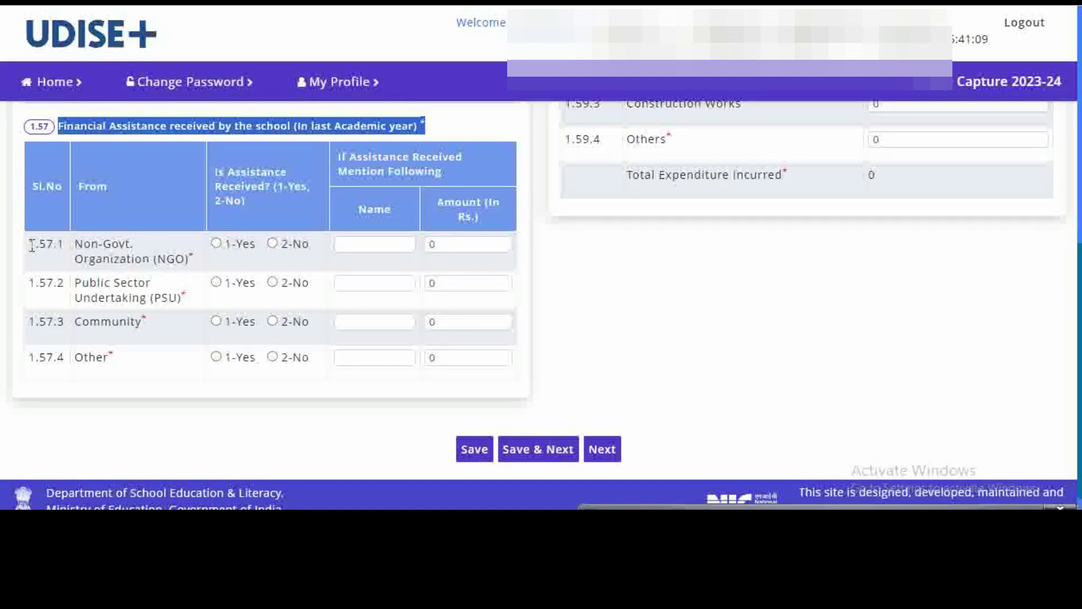
left_click_drag(31, 250, 203, 270)
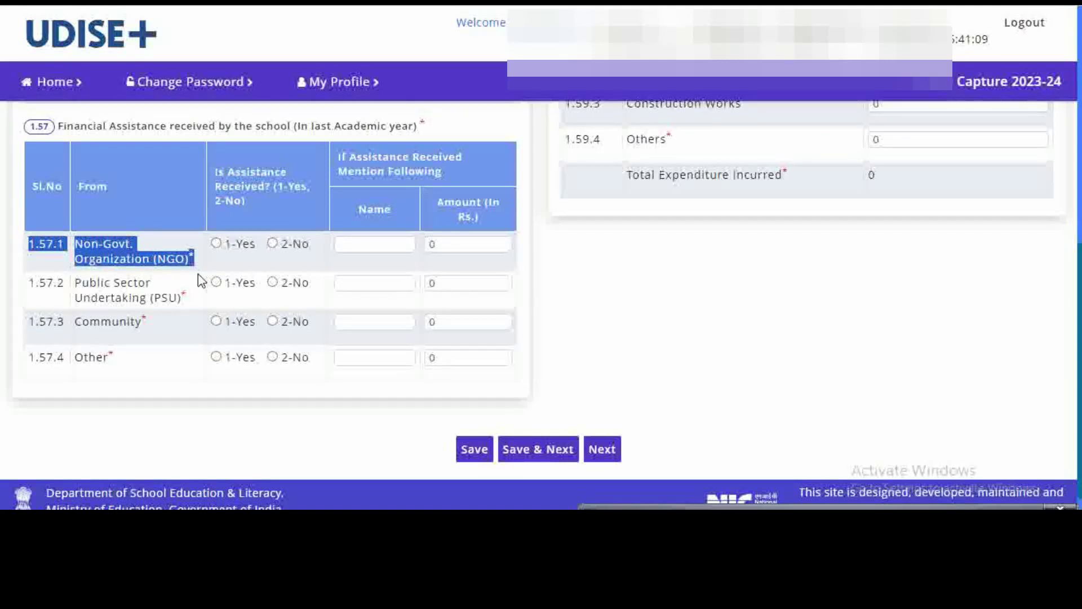
left_click_drag(65, 289, 187, 300)
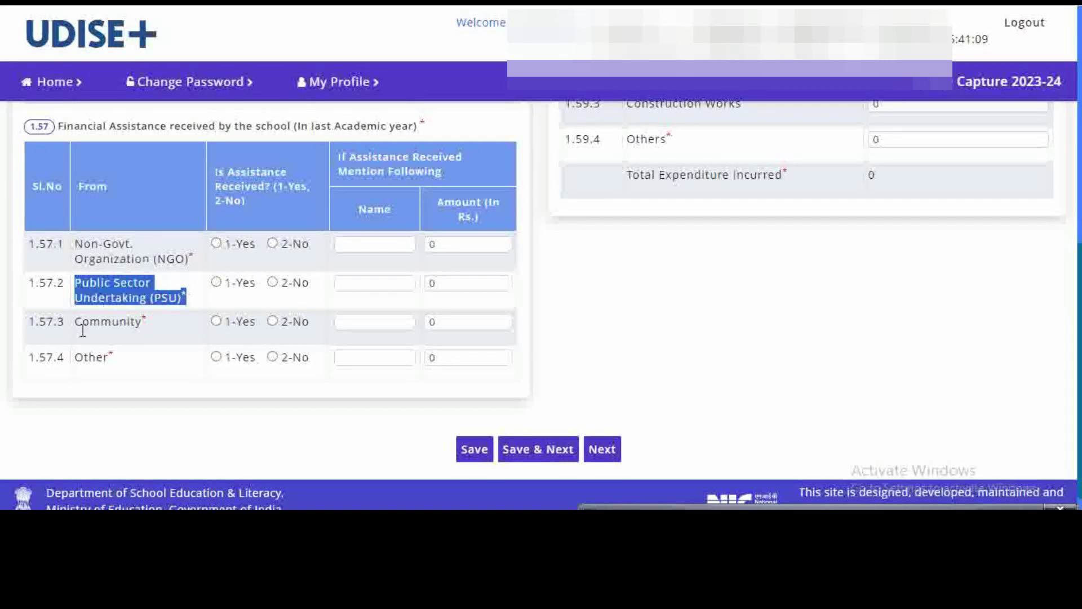
left_click_drag(64, 320, 135, 368)
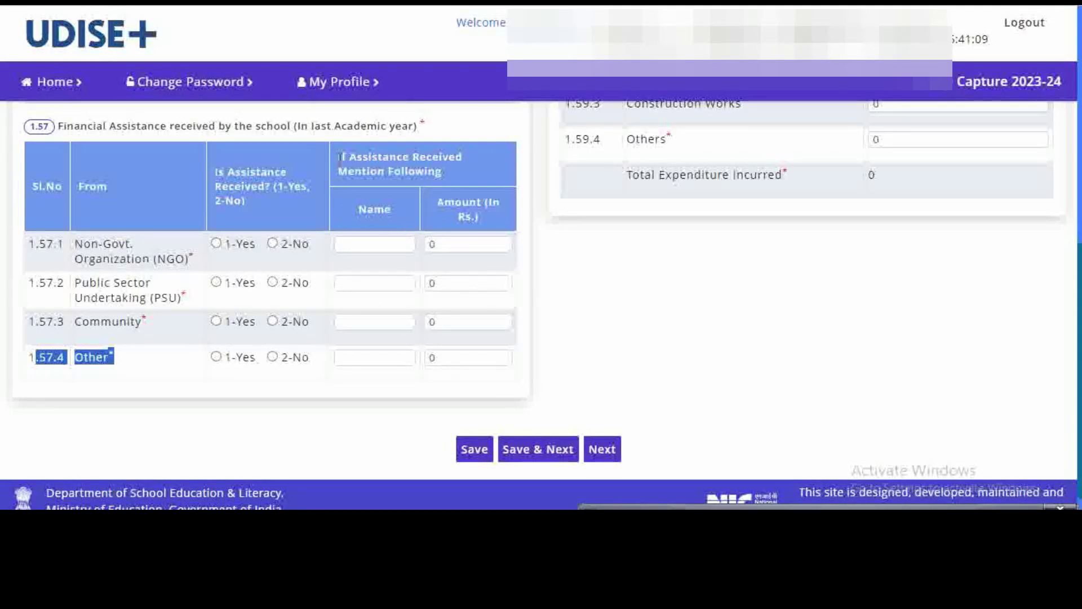
left_click_drag(340, 156, 485, 234)
Examine the 1.58 Inventory Register table, covering the ICT Items, Sports Equipment and Library Books rows
scroll(498, 363, "up", 5)
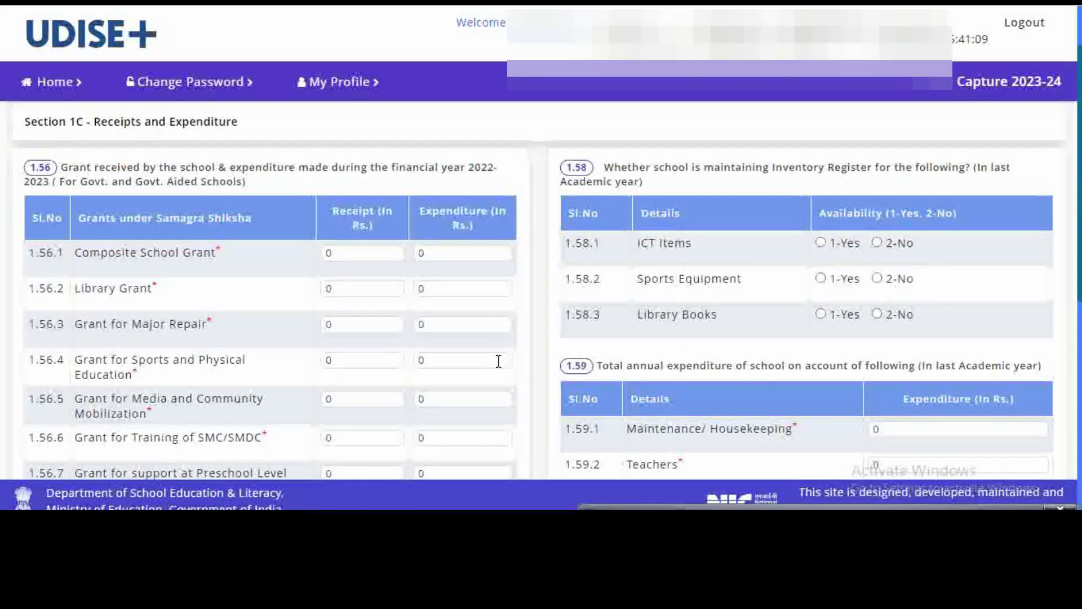
left_click_drag(614, 169, 834, 187)
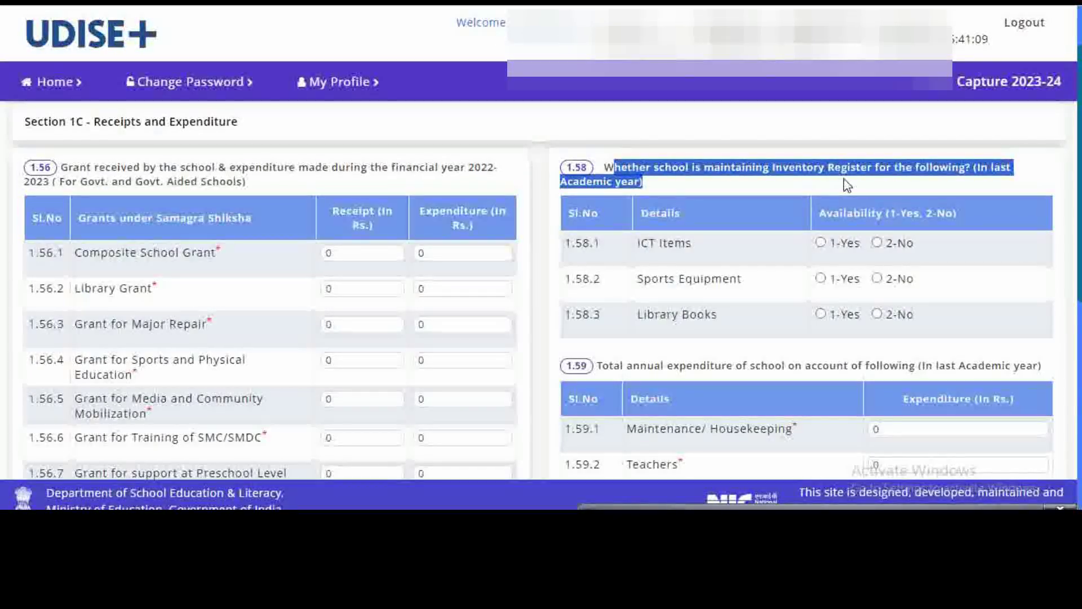
scroll(728, 226, "down", 1)
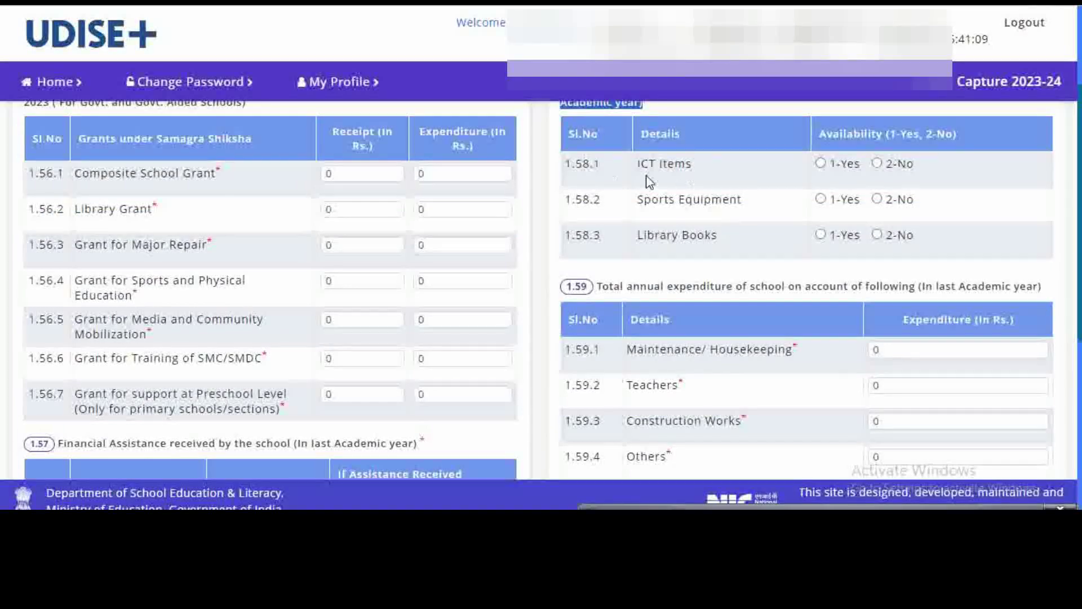
left_click_drag(571, 164, 689, 166)
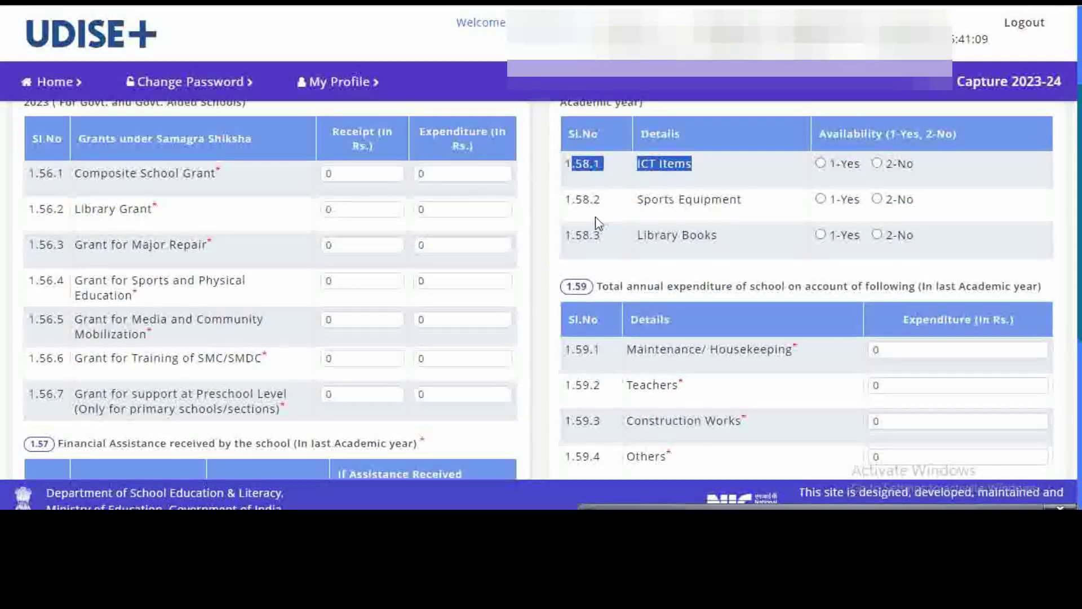
left_click_drag(583, 201, 723, 200)
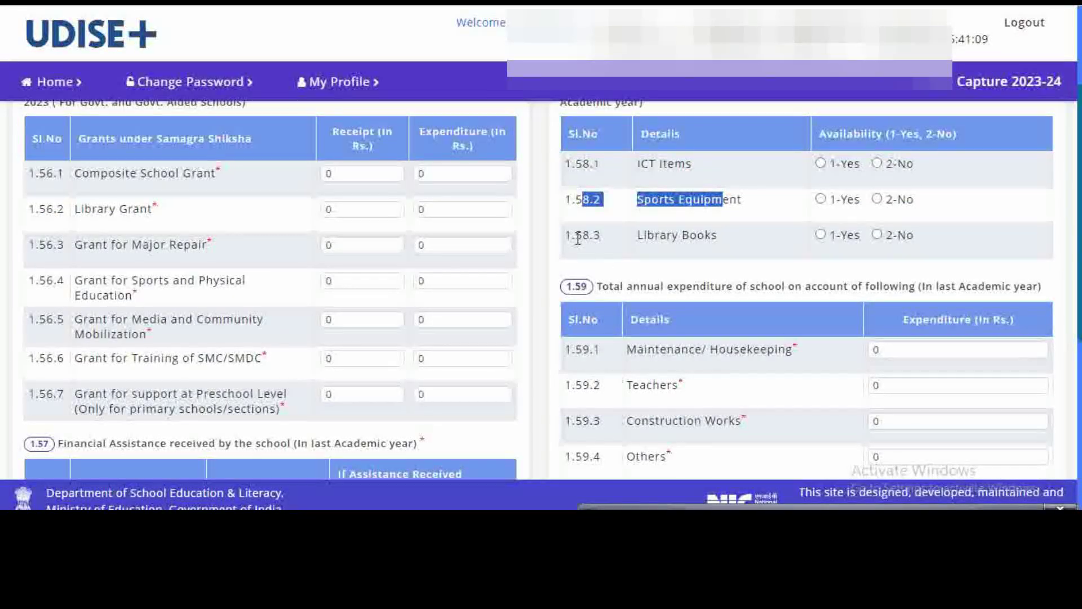
left_click_drag(578, 239, 700, 241)
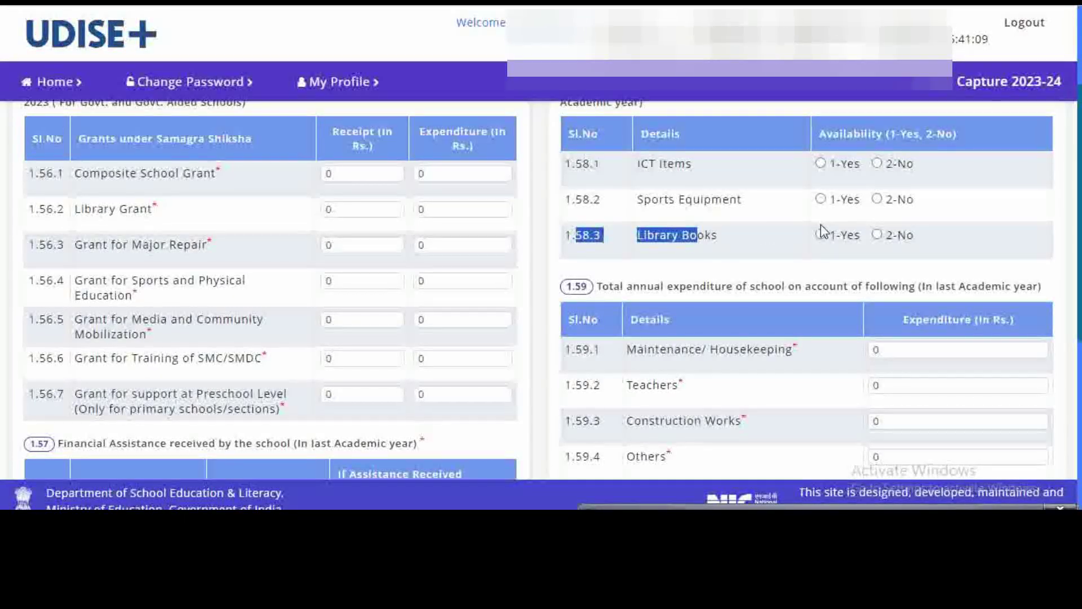
Review the 1.59 annual expenditure table from Maintenance/Housekeeping to Others and go on to Section 2, Physical Facilities, without saving
scroll(756, 251, "down", 1)
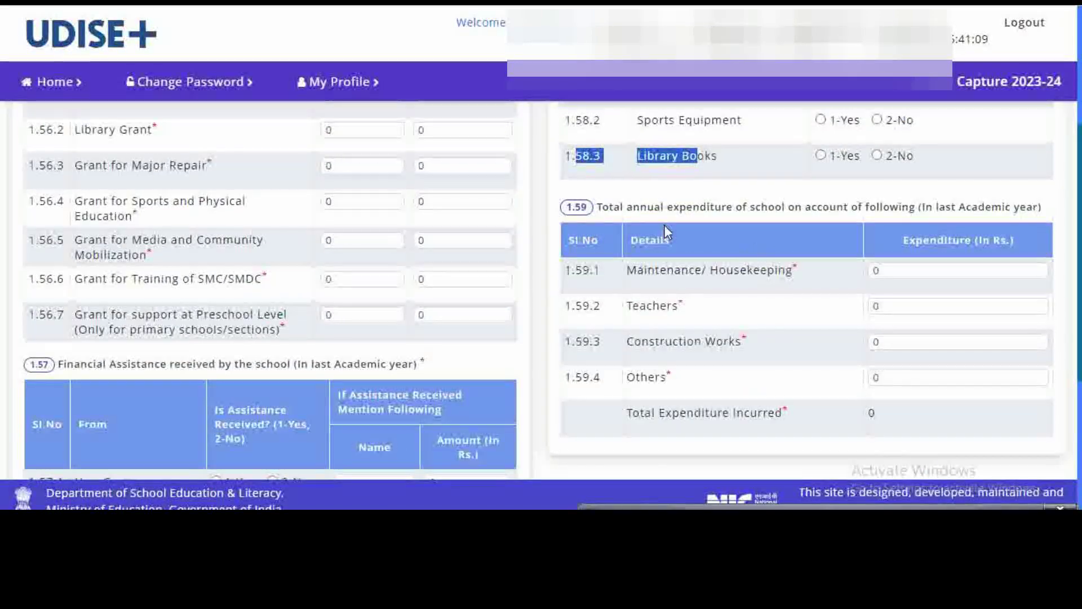
left_click_drag(598, 208, 928, 223)
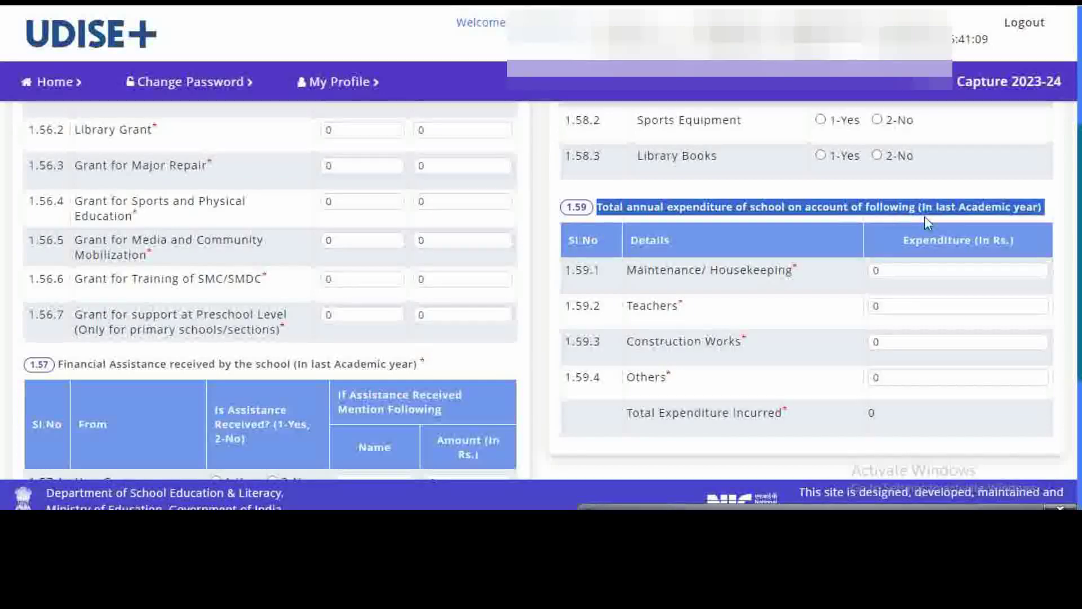
scroll(730, 286, "down", 1)
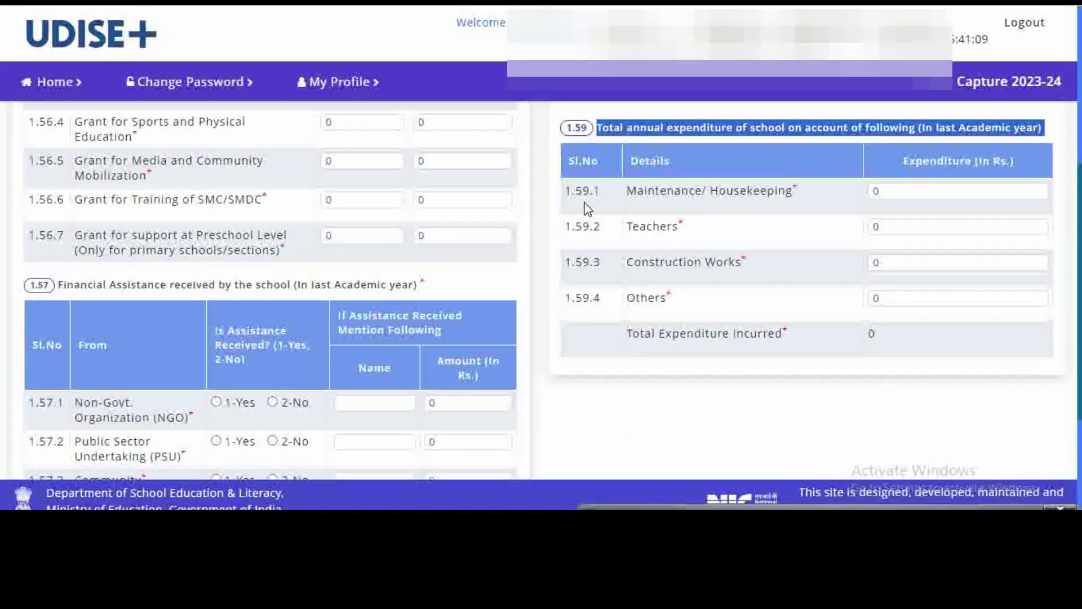
left_click_drag(577, 193, 801, 204)
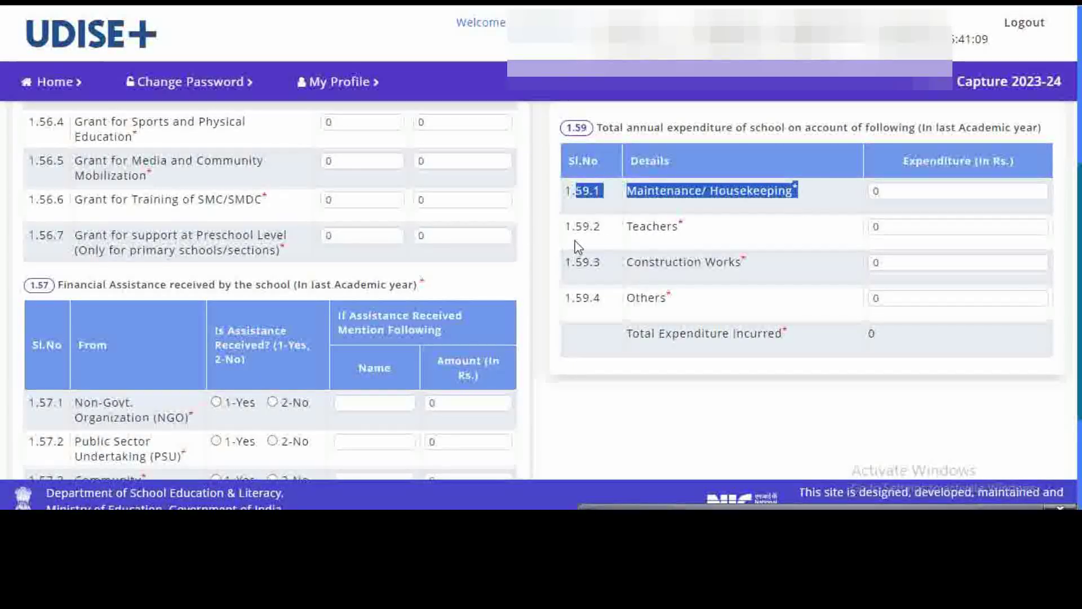
left_click_drag(565, 226, 703, 237)
left_click_drag(577, 264, 759, 273)
left_click_drag(577, 298, 715, 307)
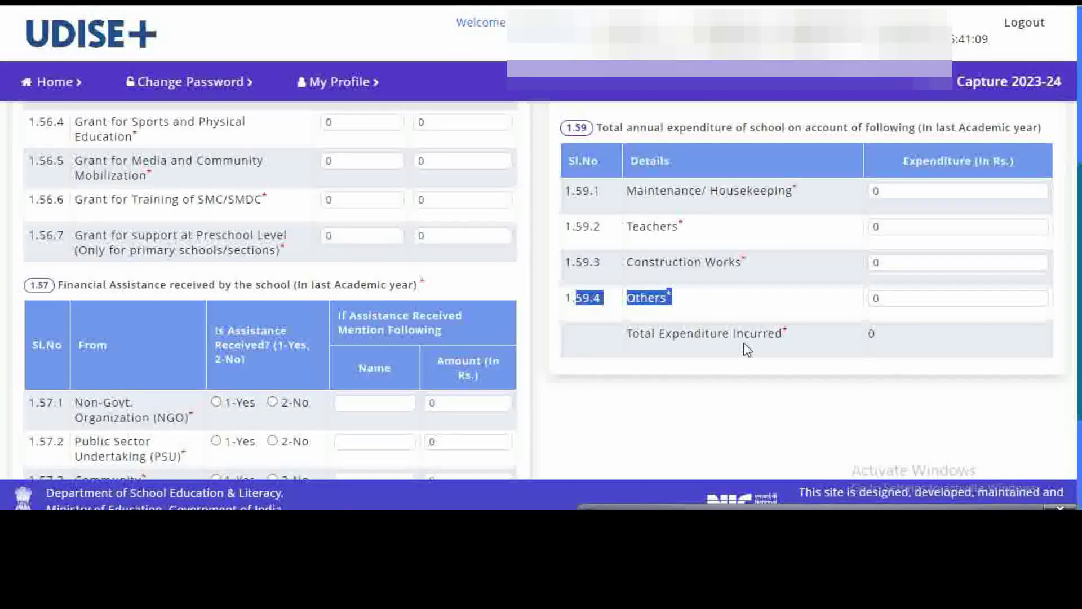
scroll(811, 316, "down", 3)
left_click(601, 459)
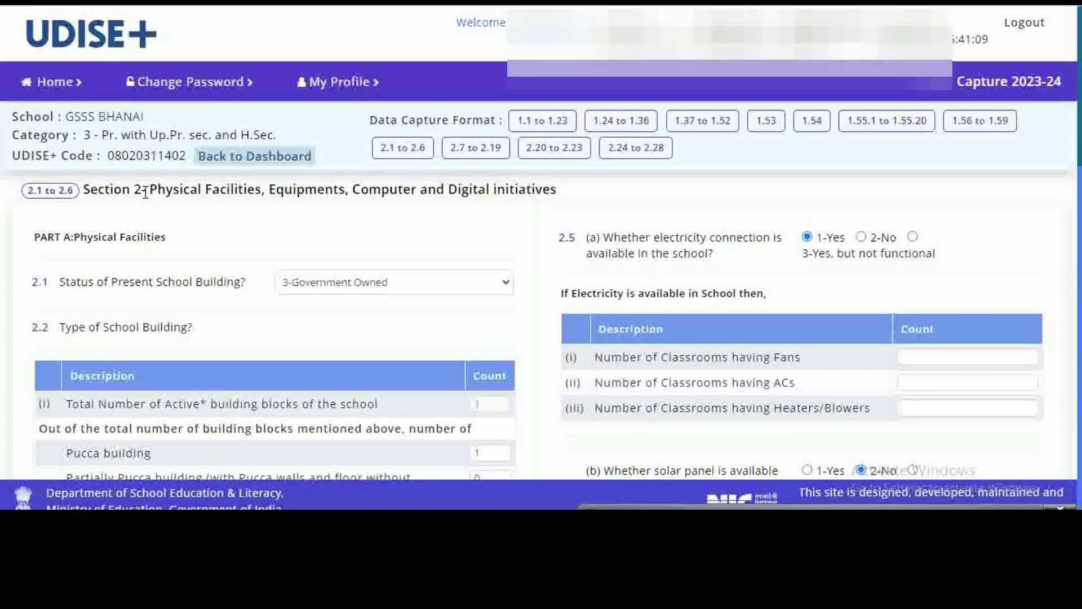
Read the Section 2 heading and question 2.1 on the status of the present school building
left_click_drag(147, 191, 479, 195)
left_click_drag(553, 207, 553, 201)
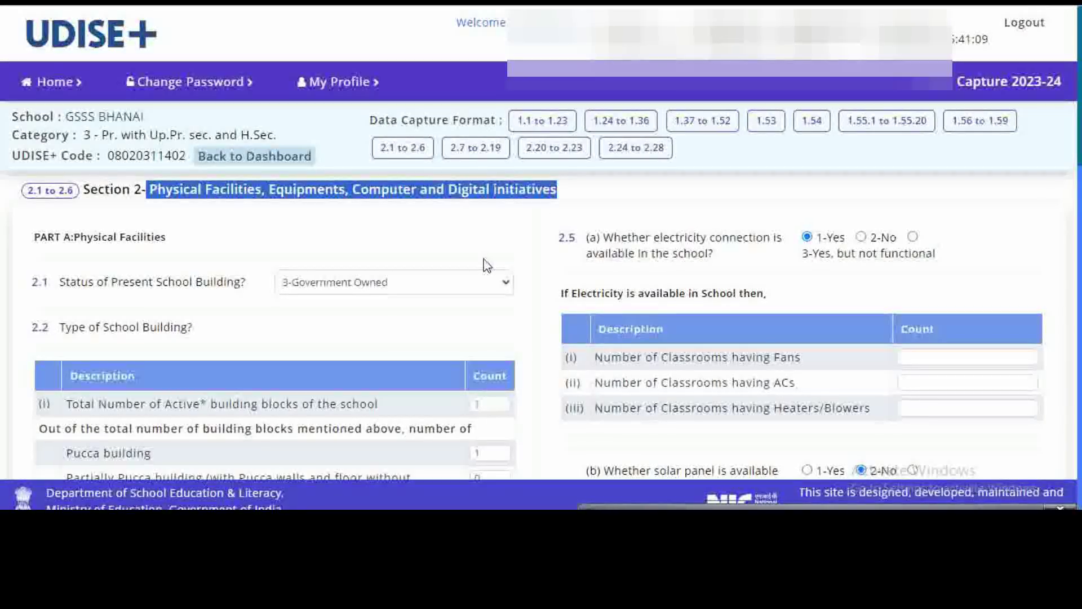
scroll(488, 265, "down", 1)
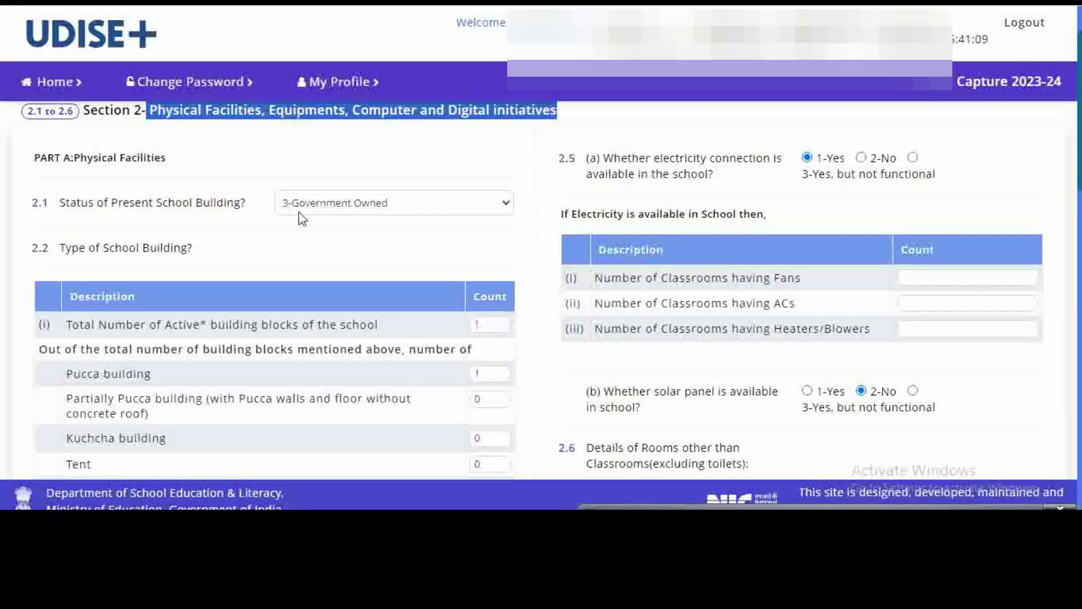
left_click_drag(34, 203, 248, 208)
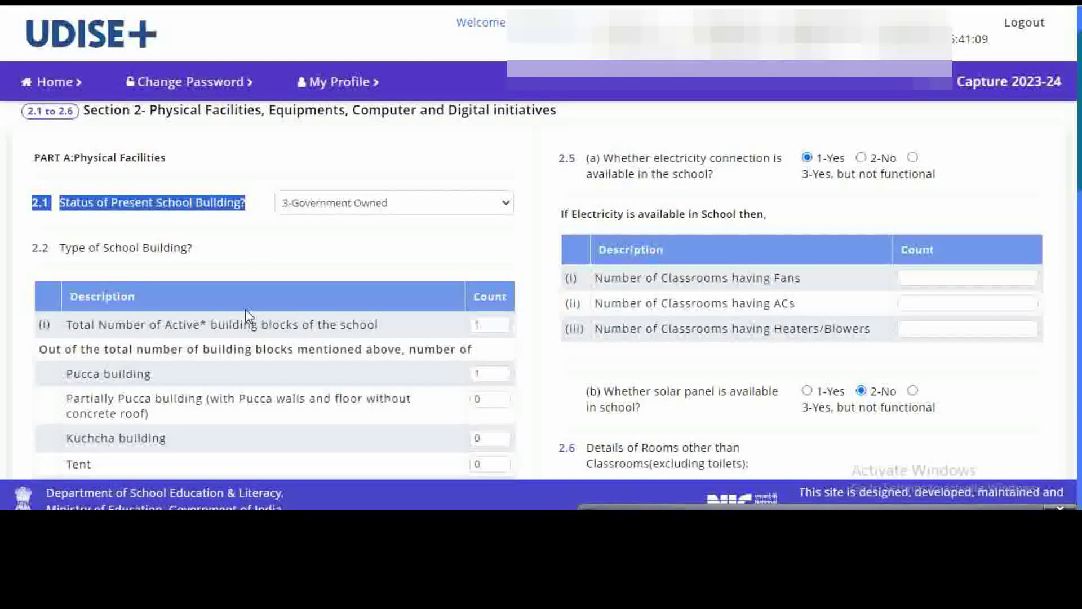
Examine the 2.2 Type of School Building table, from the total active building blocks to Building Under Construction
scroll(240, 316, "down", 1)
left_click_drag(33, 165, 181, 182)
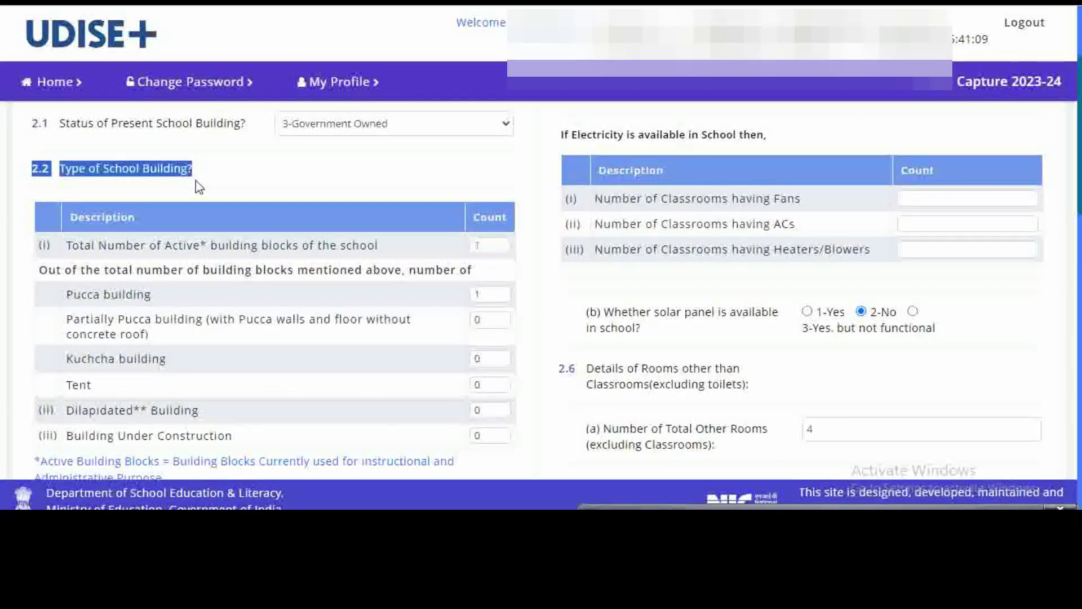
scroll(278, 303, "down", 1)
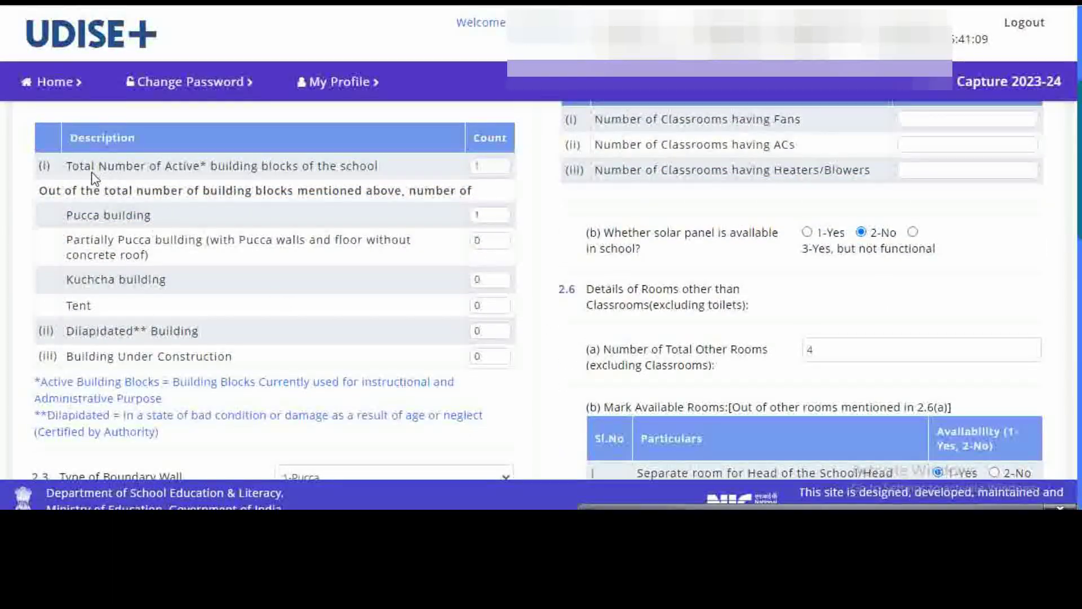
left_click_drag(86, 168, 398, 174)
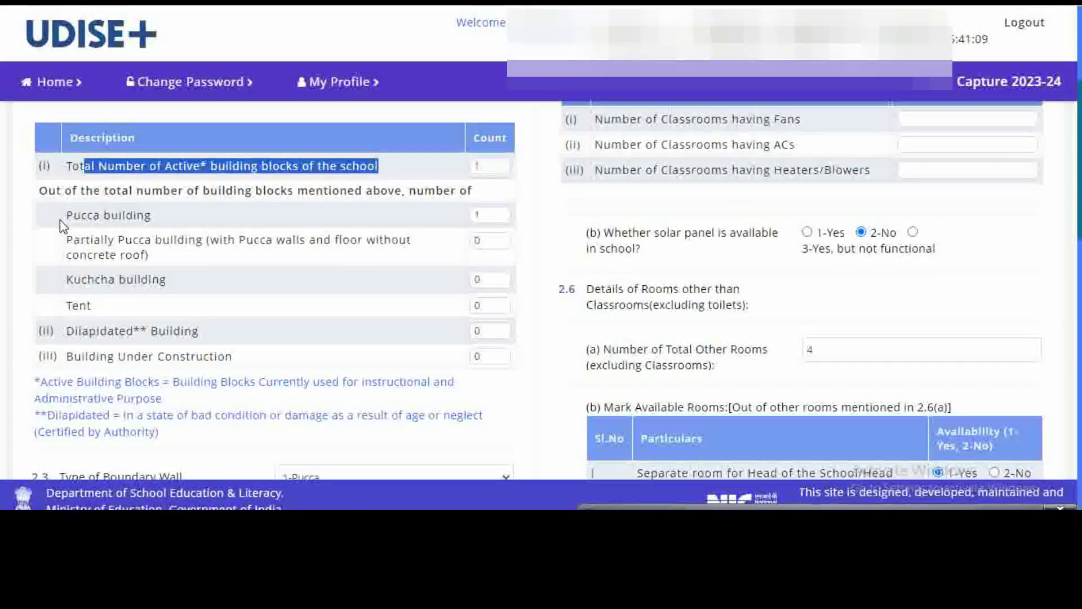
left_click_drag(67, 215, 152, 217)
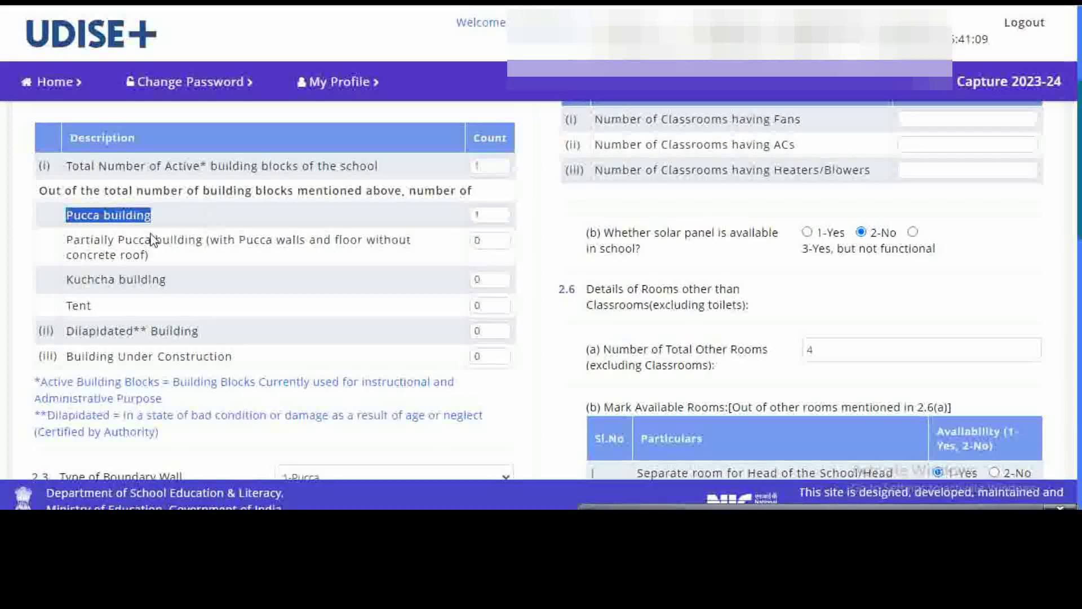
left_click_drag(66, 240, 270, 247)
scroll(258, 271, "down", 1)
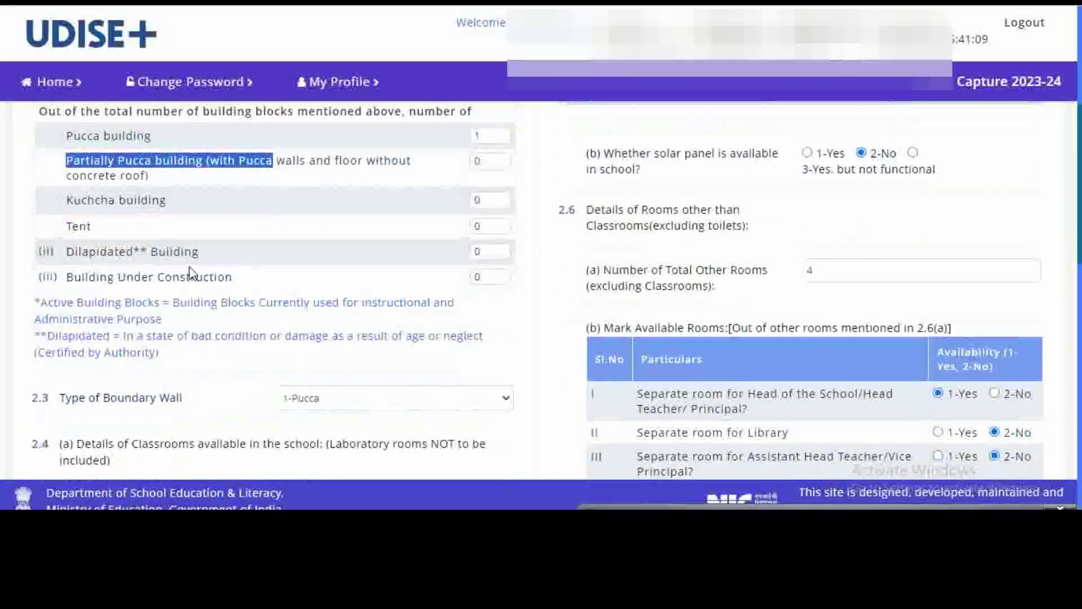
left_click_drag(74, 209, 179, 212)
left_click_drag(63, 231, 180, 246)
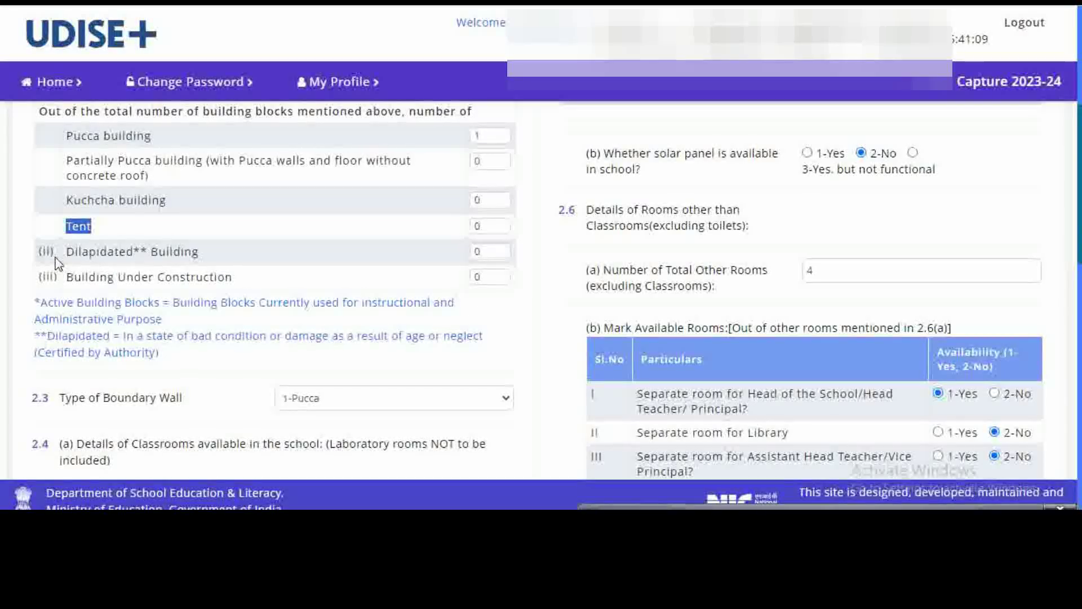
left_click_drag(63, 251, 204, 262)
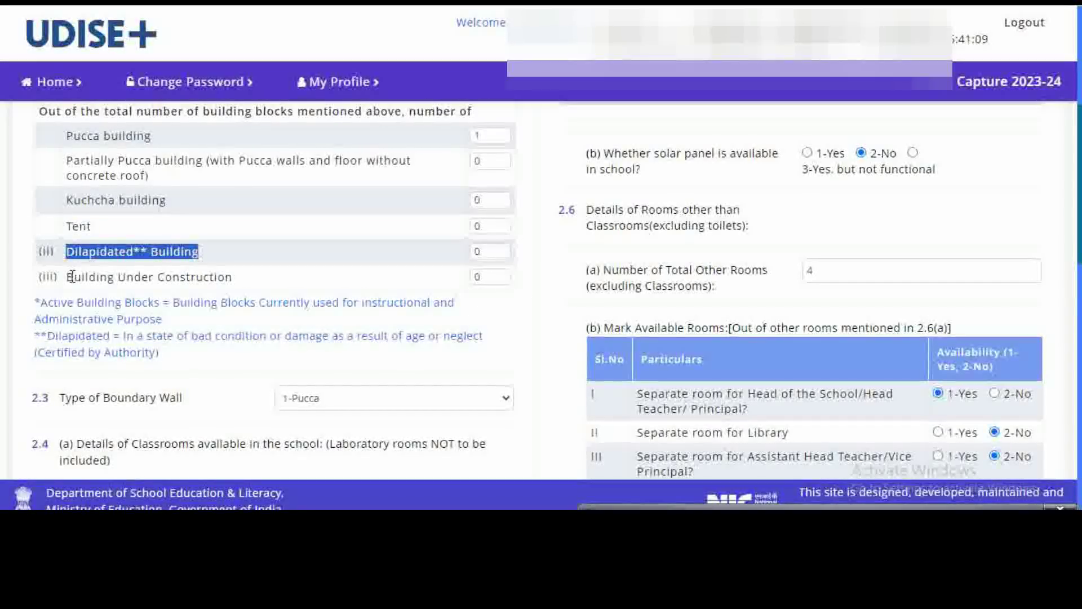
left_click_drag(73, 276, 236, 287)
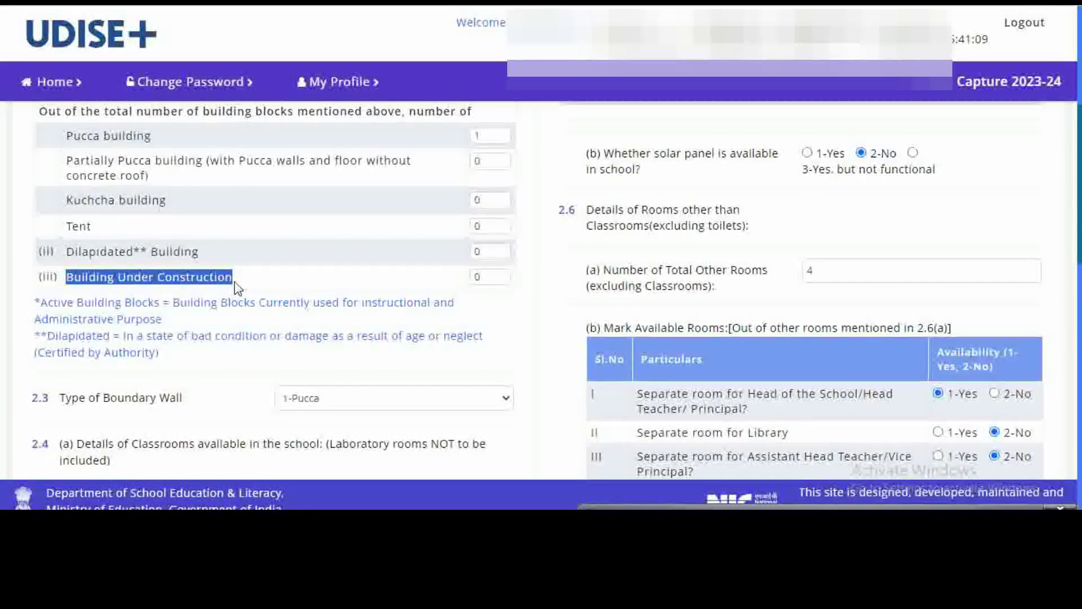
Check the available options for Type of Boundary Wall (2.3) without changing the selection
scroll(237, 286, "down", 3)
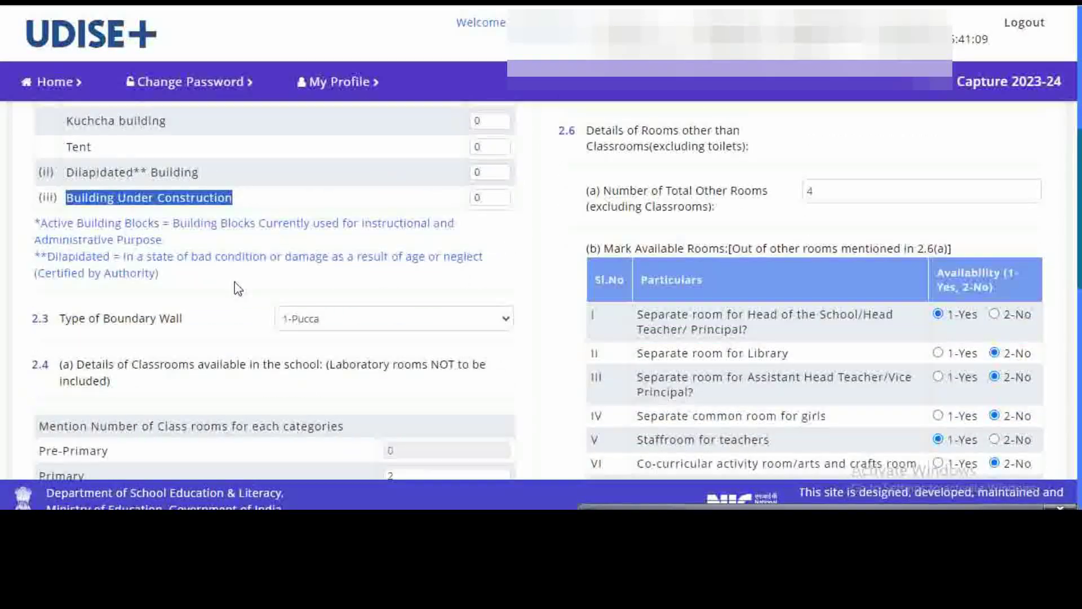
left_click_drag(60, 239, 186, 249)
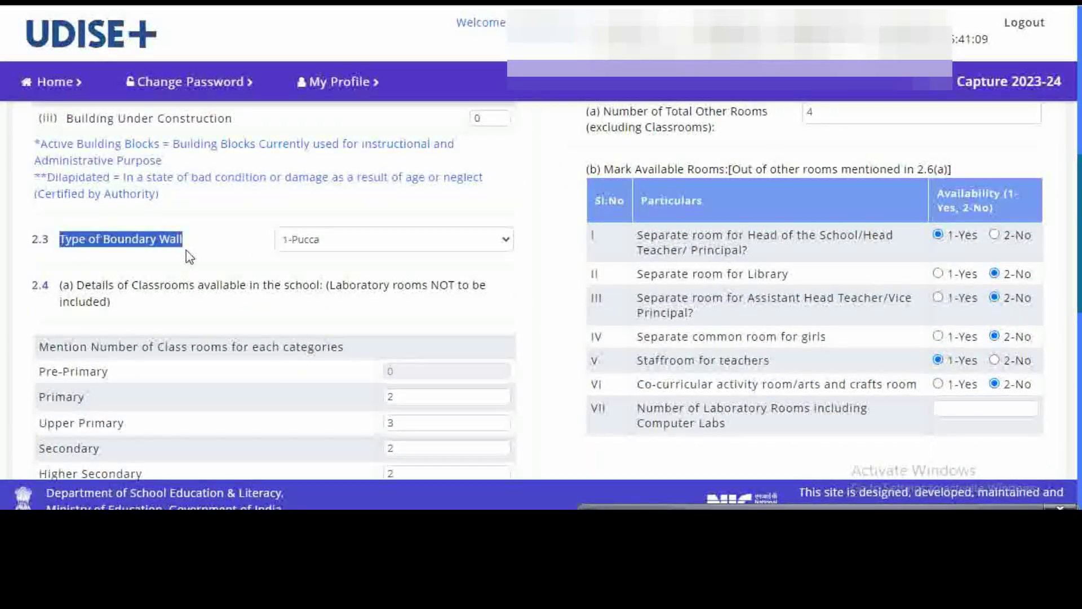
scroll(229, 302, "down", 1)
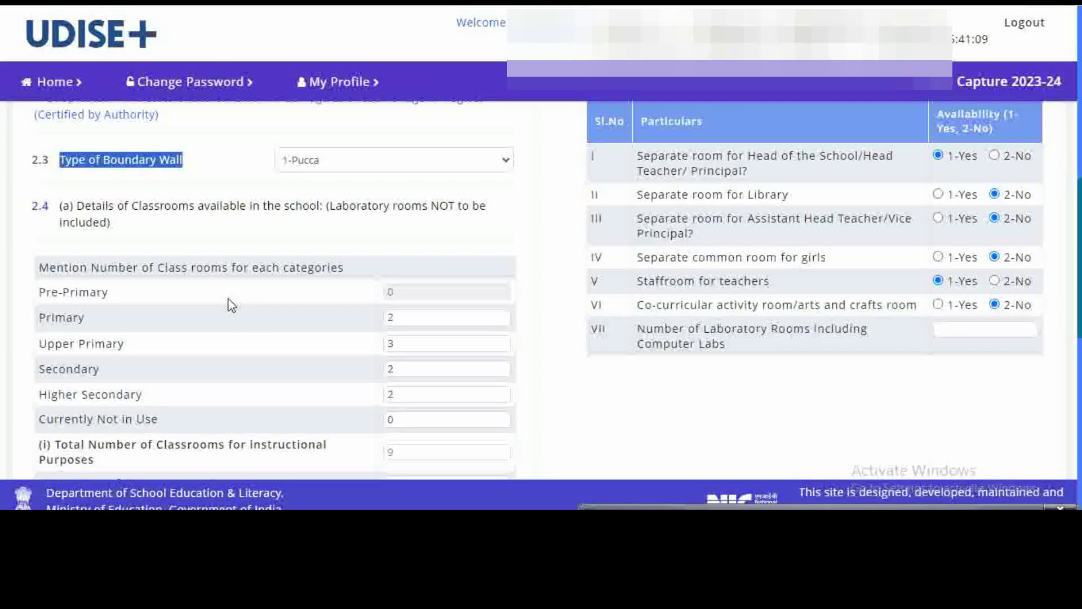
left_click(331, 165)
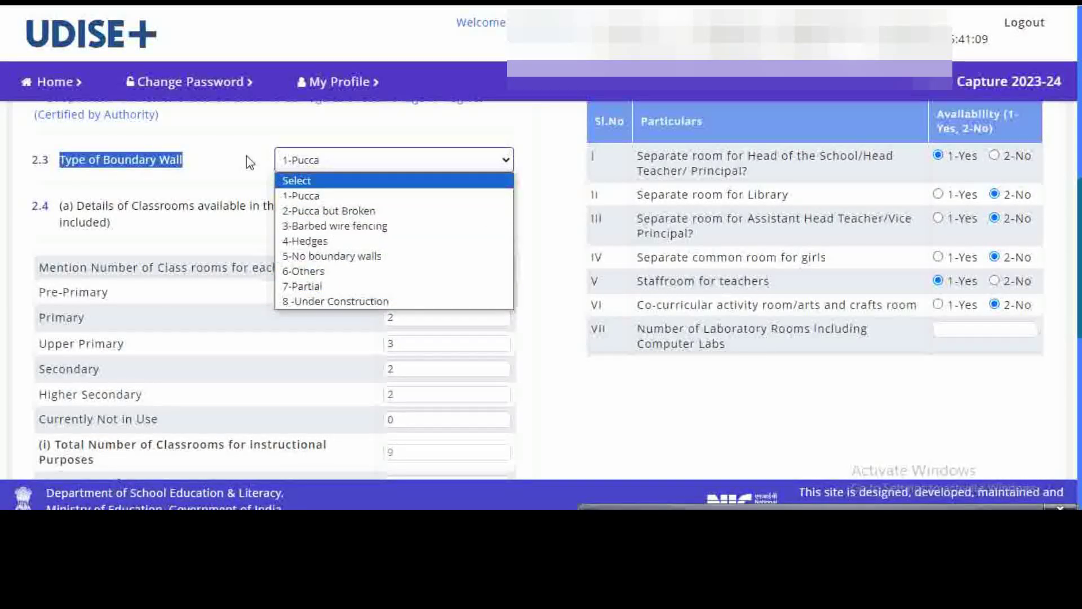
left_click(201, 146)
Examine the 2.4(a) classroom details, from the Pre-Primary category to the number of classrooms in dilapidated condition
left_click_drag(73, 206, 225, 219)
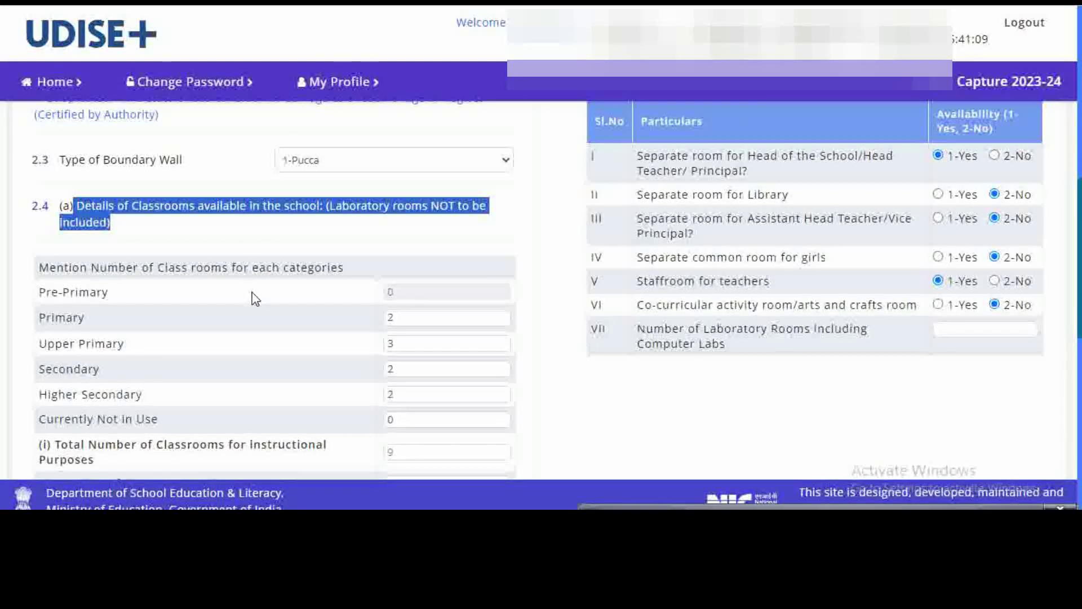
scroll(252, 296, "down", 1)
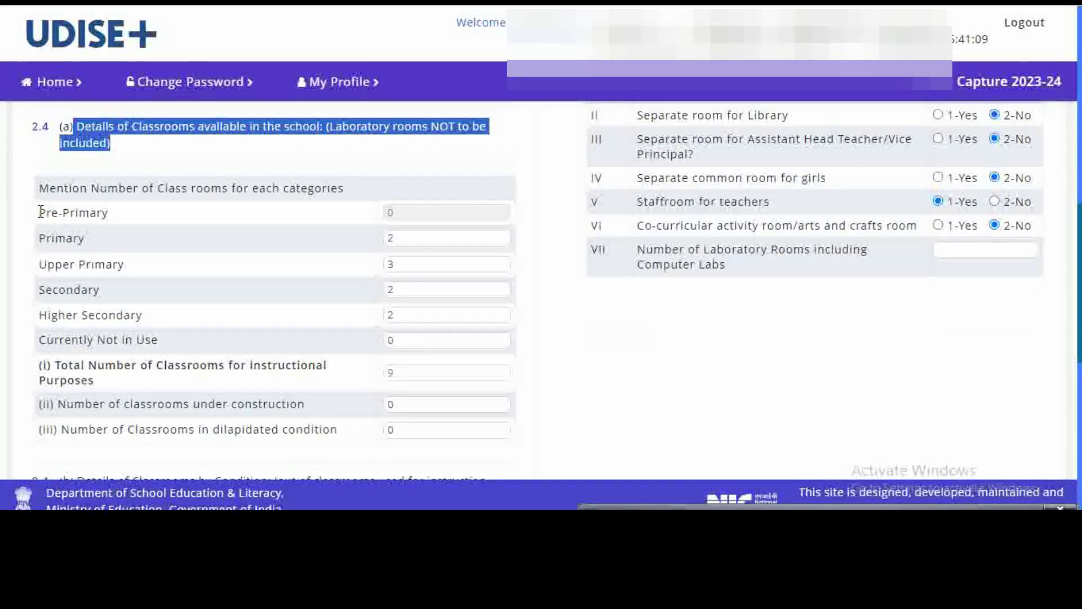
left_click_drag(40, 212, 134, 214)
left_click_drag(34, 248, 103, 247)
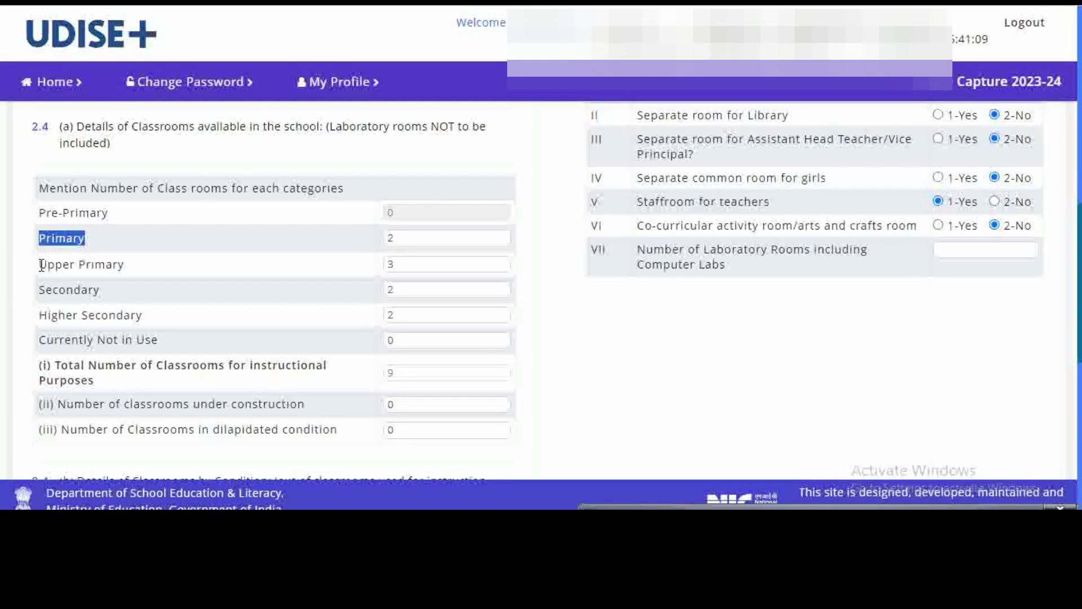
left_click_drag(41, 265, 145, 281)
left_click_drag(40, 300, 121, 319)
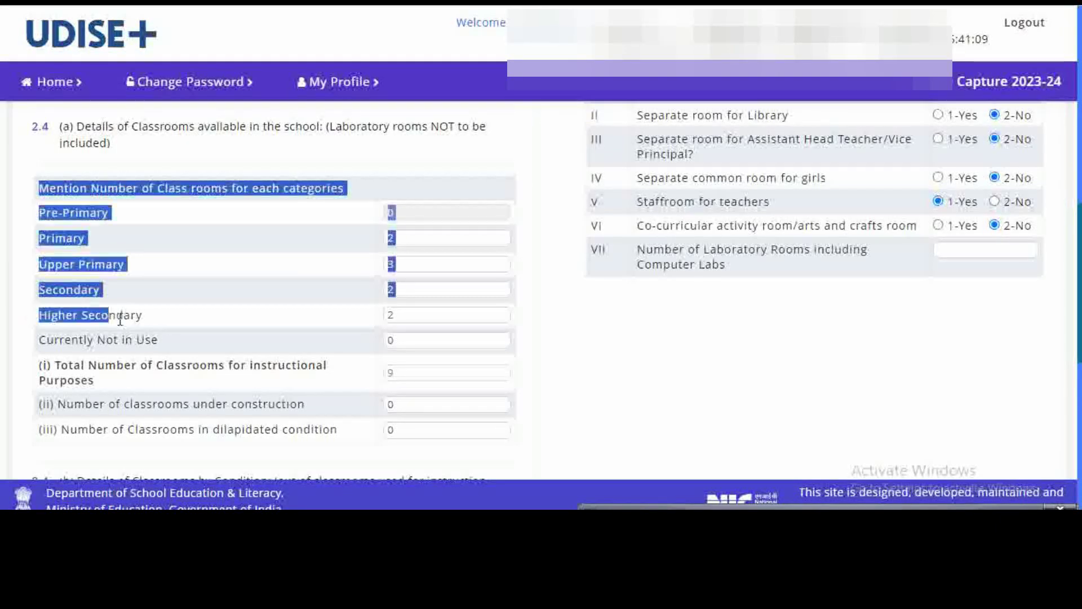
left_click_drag(38, 338, 158, 362)
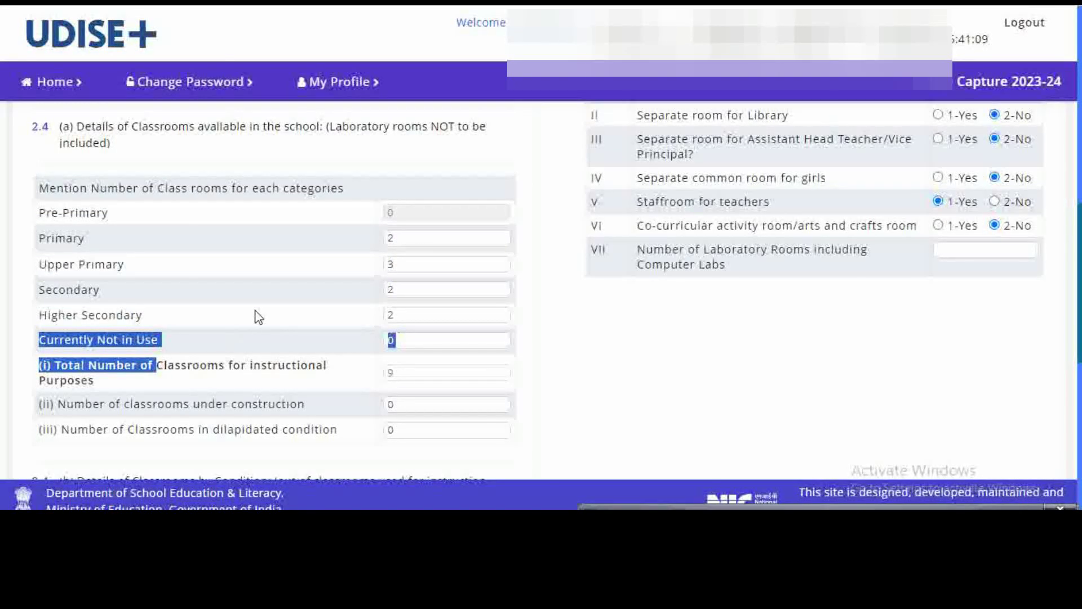
scroll(258, 317, "down", 3)
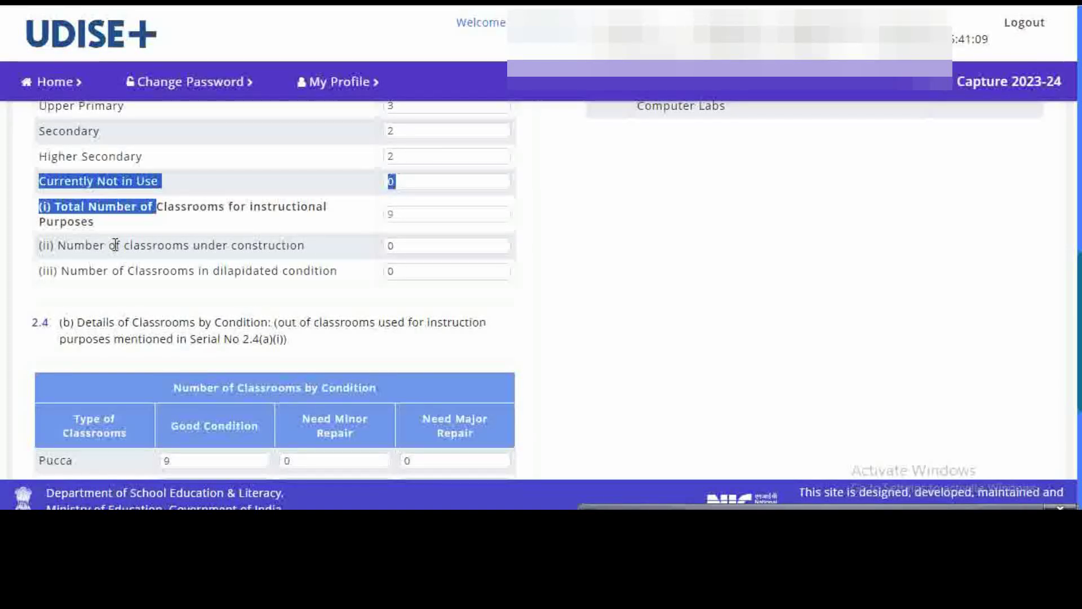
left_click_drag(59, 248, 338, 260)
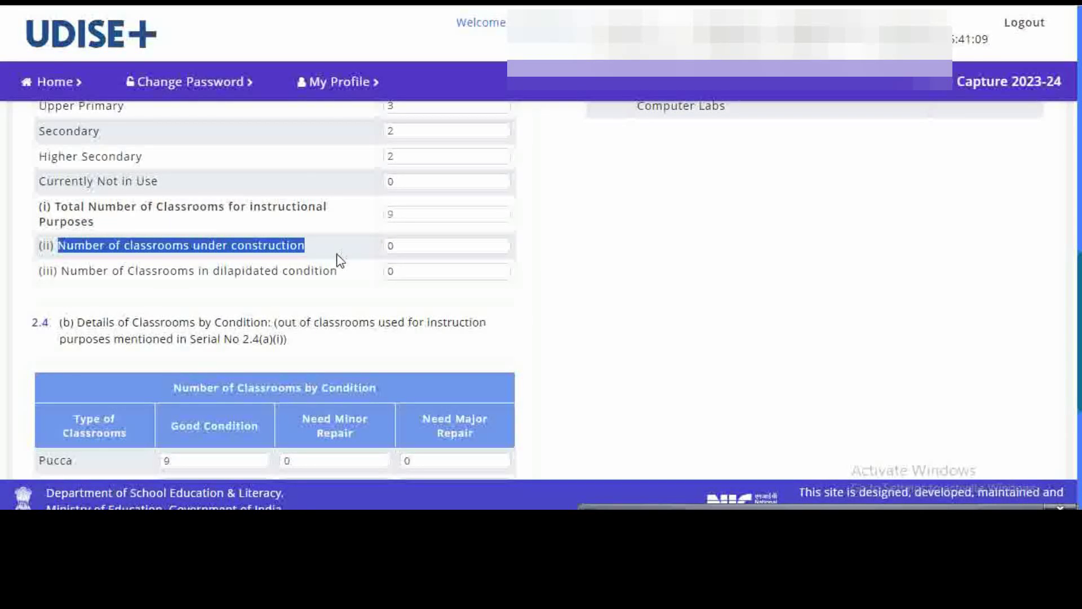
left_click_drag(70, 275, 331, 276)
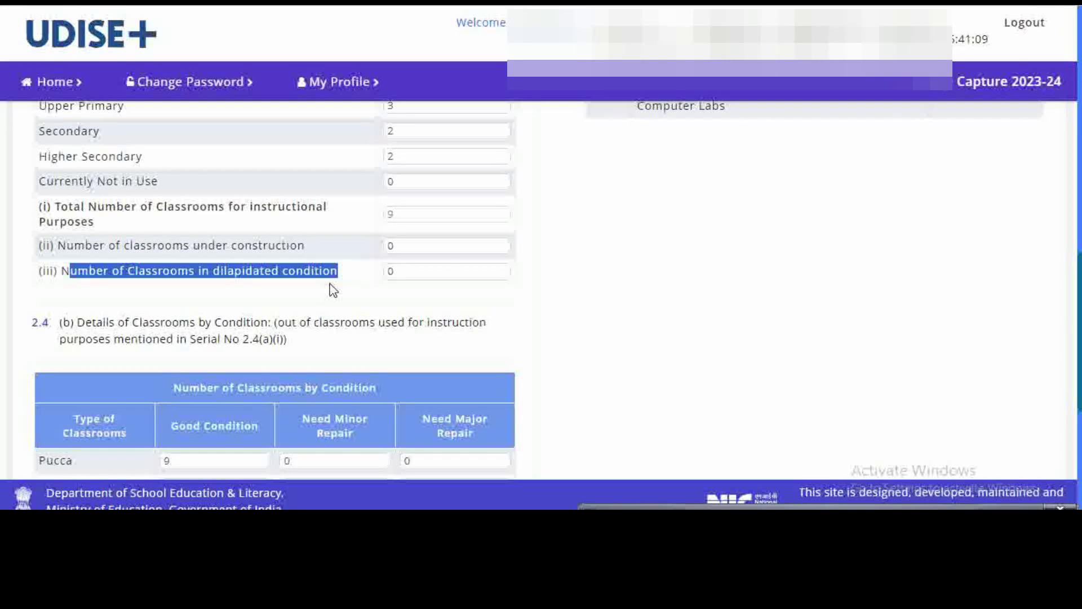
Examine the 2.4(b) table of classrooms by condition, covering the Pucca, Partially Pucca, Kuchcha and Tent rows
scroll(333, 290, "down", 1)
scroll(360, 206, "down", 1)
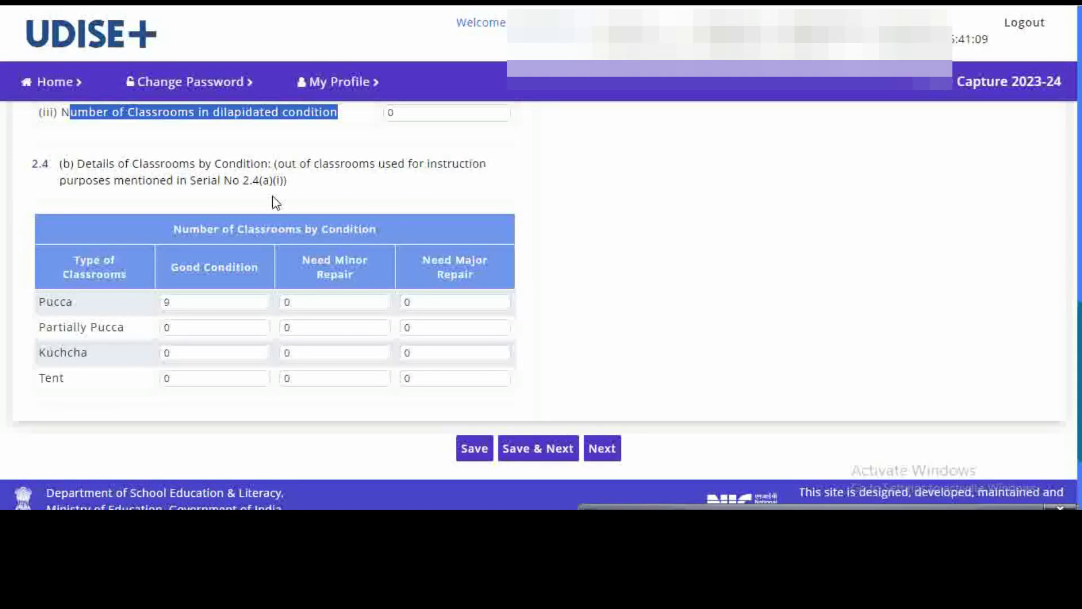
scroll(275, 202, "down", 1)
scroll(276, 202, "up", 1)
scroll(330, 260, "down", 1)
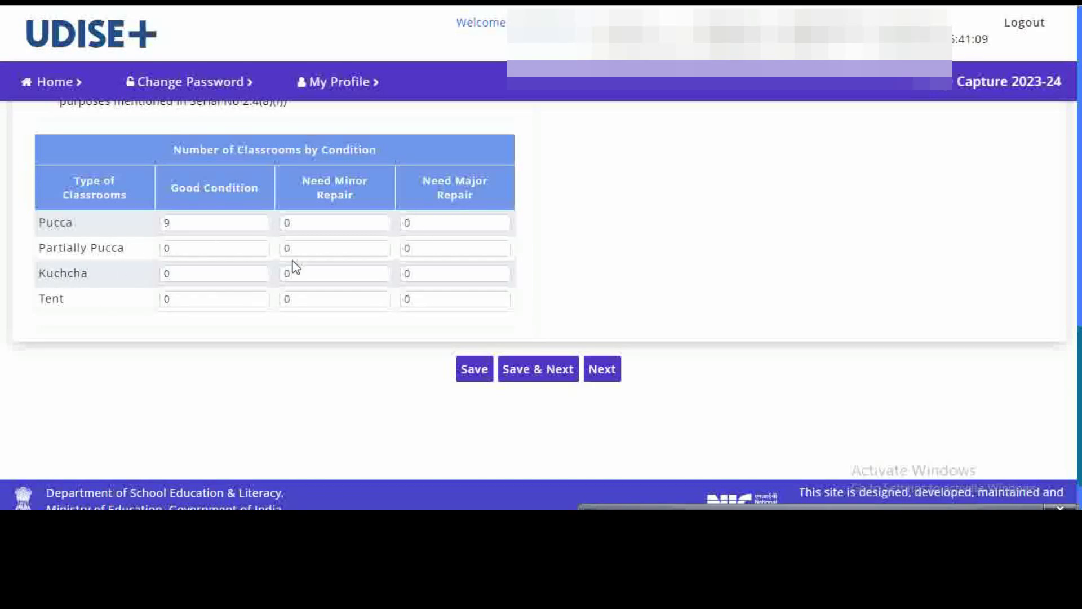
Read question 2.5(a) on the electricity connection and its rows for classrooms having fans, ACs and heaters/blowers
scroll(304, 265, "up", 15)
scroll(320, 265, "up", 3)
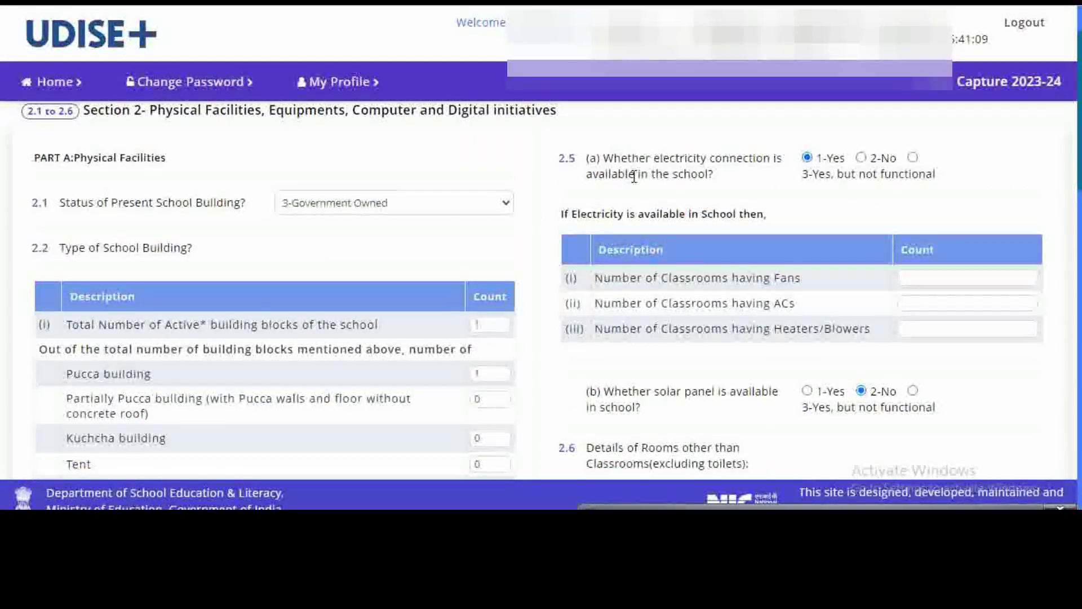
left_click_drag(561, 158, 781, 185)
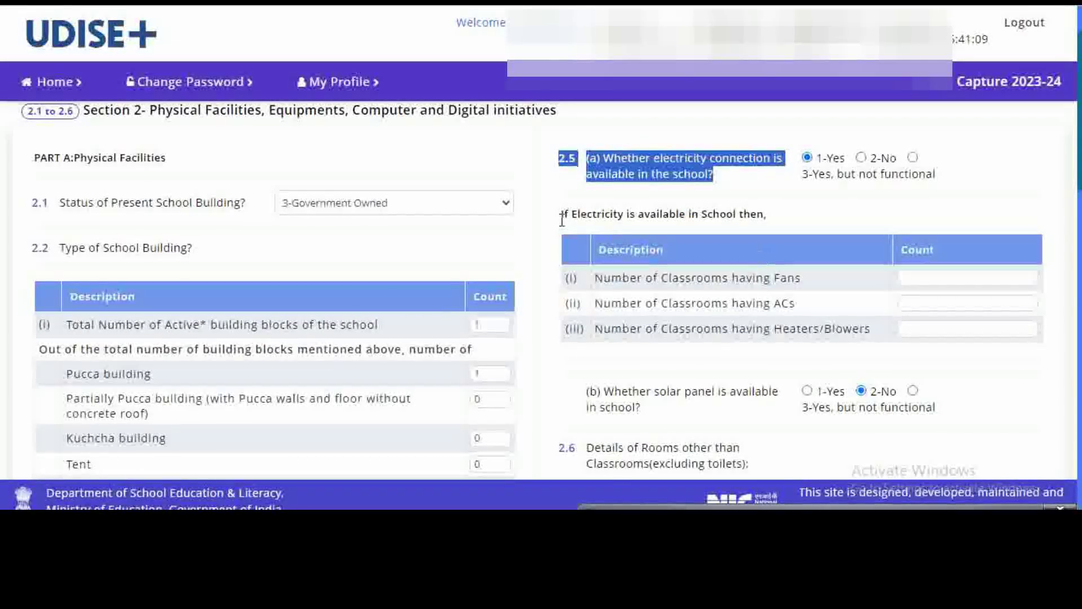
left_click_drag(567, 214, 784, 220)
scroll(699, 239, "down", 1)
left_click_drag(590, 204, 798, 204)
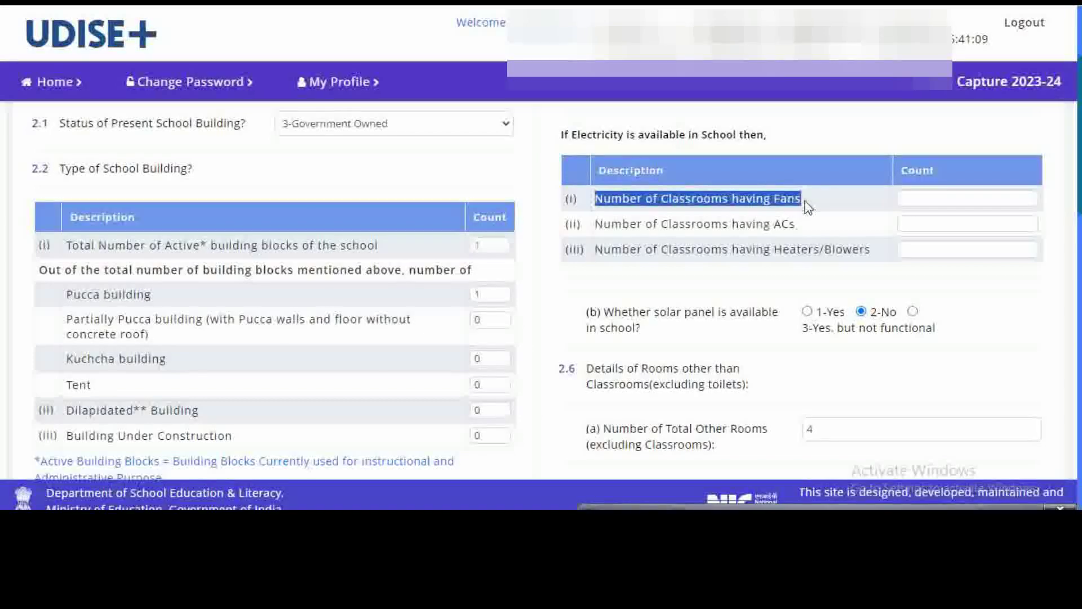
left_click_drag(596, 228, 795, 230)
left_click_drag(607, 249, 866, 249)
Read question 2.5(b) on whether a solar panel is available in the school
scroll(736, 239, "down", 2)
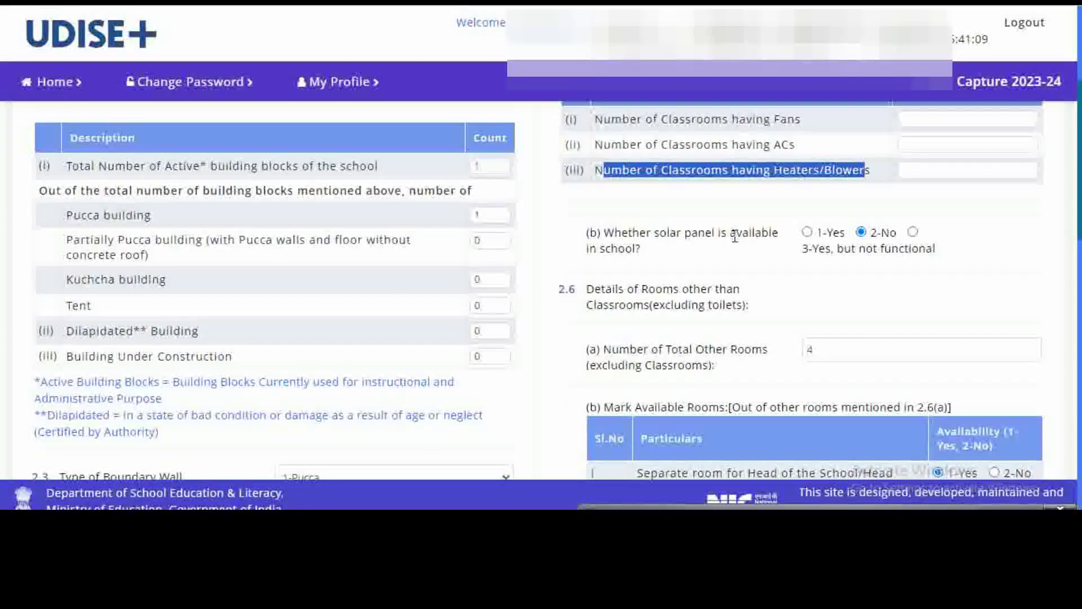
scroll(661, 217, "down", 2)
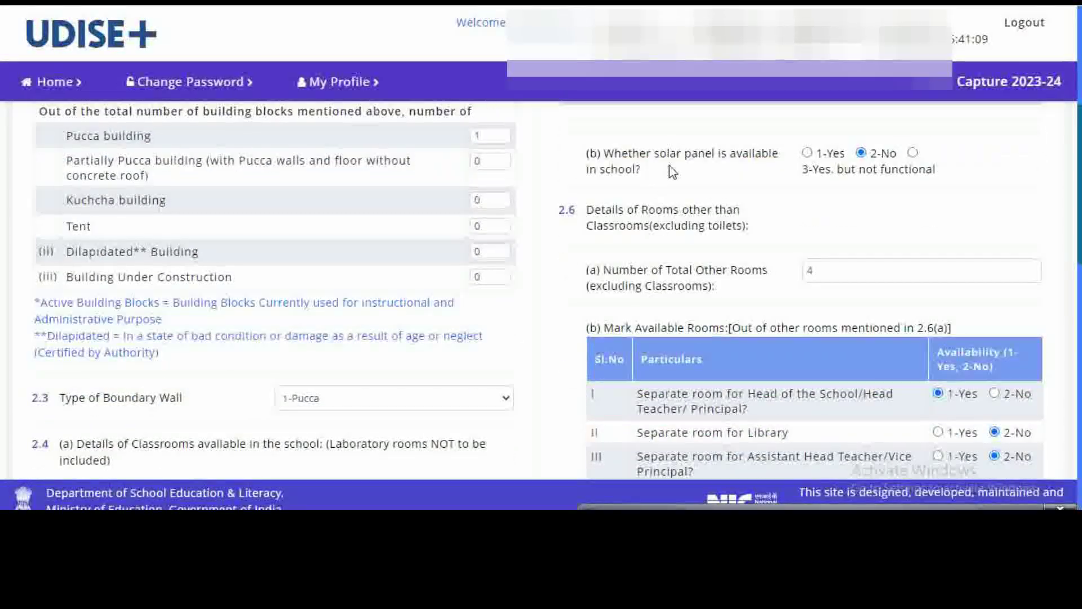
left_click_drag(588, 158, 711, 178)
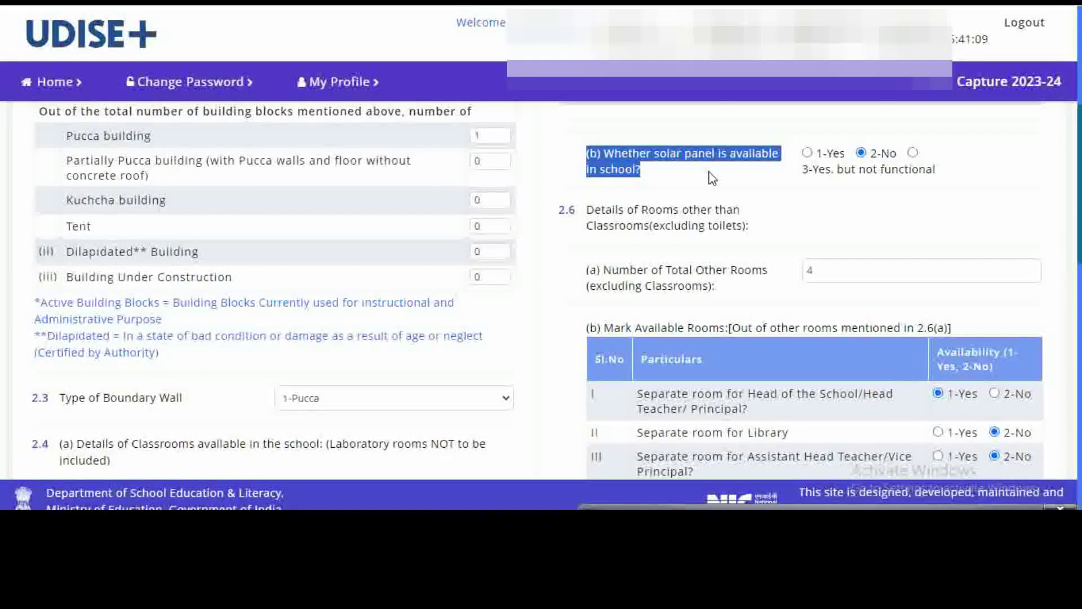
Read the 2.6 heading on rooms other than classrooms, the total other rooms field and the 2.6(b) instruction to mark available rooms
left_click(586, 215)
left_click_drag(586, 215, 744, 231)
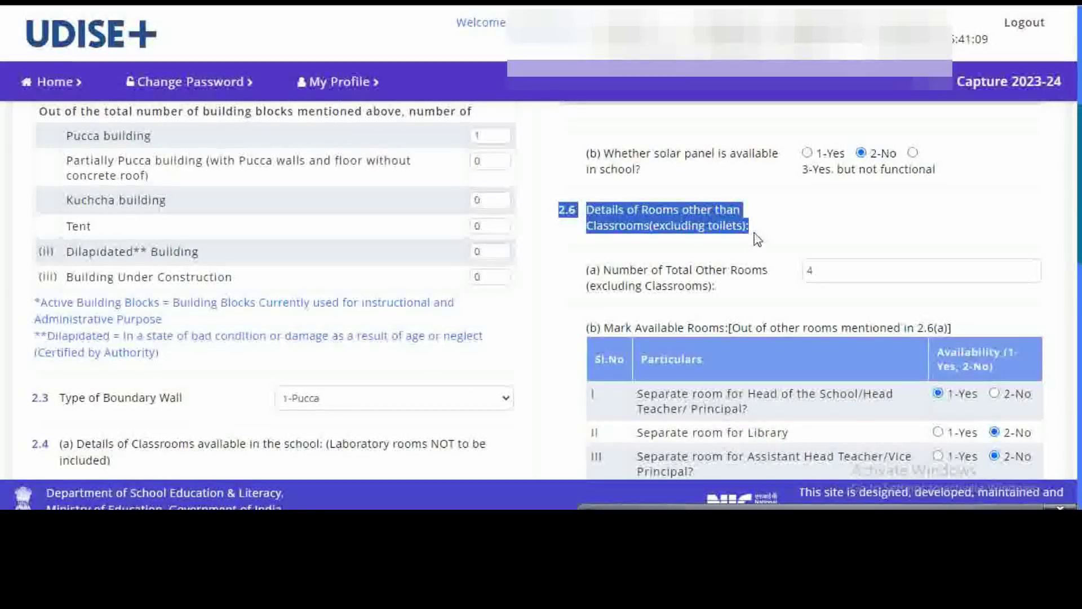
scroll(724, 314, "down", 1)
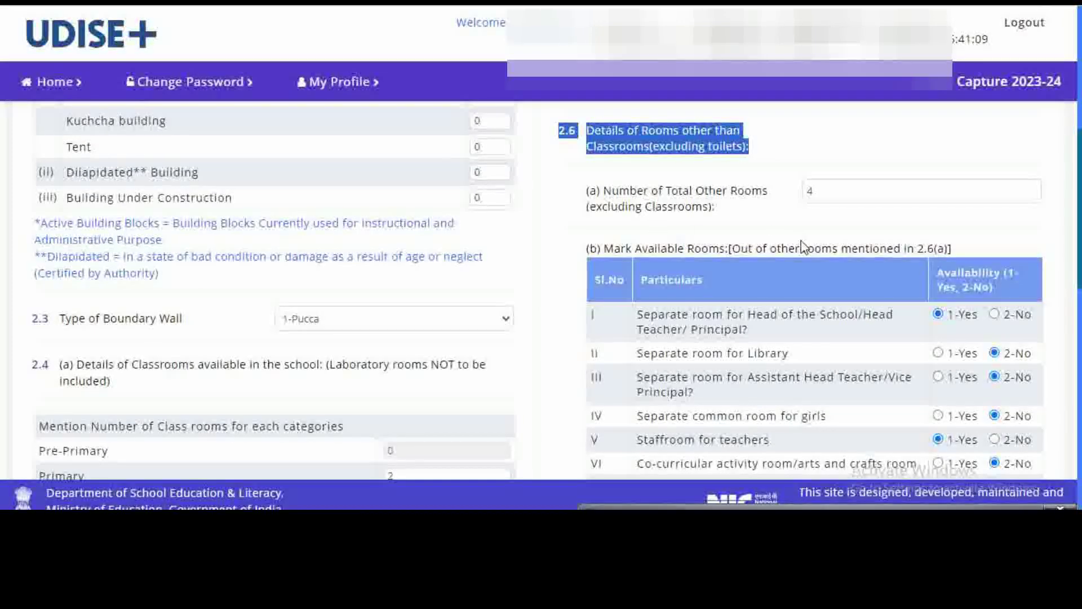
scroll(803, 247, "down", 1)
left_click_drag(606, 169, 967, 168)
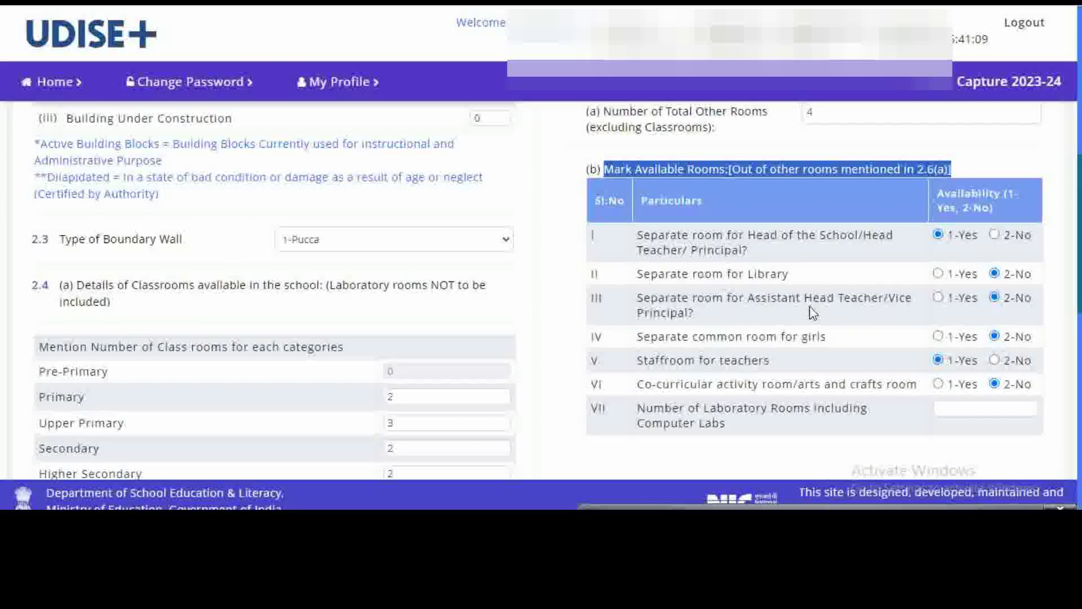
Examine the 2.6(b) room list, from the separate room for the Head of the School to the number of laboratory rooms
scroll(812, 313, "down", 1)
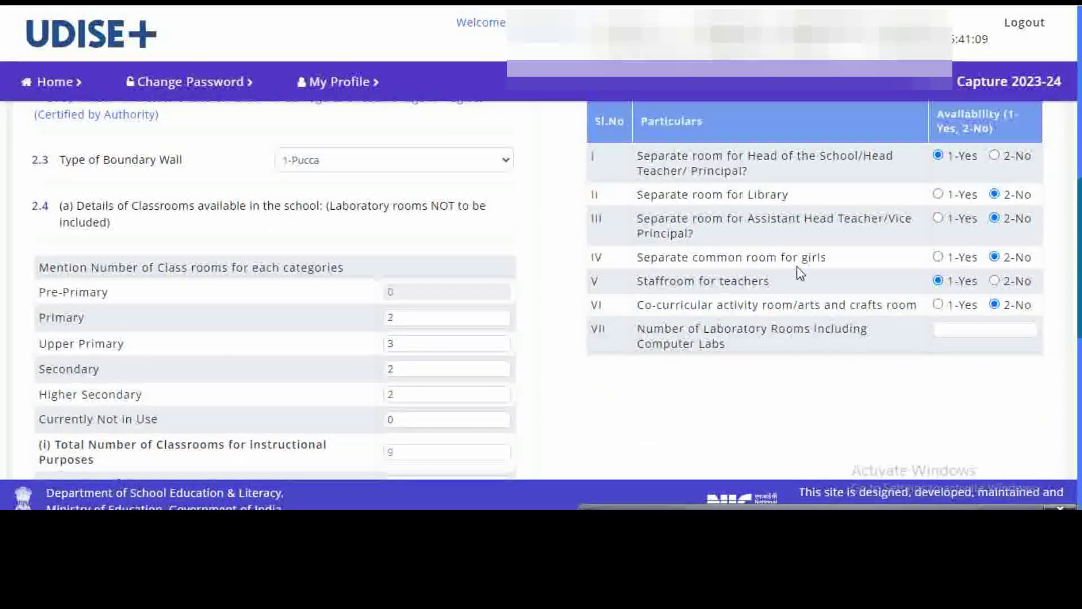
left_click_drag(636, 162, 801, 178)
left_click_drag(637, 196, 780, 213)
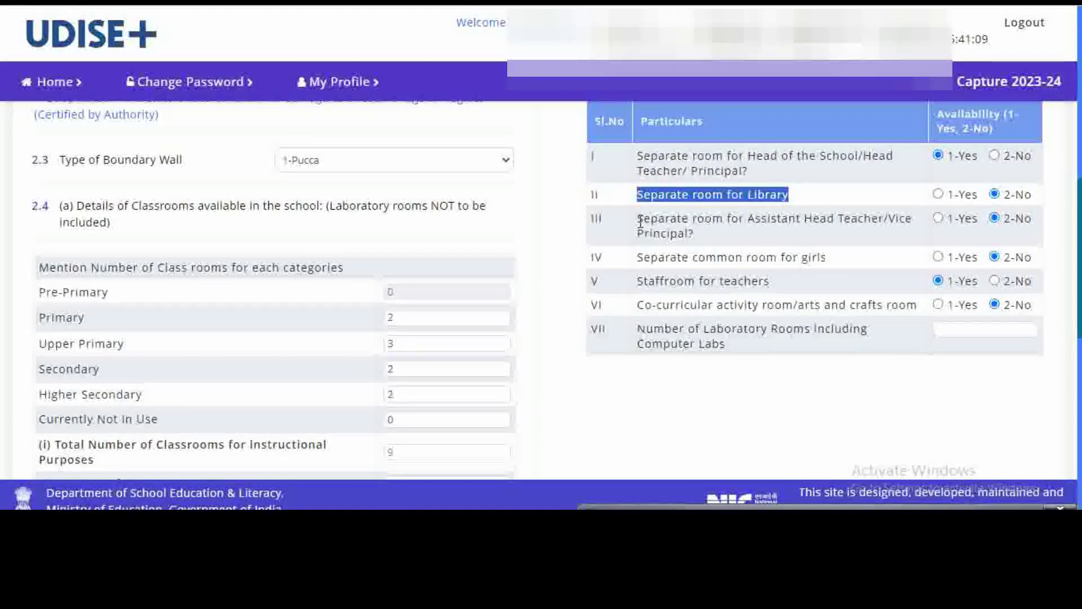
left_click_drag(638, 220, 715, 232)
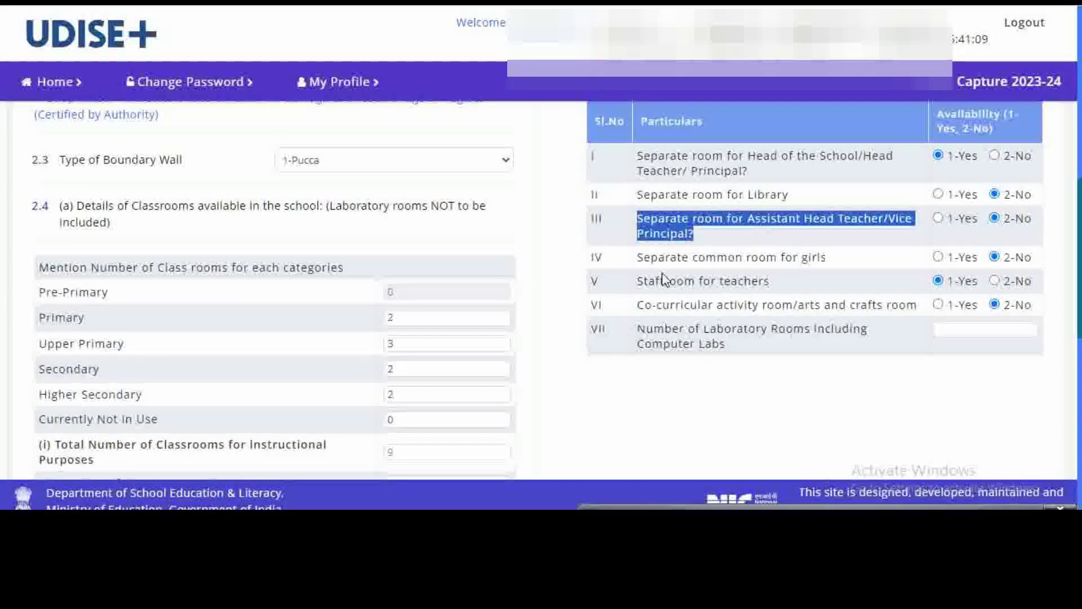
left_click_drag(637, 259, 829, 271)
left_click_drag(637, 282, 779, 288)
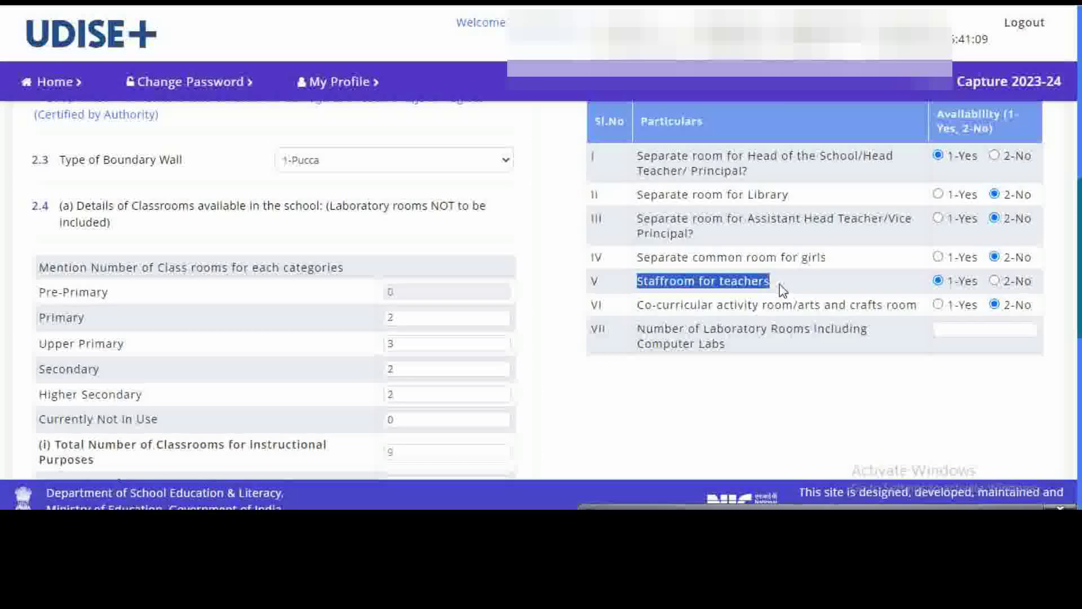
left_click(644, 305)
left_click_drag(644, 305, 848, 306)
left_click_drag(646, 337, 794, 351)
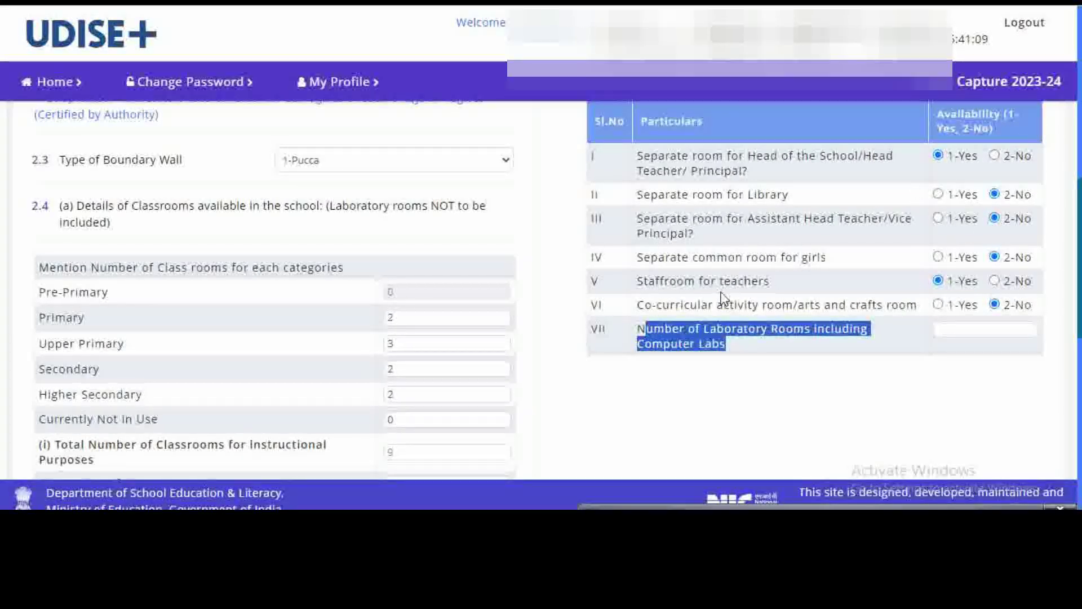
Proceed from the 2.1 to 2.6 page to the Toilet Facility page (2.7 to 2.19) without saving
scroll(722, 297, "up", 10)
scroll(722, 293, "down", 12)
scroll(722, 292, "down", 4)
scroll(724, 298, "down", 5)
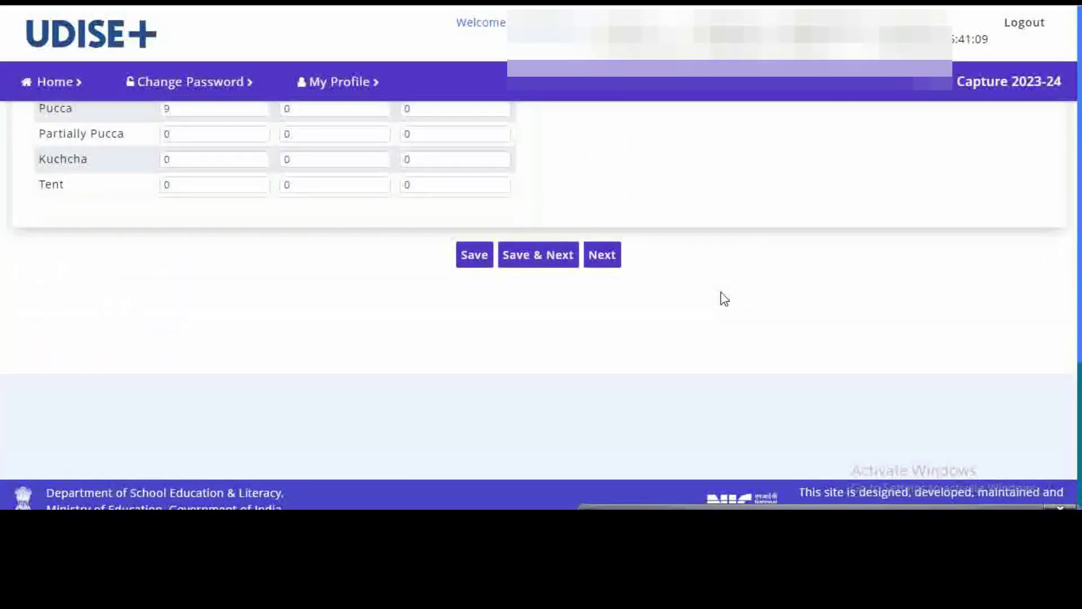
left_click(619, 257)
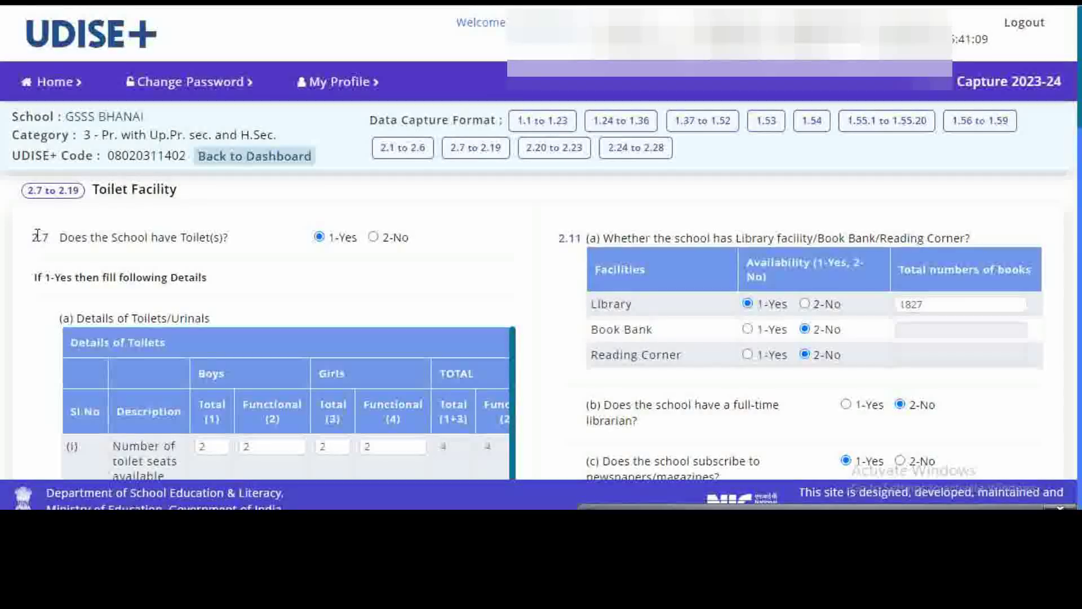
Read question 2.7 on school toilets and the 2.7(a) row for toilet seats excluding CWSN friendly toilets
left_click_drag(35, 233, 236, 241)
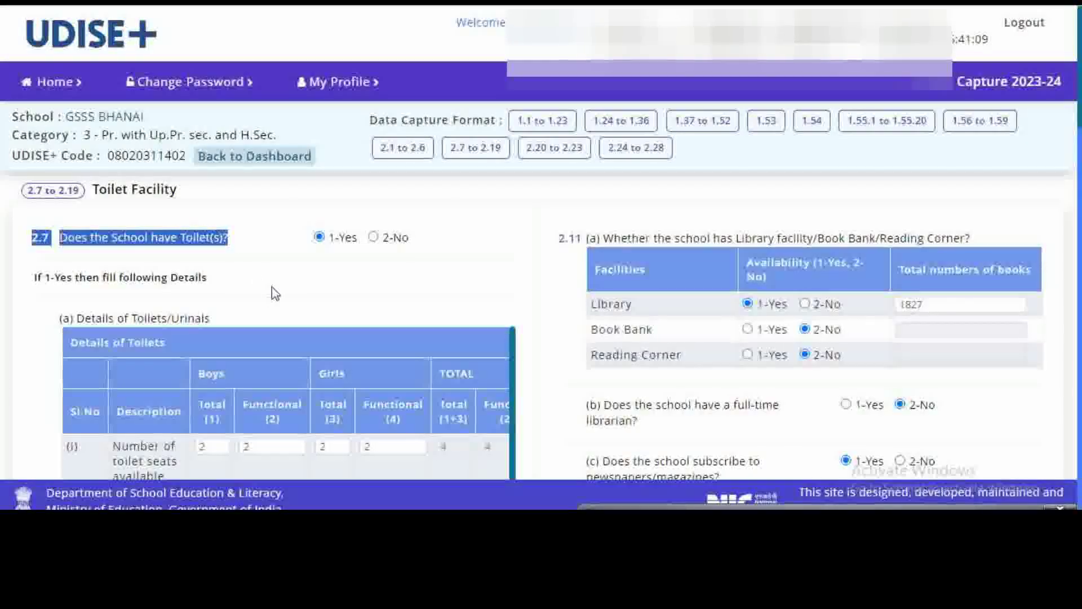
scroll(330, 292, "down", 3)
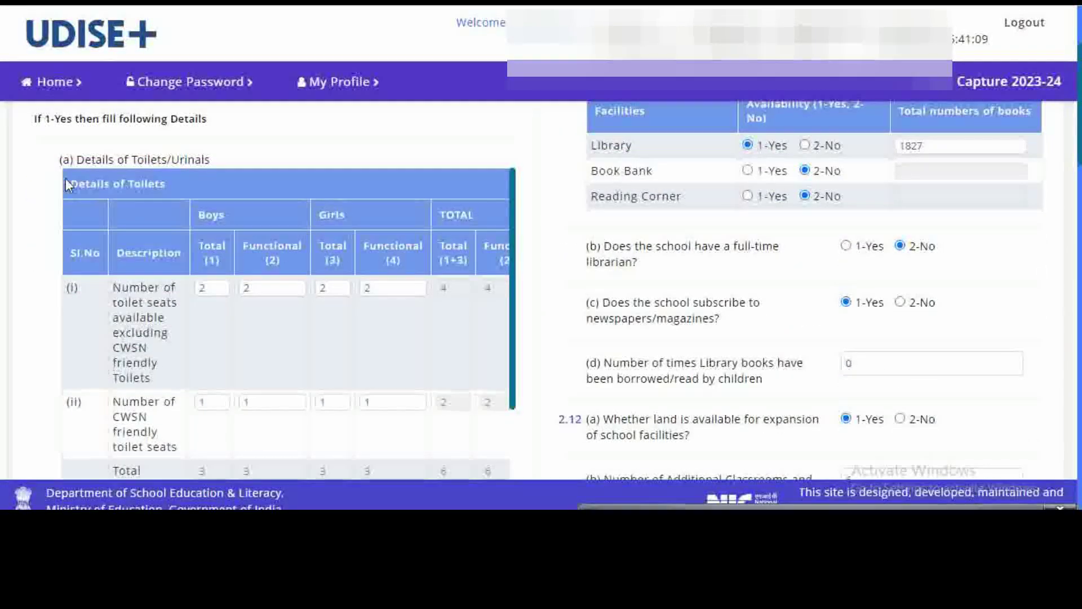
left_click_drag(71, 155, 205, 163)
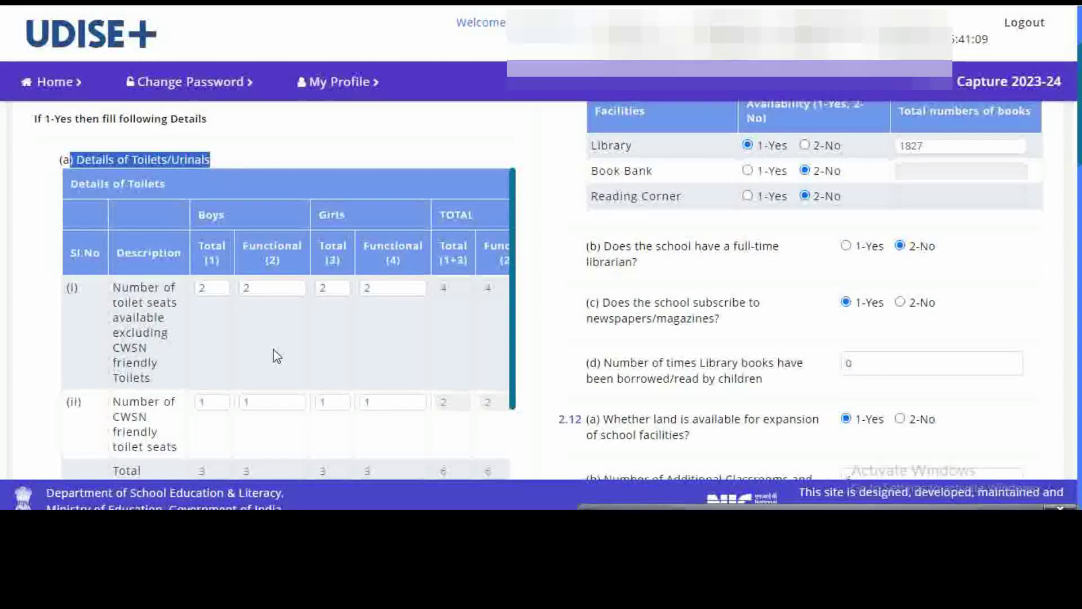
scroll(275, 355, "down", 2)
scroll(271, 356, "up", 2)
left_click_drag(86, 310, 187, 392)
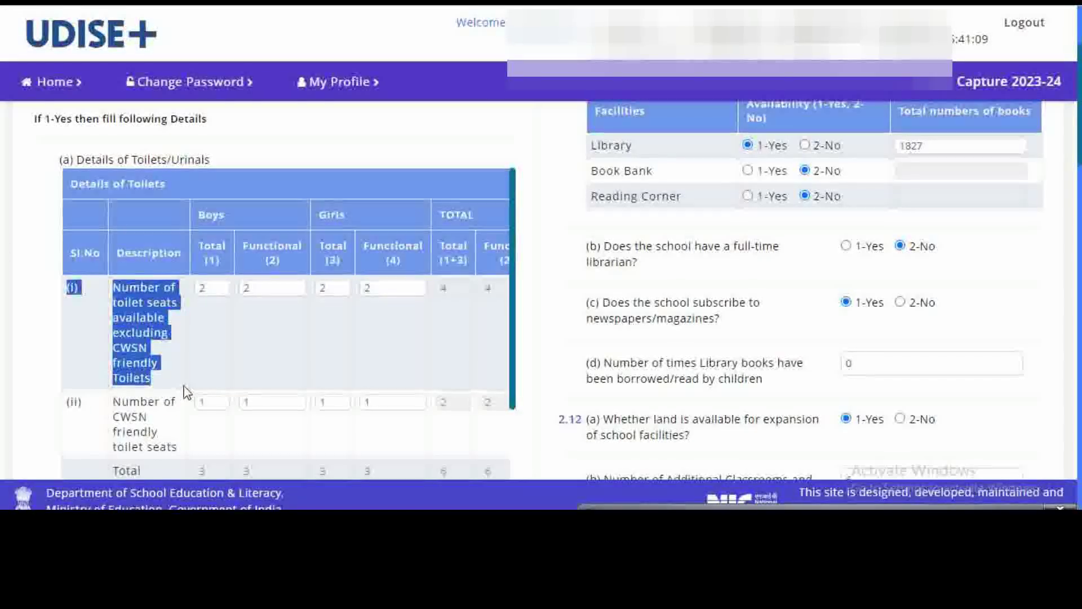
scroll(308, 364, "down", 1)
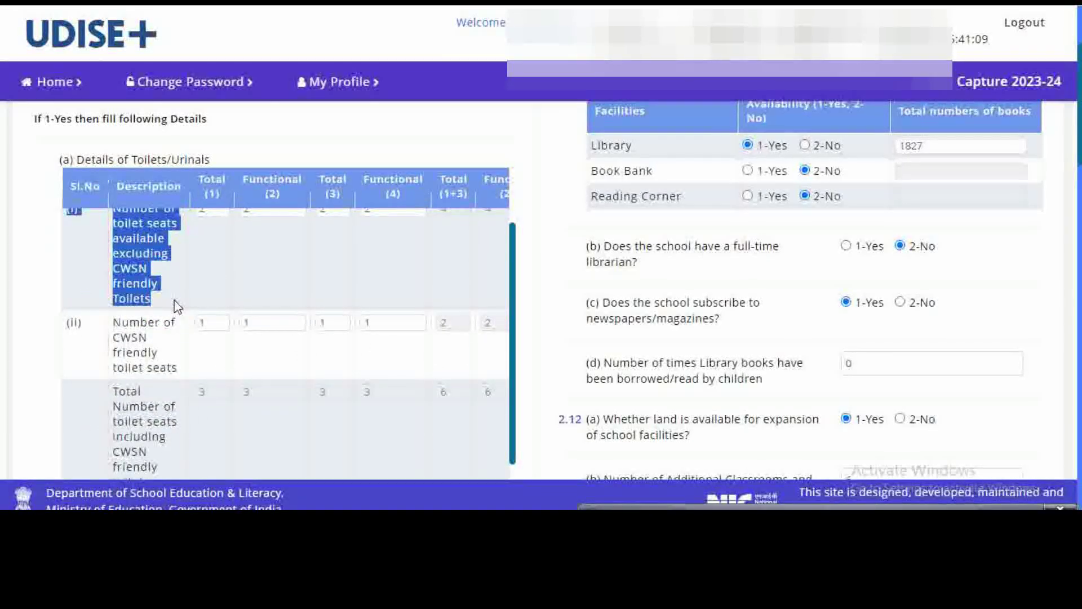
scroll(254, 270, "up", 1)
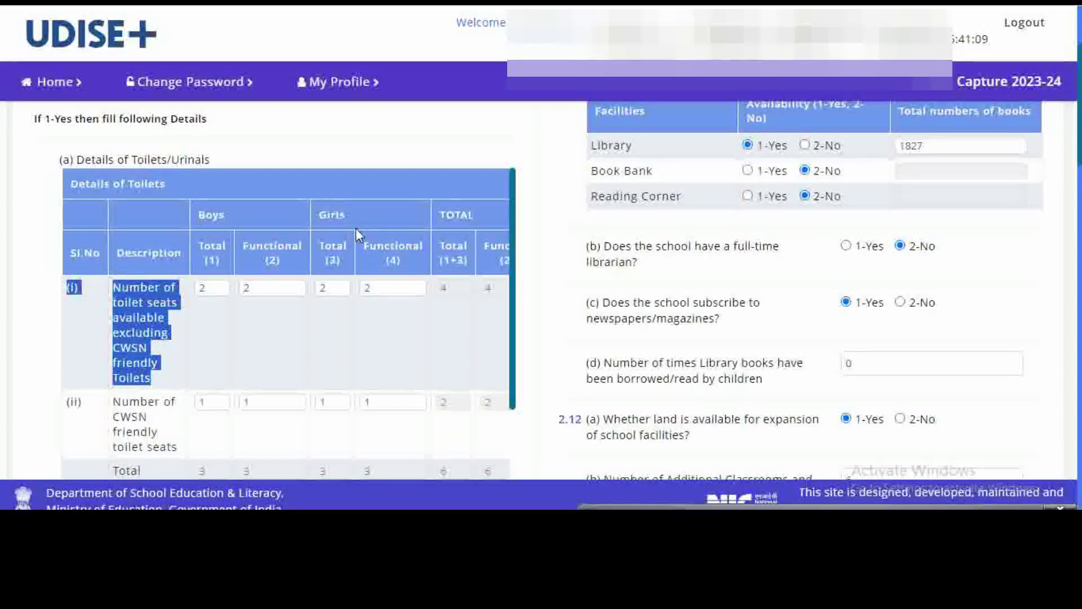
Read the Boys, Girls, TOTAL and Functional column headings of the Details of Toilets table
left_click(203, 218)
double_click(327, 214)
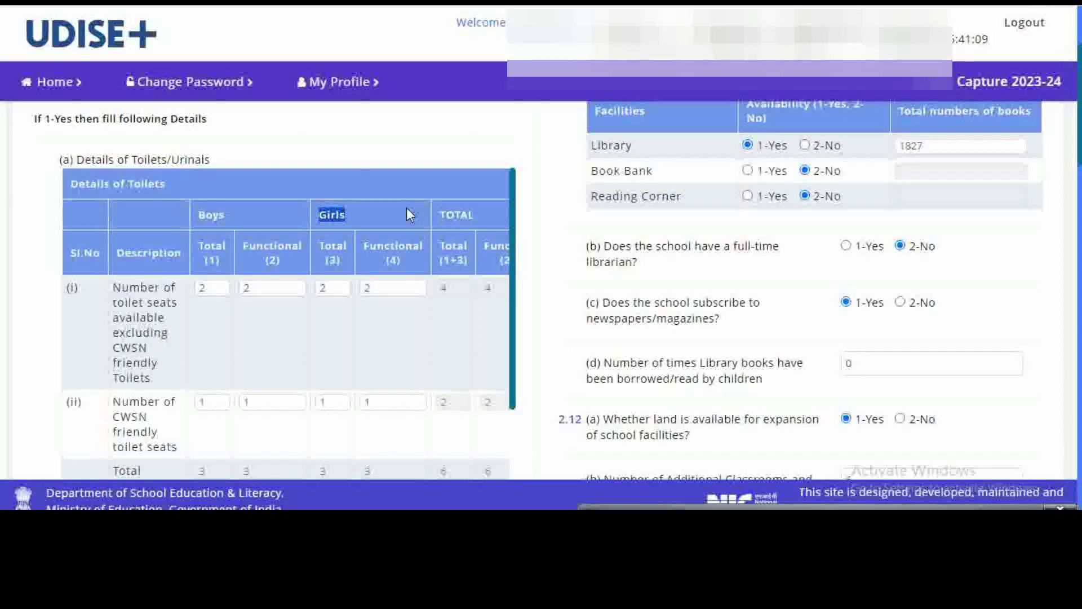
left_click_drag(455, 214, 489, 217)
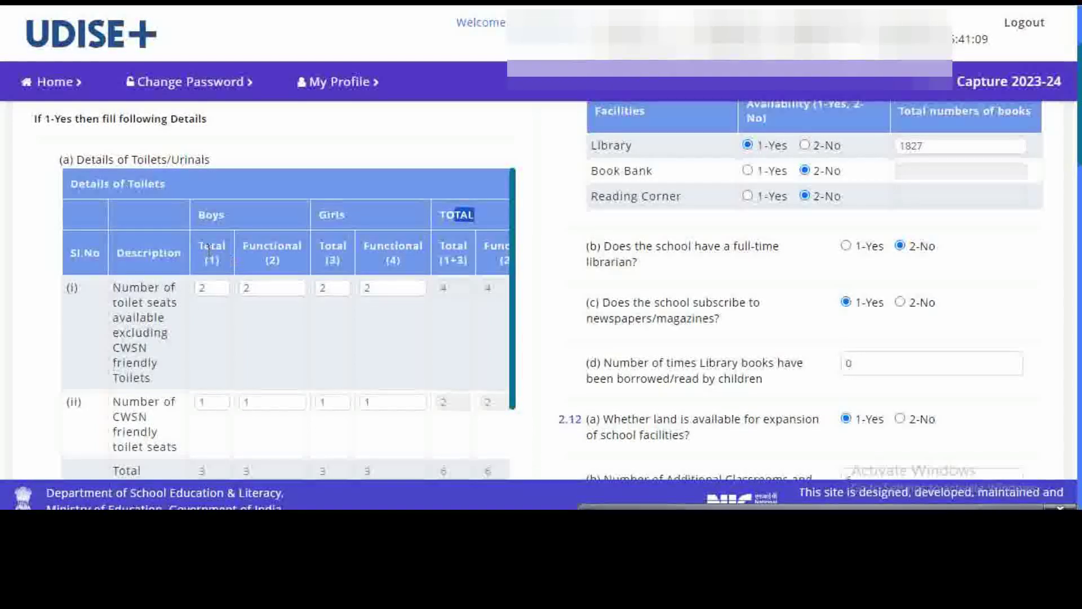
left_click_drag(243, 246, 307, 244)
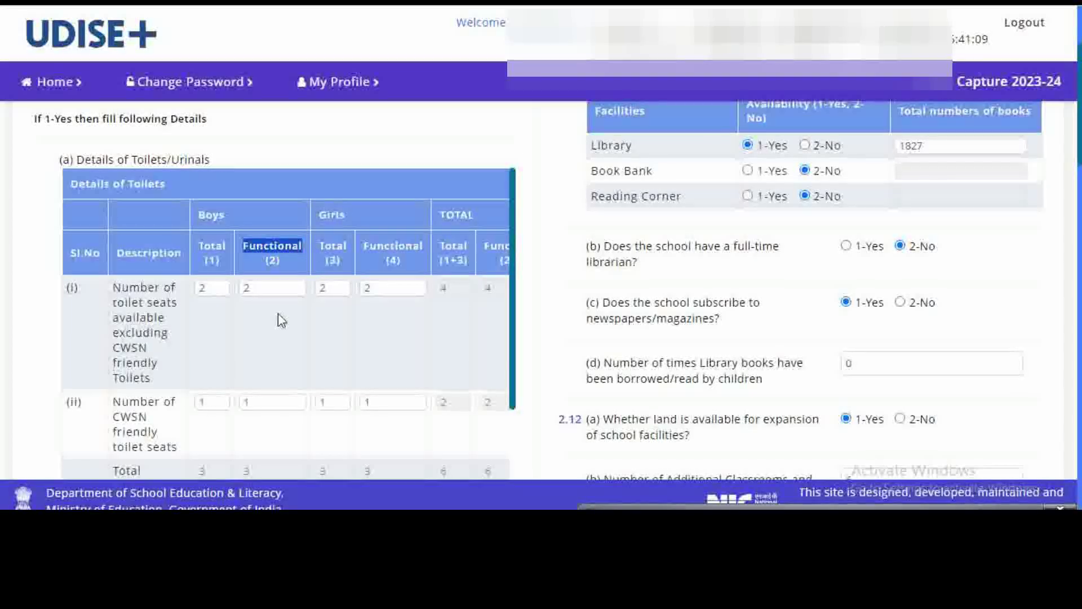
Examine the 2.7(a) rows for CWSN friendly toilet seats, total toilet seats and total number of urinals available
scroll(278, 314, "down", 3)
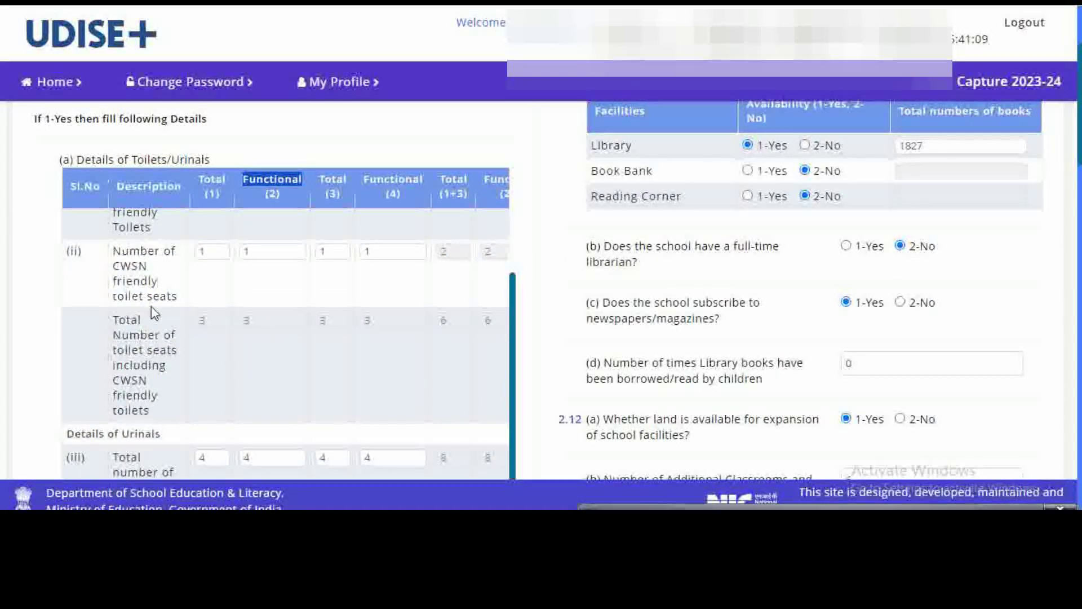
scroll(156, 314, "down", 1)
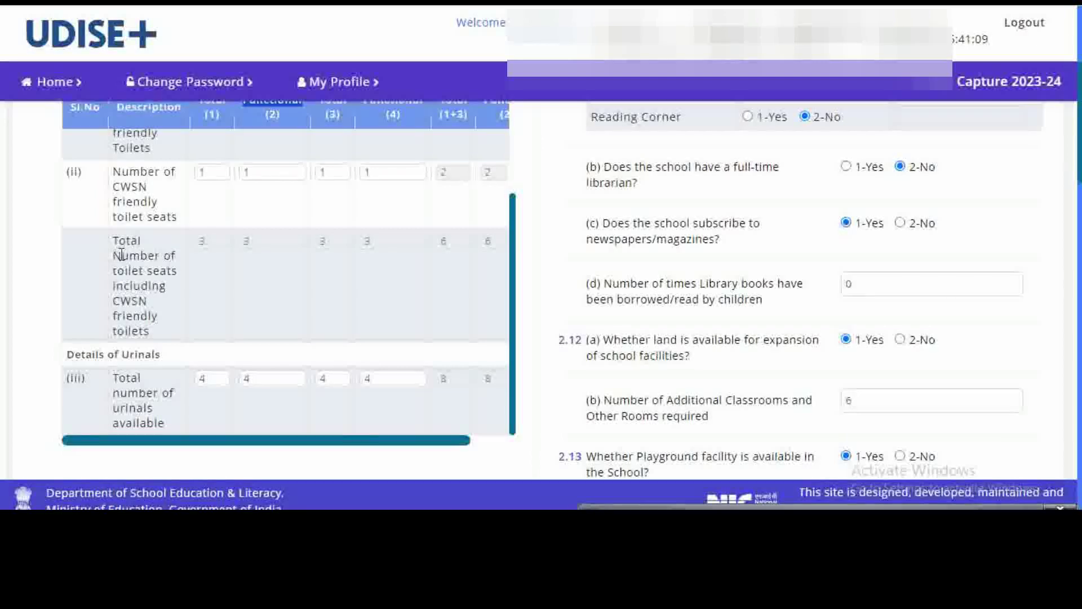
left_click_drag(118, 244, 169, 334)
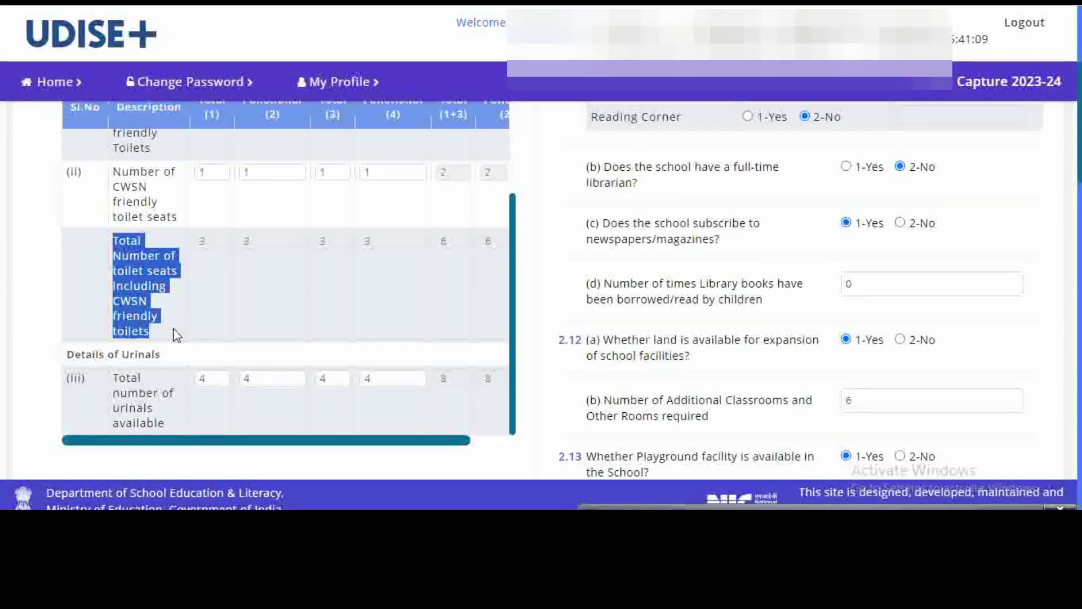
scroll(303, 289, "down", 3)
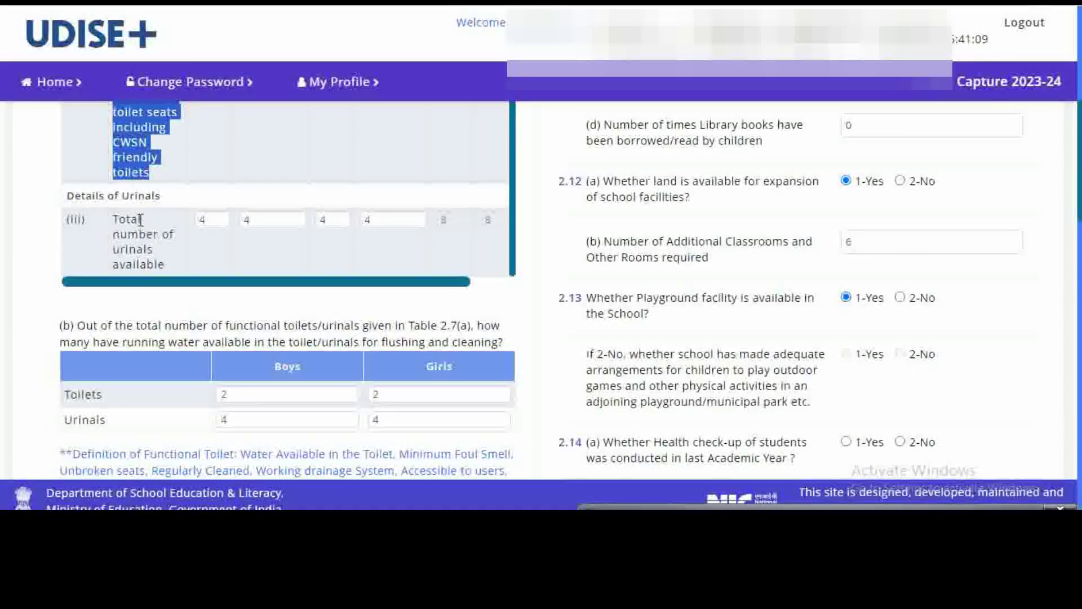
left_click_drag(110, 219, 247, 265)
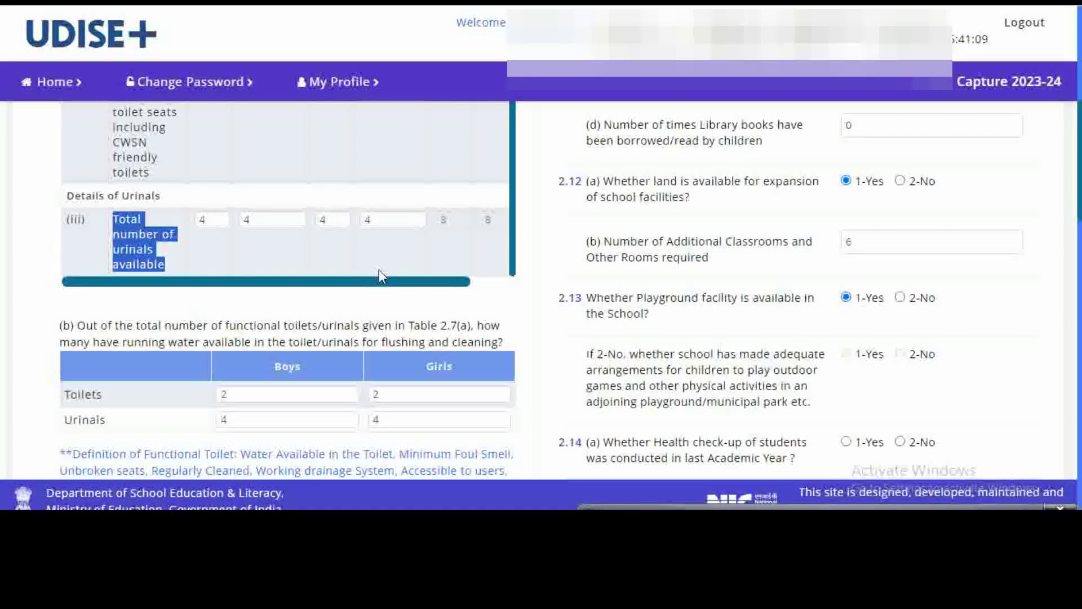
Examine 2.7(b) on functional toilets and urinals with running water for boys and girls, including the functional toilet definition
scroll(378, 270, "down", 2)
scroll(380, 269, "down", 2)
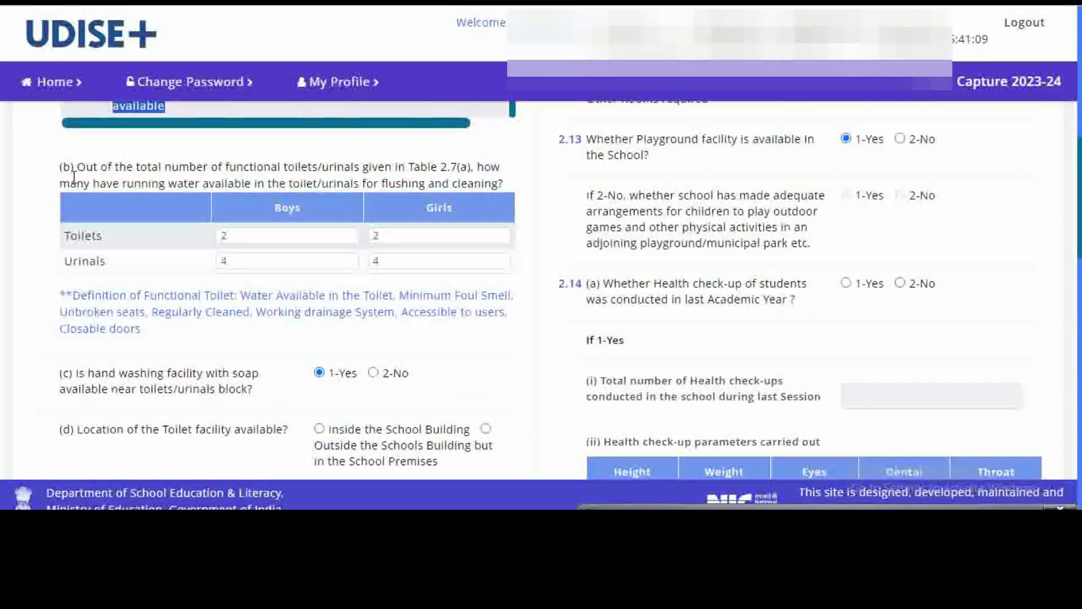
left_click_drag(77, 166, 505, 180)
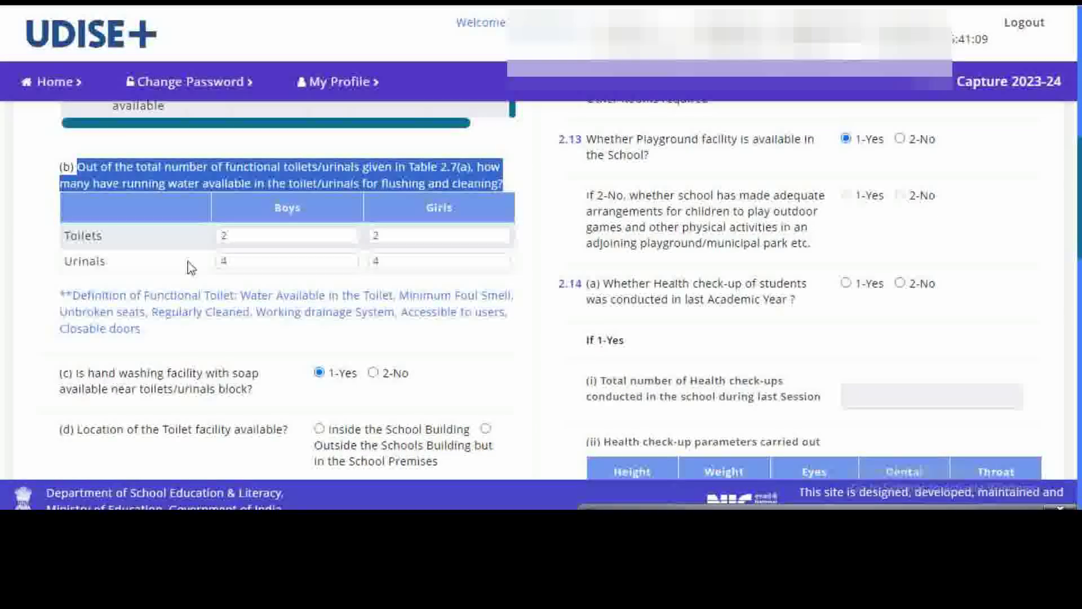
scroll(189, 267, "down", 2)
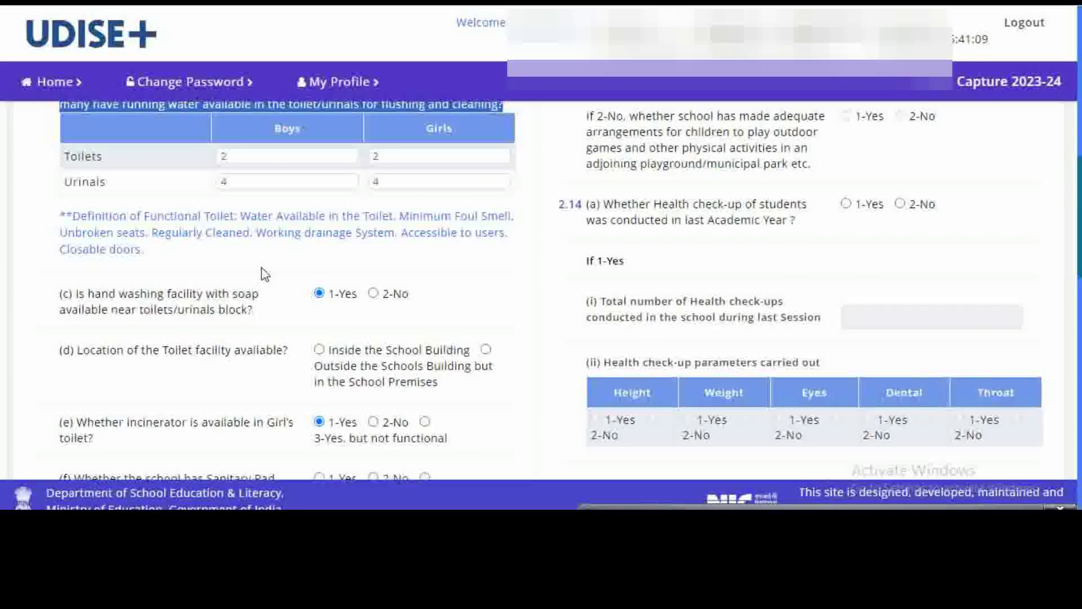
Read 2.7(c) on hand washing with soap near the toilets and 2.7(d) on the location of the toilet facility
left_click_drag(70, 300, 244, 330)
scroll(317, 324, "down", 1)
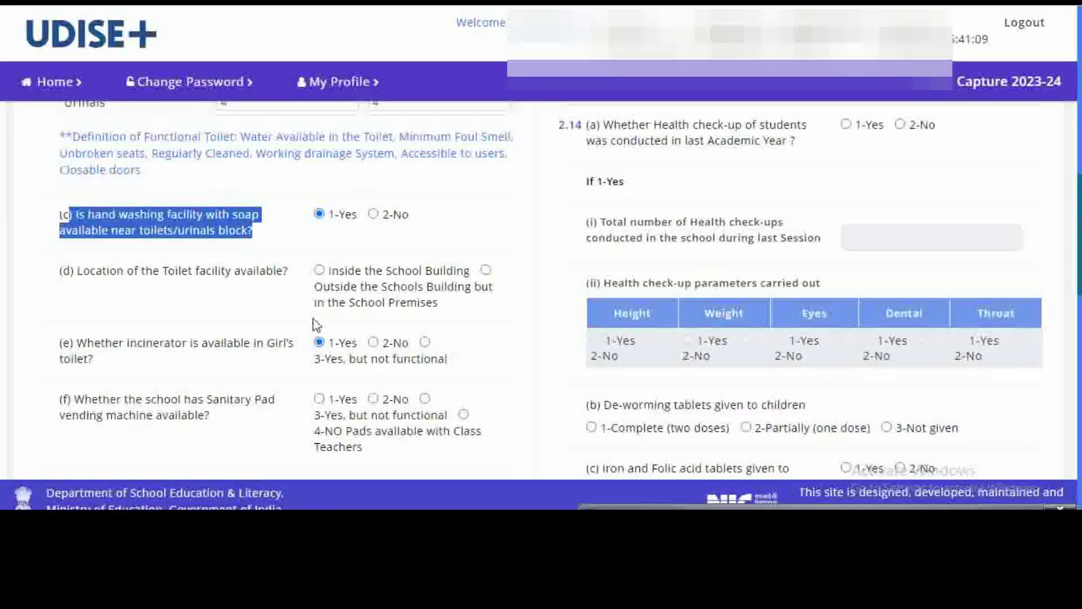
scroll(345, 240, "down", 1)
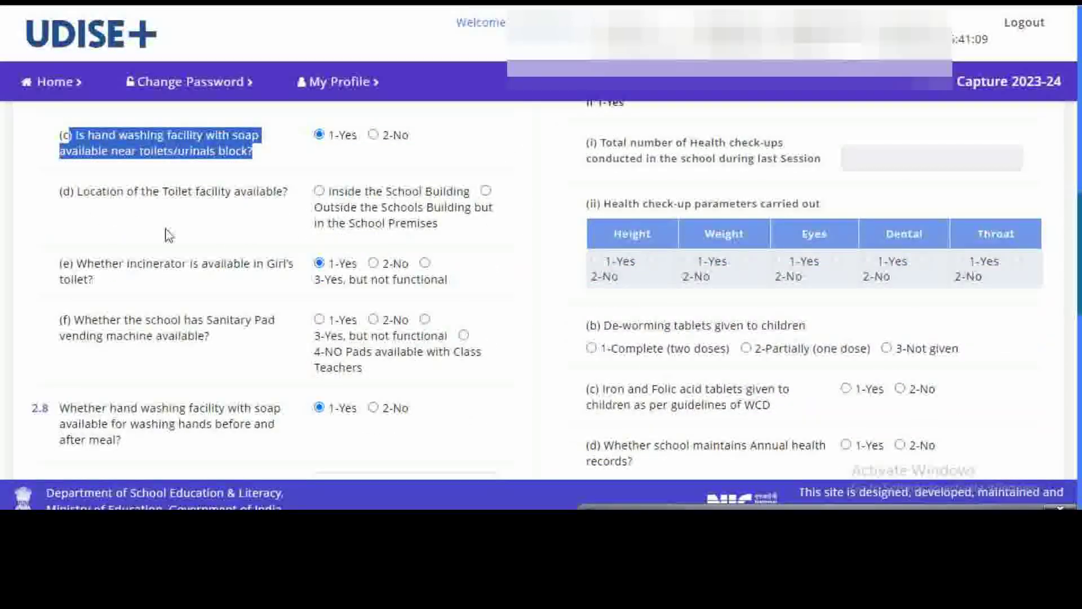
left_click_drag(59, 191, 289, 195)
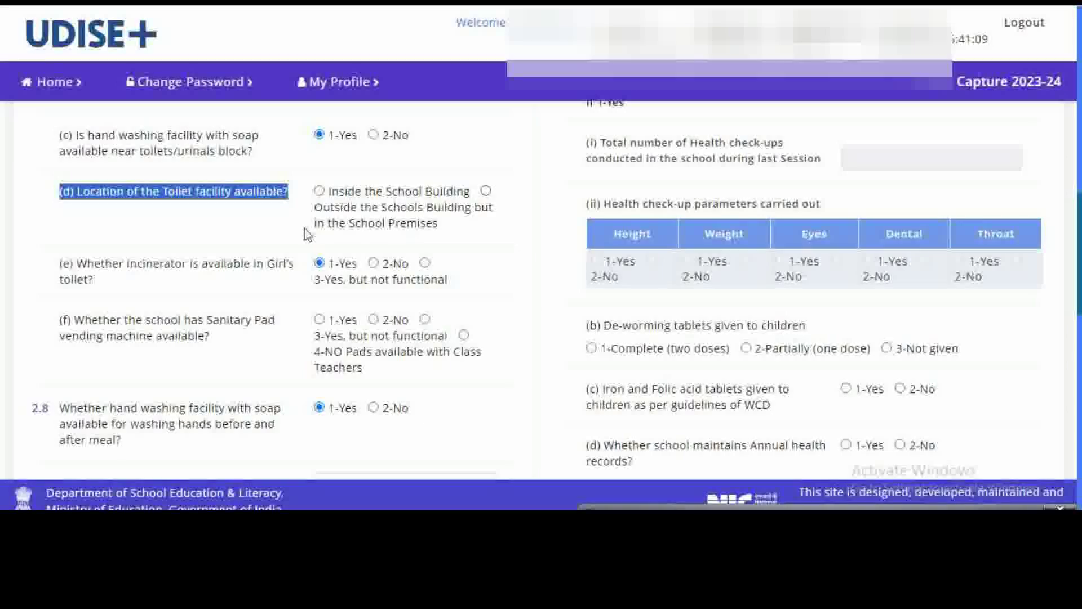
Read 2.7(e) on the incinerator in the girls' toilet and 2.7(f) on the sanitary pad vending machine
left_click_drag(80, 265, 167, 283)
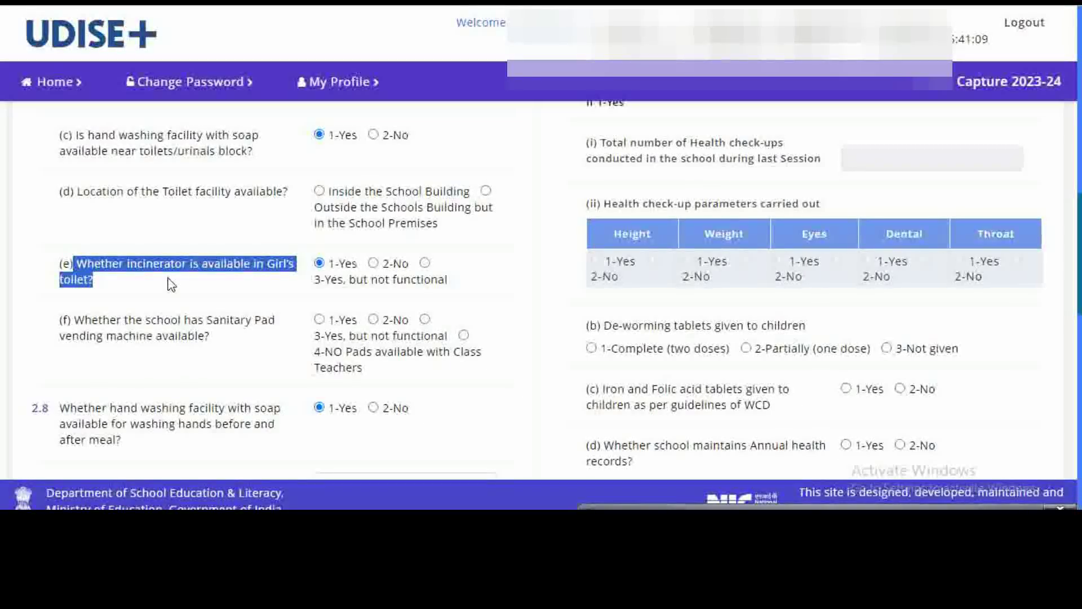
scroll(172, 284, "down", 1)
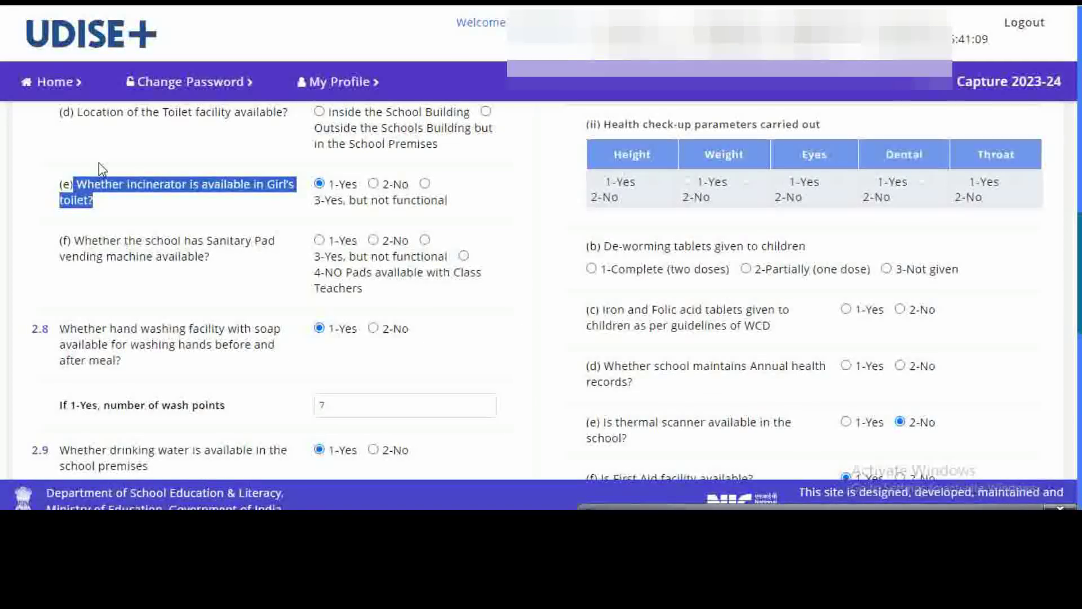
left_click(82, 246)
left_click_drag(83, 245, 169, 257)
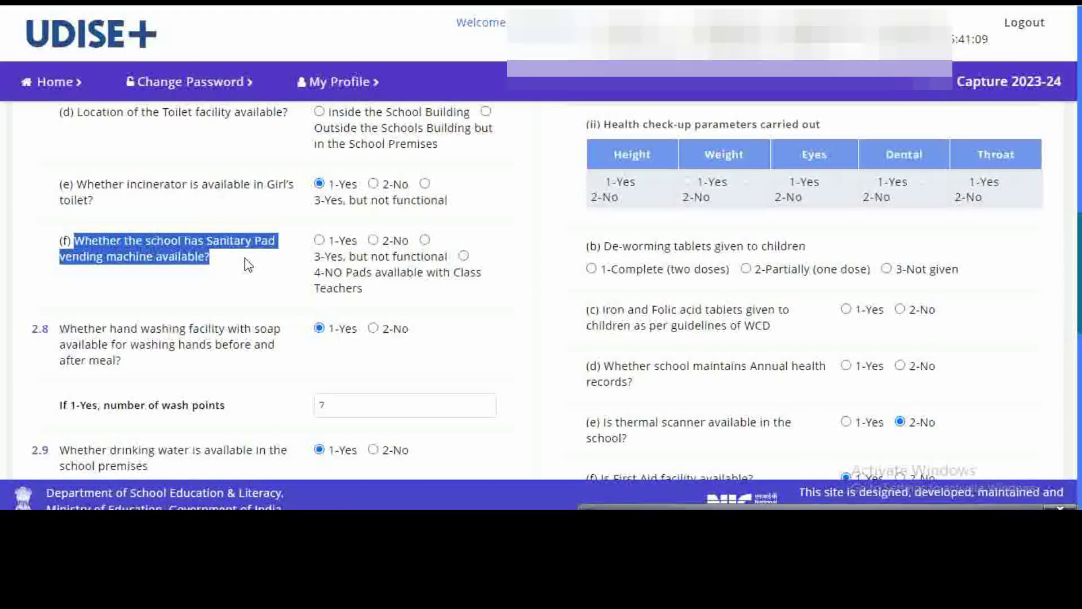
Read question 2.8 on hand washing with soap before and after meals and its number of wash points field
scroll(248, 265, "down", 1)
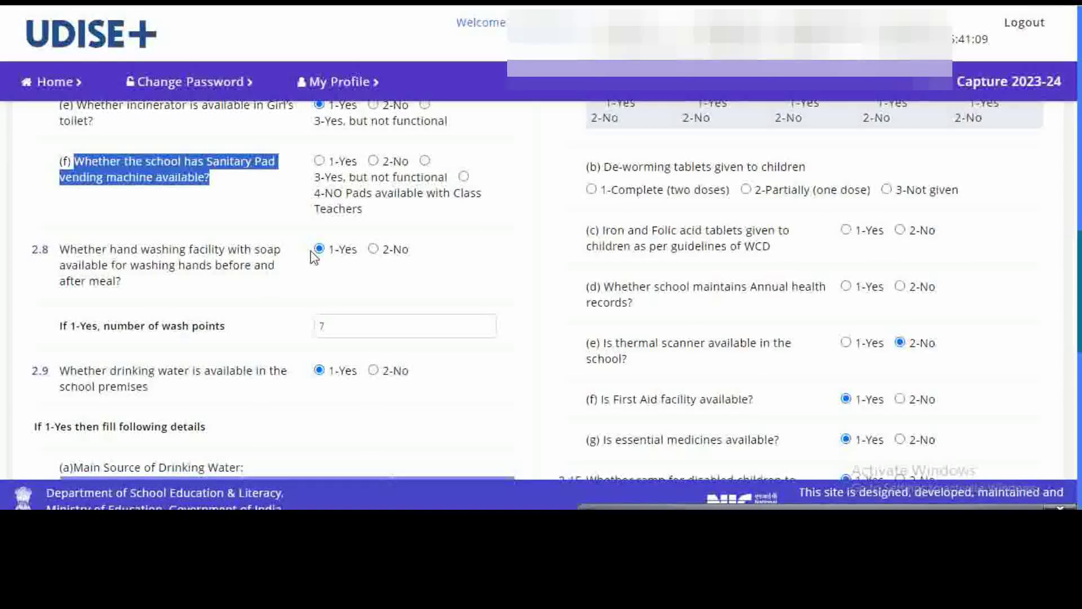
scroll(314, 254, "down", 1)
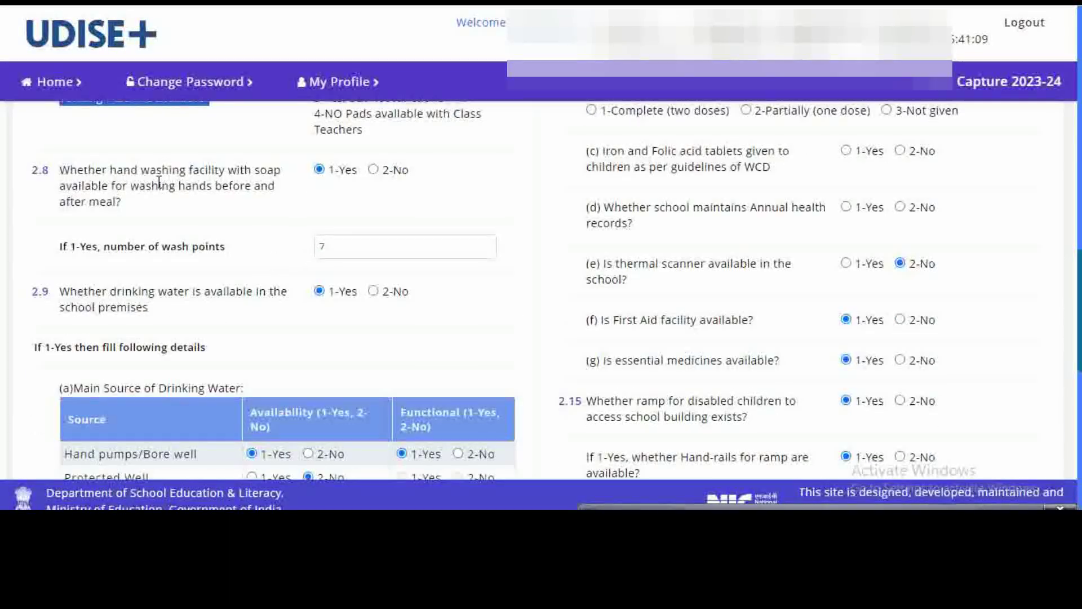
left_click_drag(56, 180, 125, 206)
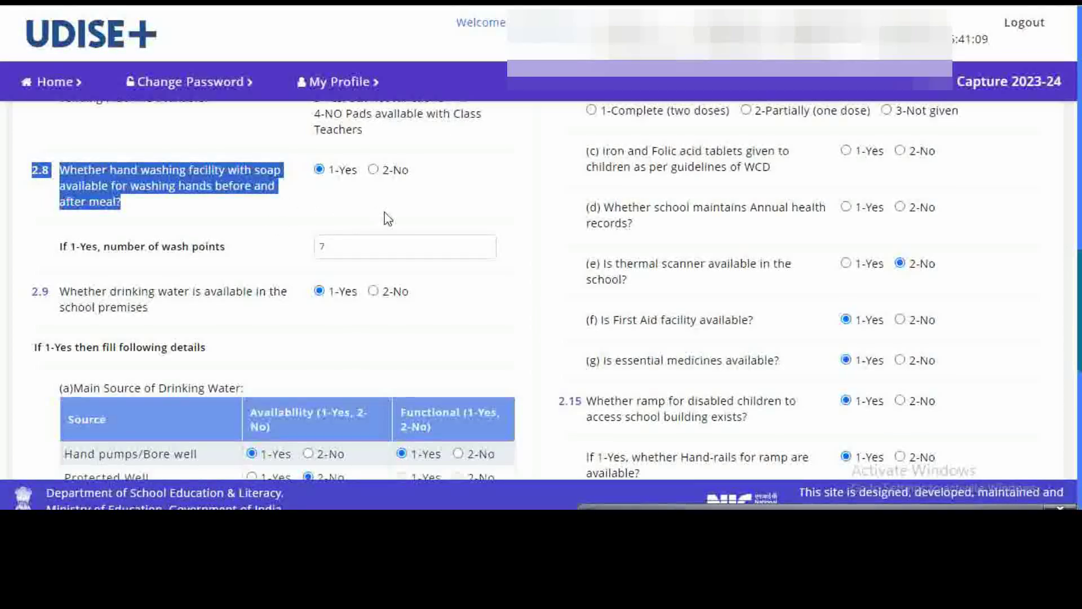
scroll(387, 218, "down", 2)
left_click_drag(60, 167, 240, 182)
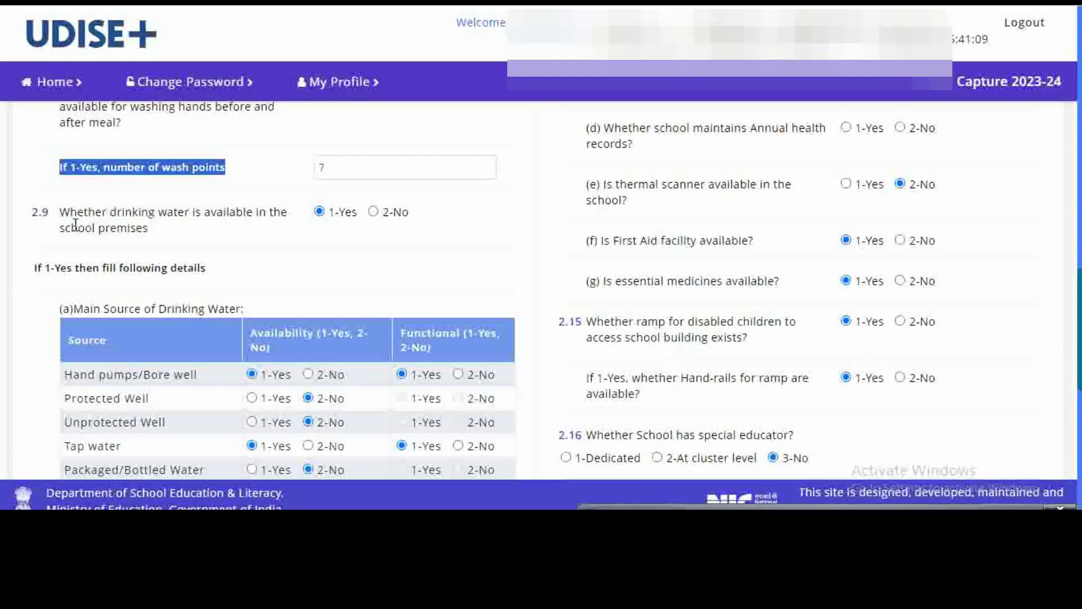
Read question 2.9 on drinking water in the school premises and the 2.9(a) heading for the main source of drinking water
left_click_drag(69, 213, 287, 257)
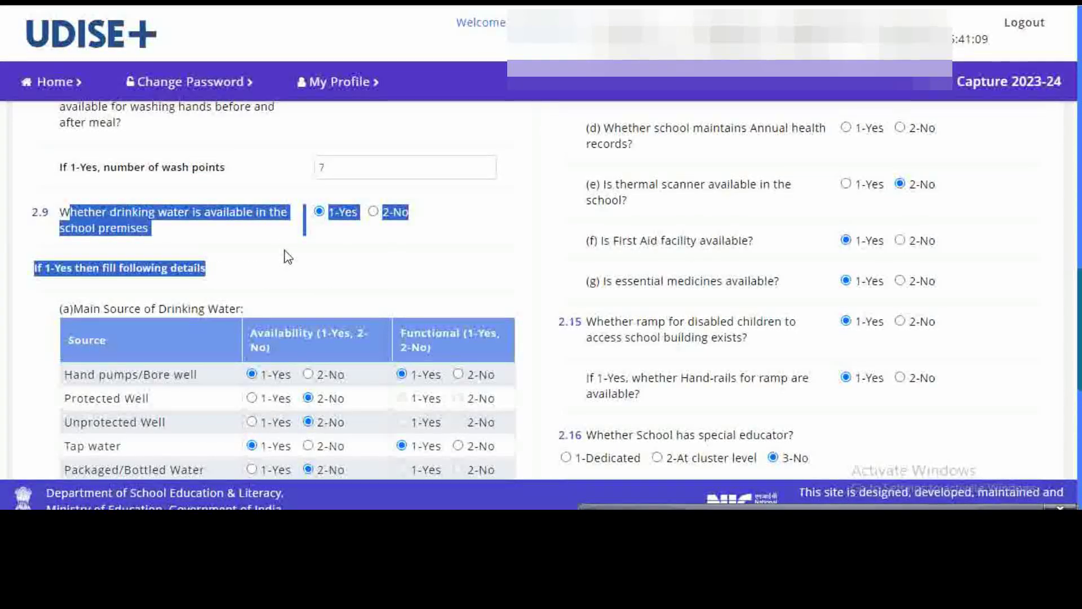
left_click(323, 253)
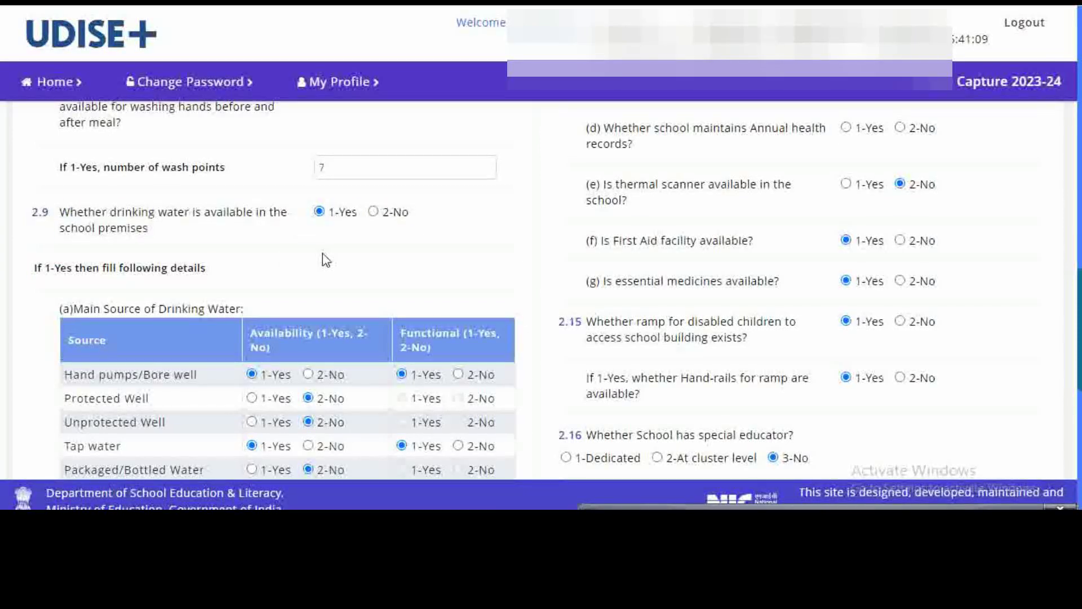
scroll(323, 253, "down", 2)
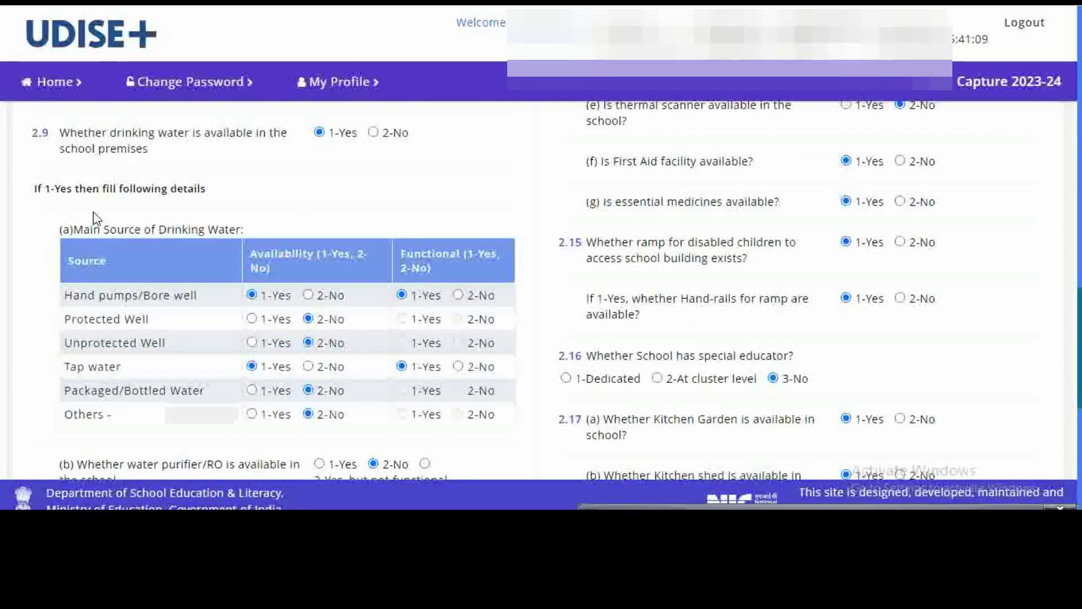
left_click_drag(55, 190, 213, 194)
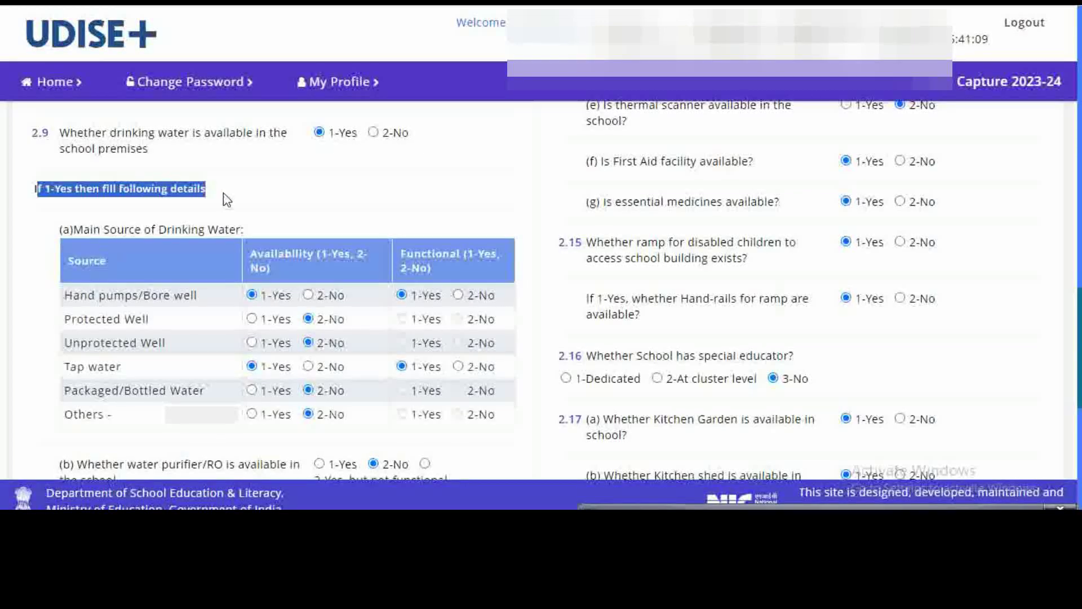
left_click_drag(74, 229, 258, 228)
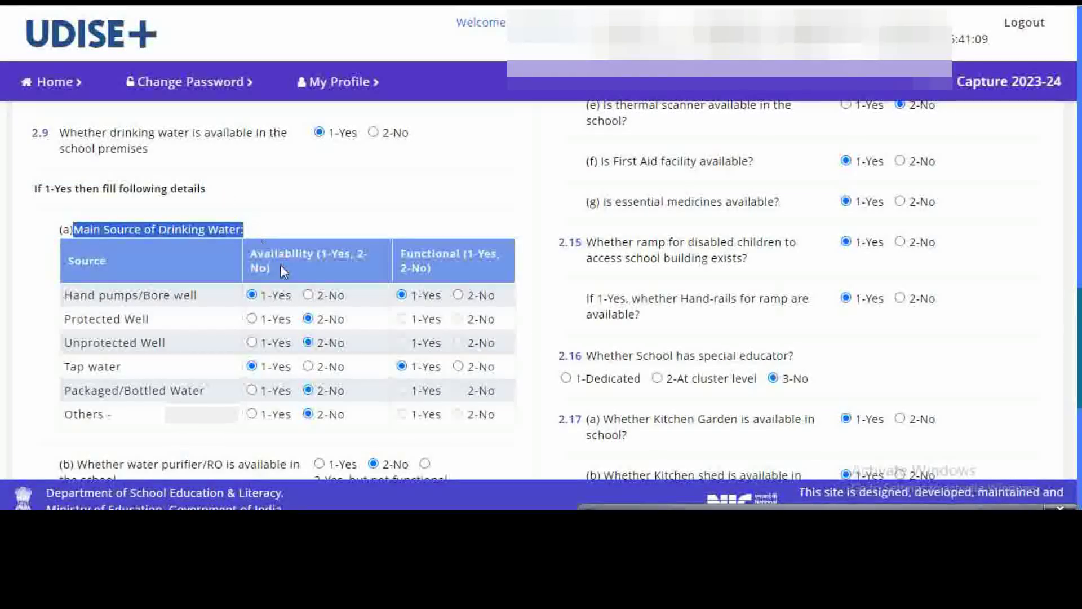
Examine the drinking water source rows from hand pumps/bore well to packaged/bottled water and the Functional column heading
scroll(270, 253, "down", 2)
left_click(70, 220)
left_click_drag(69, 220, 215, 223)
left_click_drag(71, 242, 169, 272)
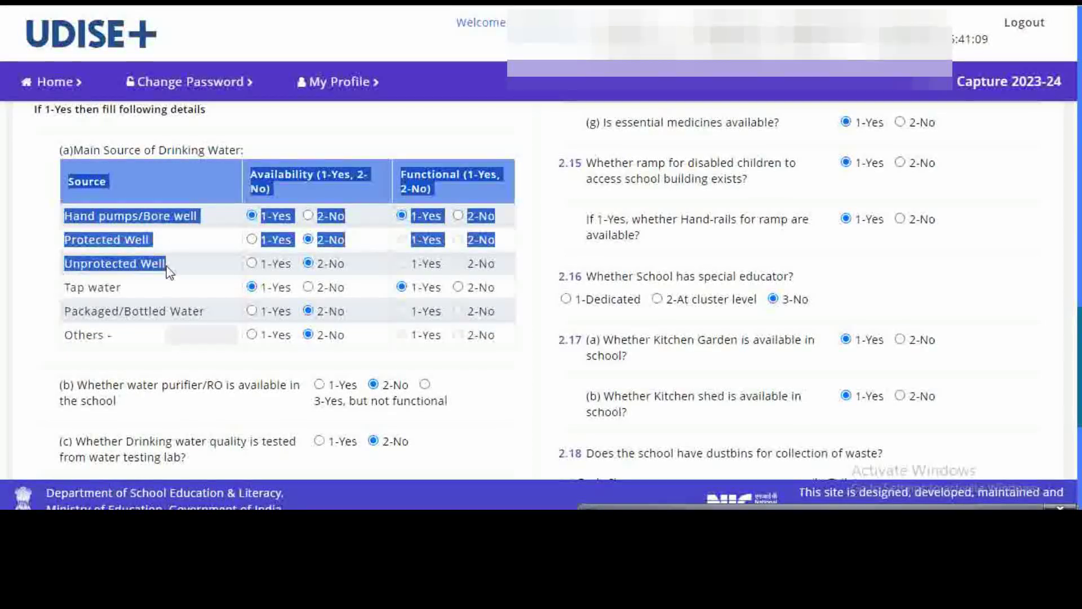
left_click_drag(77, 288, 126, 291)
left_click_drag(71, 313, 208, 314)
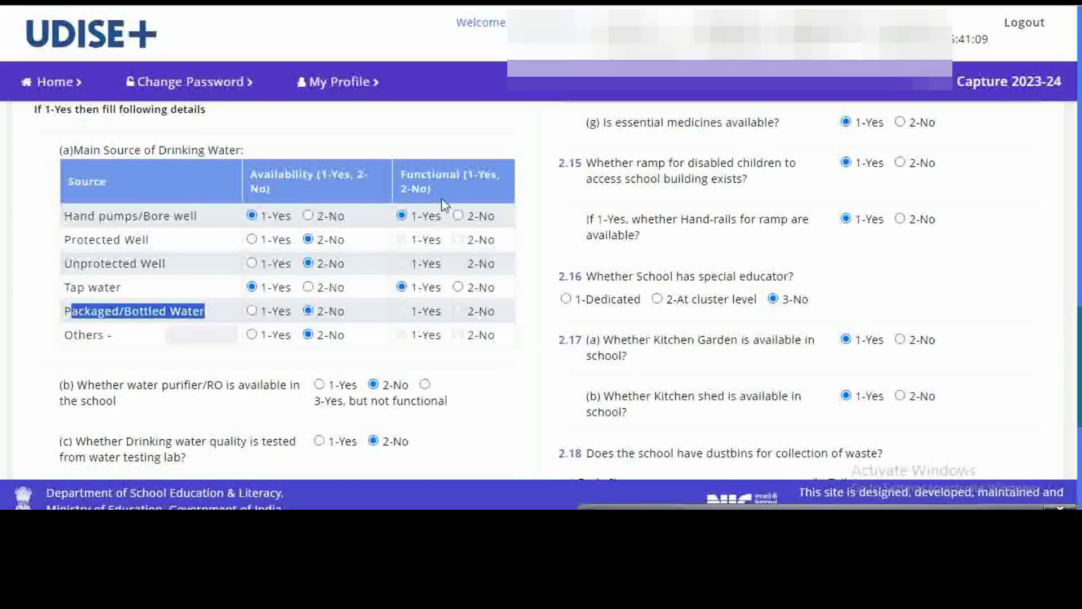
left_click_drag(398, 174, 495, 192)
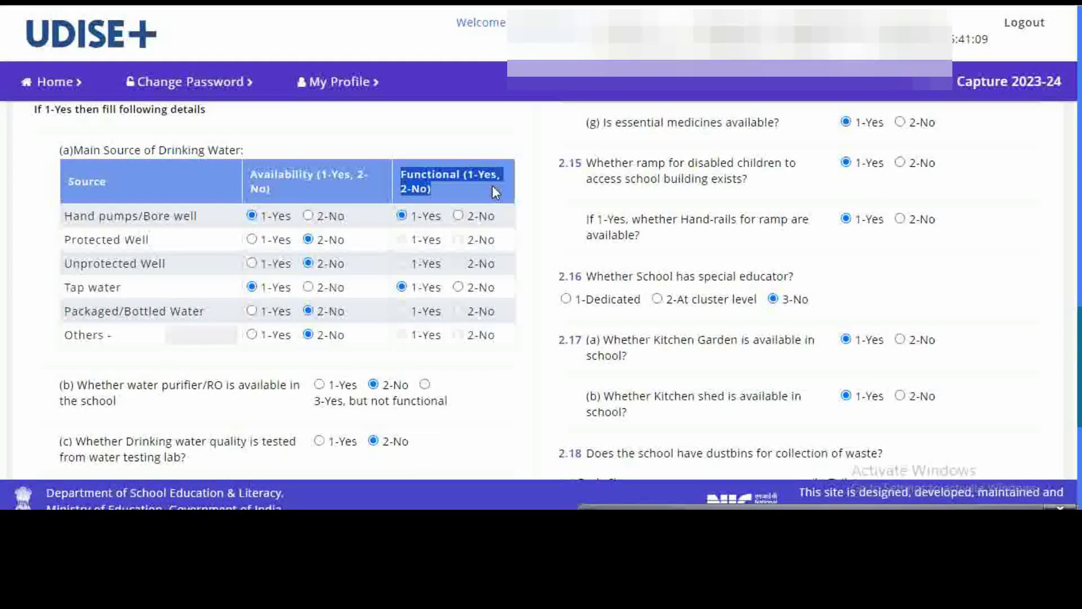
Read 2.9(b) on water purifier/RO availability and 2.9(c) on testing drinking water quality in a water testing lab
scroll(163, 288, "down", 3)
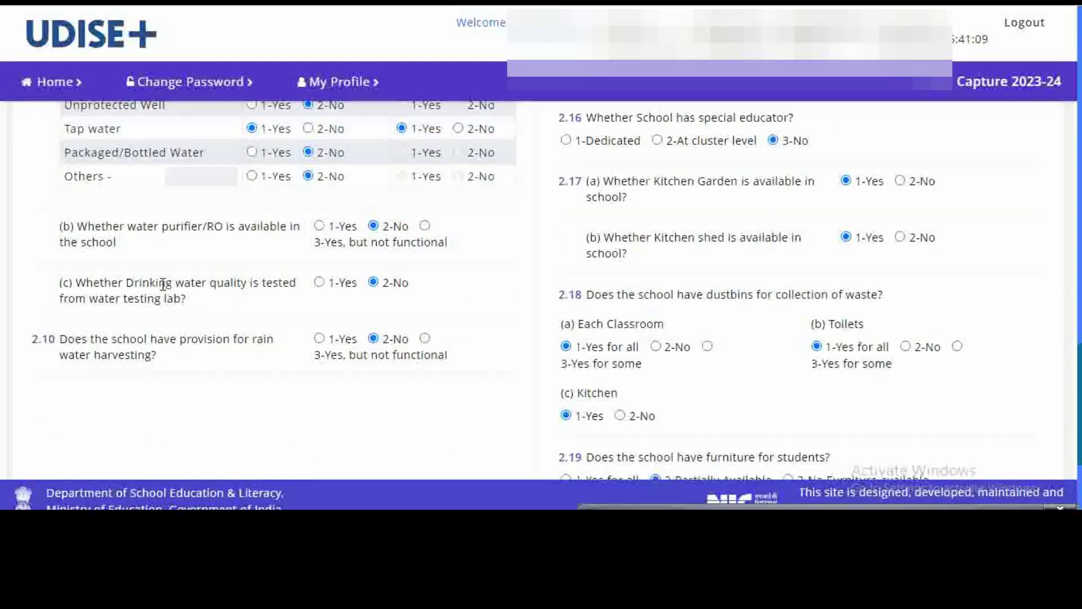
left_click_drag(71, 227, 301, 257)
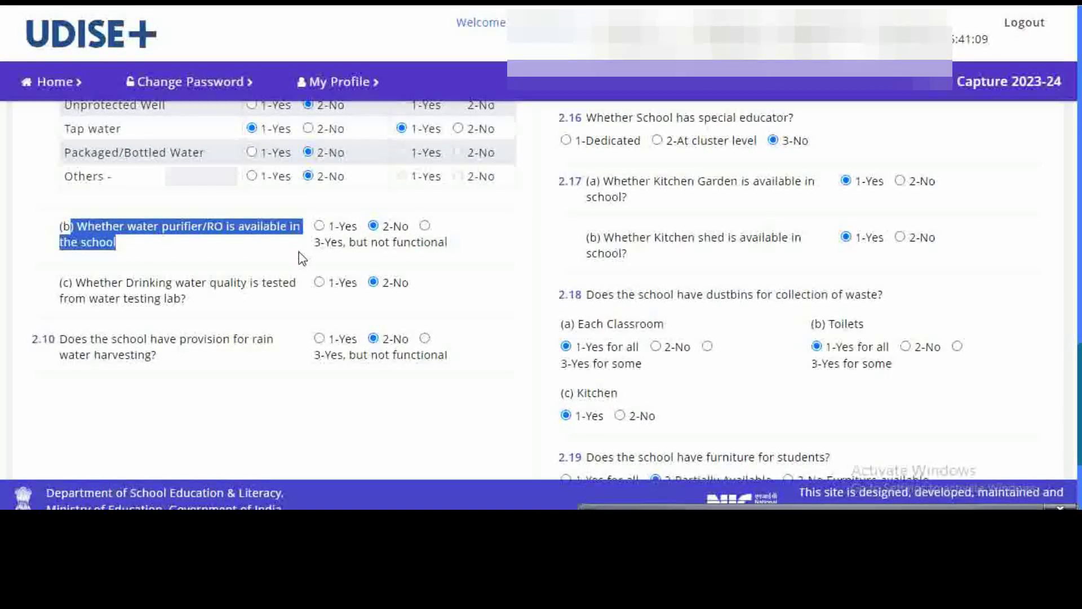
left_click_drag(78, 288, 268, 303)
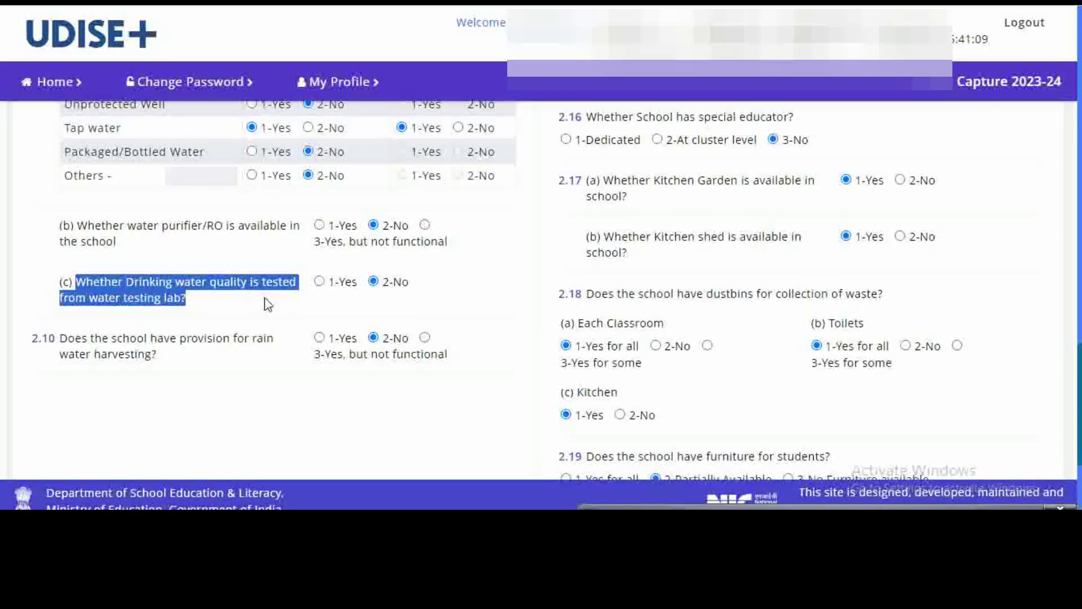
Read question 2.10 on the provision for rain water harvesting and look back over questions 2.8 and 2.9
scroll(269, 302, "down", 1)
left_click_drag(42, 259, 280, 291)
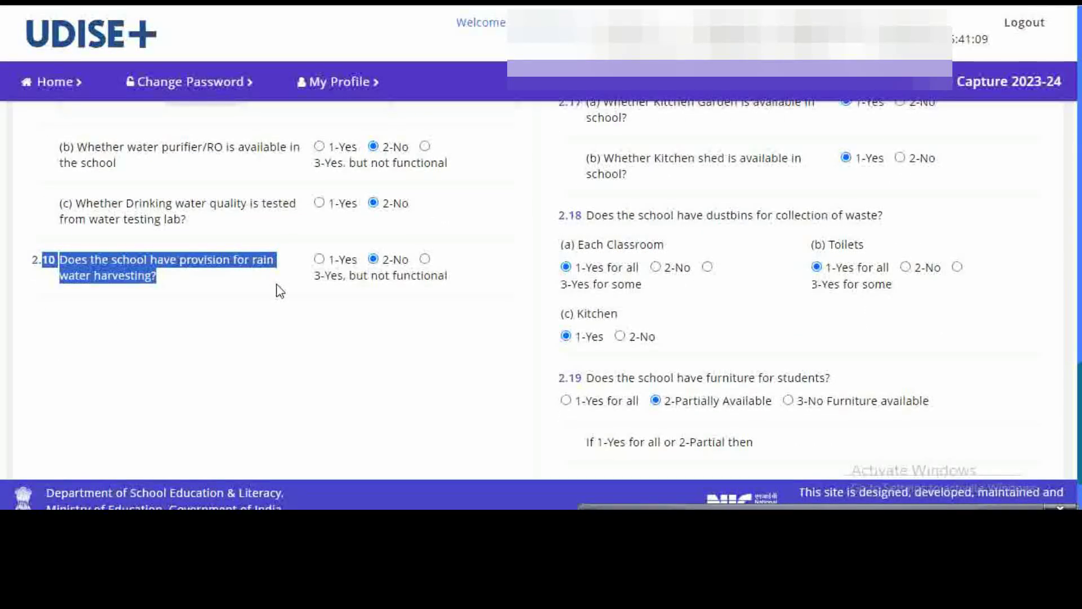
scroll(276, 340, "up", 2)
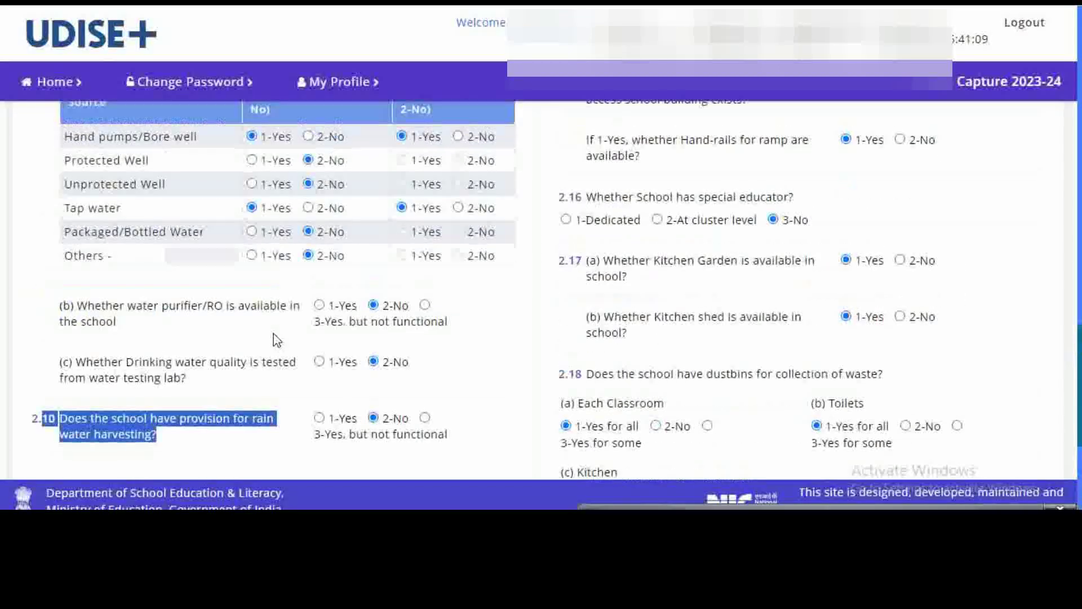
scroll(277, 340, "up", 5)
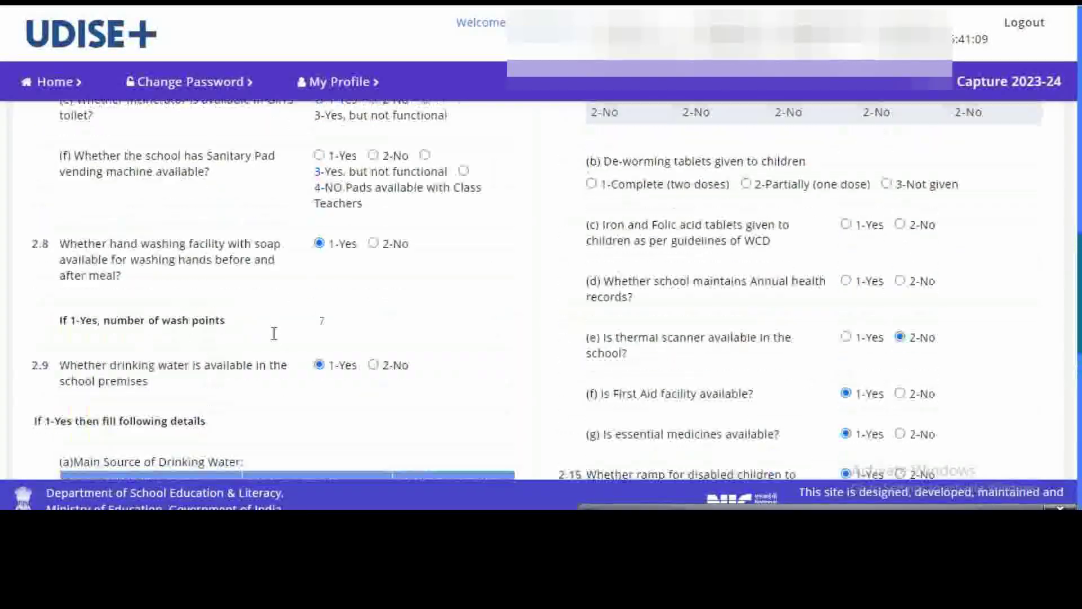
scroll(276, 340, "down", 7)
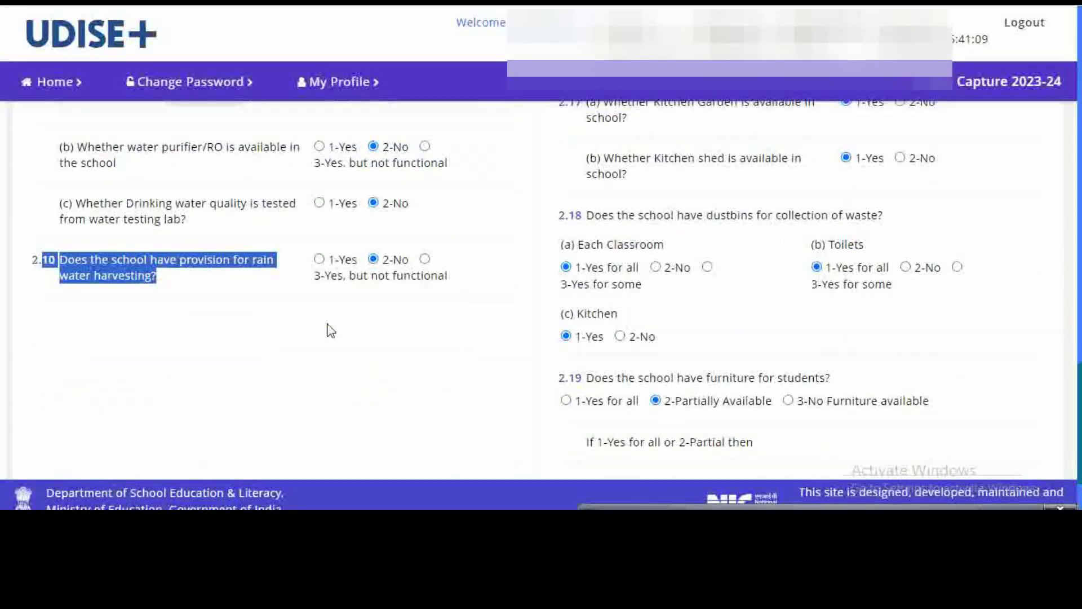
Examine question 2.11(a) on library facilities, including the Library, Book Bank and Reading Corner rows
scroll(331, 330, "up", 10)
scroll(333, 330, "up", 10)
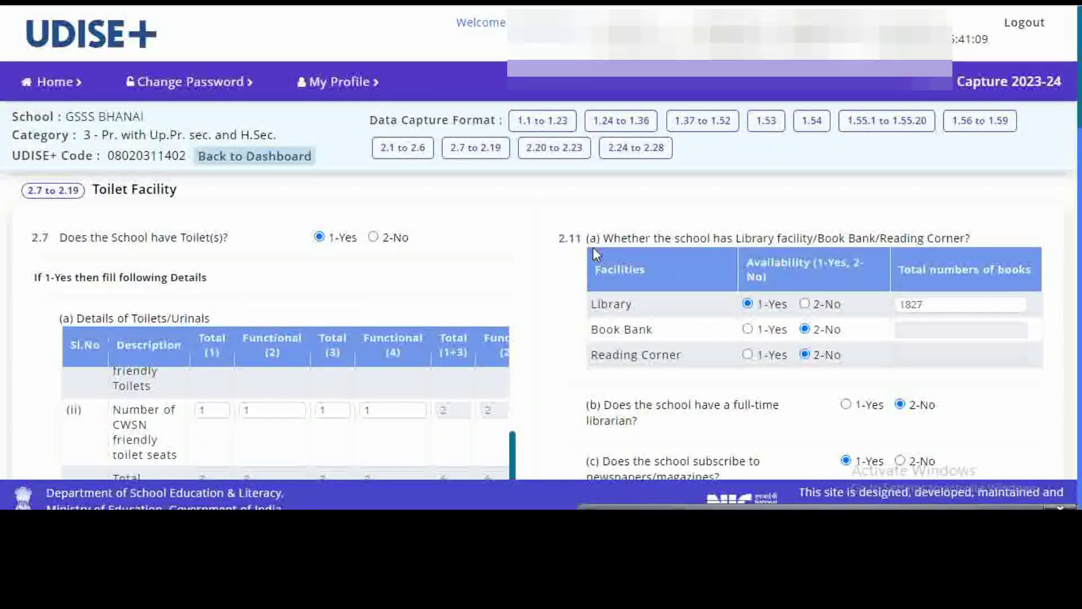
left_click_drag(614, 238, 998, 242)
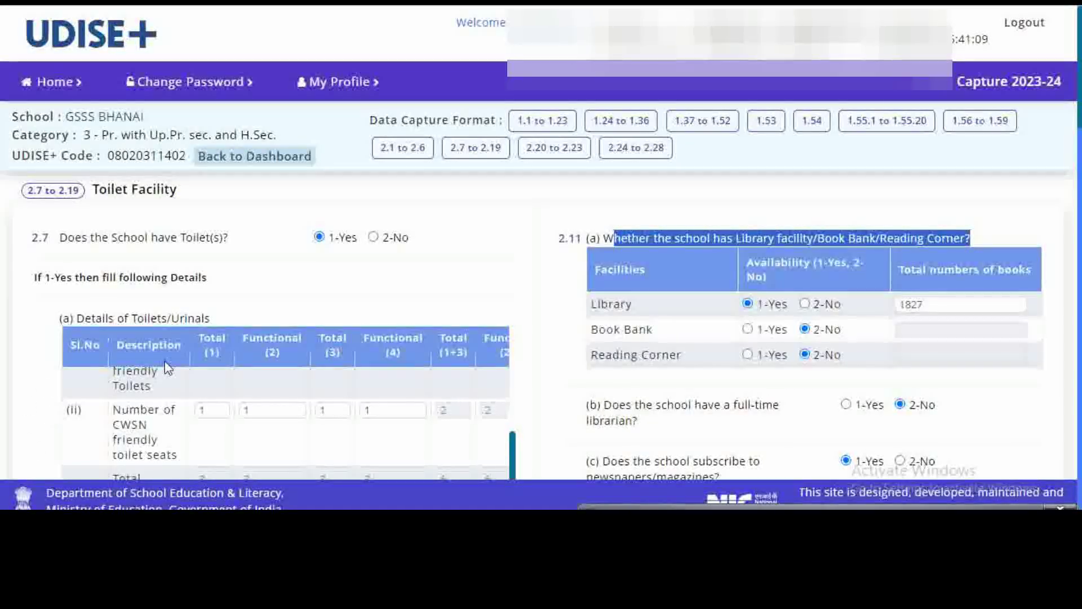
scroll(541, 356, "down", 1)
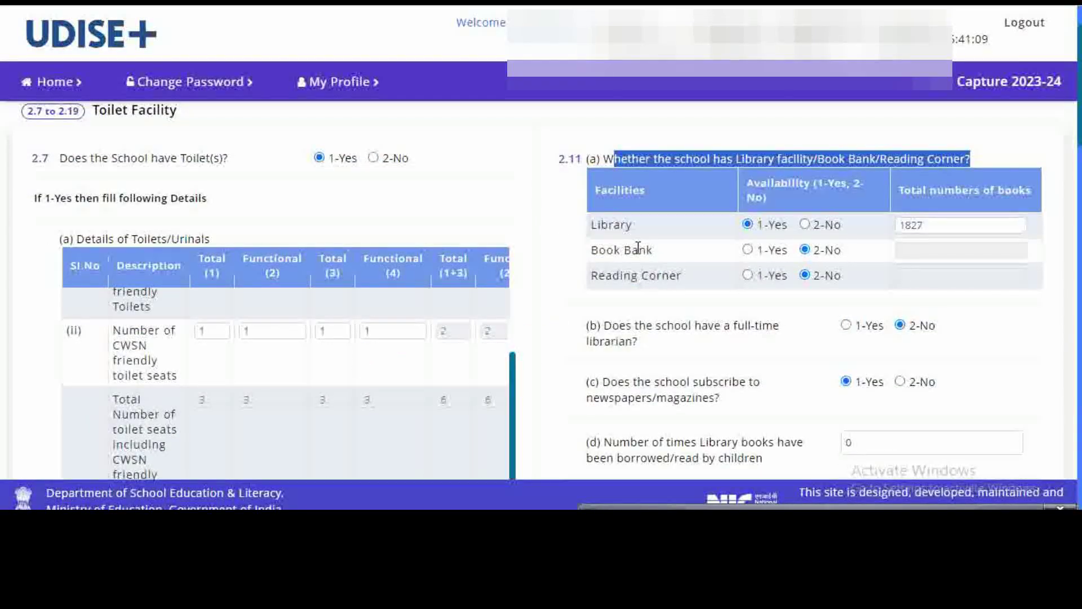
left_click_drag(589, 225, 653, 249)
left_click_drag(596, 276, 699, 279)
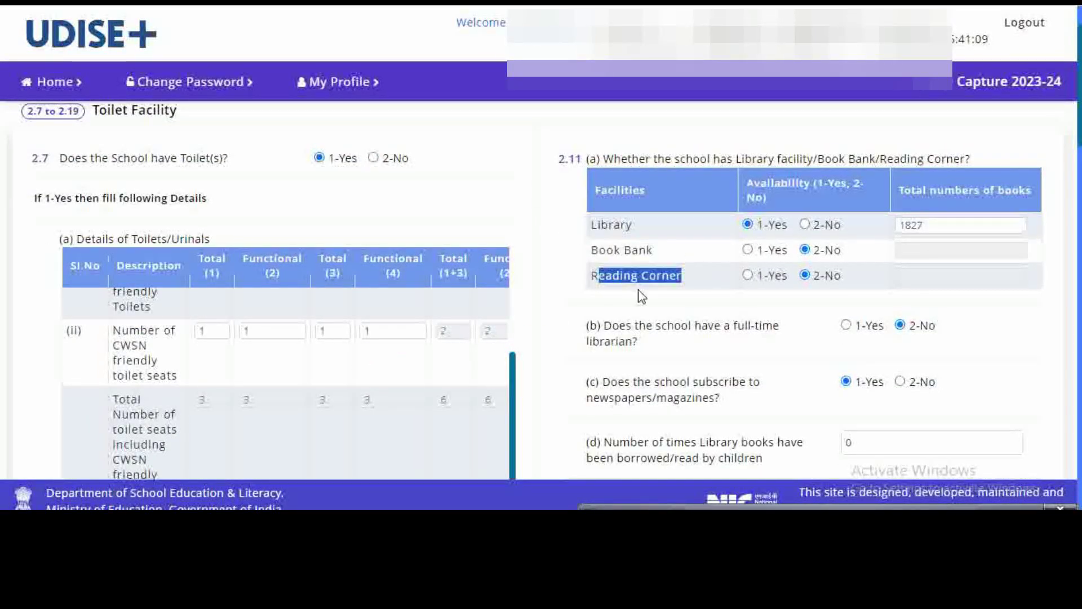
left_click(804, 249)
Read 2.11(b) on a full-time librarian and 2.11(c) on subscribing to newspapers/magazines
scroll(942, 217, "down", 3)
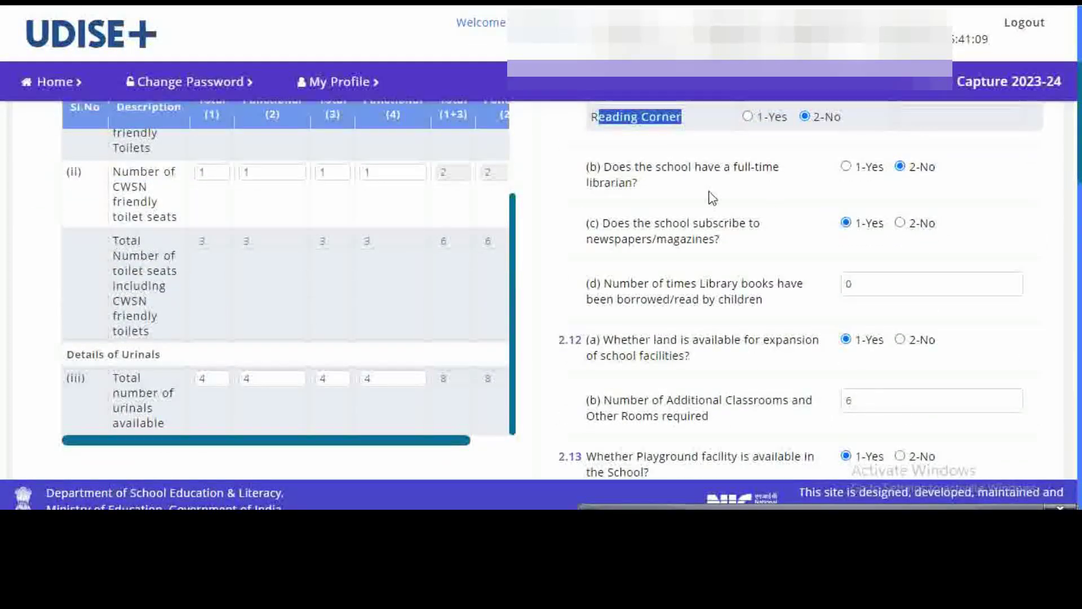
left_click_drag(581, 180, 743, 193)
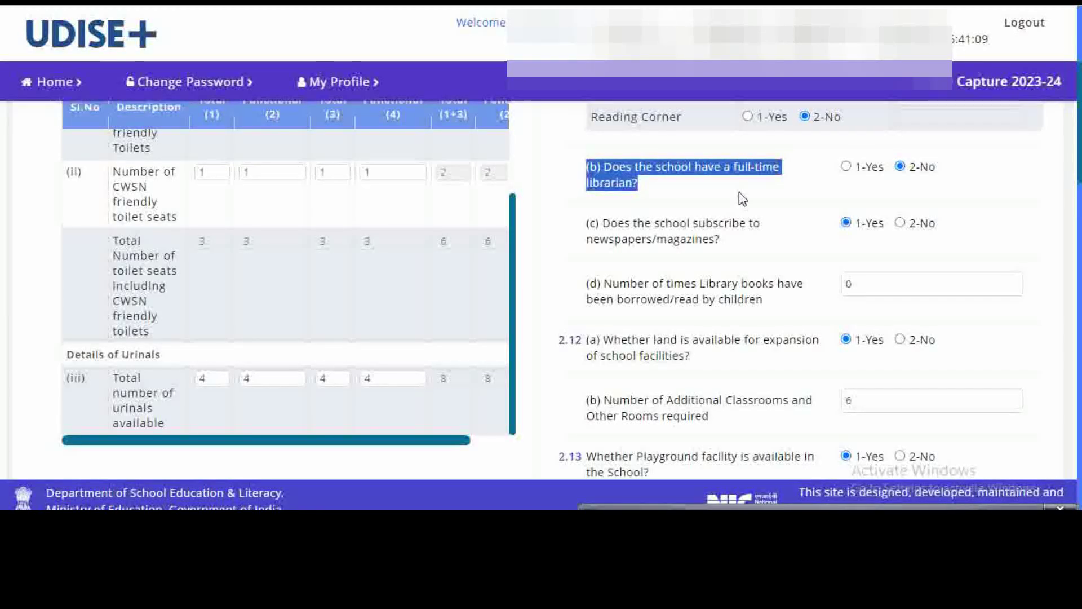
left_click_drag(586, 221, 745, 248)
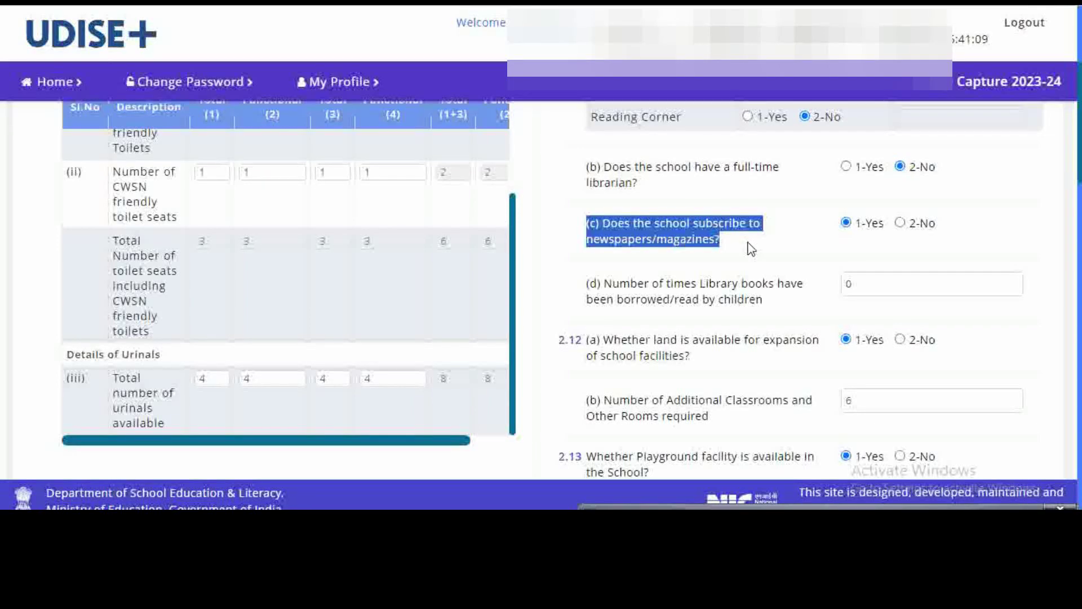
Read 2.11(d) on the number of times library books have been borrowed or read by children
scroll(750, 247, "down", 1)
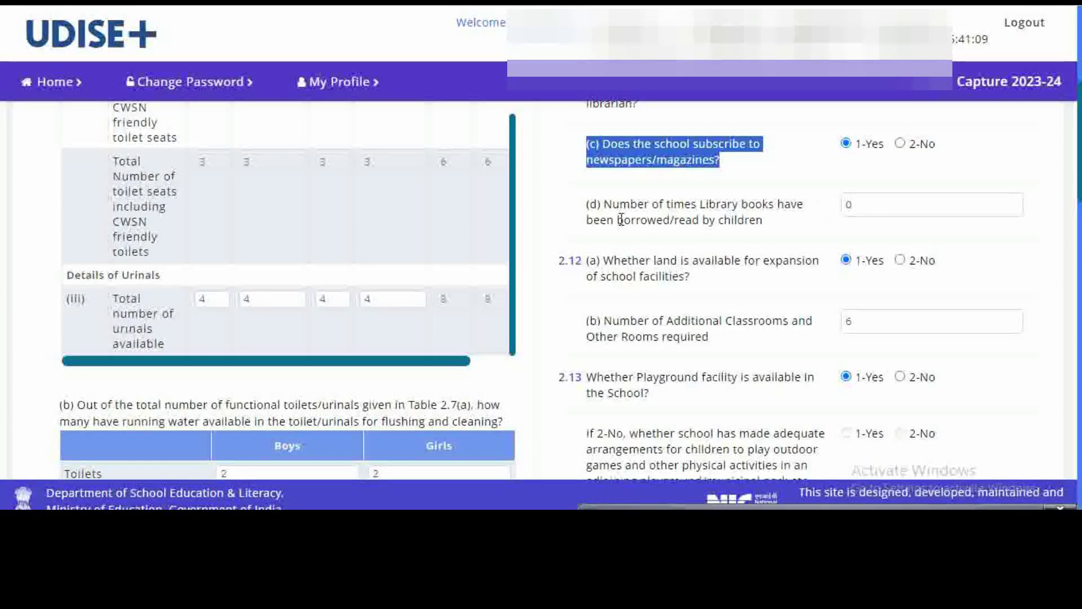
left_click_drag(590, 204, 757, 219)
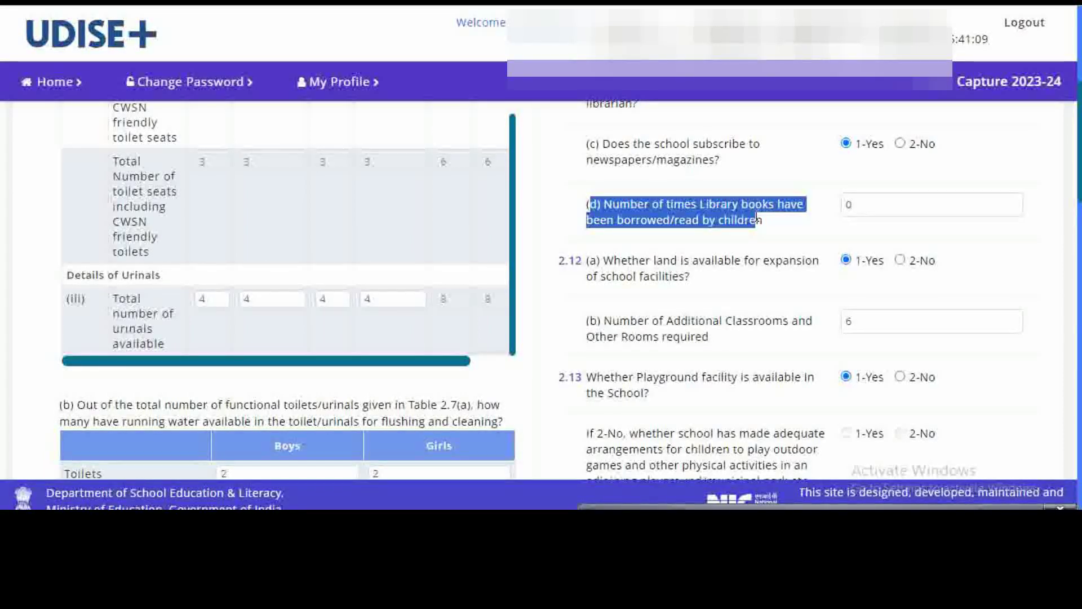
left_click(758, 228)
left_click_drag(759, 228, 580, 217)
scroll(604, 254, "down", 1)
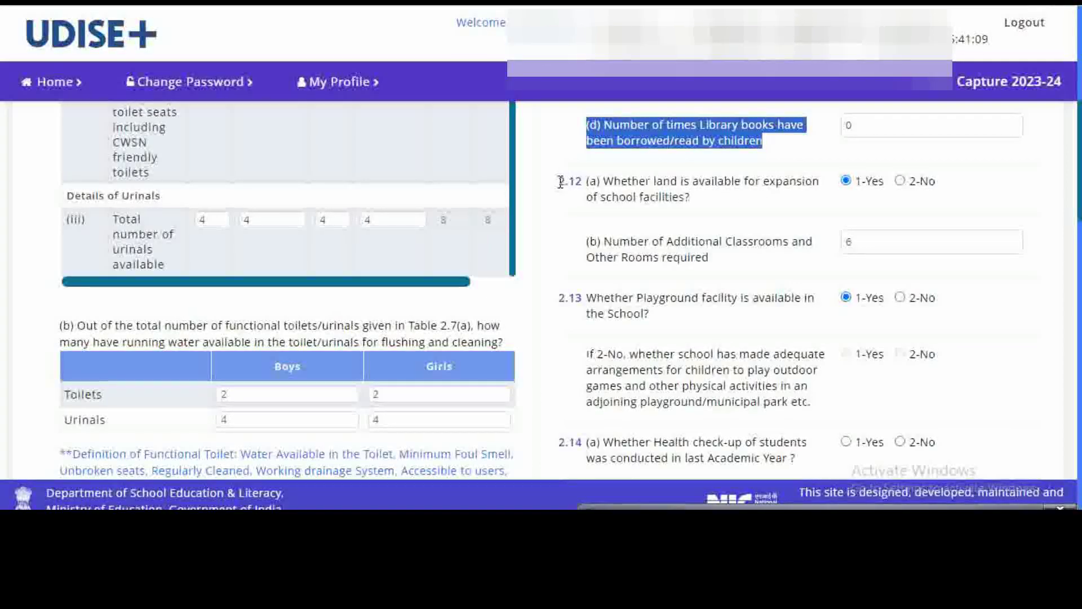
Read question 2.12 on land for expansion of school facilities and the number of additional classrooms and other rooms required
left_click_drag(561, 181, 704, 205)
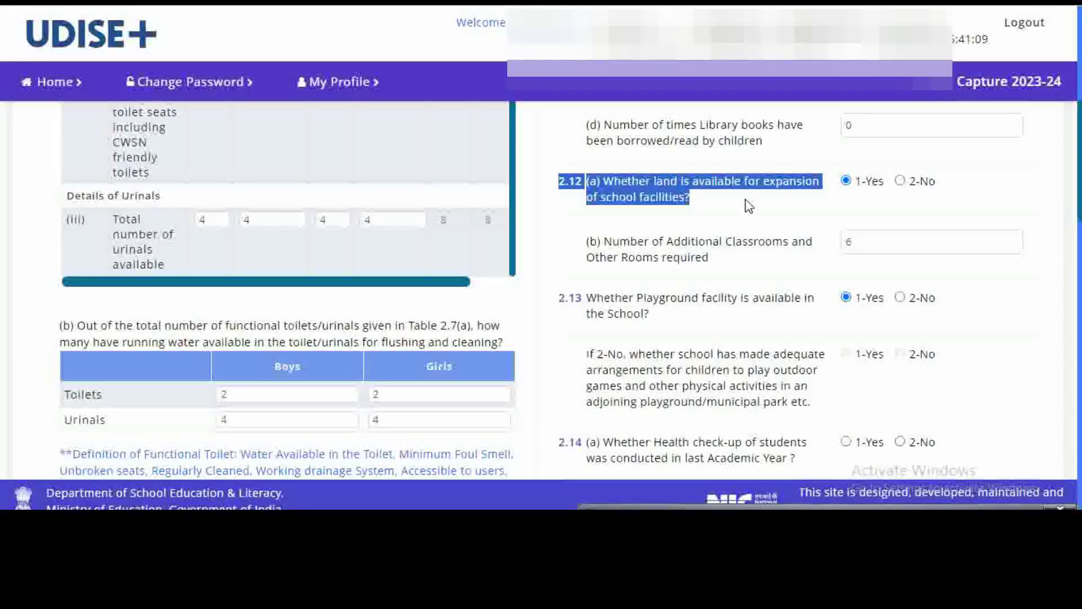
scroll(725, 235, "down", 1)
left_click_drag(597, 164, 812, 201)
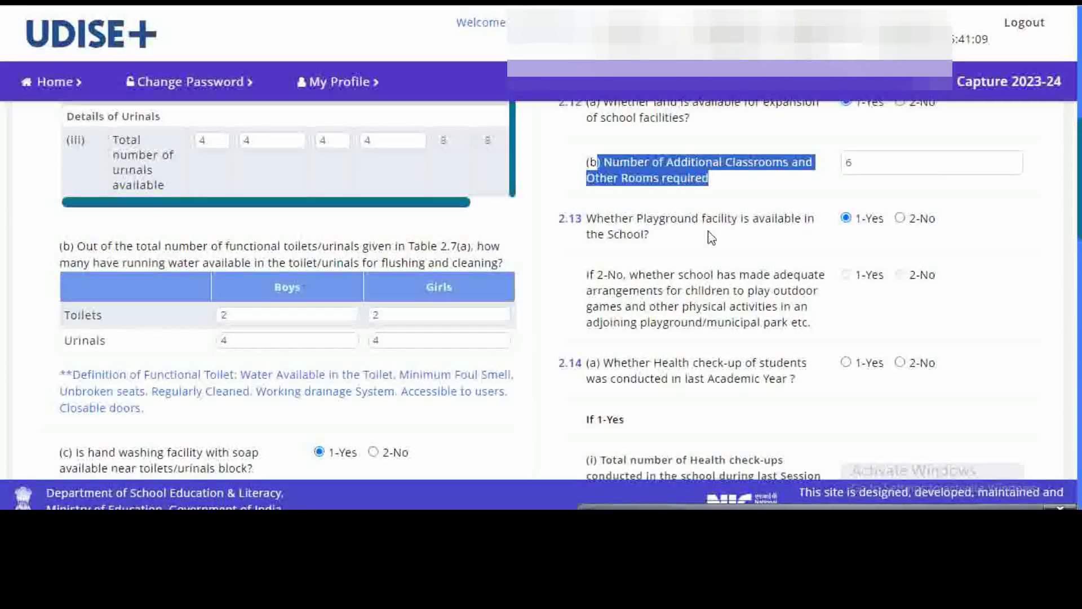
Read question 2.13 on the playground facility and the follow-up on adequate arrangements in an adjoining playground or municipal park
scroll(708, 237, "down", 2)
left_click_drag(568, 139, 793, 153)
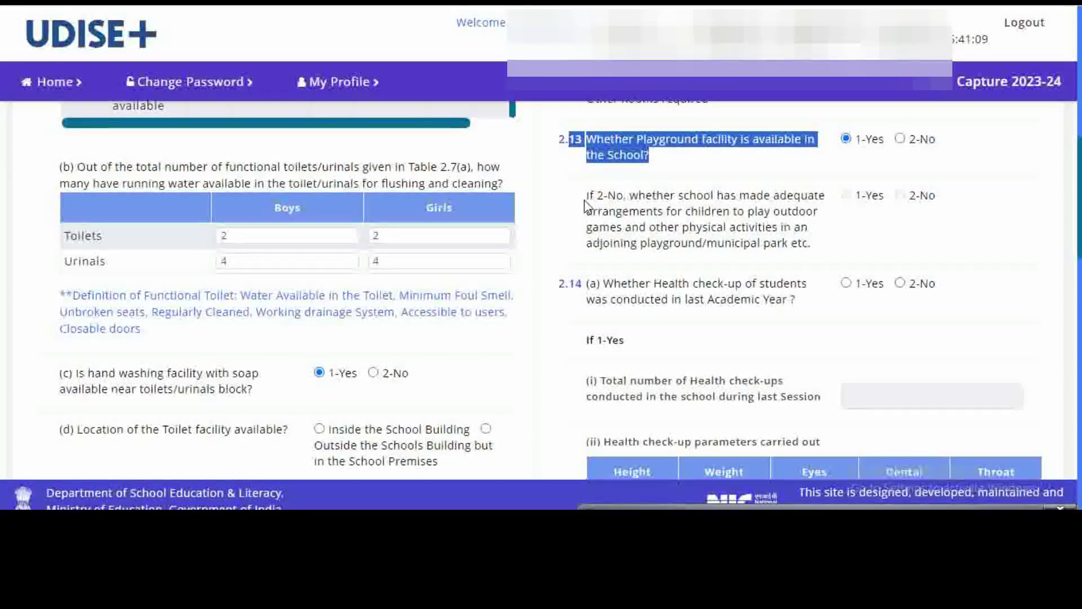
left_click_drag(585, 197, 825, 275)
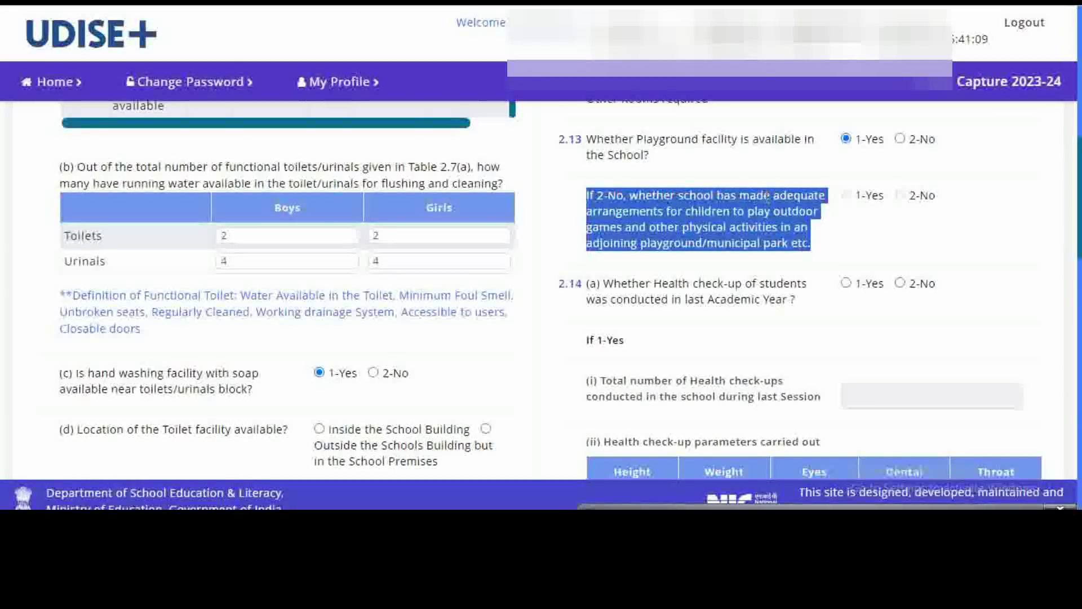
Examine question 2.14(a) on student health check-ups, including the total number conducted and the parameters from Height to Throat
scroll(754, 196, "down", 2)
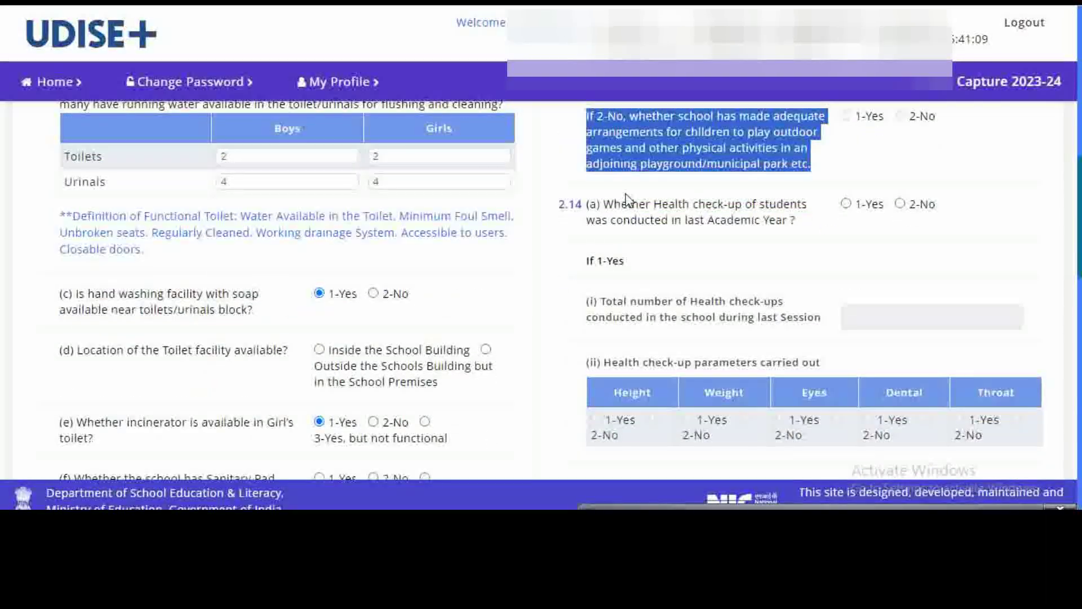
left_click_drag(602, 207, 797, 225)
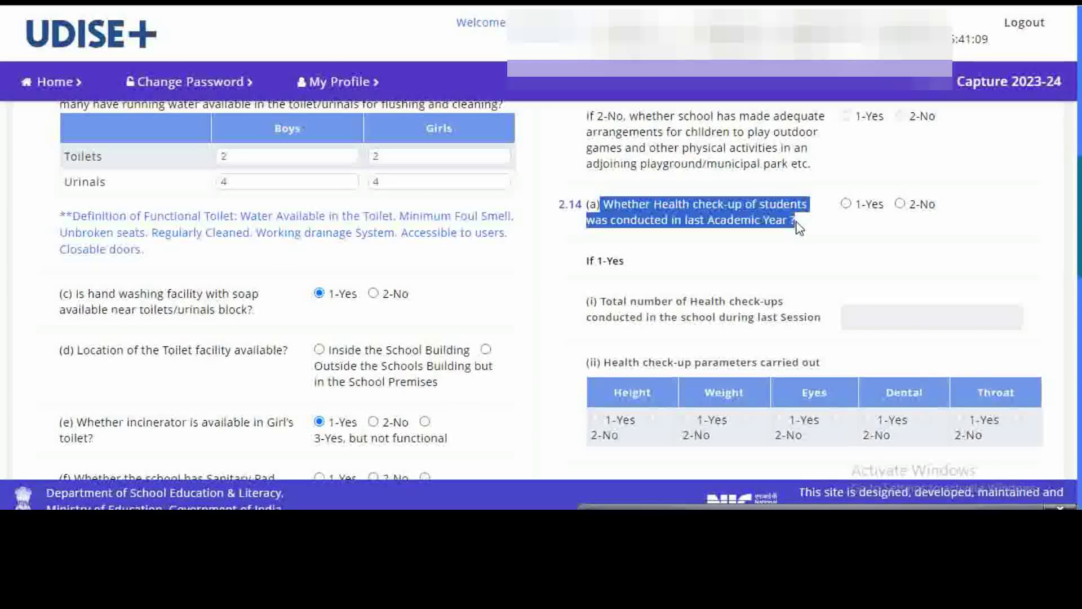
scroll(753, 267, "down", 3)
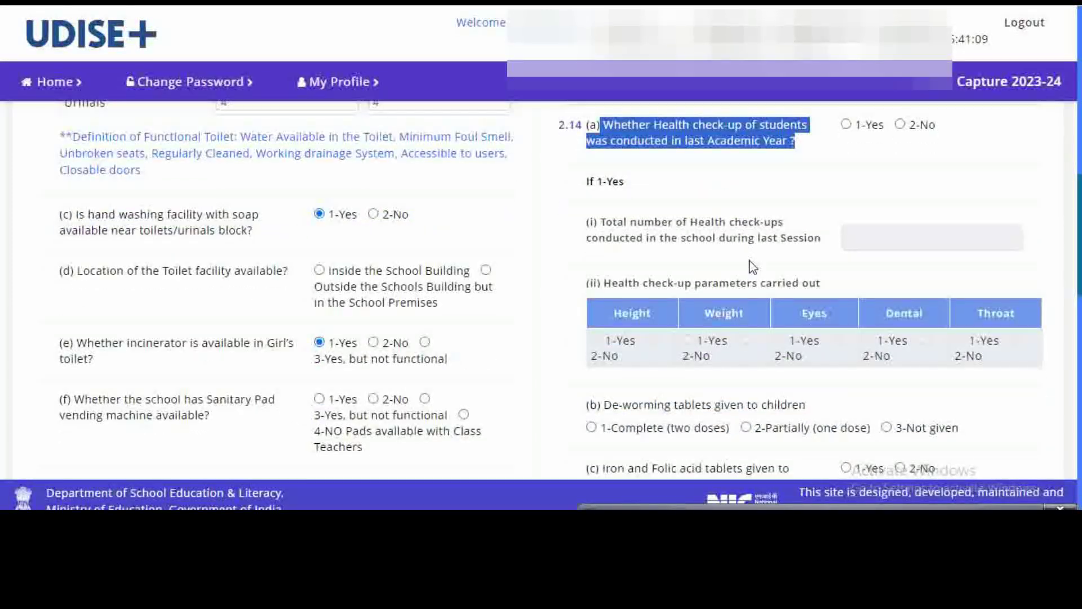
left_click_drag(588, 143, 694, 173)
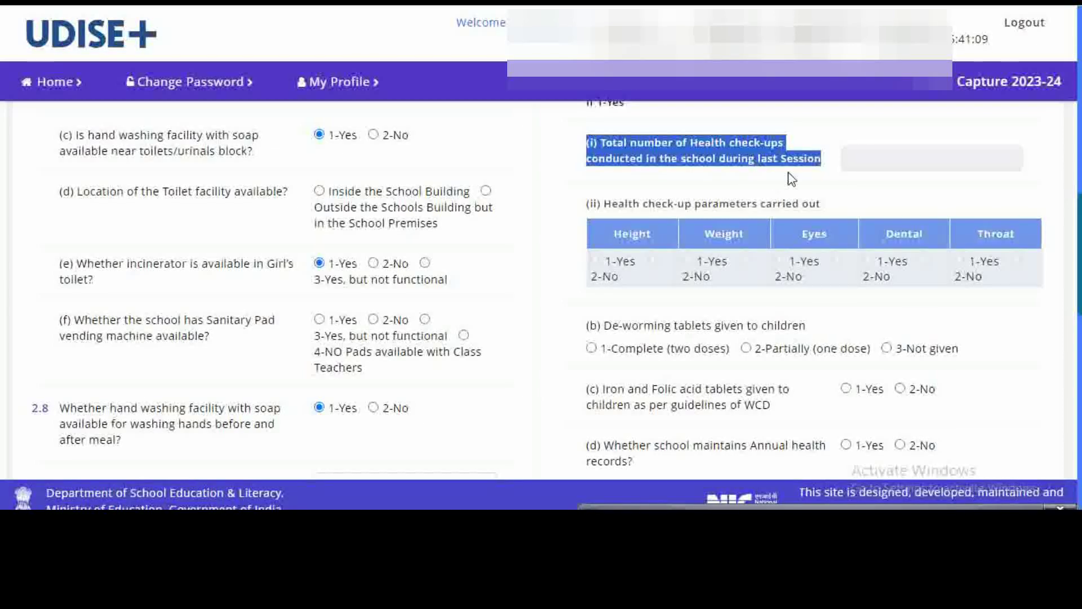
scroll(790, 205, "down", 1)
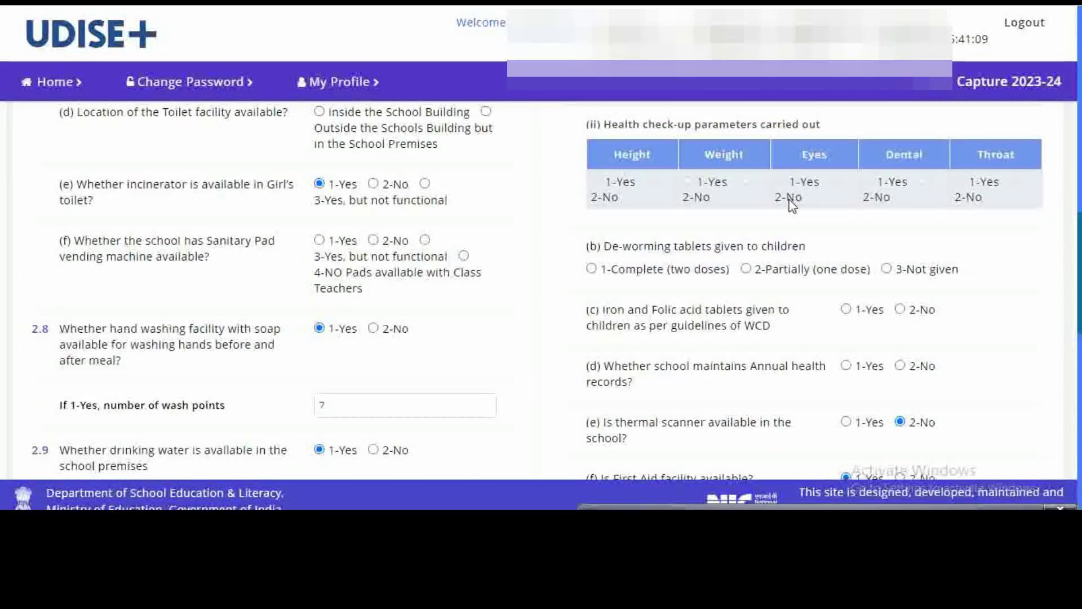
left_click_drag(583, 128, 792, 133)
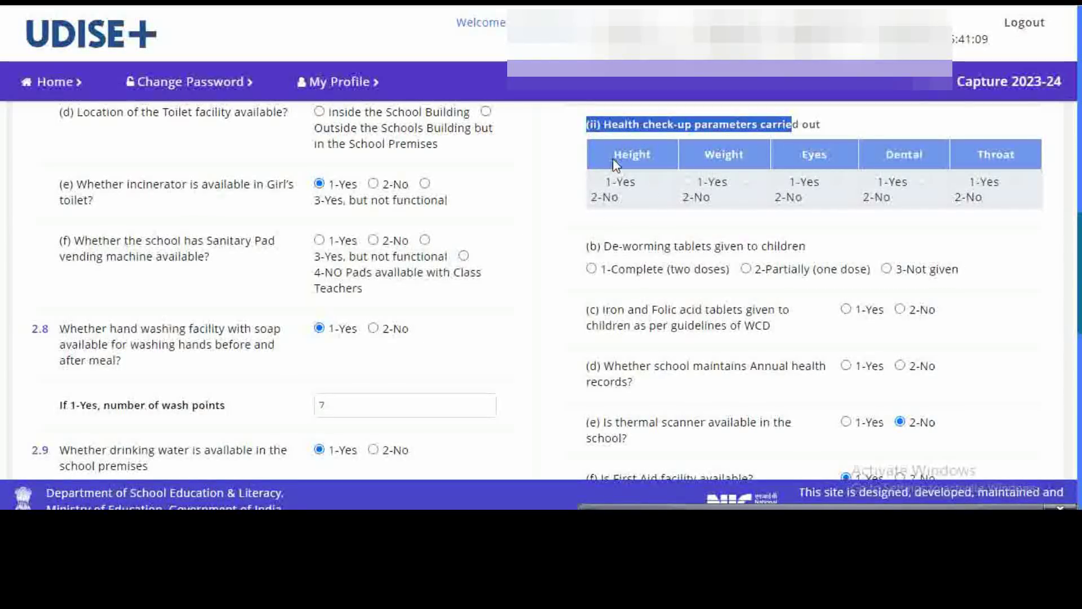
left_click_drag(609, 155, 981, 161)
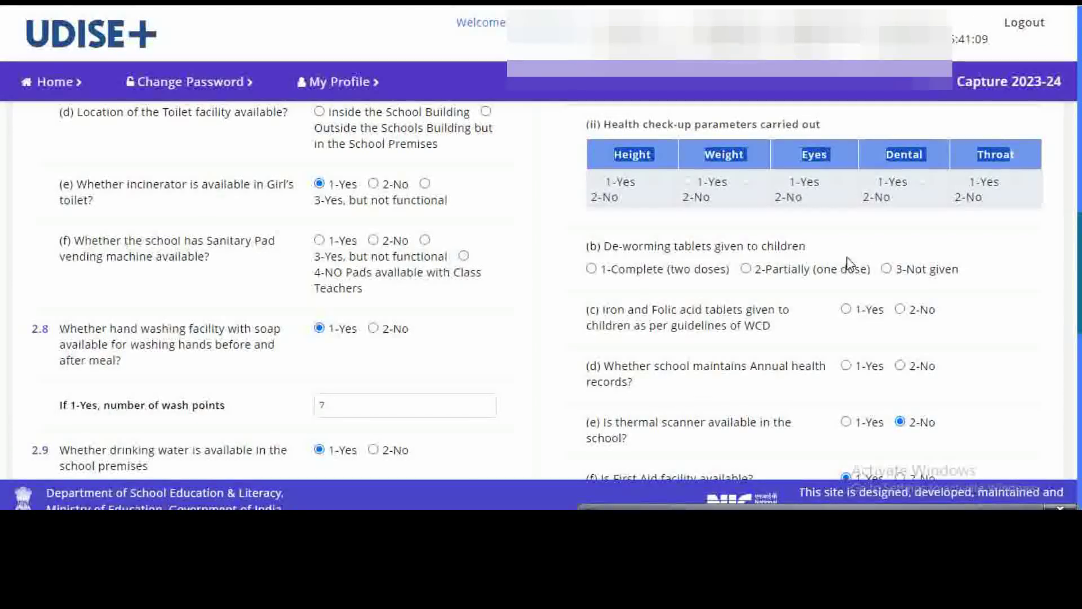
Read 2.14(b) to (d) on de-worming tablets, iron and folic acid tablets, and annual health records
scroll(831, 162, "down", 1)
left_click_drag(590, 166, 807, 179)
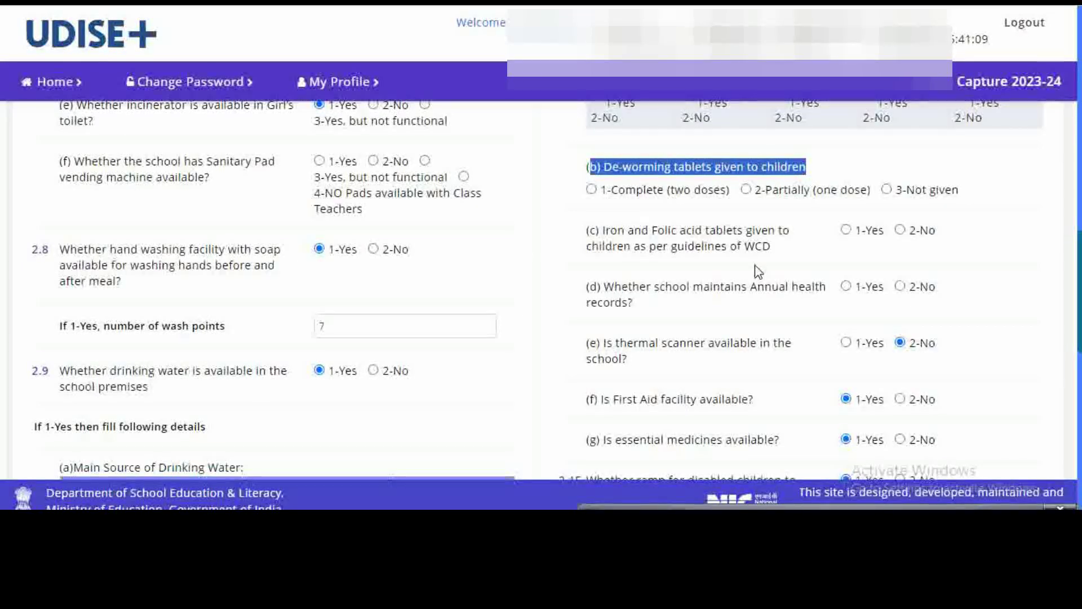
left_click_drag(591, 231, 787, 260)
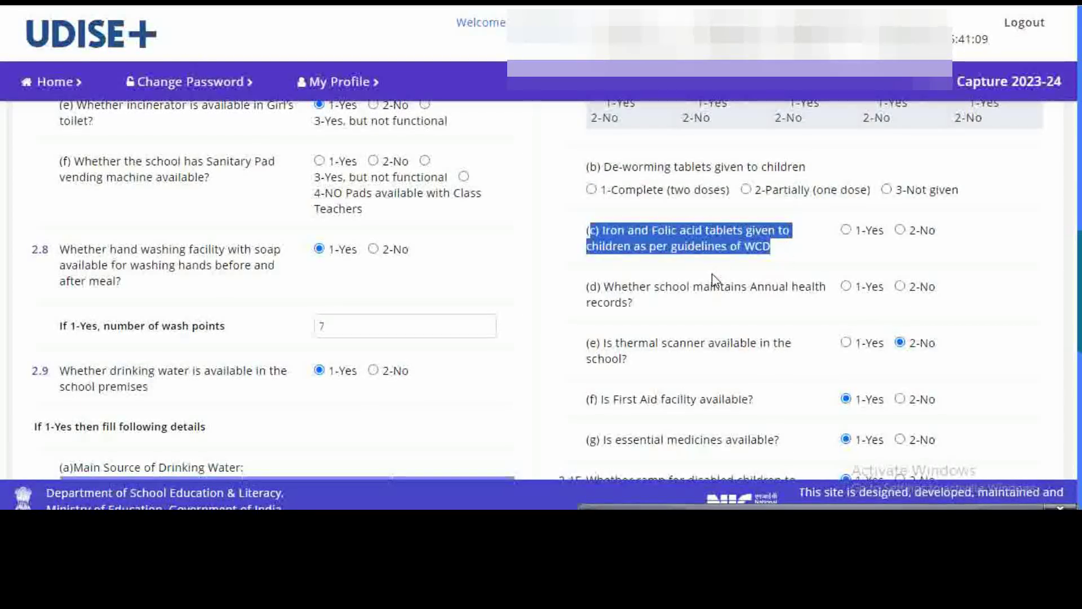
scroll(705, 279, "down", 1)
mouse_move(610, 210)
left_mouse_down()
mouse_move(821, 213)
mouse_move(831, 225)
mouse_move(813, 247)
left_mouse_up()
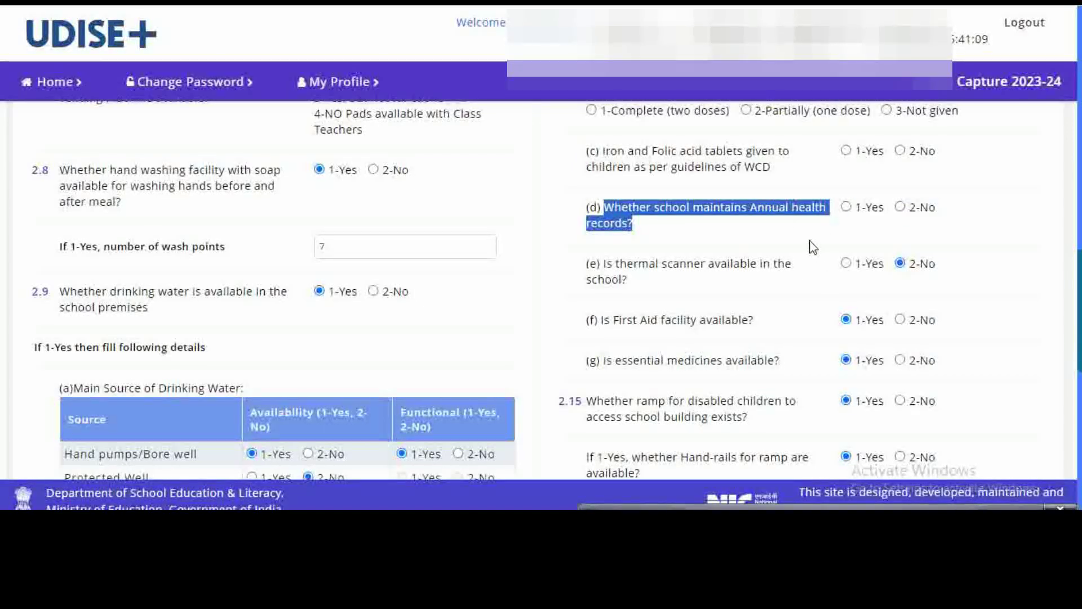
Read 2.14(e) to (g) on the availability of a thermal scanner, First Aid facility and essential medicines
left_click_drag(591, 261, 759, 279)
scroll(757, 292, "down", 1)
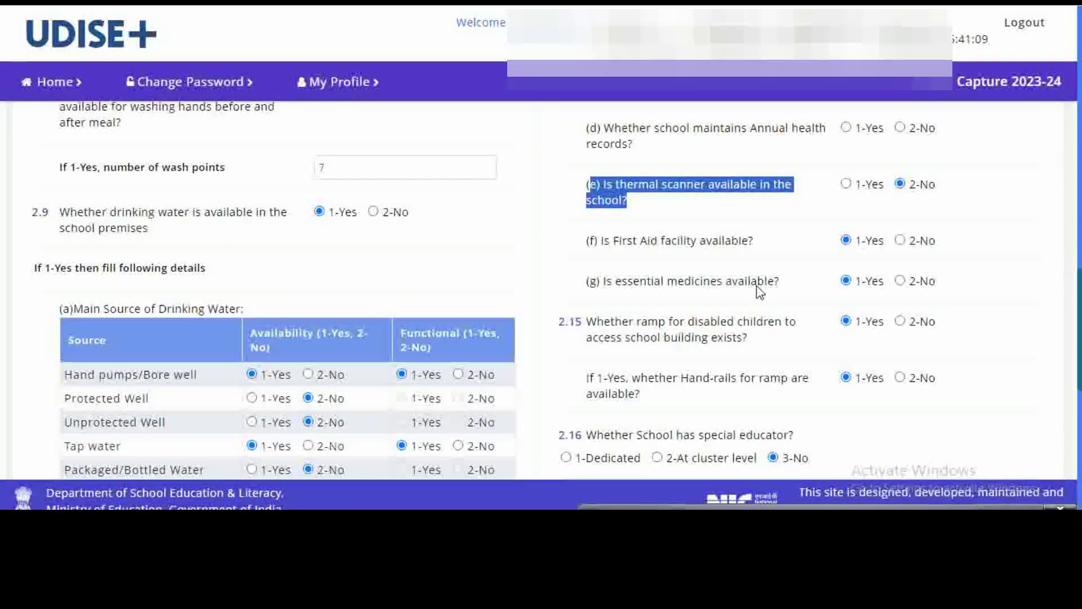
scroll(757, 292, "down", 1)
left_click_drag(587, 162, 758, 165)
left_click_drag(587, 203, 779, 211)
Read question 2.15 on the ramp for disabled children and its follow-up on hand-rails
scroll(750, 271, "down", 1)
left_click_drag(596, 163, 768, 179)
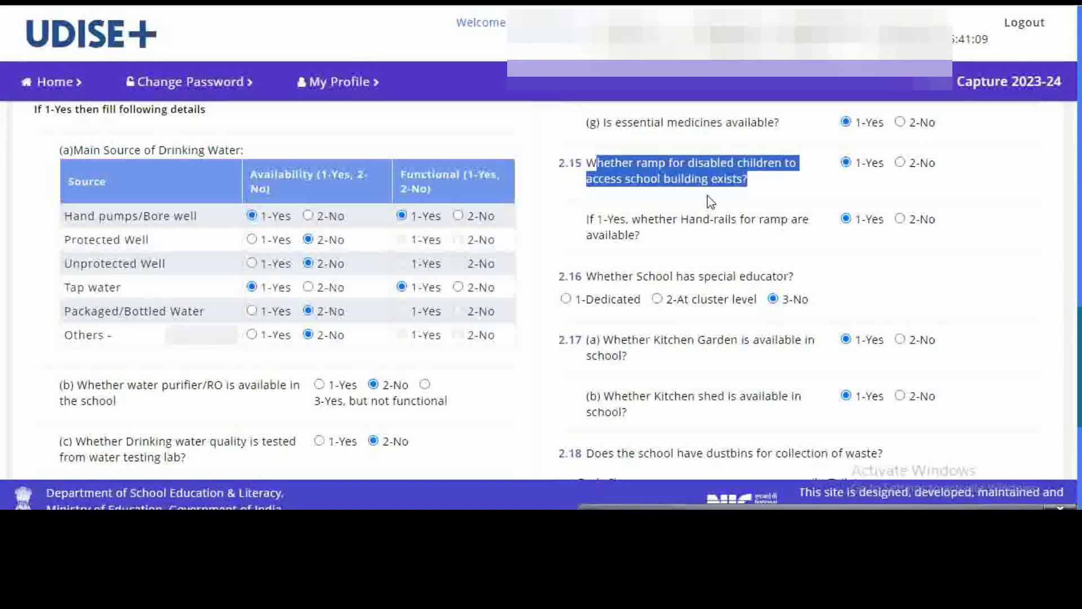
scroll(688, 205, "down", 1)
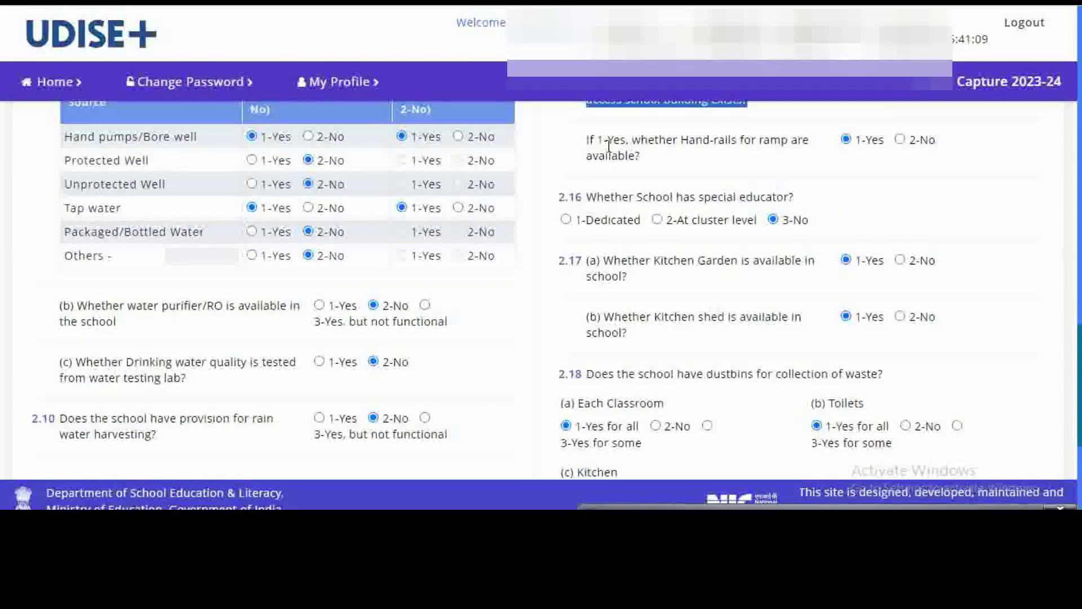
left_click_drag(599, 141, 666, 158)
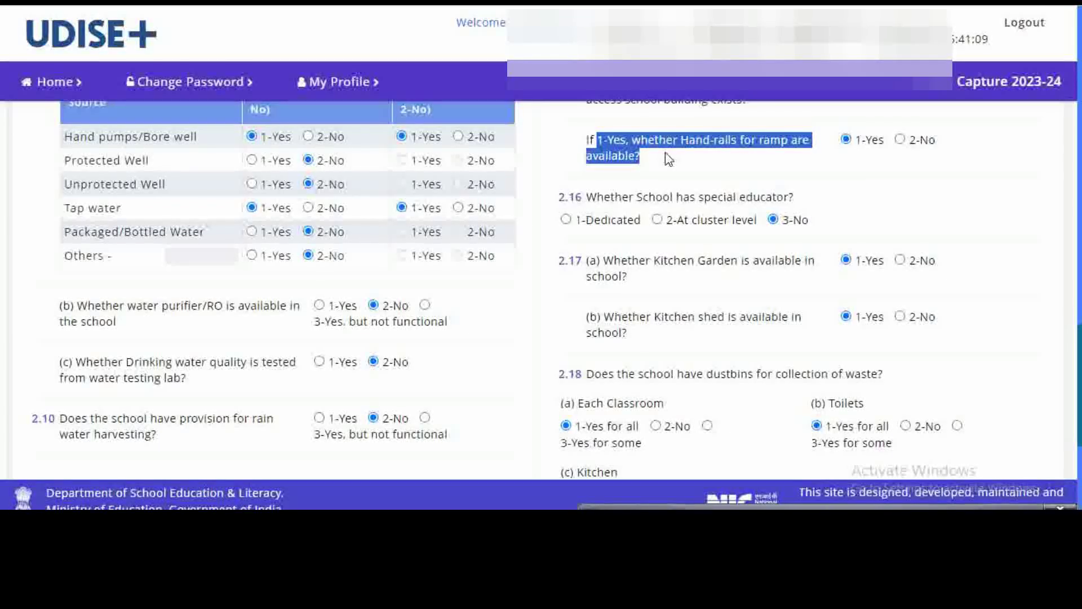
Read question 2.16 on a special educator and question 2.17 on the Kitchen Garden and Kitchen shed
scroll(637, 204, "down", 1)
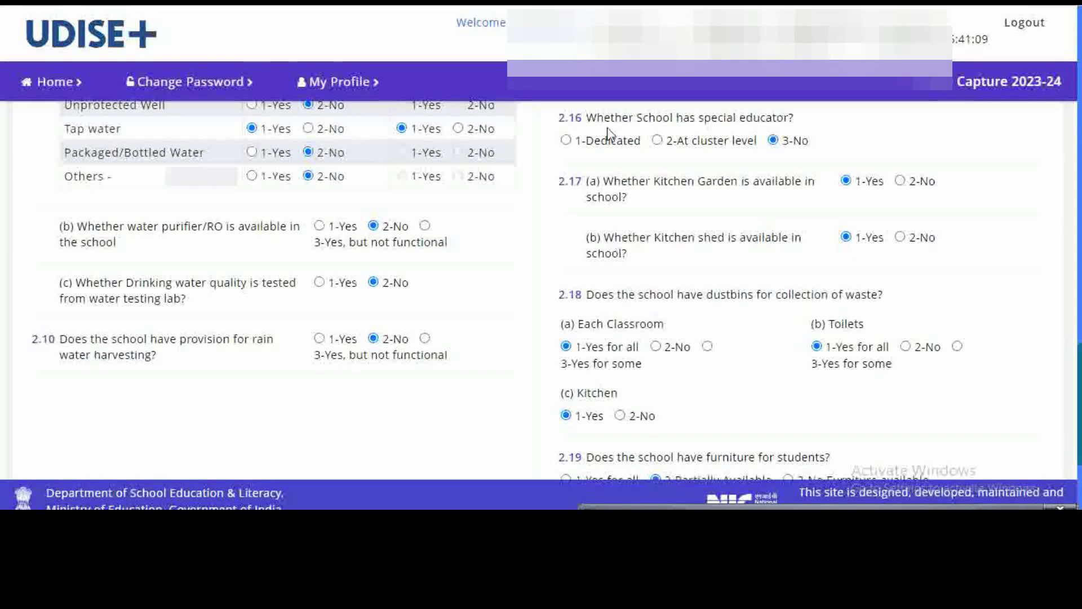
left_click_drag(564, 117, 798, 129)
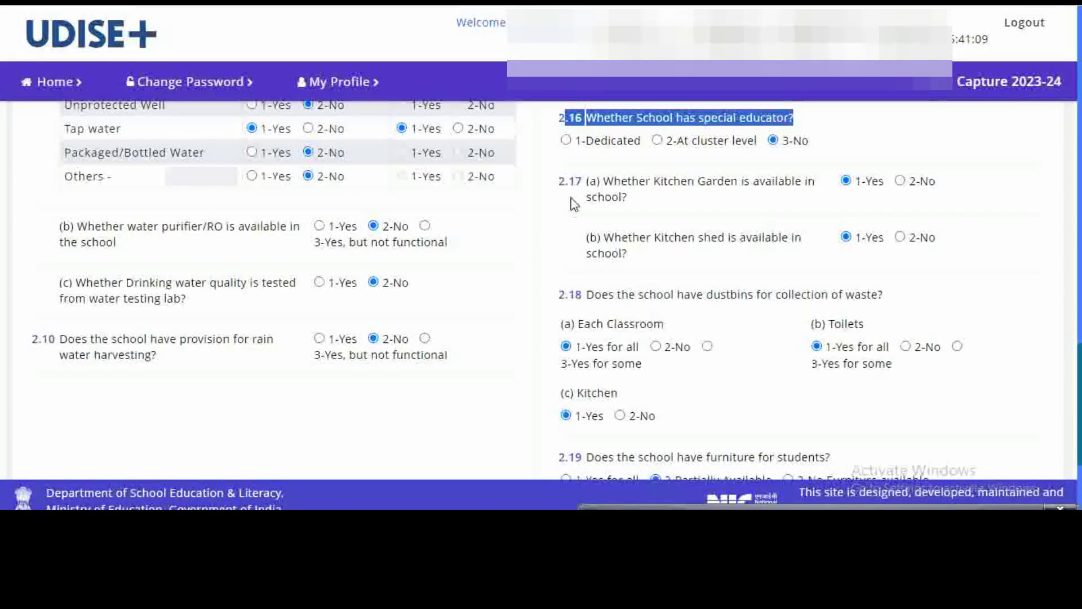
left_click_drag(565, 181, 686, 198)
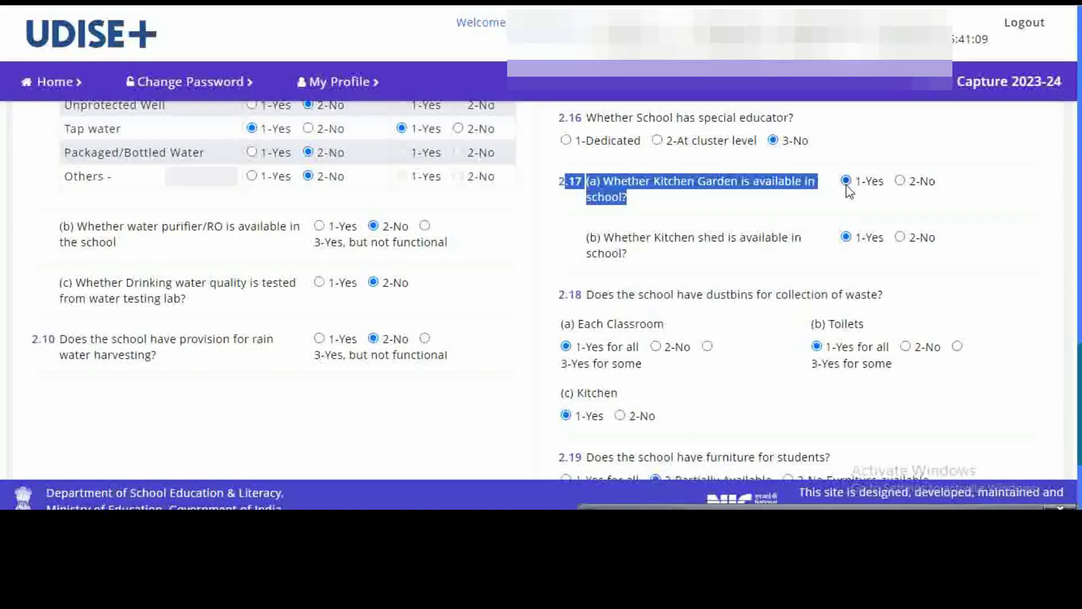
left_click_drag(598, 237, 713, 263)
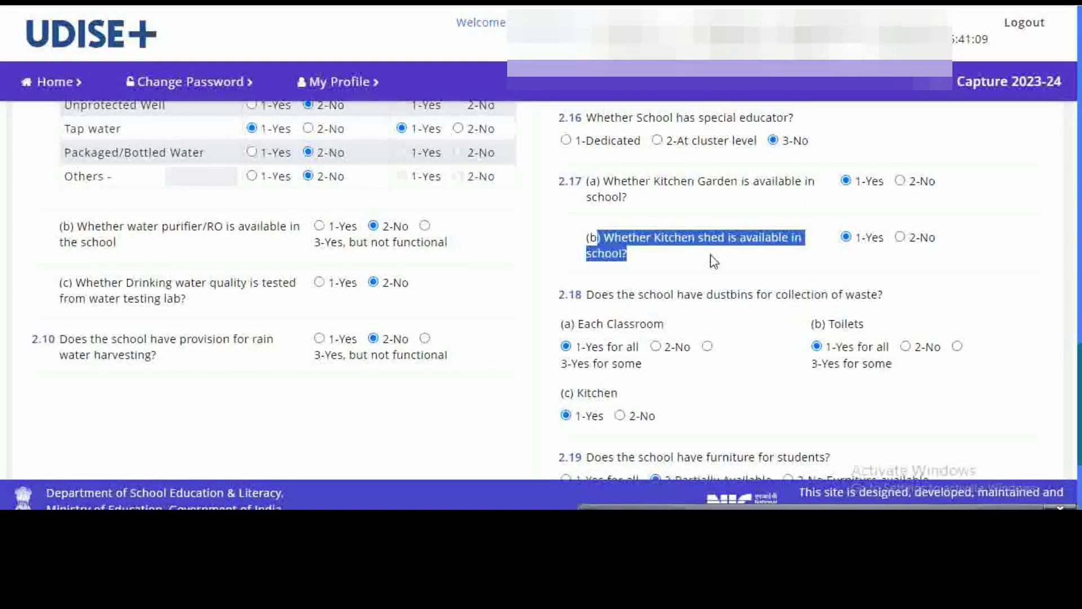
Examine question 2.18 on dustbins for waste collection in each classroom, the toilets and the kitchen
scroll(713, 262, "down", 3)
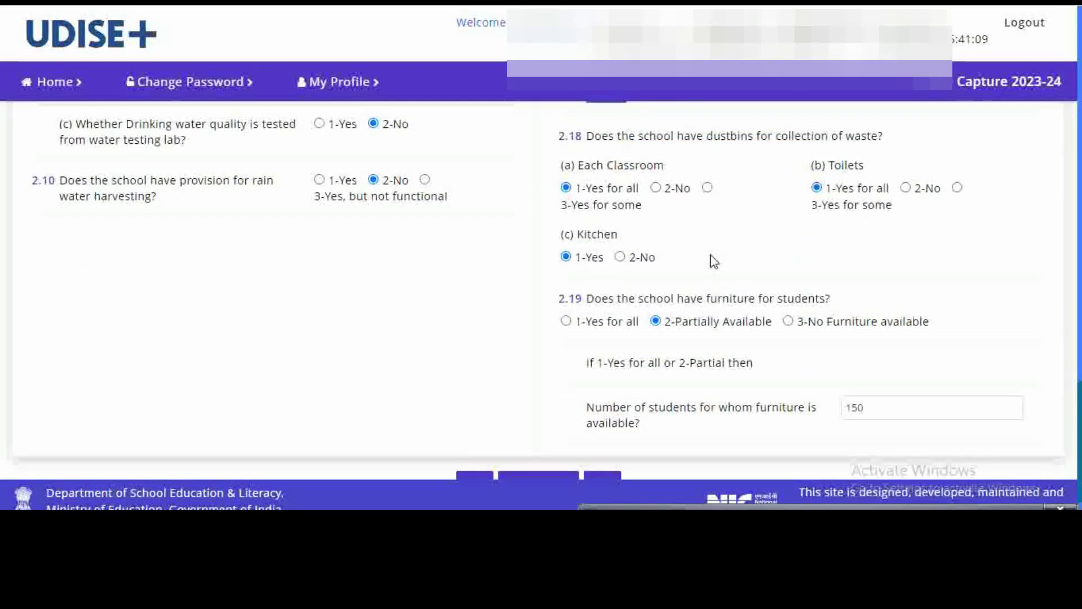
left_click_drag(587, 135, 913, 141)
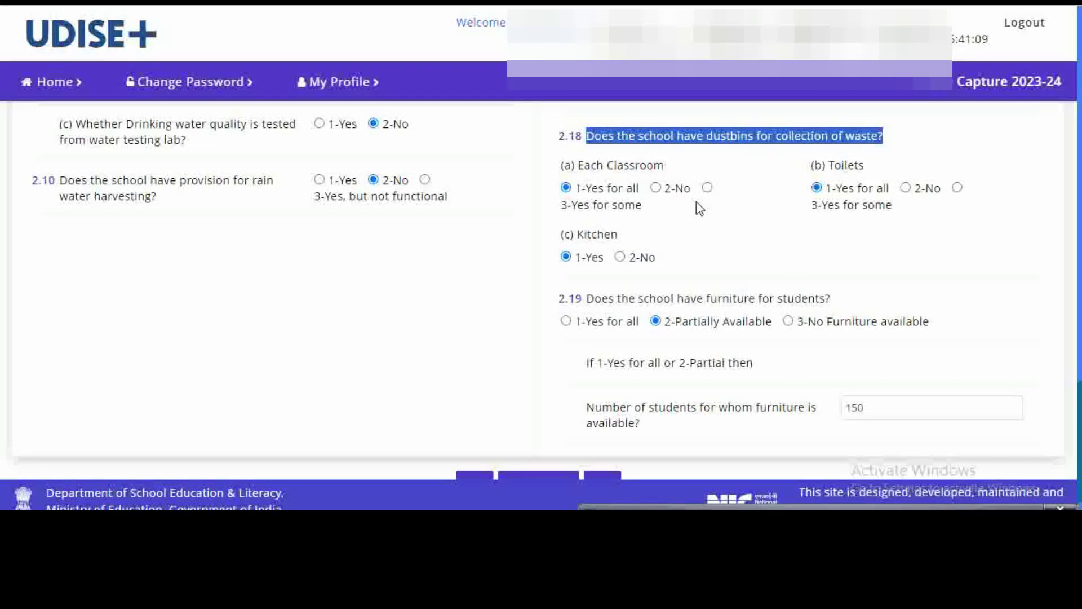
left_click_drag(564, 164, 881, 169)
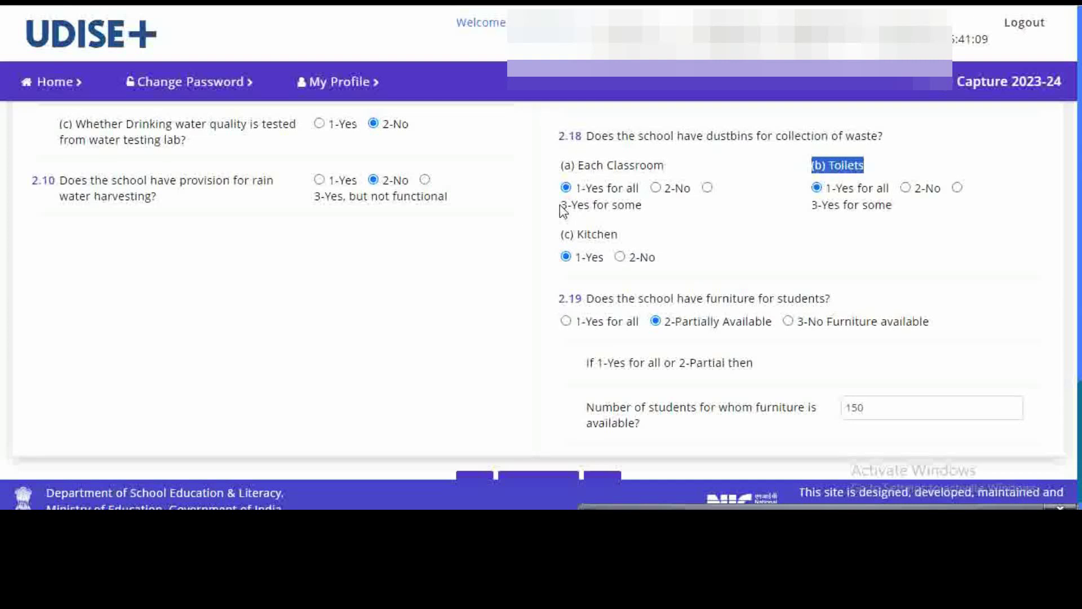
left_click_drag(562, 208, 665, 214)
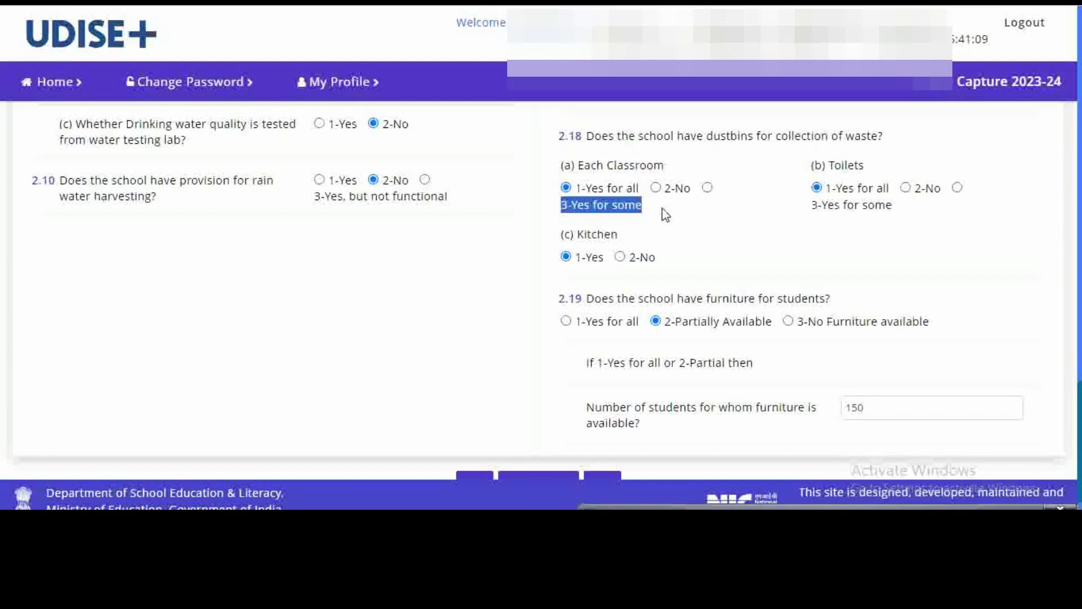
left_click_drag(557, 235, 626, 241)
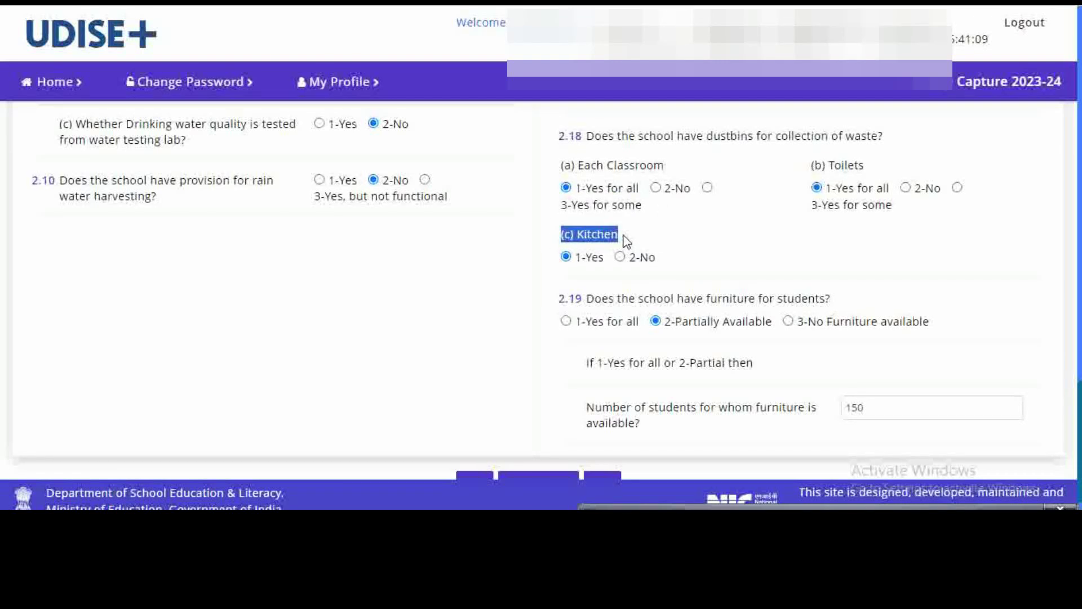
Read question 2.19 on furniture for students and the number of students for whom furniture is available
scroll(714, 251, "down", 2)
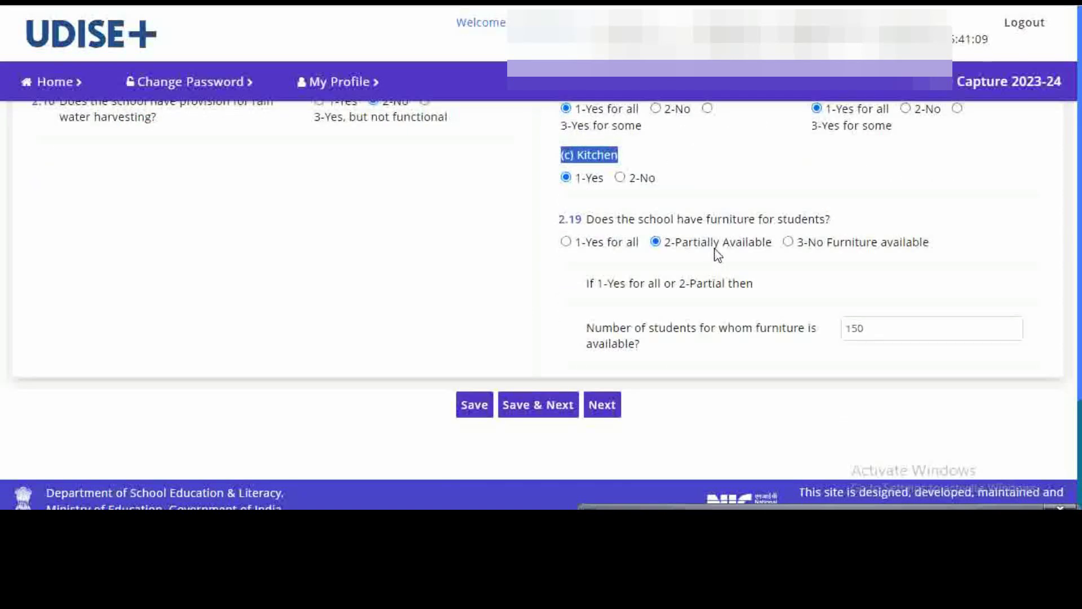
left_click_drag(578, 220, 831, 222)
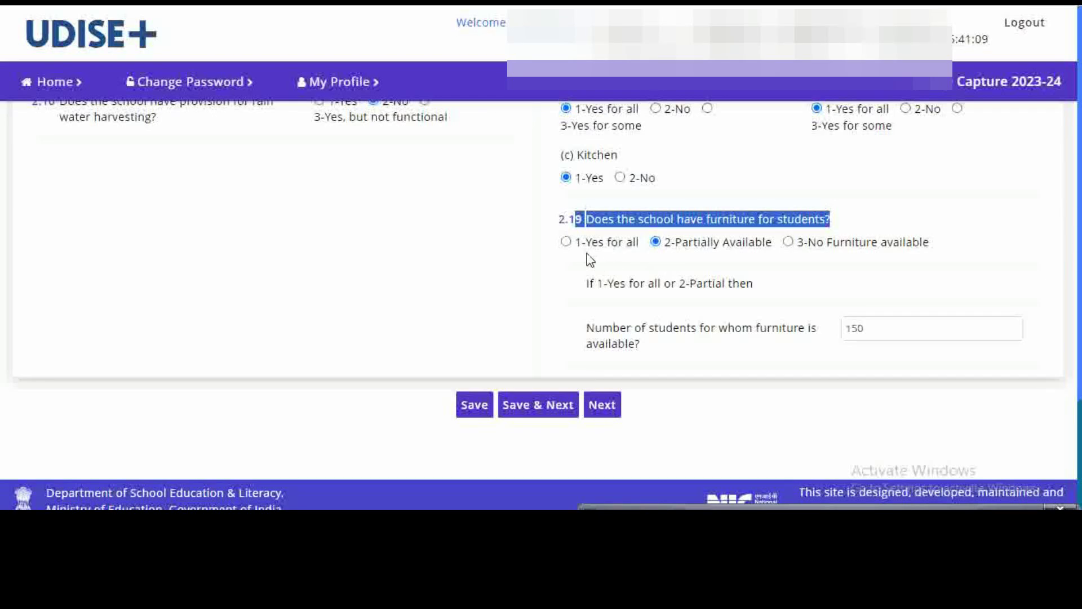
left_click(552, 240)
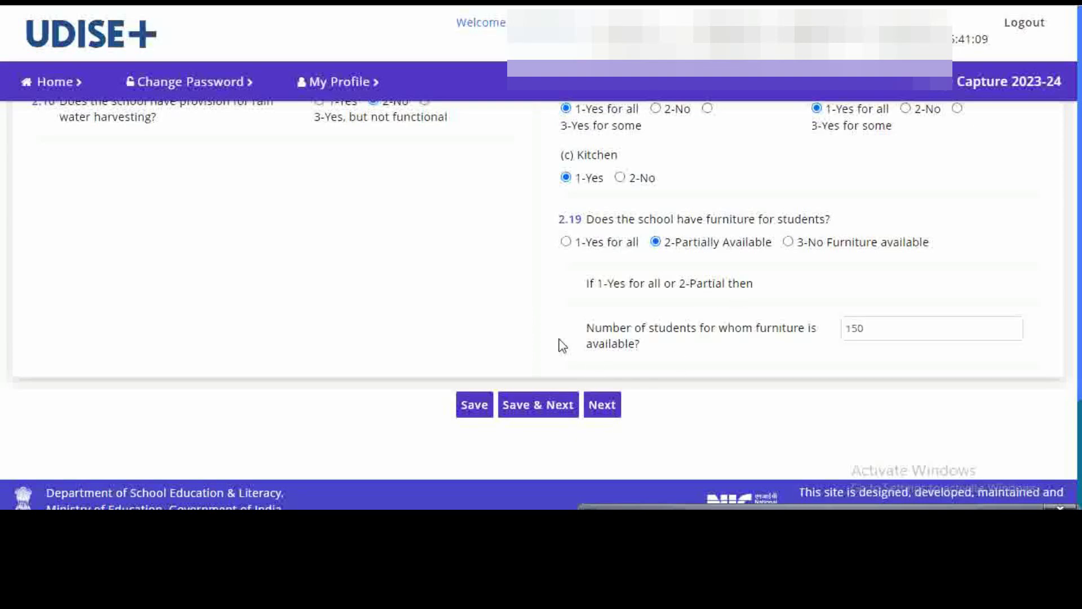
left_click_drag(587, 329, 664, 344)
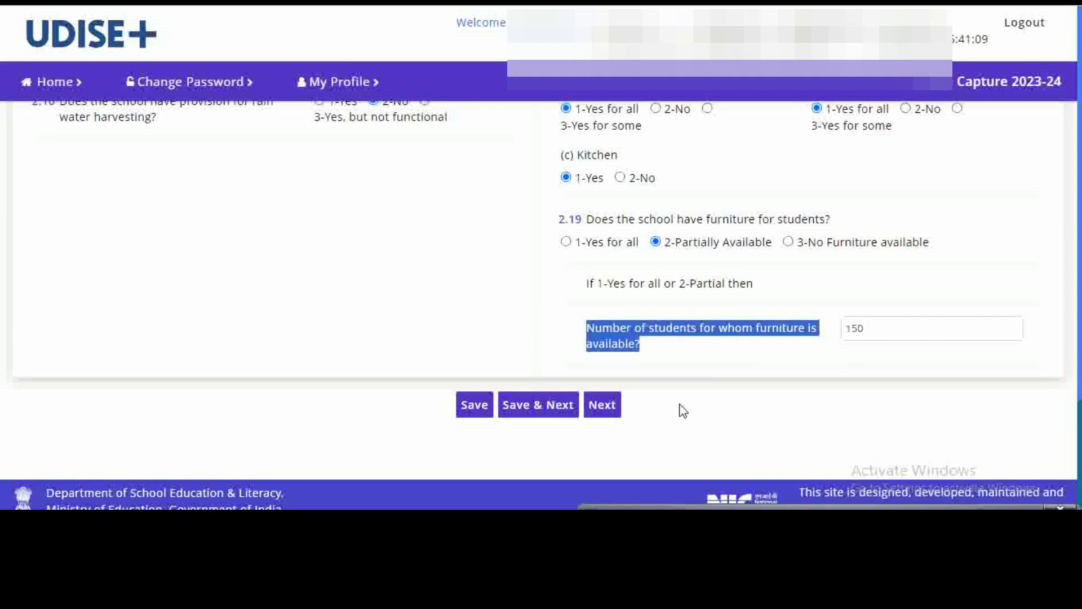
Go on to the 2.20 to 2.23 page without saving and read its heading on Physical Facilities and Equipments in Schools
left_click(602, 405)
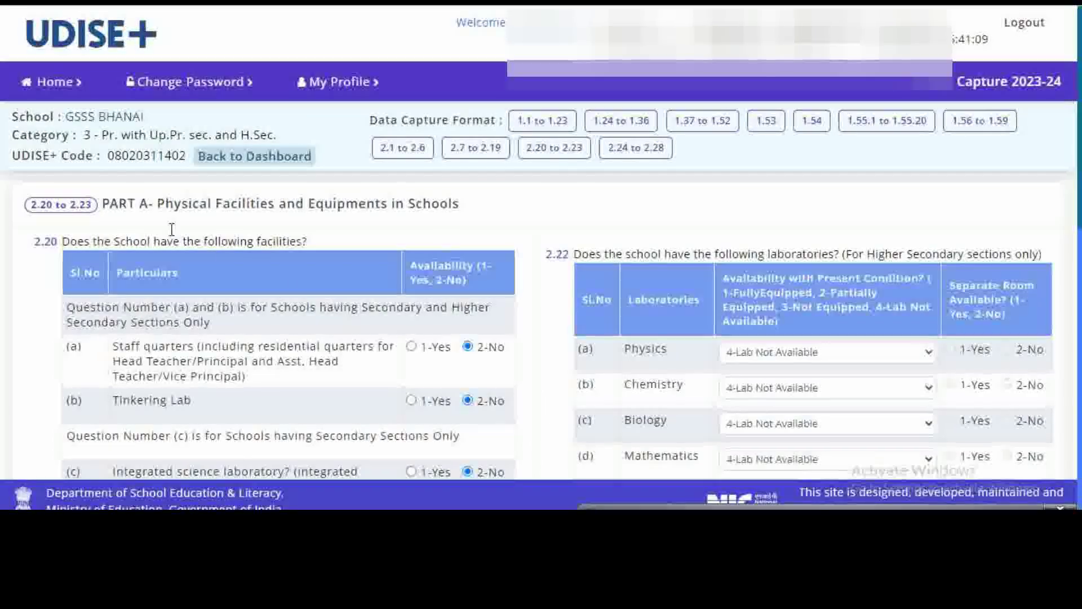
left_click_drag(146, 201, 472, 205)
scroll(404, 263, "down", 1)
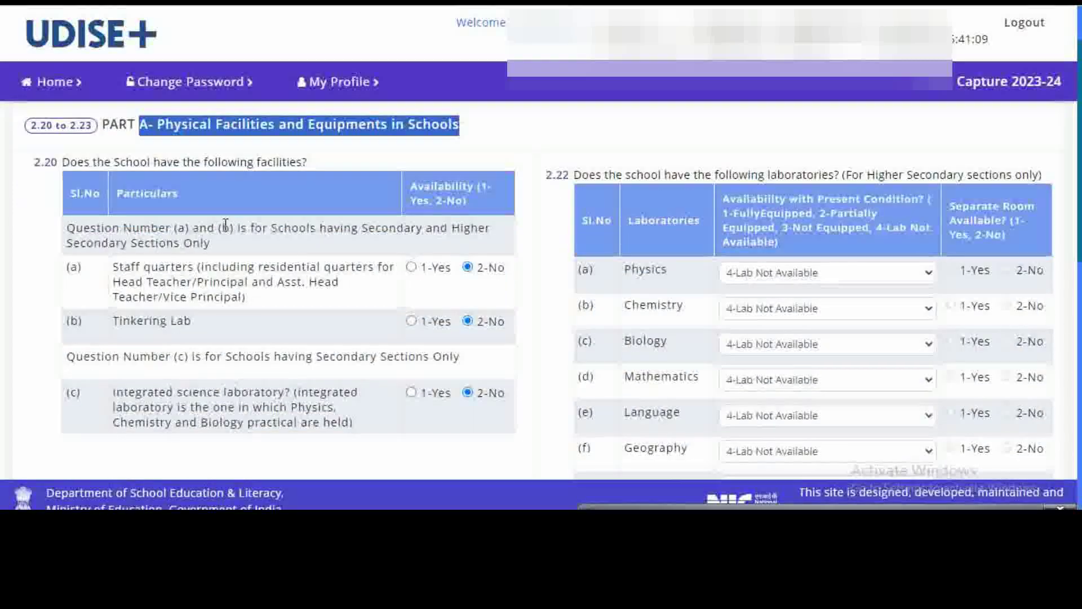
Read question 2.20 on school facilities and the note on which schools items (a) and (b) apply to
left_click_drag(61, 162, 319, 168)
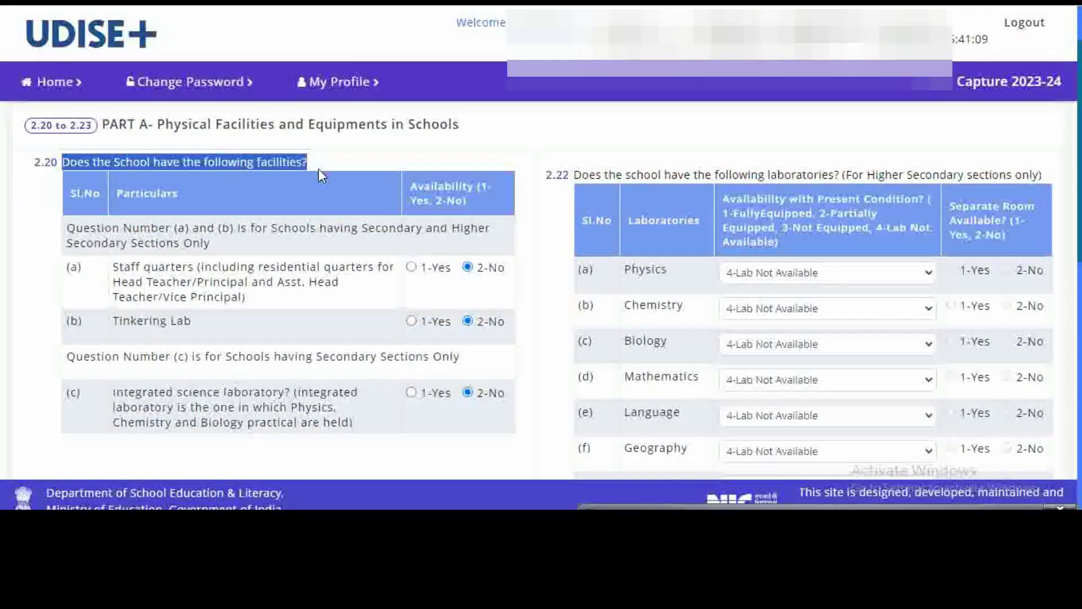
left_click_drag(75, 229, 353, 235)
left_click_drag(428, 236, 473, 242)
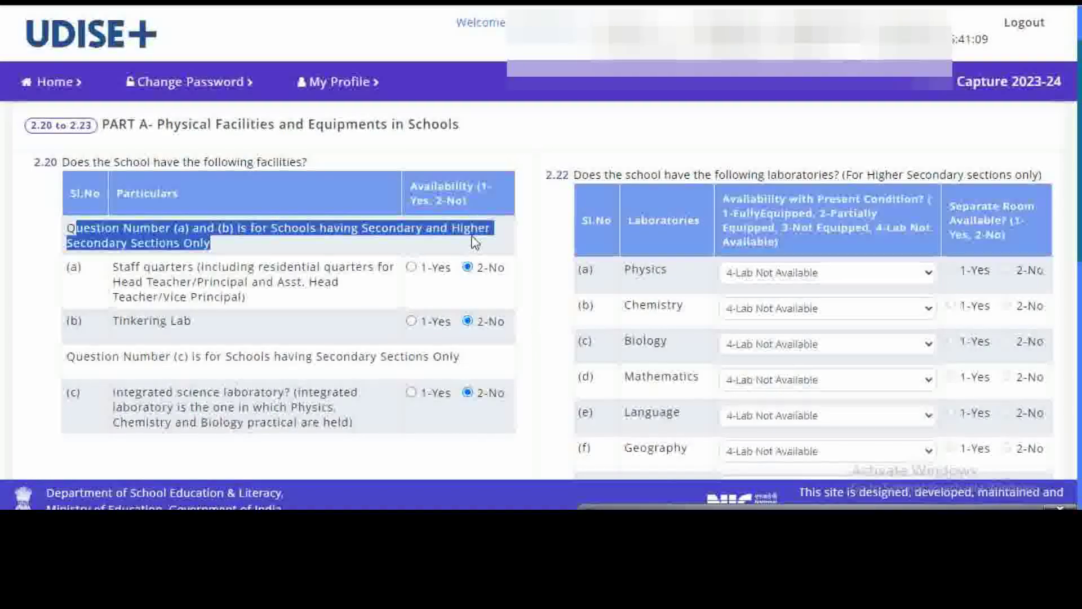
Read items (a) on staff quarters and (b) on the Tinkering Lab in question 2.20
scroll(413, 290, "down", 1)
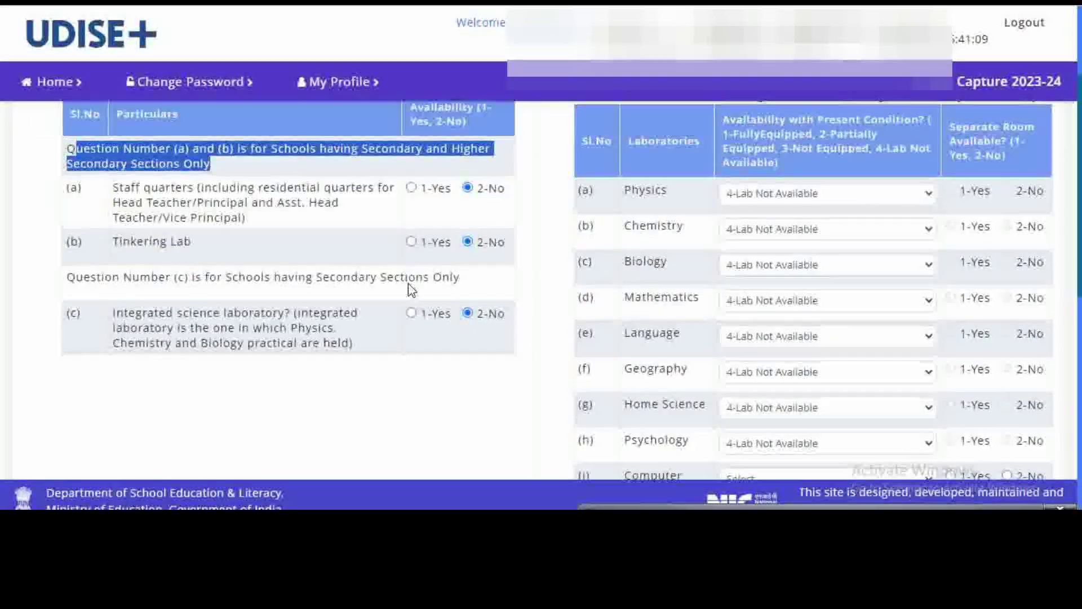
left_click_drag(115, 189, 387, 202)
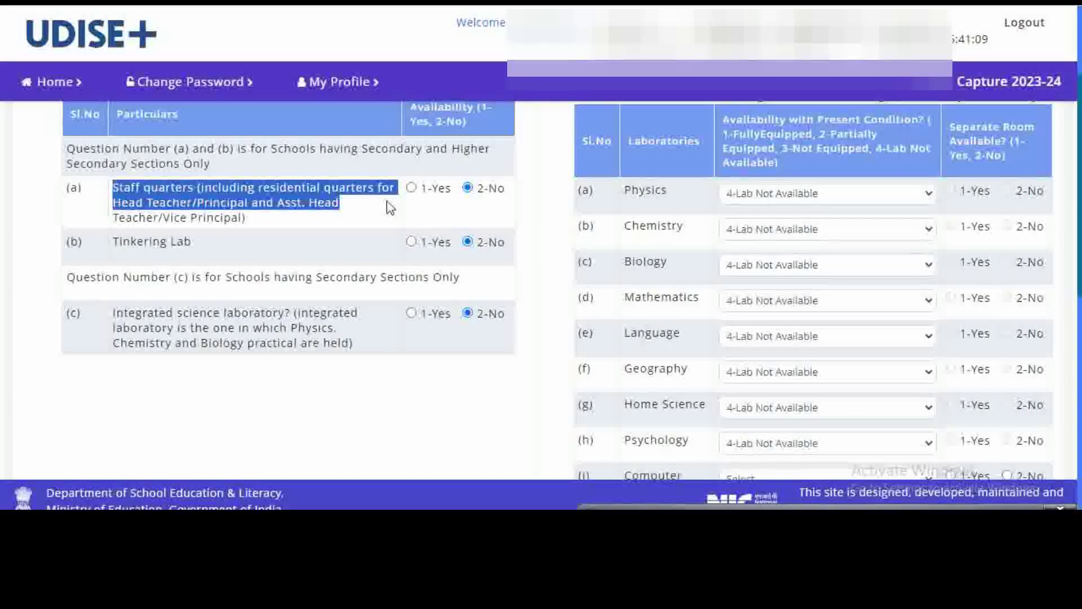
left_click_drag(390, 208, 390, 224)
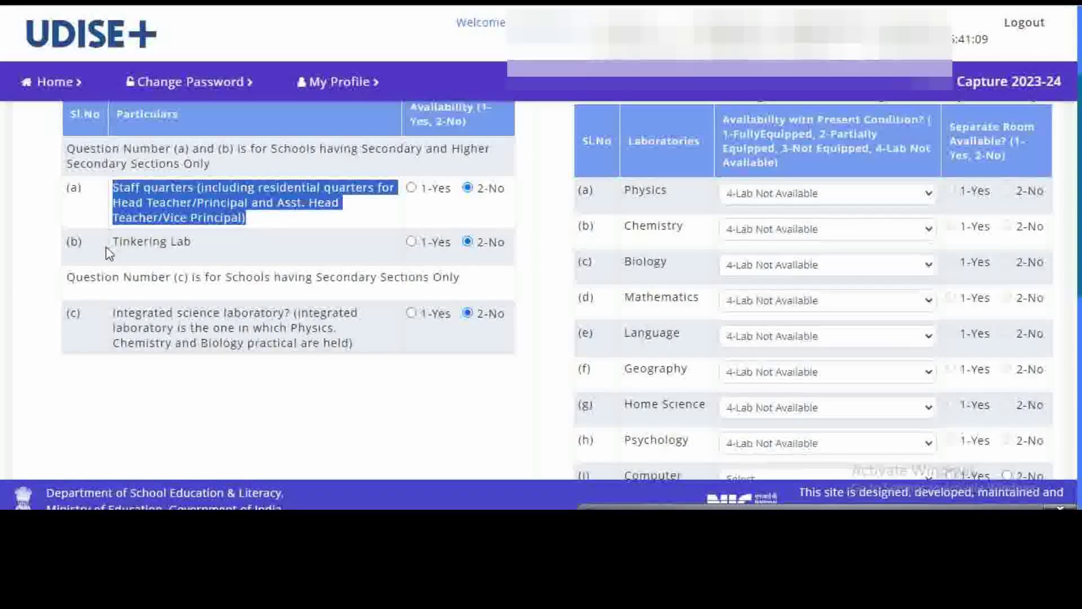
left_click_drag(112, 242, 205, 252)
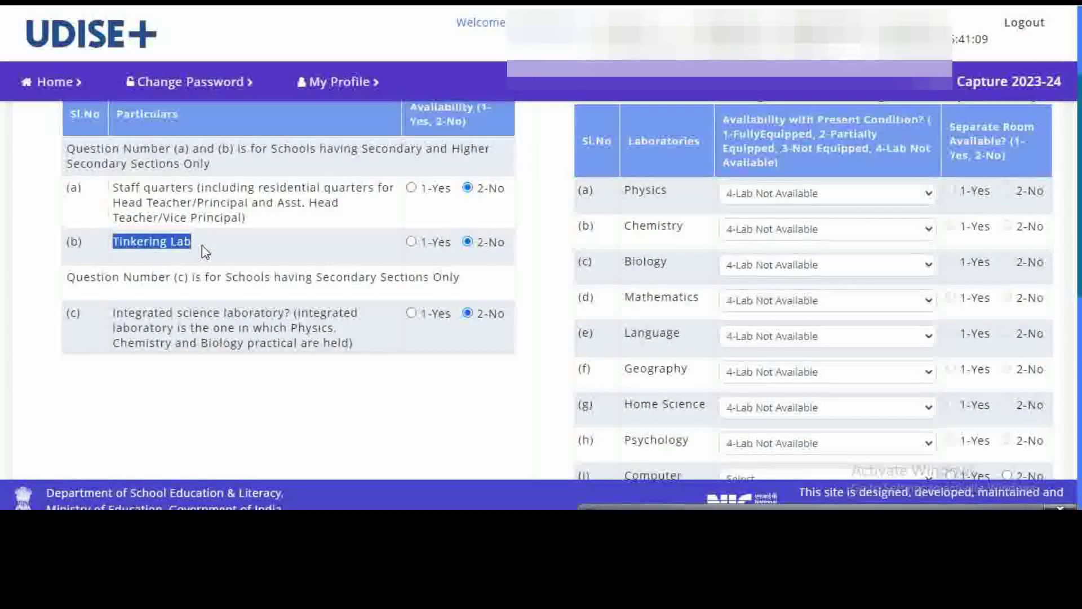
Read item (c) of question 2.20 on the integrated science laboratory and the note on which schools it applies to
left_click_drag(74, 284, 462, 290)
scroll(215, 252, "down", 1)
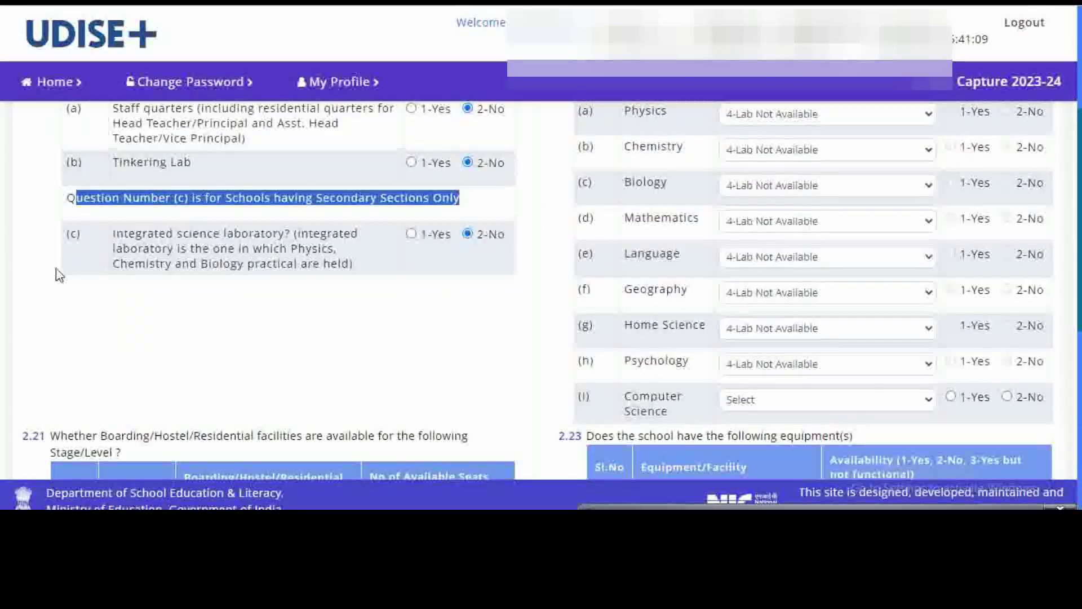
left_click_drag(113, 234, 342, 253)
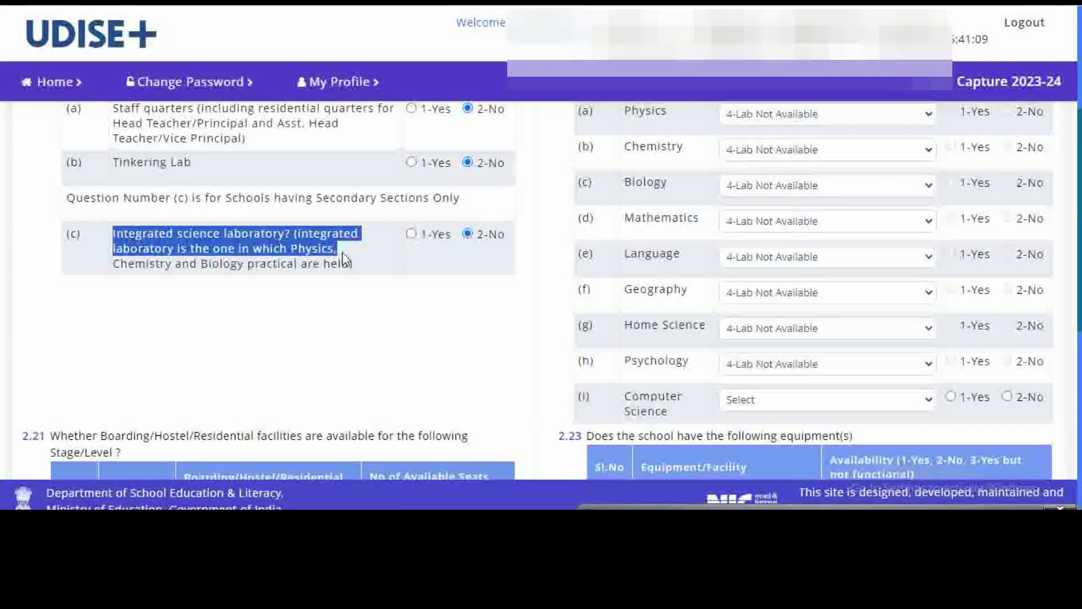
left_click_drag(343, 252, 350, 280)
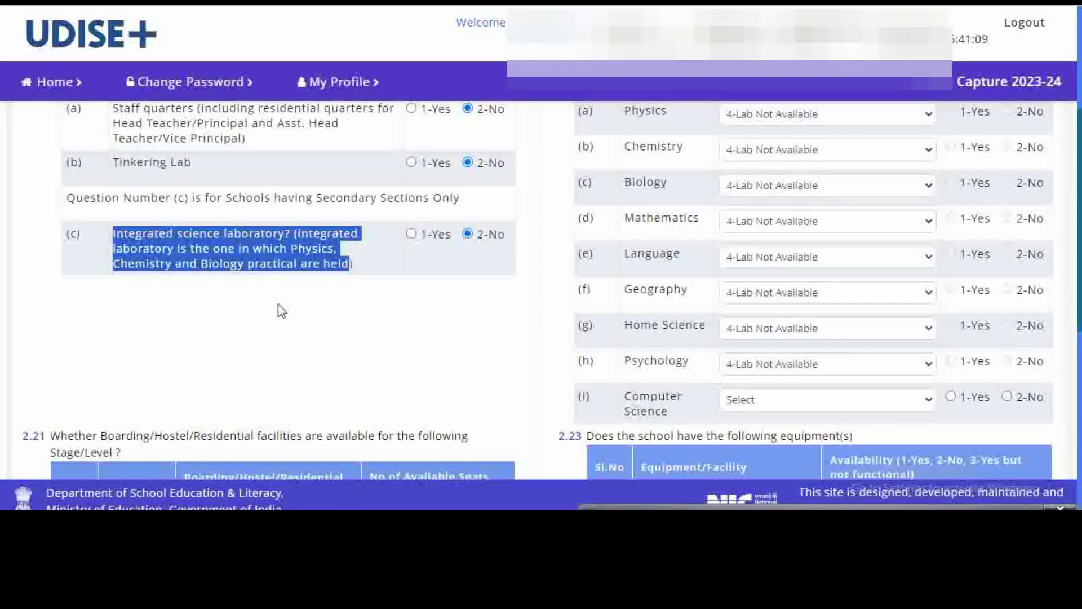
Examine question 2.21 on boarding, hostel or residential facilities by stage and the number of available seats for boys and girls
scroll(281, 310, "down", 5)
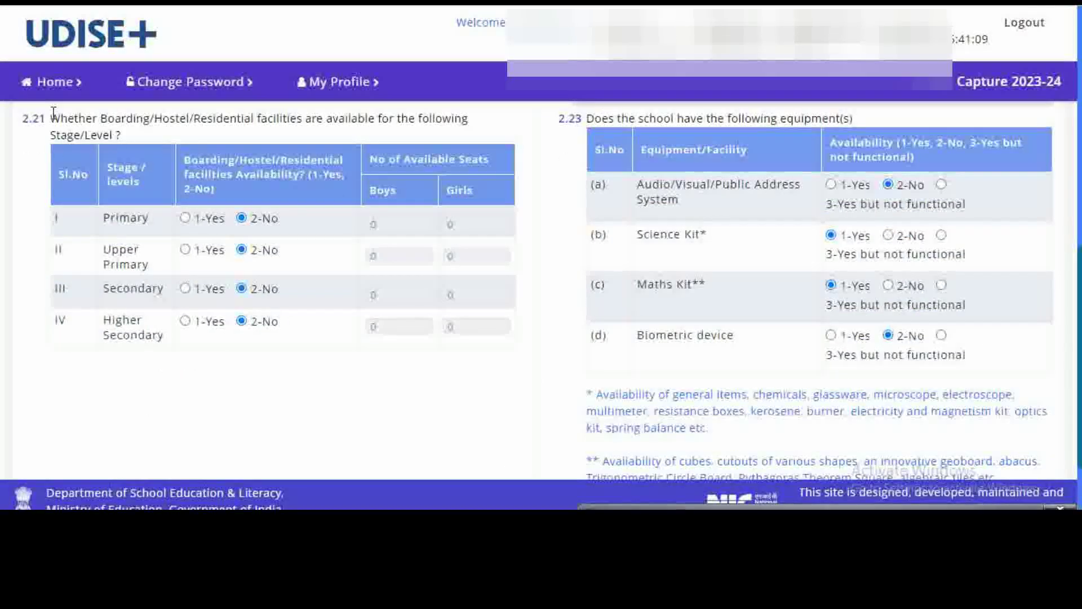
left_click_drag(55, 116, 377, 129)
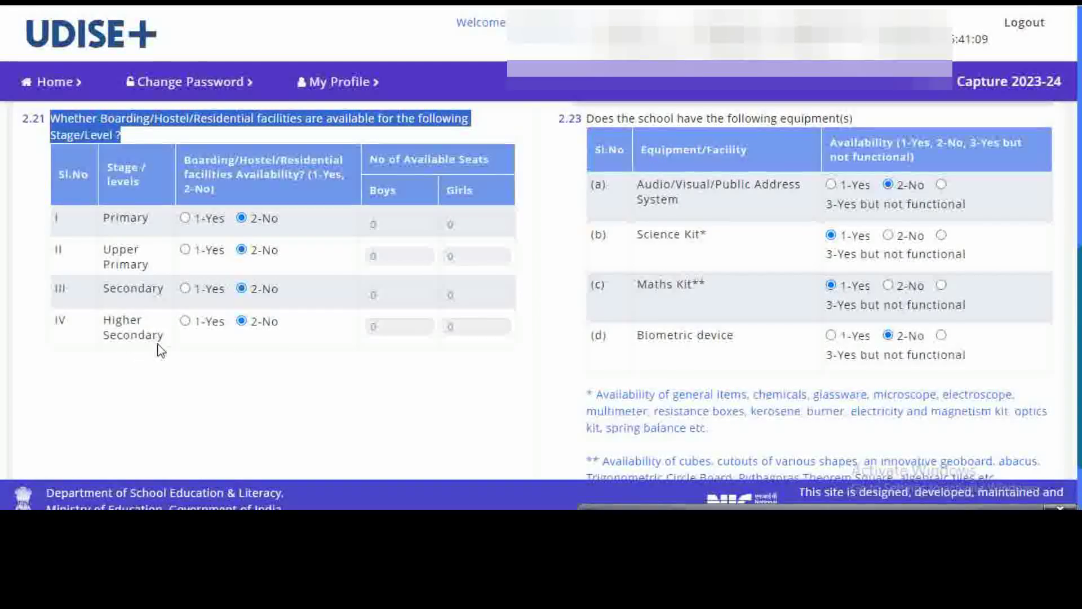
left_click_drag(382, 160, 509, 189)
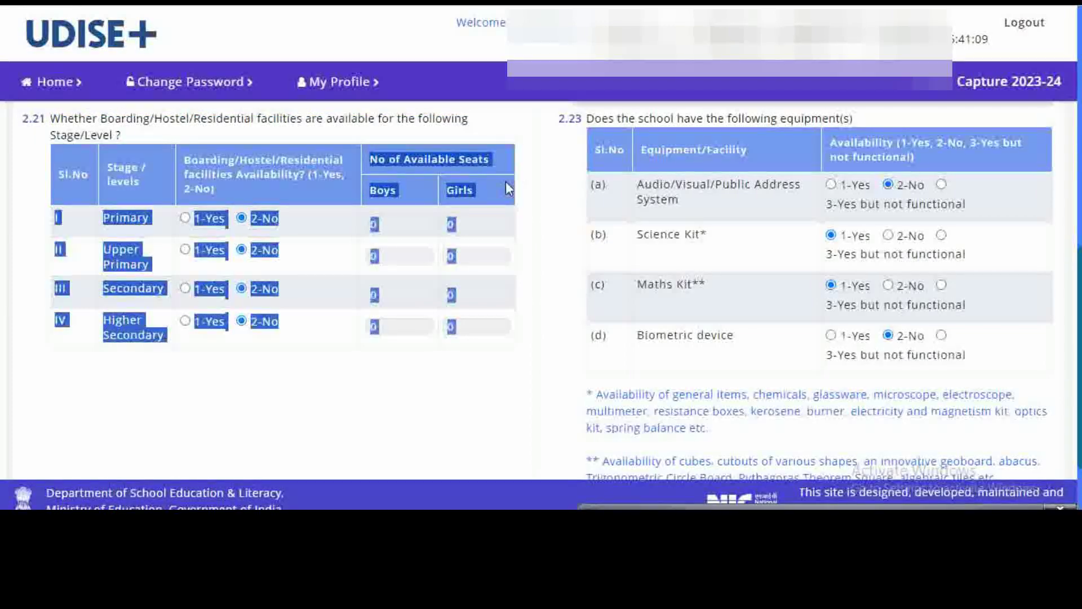
left_click(476, 280)
Read question 2.22 on which laboratories the school has for its Higher Secondary sections
scroll(461, 282, "up", 1)
scroll(461, 277, "up", 10)
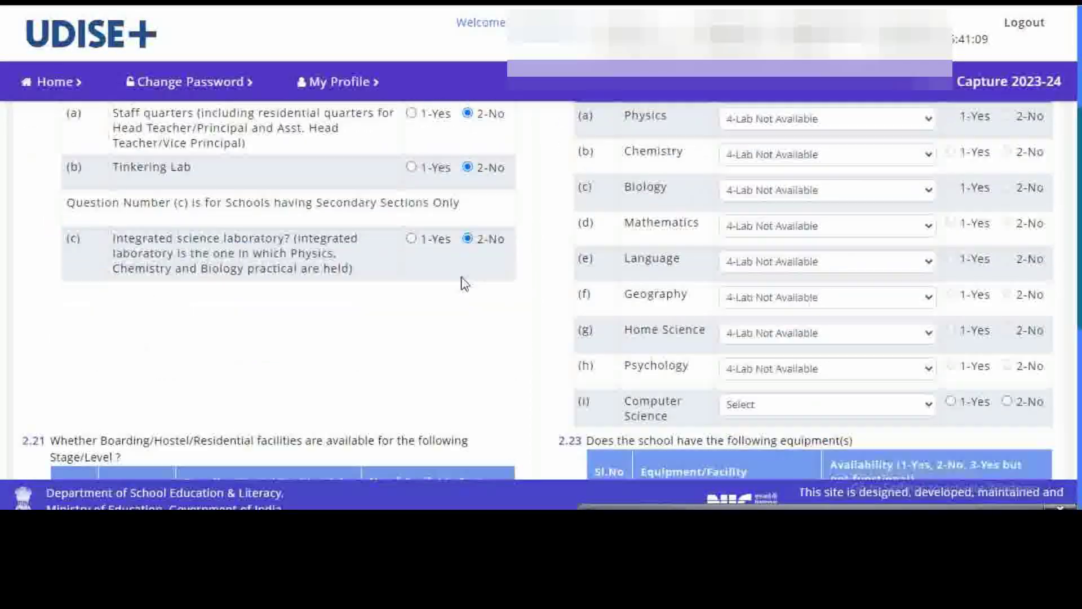
left_click_drag(578, 255, 810, 257)
left_click_drag(886, 257, 1048, 257)
scroll(915, 253, "down", 3)
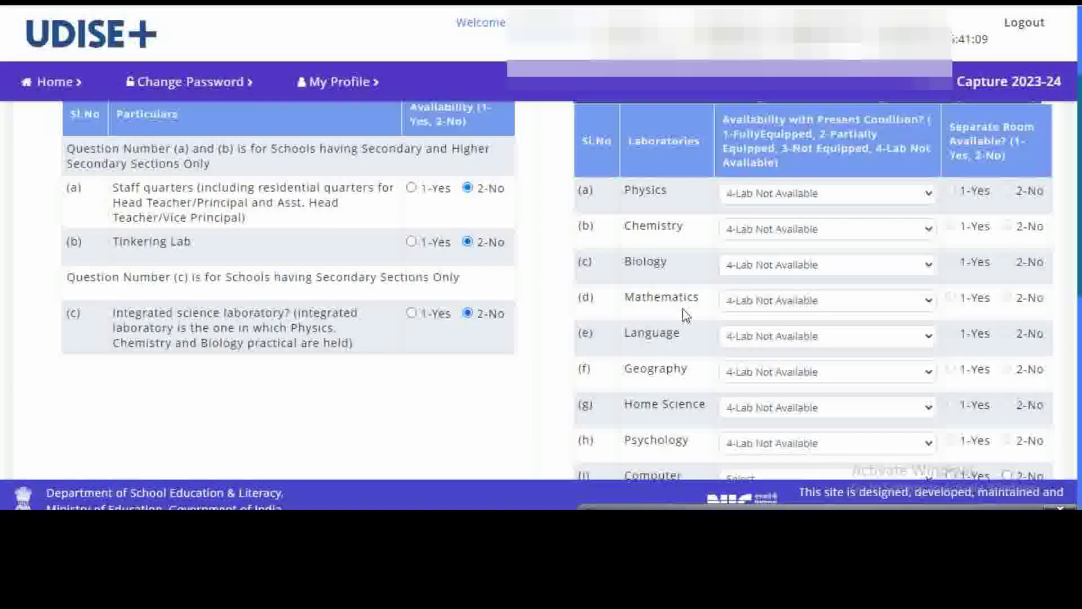
Look through the laboratories listed from Physics to Computer Science and view the condition options for the Physics laboratory
scroll(683, 315, "down", 2)
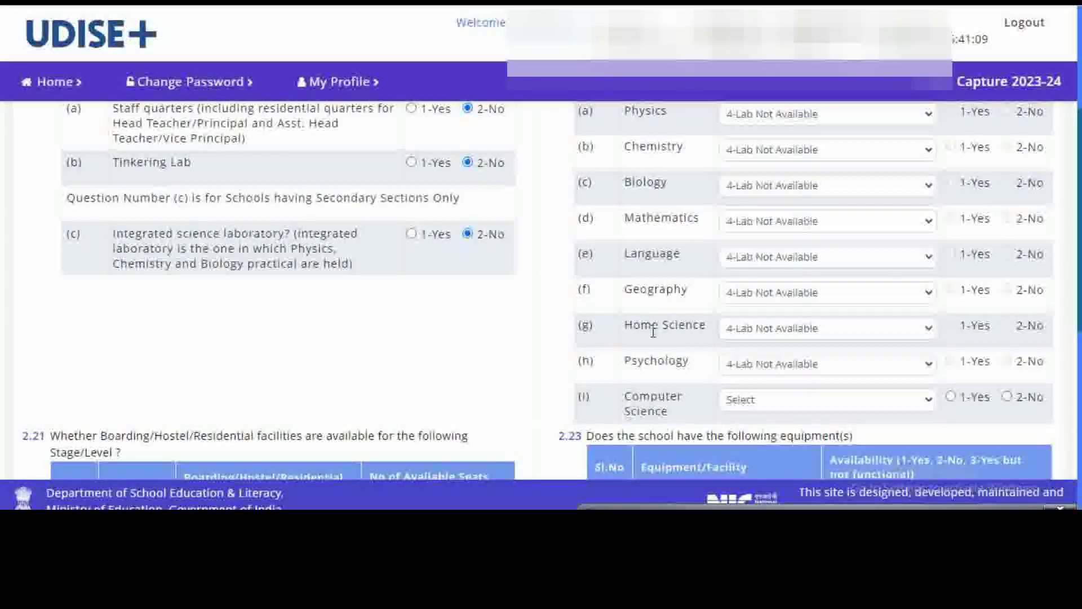
scroll(675, 383, "down", 2)
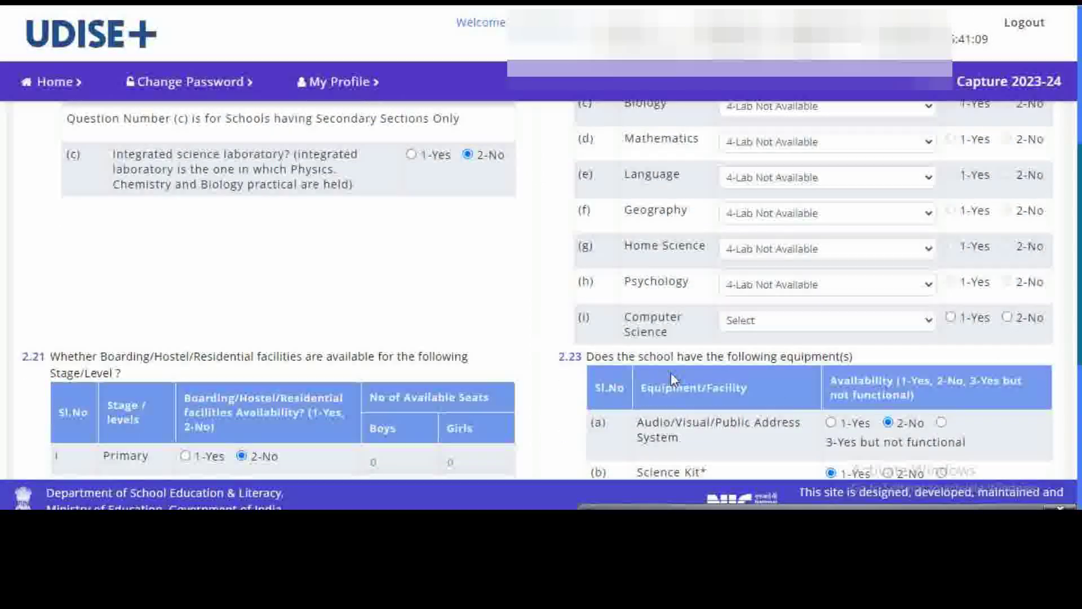
scroll(853, 254, "up", 4)
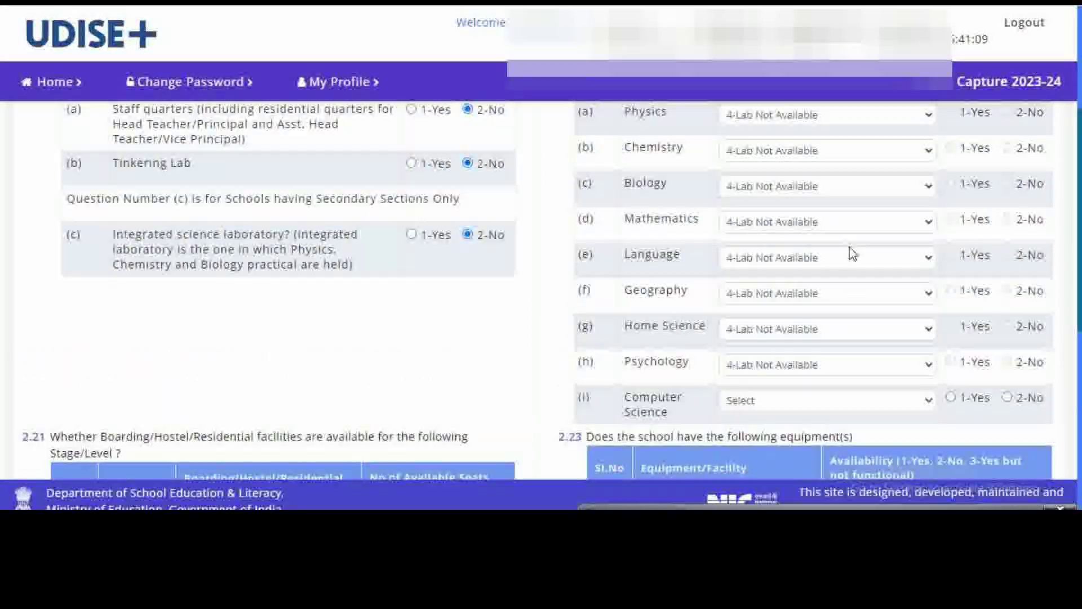
left_click(794, 194)
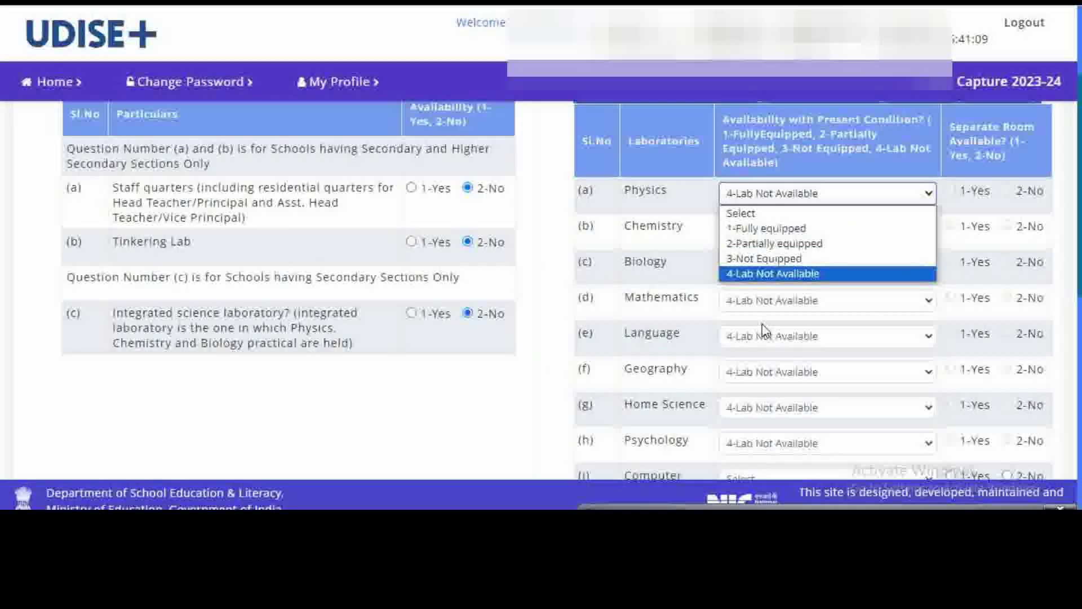
Read question 2.23 on school equipment and its item (a) on the Audio/Visual/Public Address System
scroll(802, 310, "down", 3)
scroll(801, 307, "down", 2)
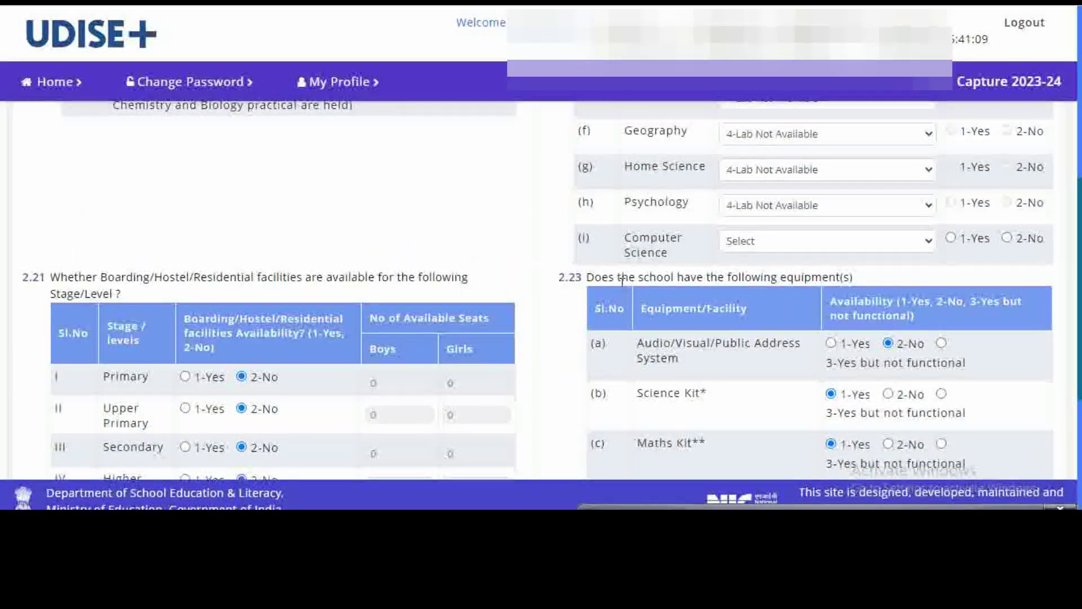
left_click_drag(587, 277, 864, 274)
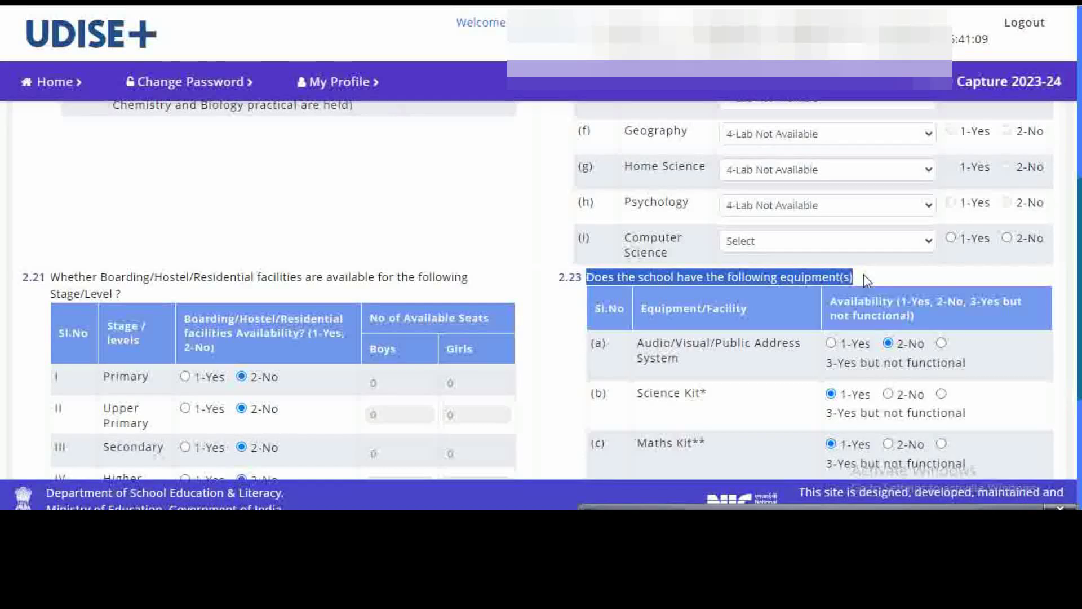
scroll(841, 300, "down", 2)
left_click_drag(638, 265, 824, 270)
Read equipment items (b) to (d) of question 2.23 on the Science Kit, Maths Kit and biometric device
scroll(818, 274, "down", 4)
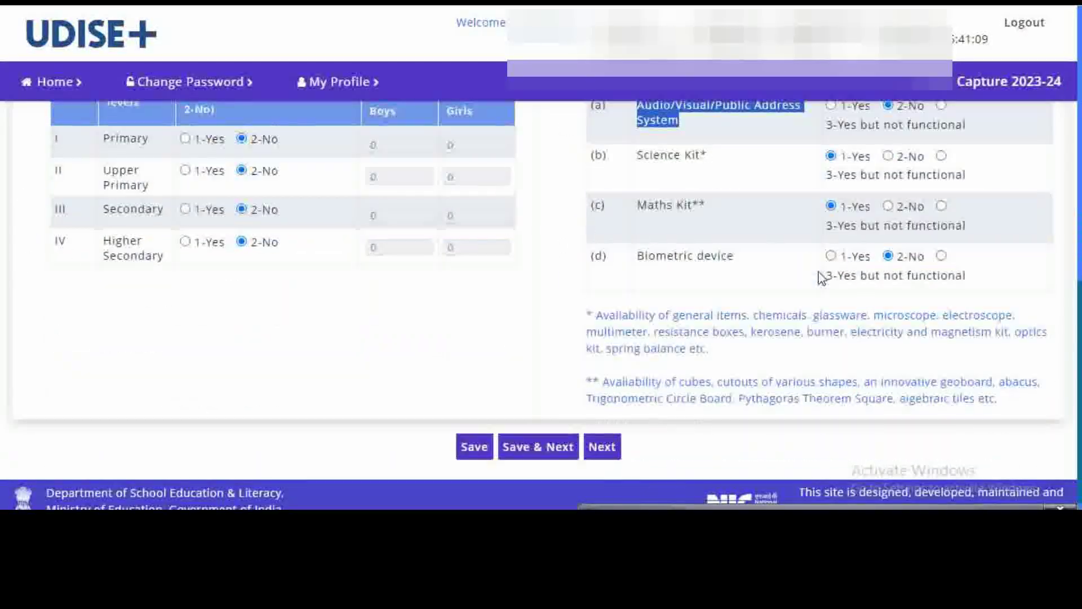
left_click_drag(639, 159, 747, 164)
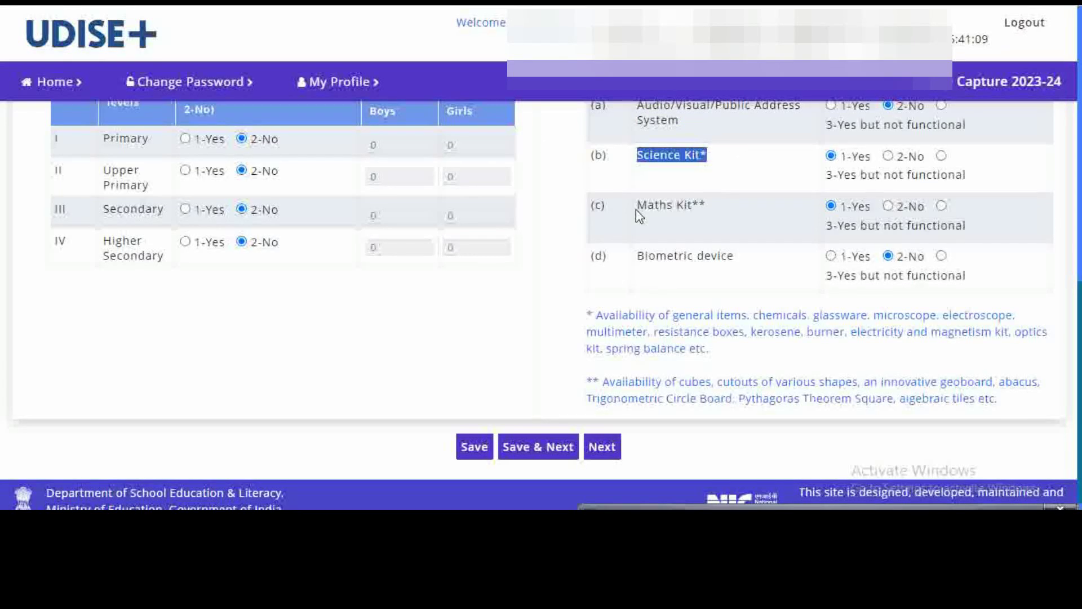
left_click_drag(639, 209, 719, 237)
left_click_drag(638, 258, 758, 266)
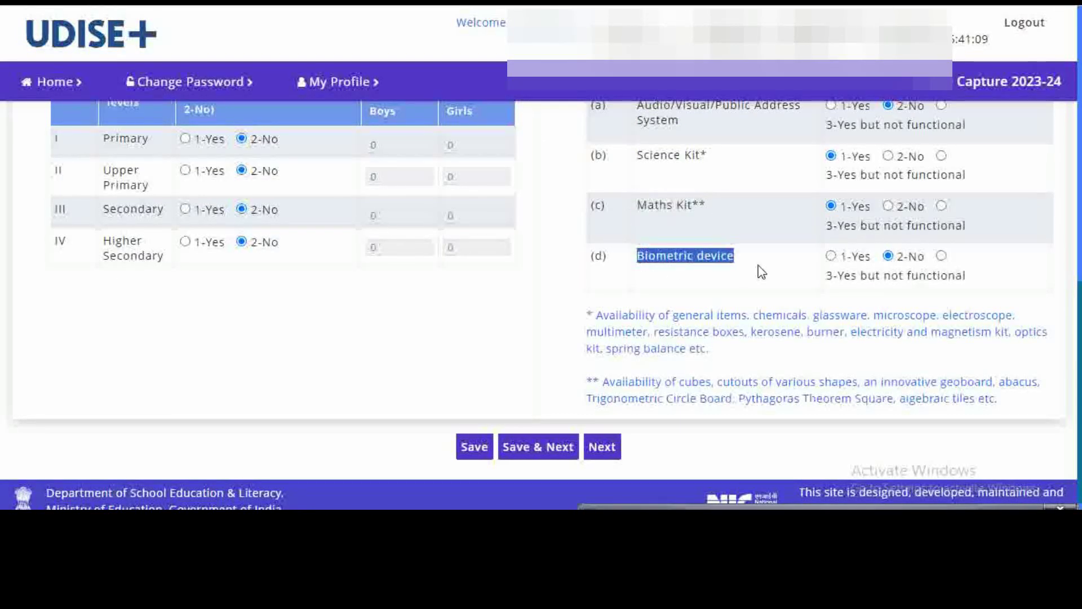
scroll(834, 258, "down", 1)
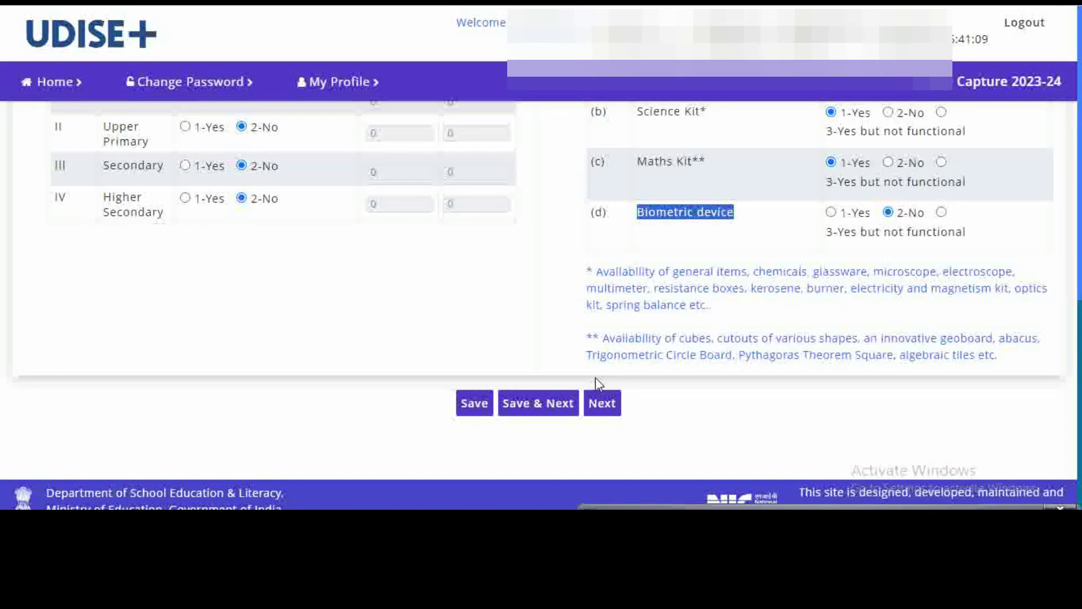
Go on to the 2.24 to 2.28 page without saving and read the heading of question 2.24 on Computer or Digital Equipment Status
left_click(606, 402)
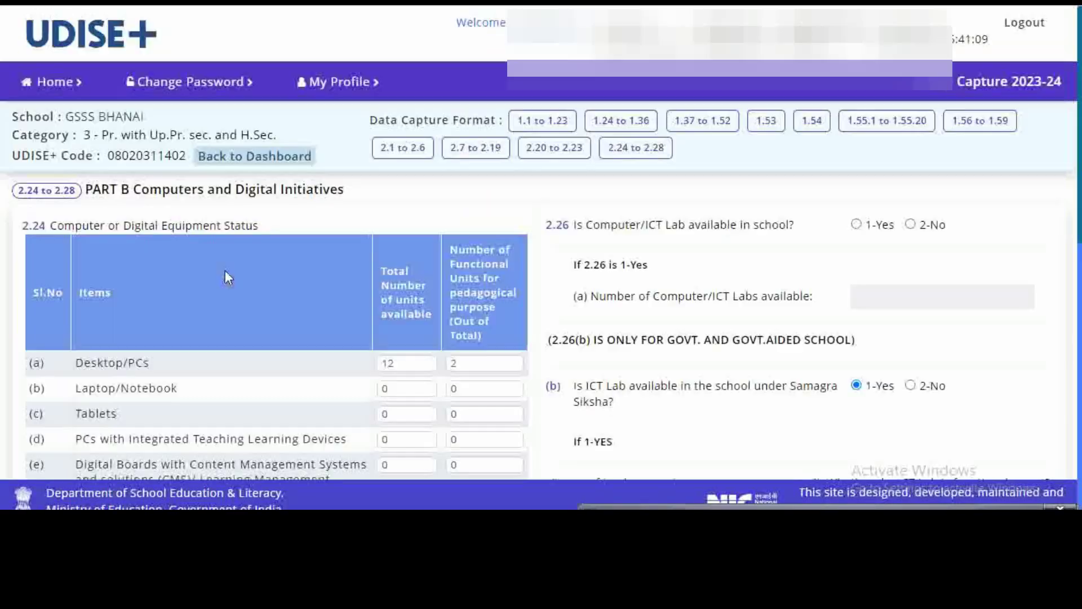
left_click_drag(49, 226, 262, 233)
scroll(284, 256, "down", 3)
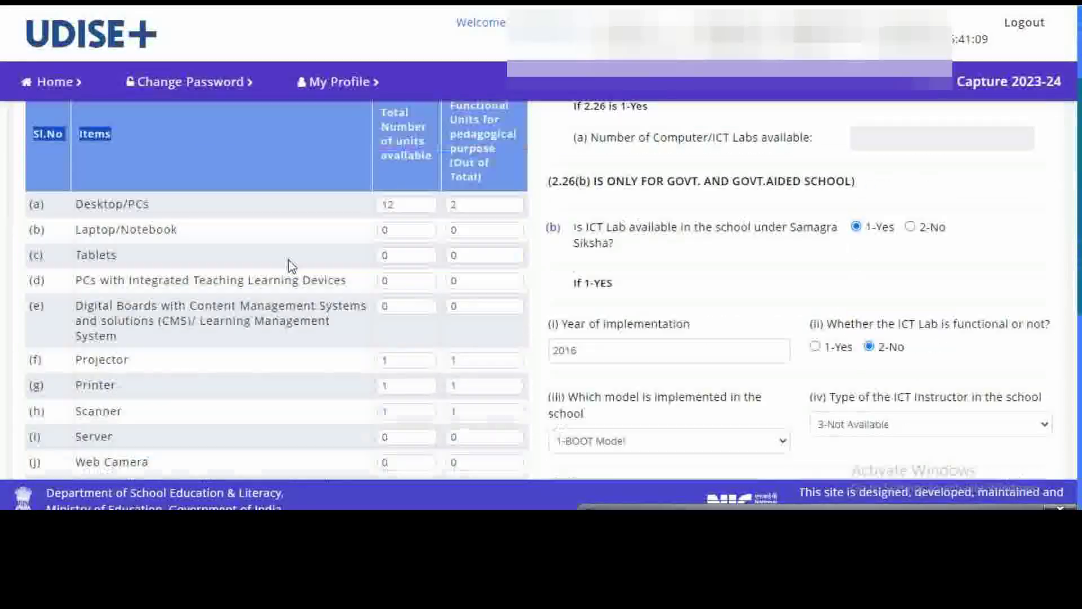
scroll(291, 265, "up", 3)
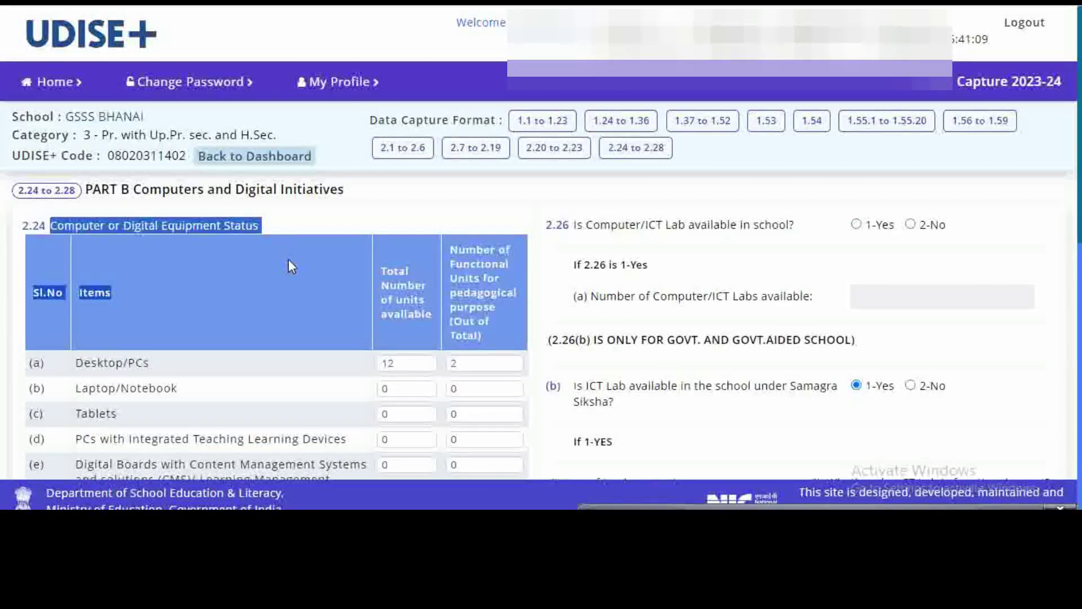
Read items (a) to (c) of question 2.24 on Desktop/PCs, Laptop/Notebook and Tablets
scroll(291, 265, "down", 3)
left_click_drag(75, 204, 145, 208)
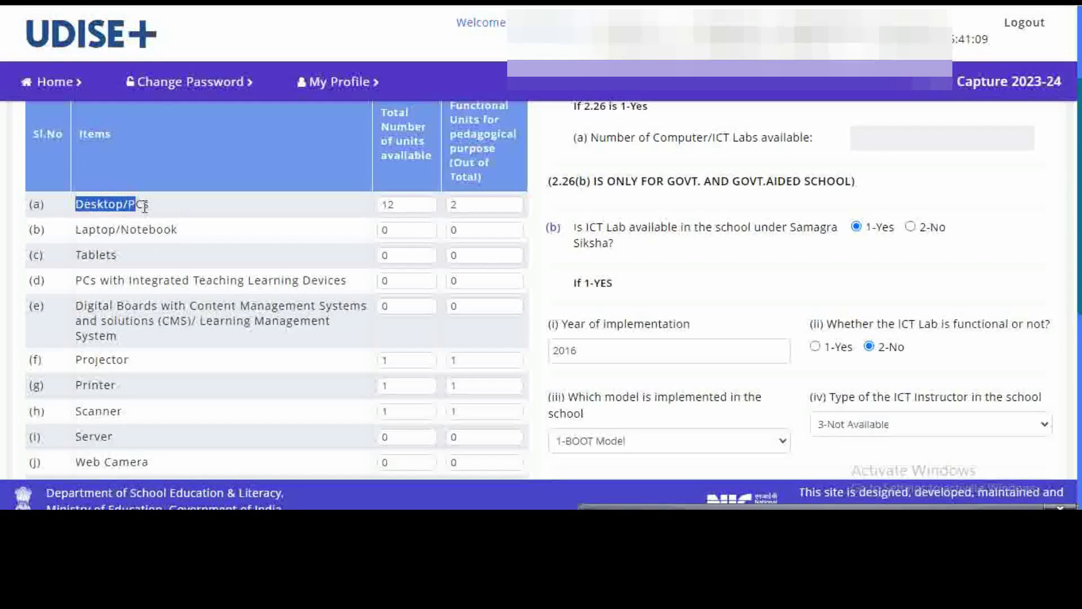
left_click_drag(73, 232, 205, 244)
left_click_drag(83, 255, 152, 263)
Read items (d) to (h) of question 2.24, from PCs with Integrated Teaching Learning Devices to the scanner
scroll(231, 278, "down", 1)
scroll(232, 278, "down", 1)
left_click_drag(79, 204, 340, 216)
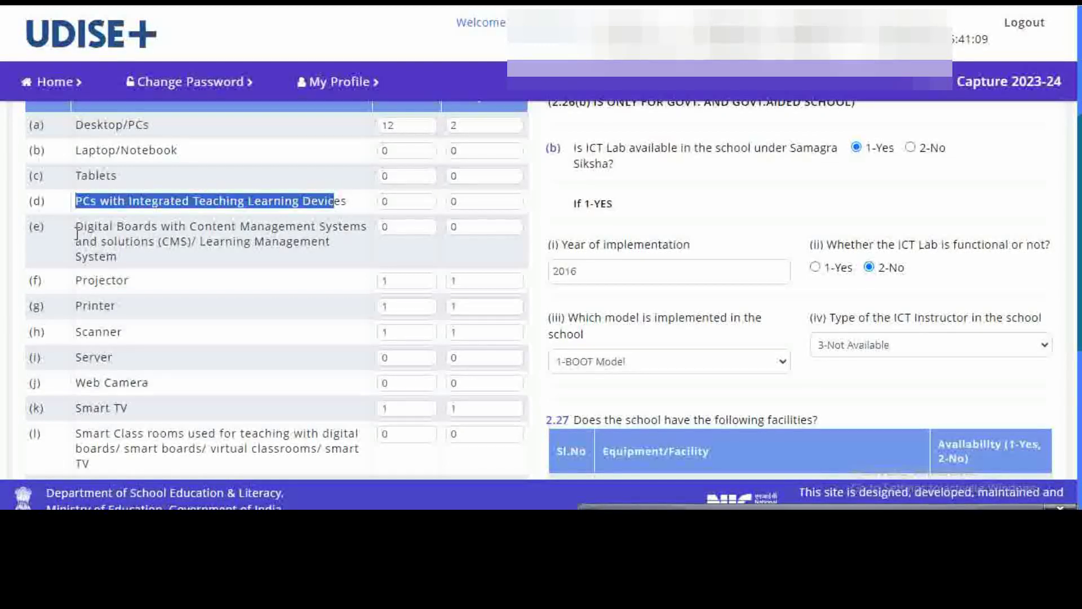
left_click_drag(75, 222, 221, 262)
left_click_drag(78, 279, 165, 338)
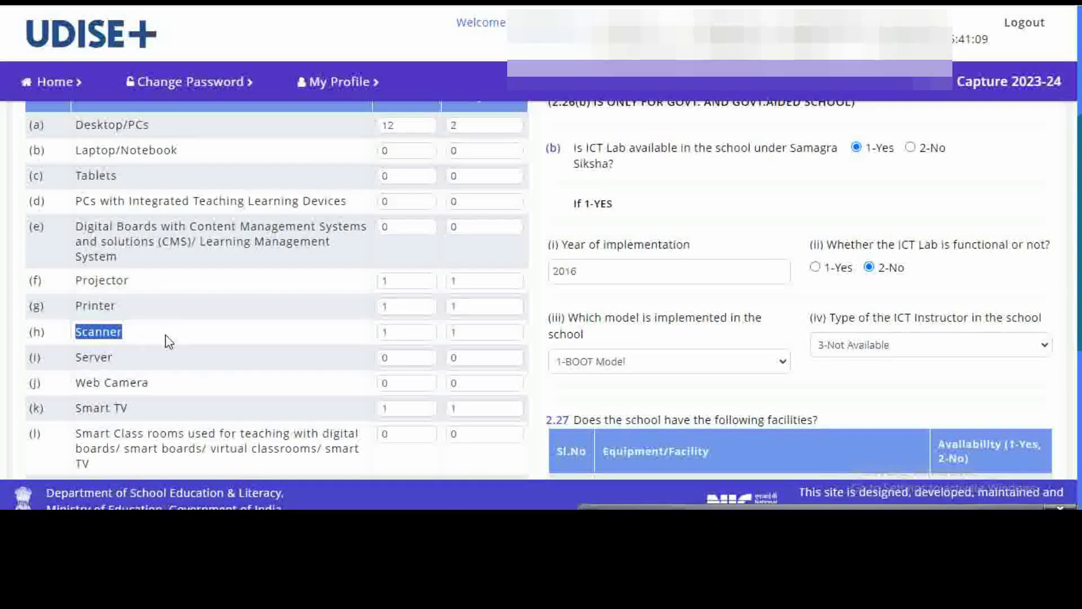
Read items (i) to (n) of question 2.24, from the server and web camera to the generator and power backup
scroll(165, 339, "down", 4)
left_click_drag(78, 121, 144, 147)
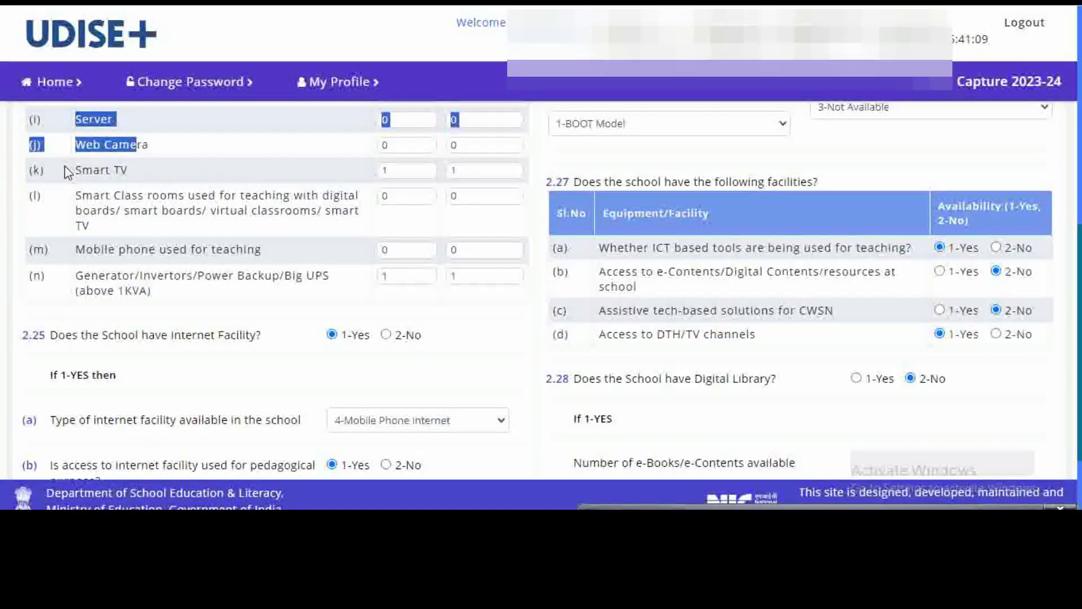
left_click_drag(82, 170, 129, 171)
left_click_drag(77, 197, 141, 232)
left_click_drag(75, 250, 192, 251)
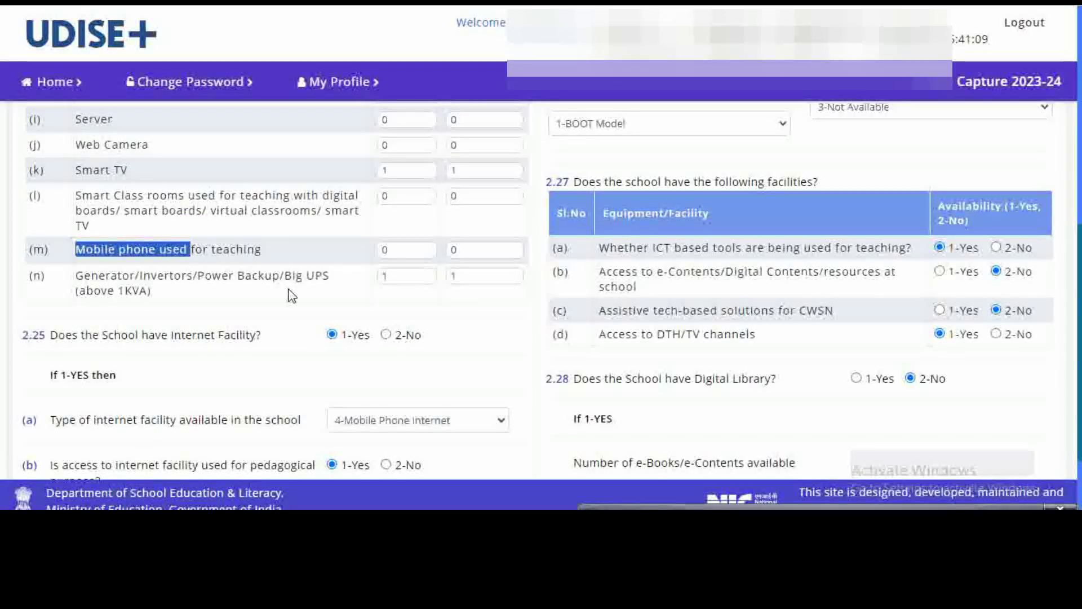
scroll(290, 295, "down", 2)
scroll(290, 295, "down", 1)
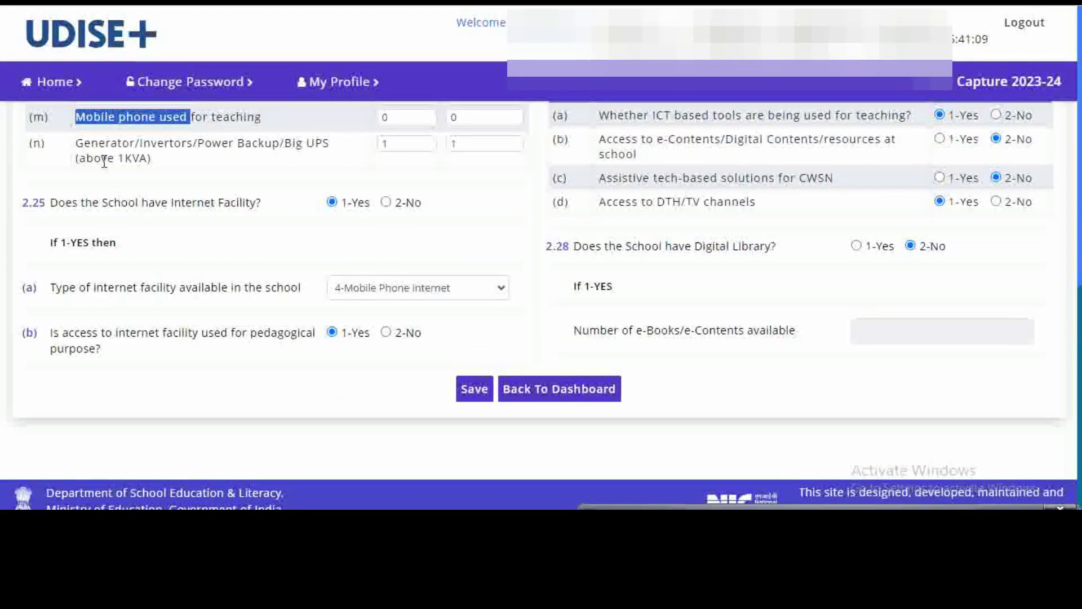
Read question 2.25 on the school's internet facility and view the options for the type of internet facility available
left_click_drag(45, 205, 263, 210)
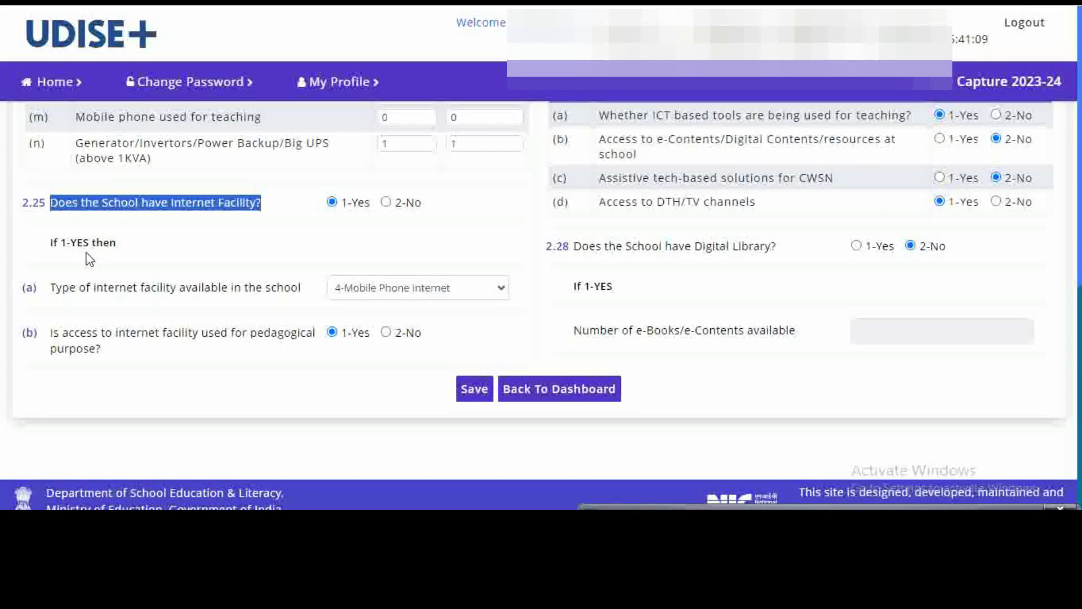
left_click_drag(56, 287, 297, 289)
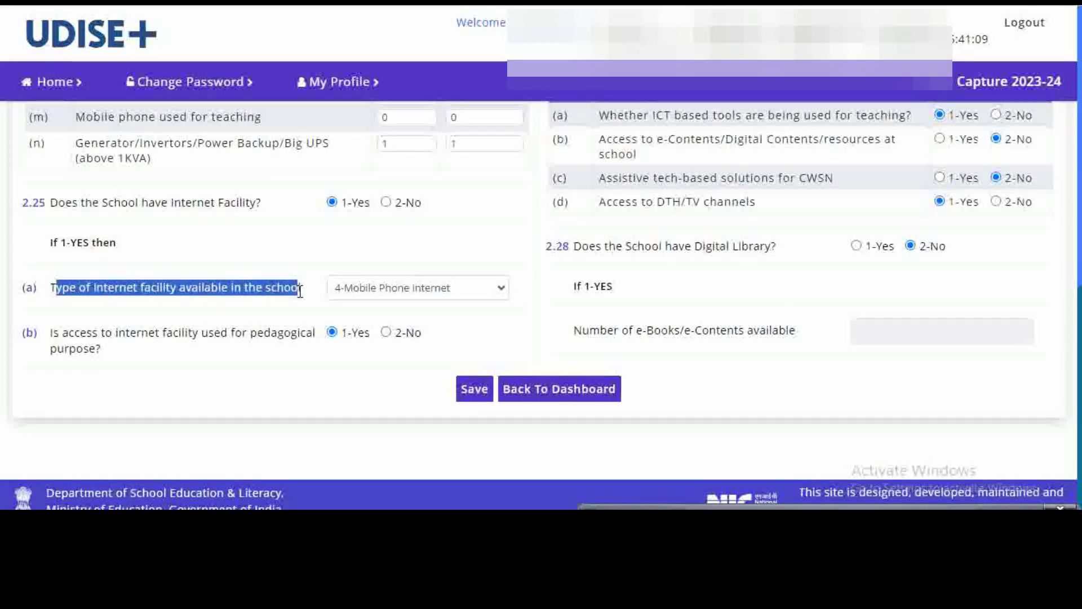
left_click(392, 292)
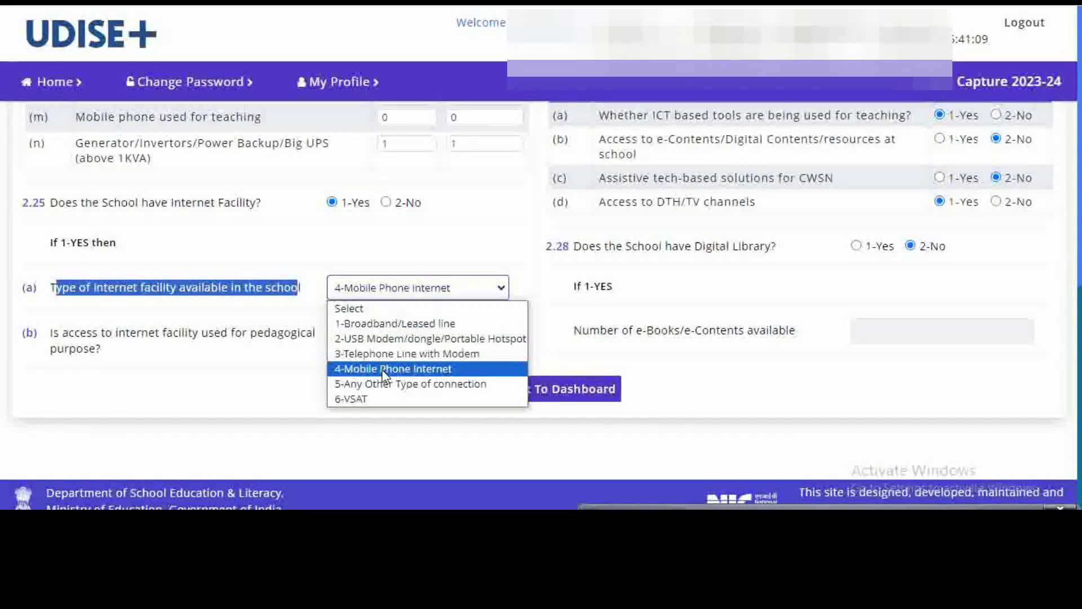
left_click(234, 363)
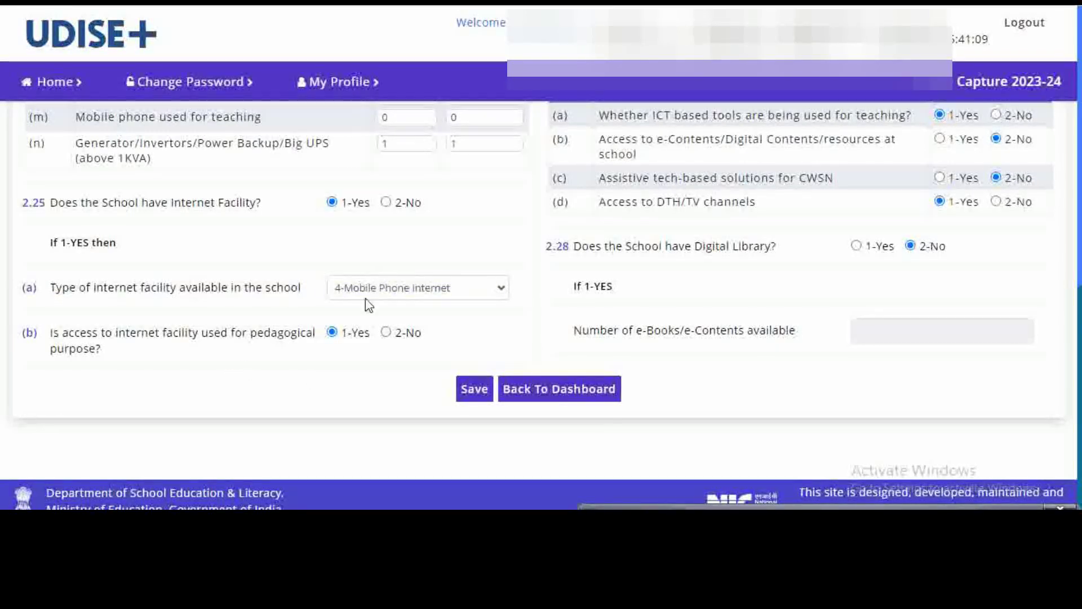
Read question 2.25(b) on pedagogical use of the internet and question 2.26(a) on the availability and number of Computer/ICT Labs
left_click_drag(54, 328, 161, 351)
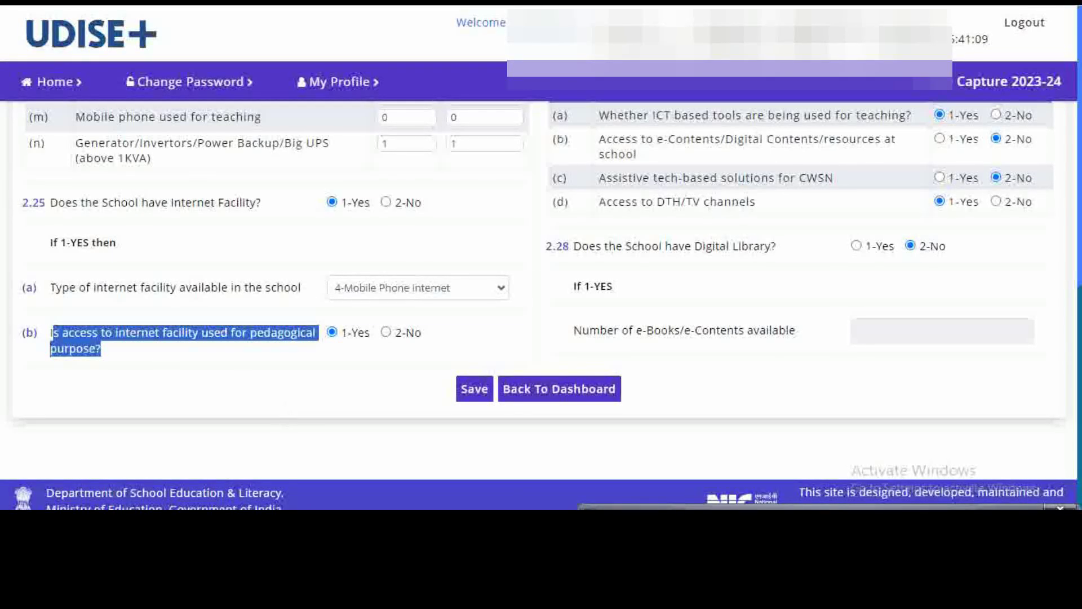
scroll(416, 362, "up", 8)
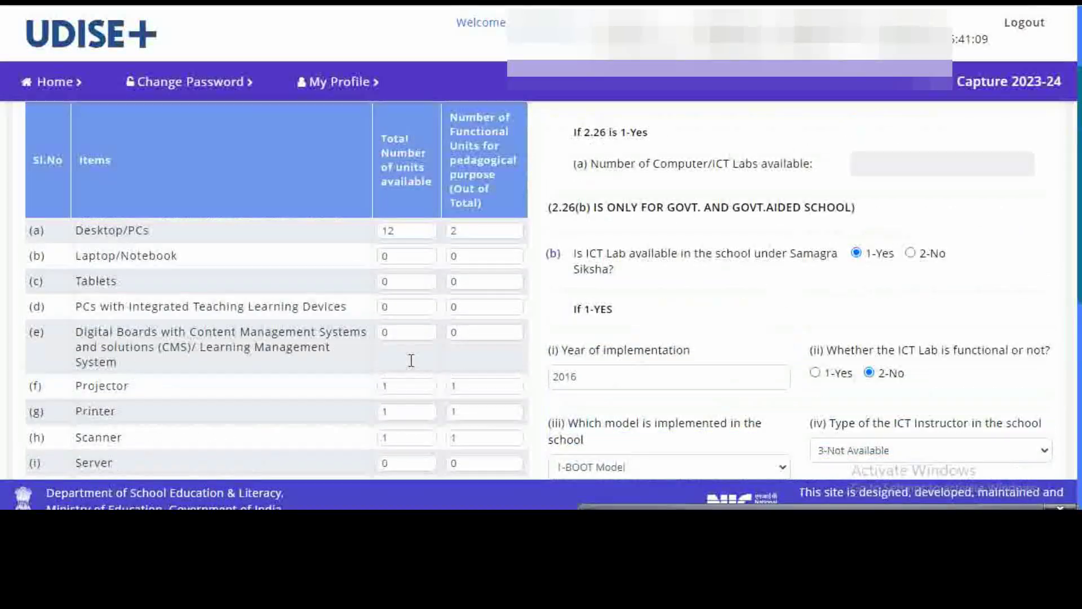
scroll(411, 361, "up", 3)
left_click_drag(545, 224, 805, 236)
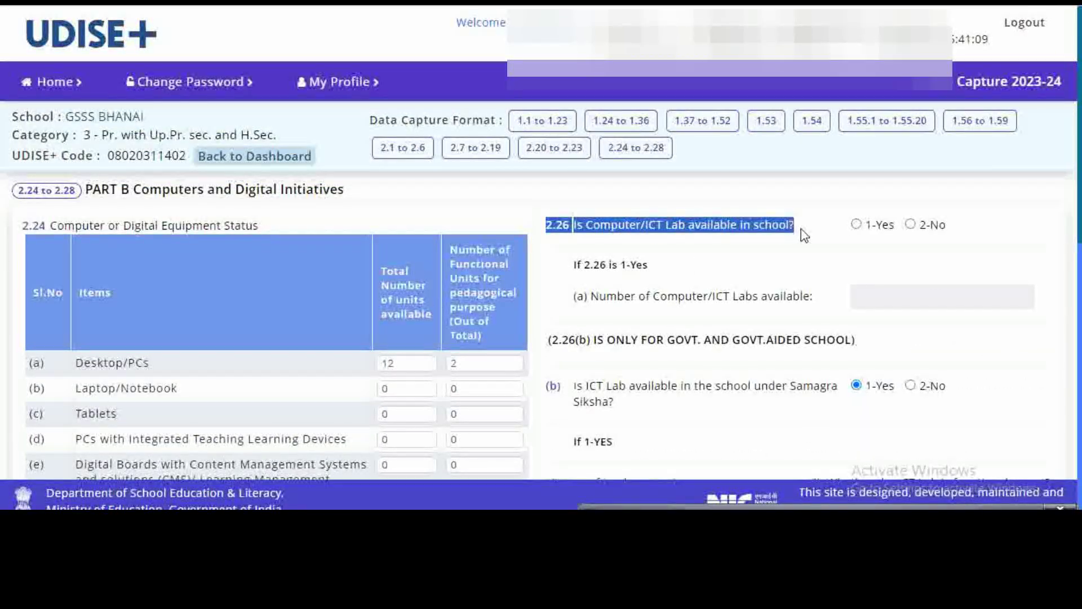
scroll(844, 261, "down", 2)
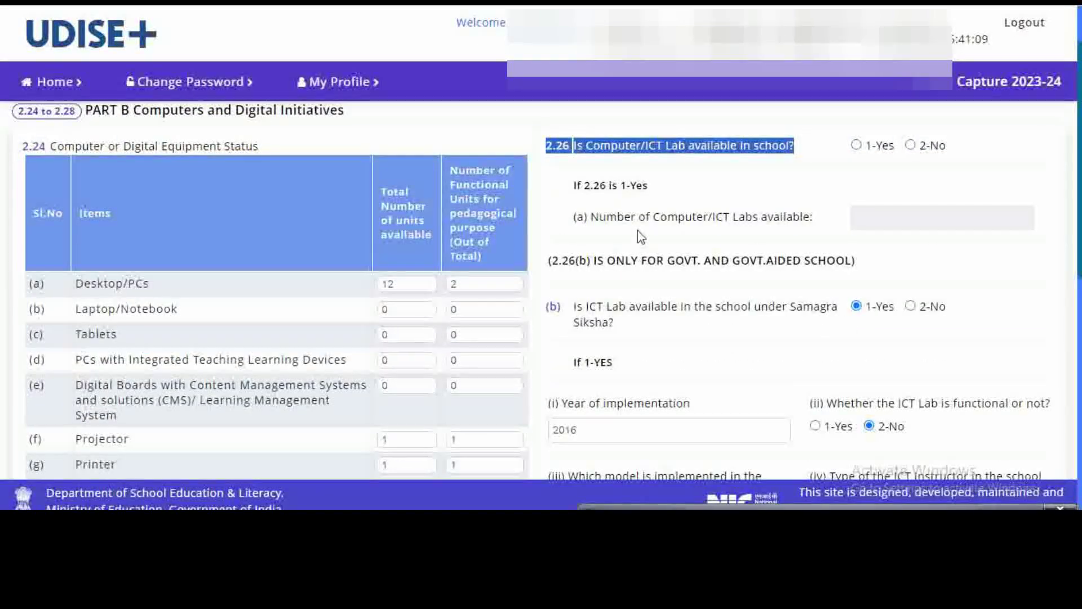
left_click_drag(585, 216, 817, 222)
scroll(773, 290, "down", 2)
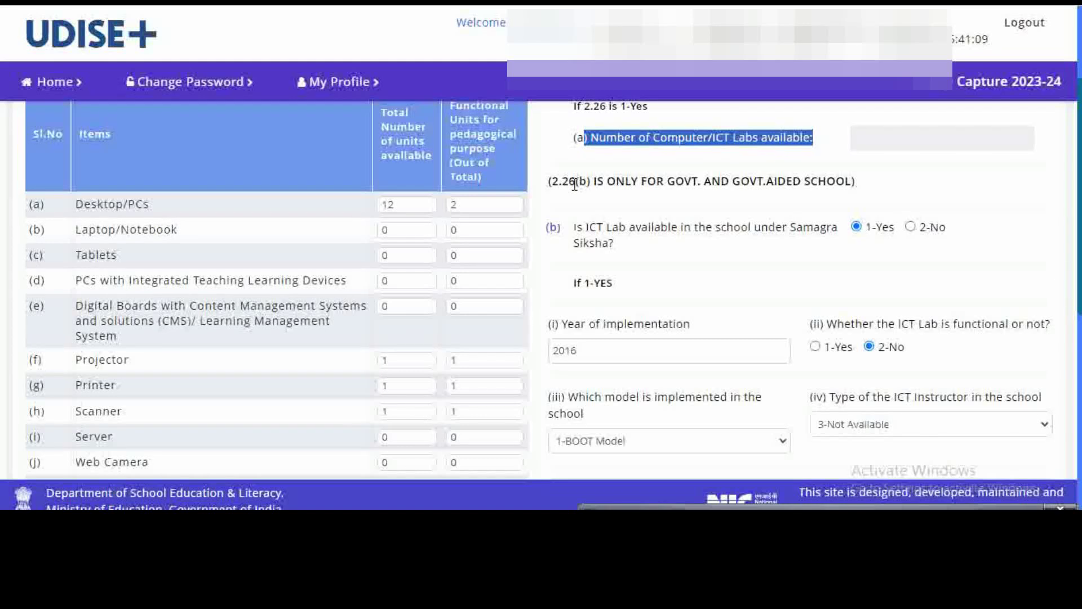
Read question 2.26(b) on the ICT Lab under Samagra Siksha, including its year of implementation and whether it is functional
left_click_drag(574, 184, 840, 203)
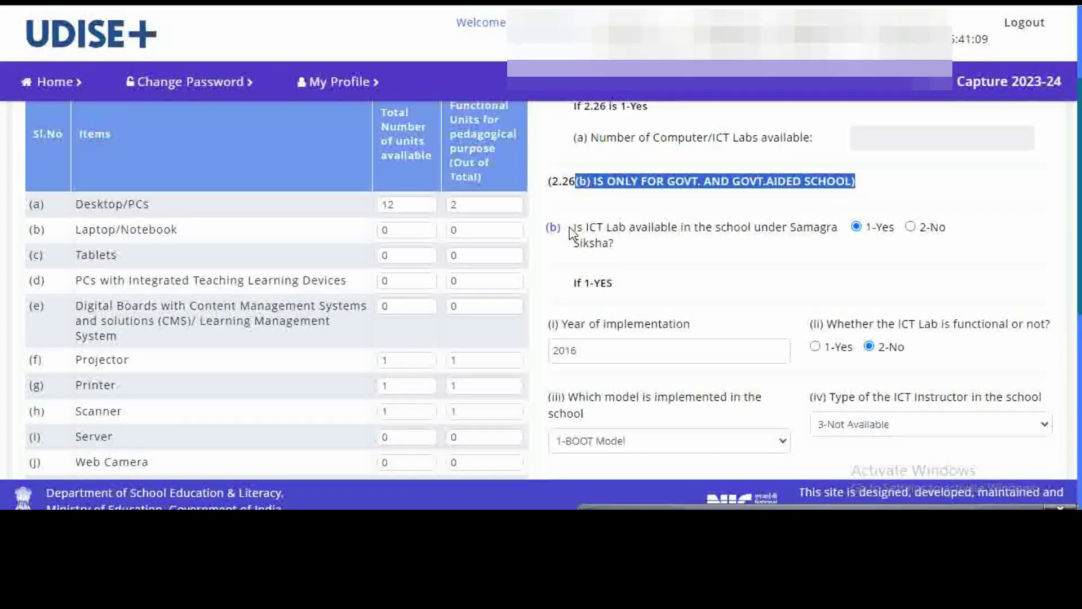
left_click_drag(573, 237, 629, 243)
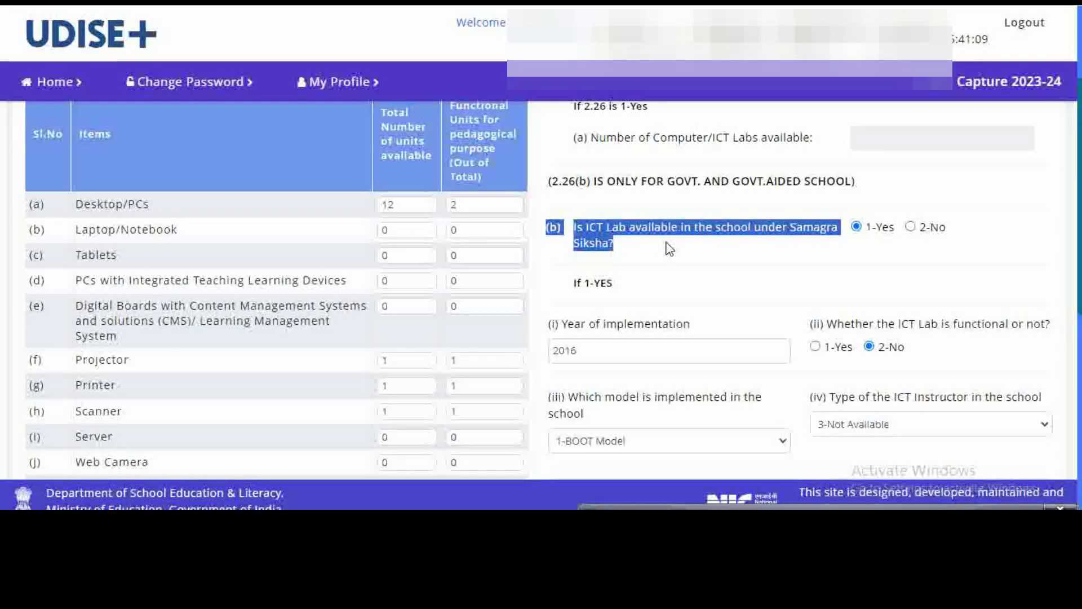
scroll(658, 297, "down", 1)
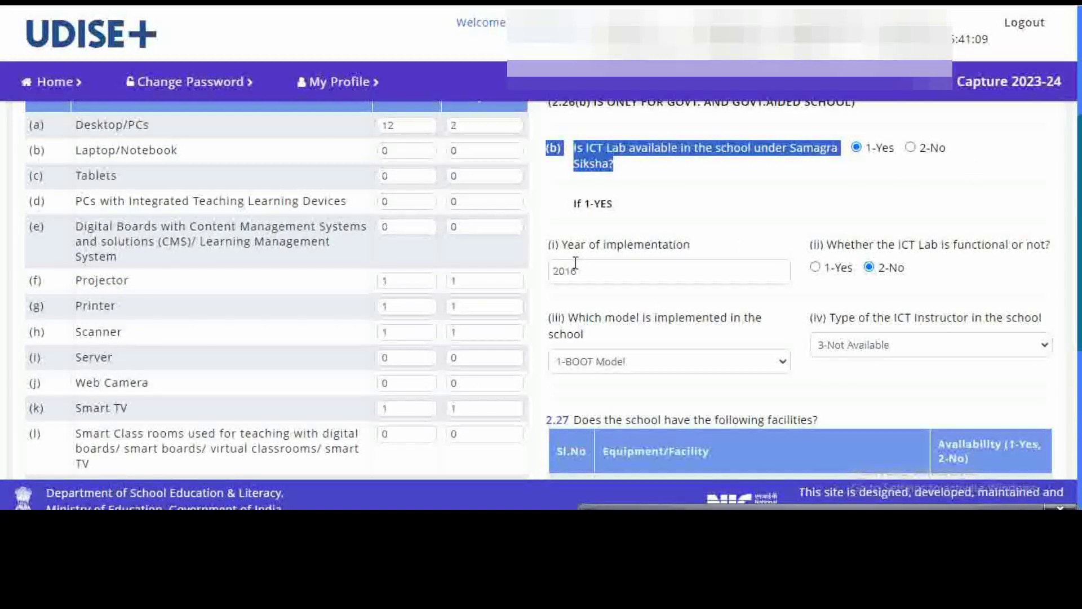
left_click_drag(564, 248, 716, 256)
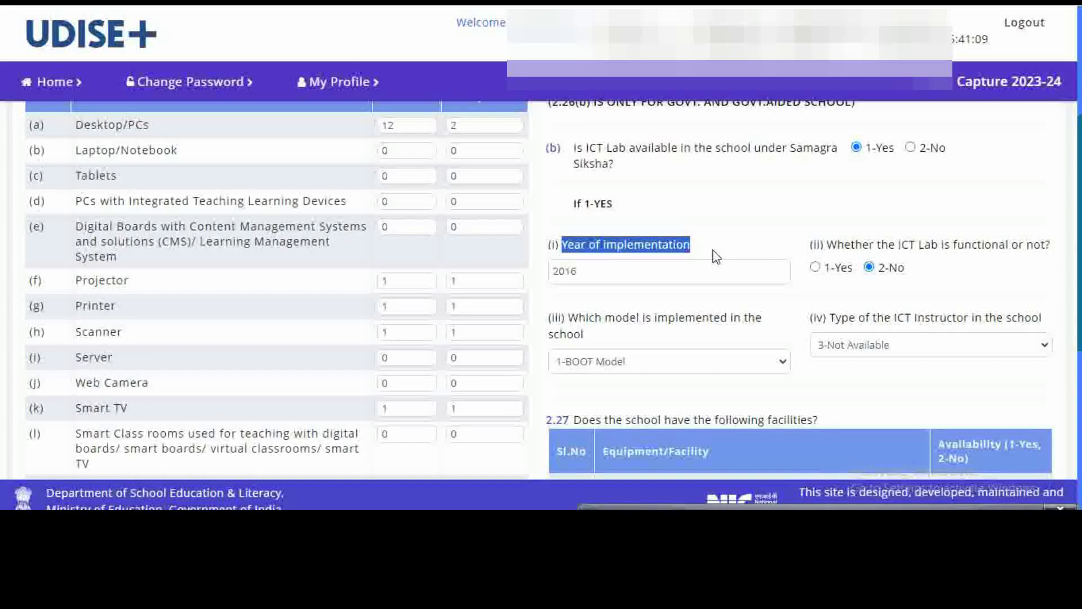
left_click_drag(825, 244, 1041, 246)
View the options for the ICT model implemented in the school and for the type of ICT Instructor, keeping 3-Not Available for the instructor
scroll(930, 268, "down", 2)
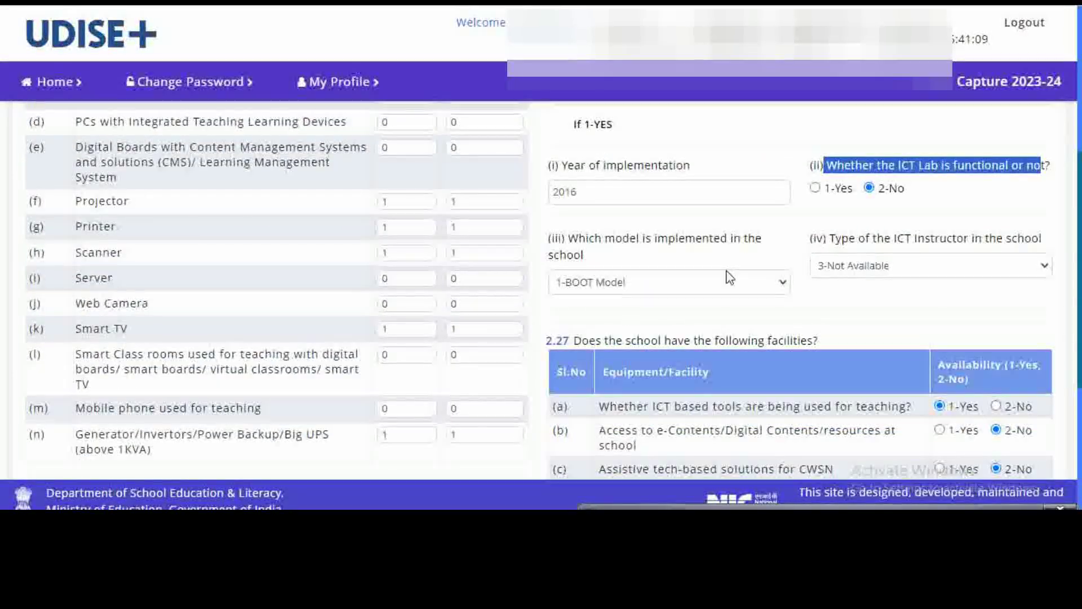
left_click_drag(563, 238, 769, 245)
left_click(761, 291)
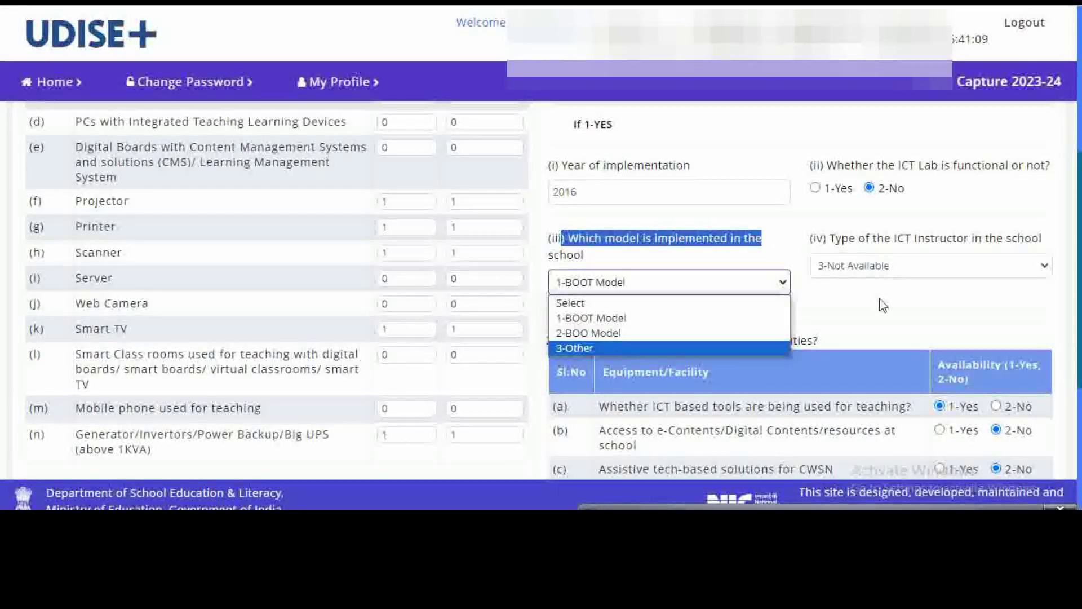
left_click_drag(814, 239, 1052, 246)
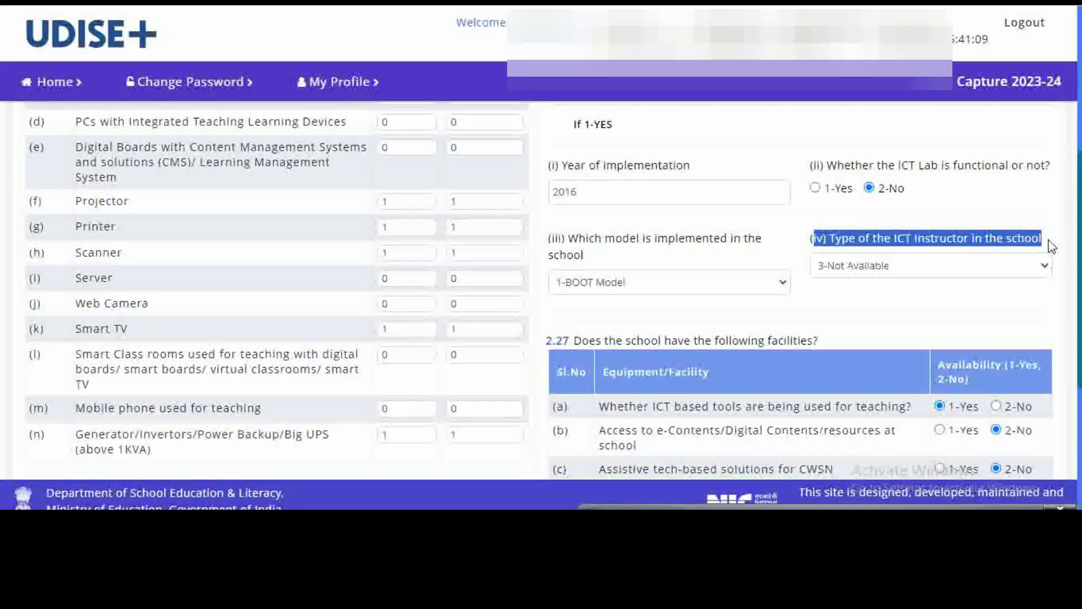
left_click(1035, 277)
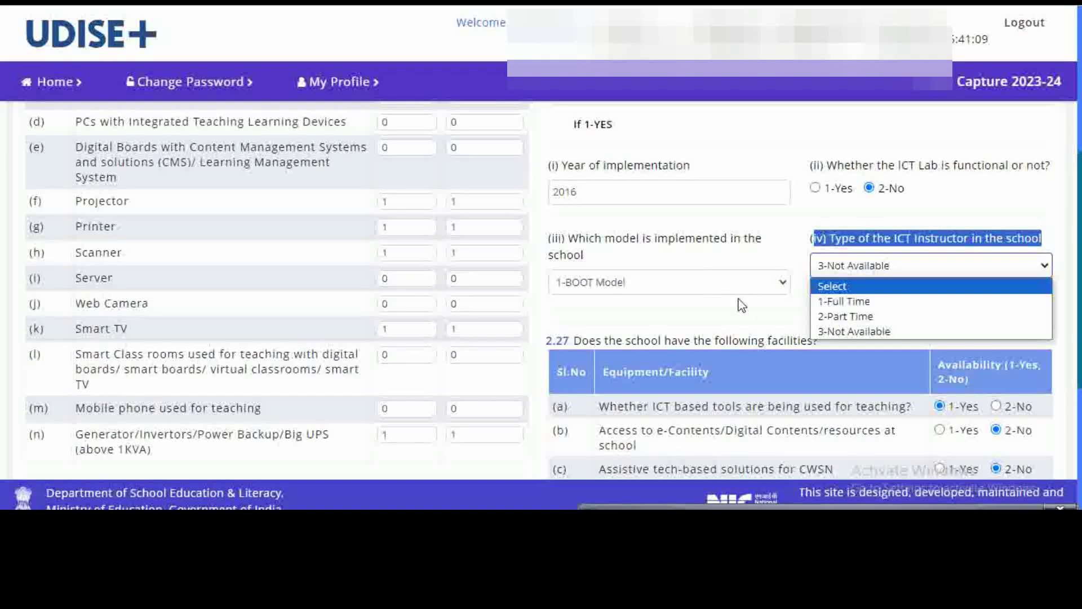
left_click(876, 335)
Read question 2.27 on school facilities, covering items (a) ICT based teaching tools and (b) access to e-Contents/Digital Contents
scroll(780, 298, "down", 2)
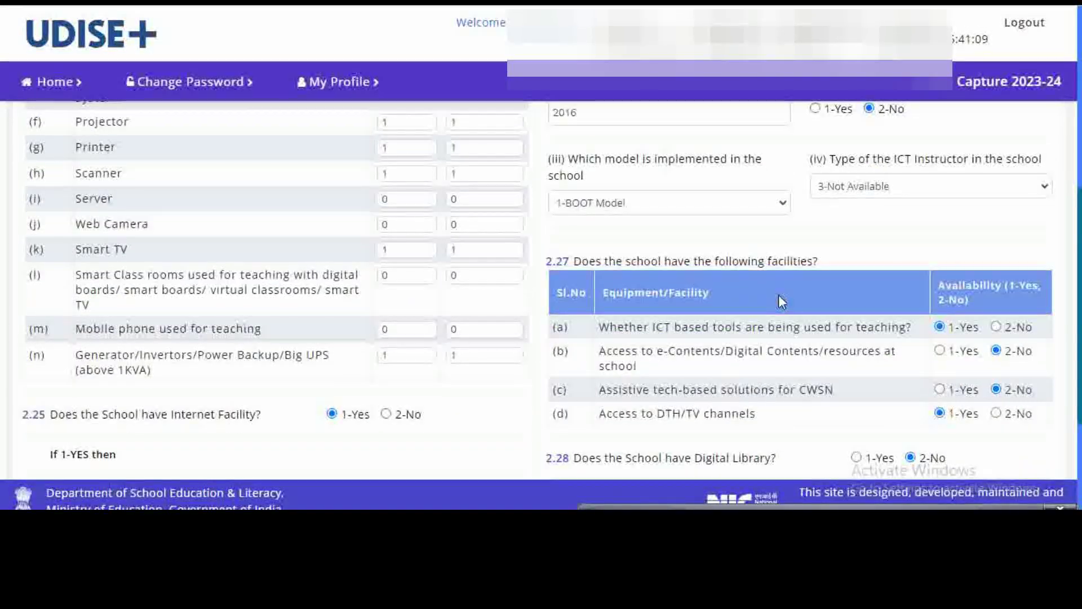
scroll(779, 296, "down", 2)
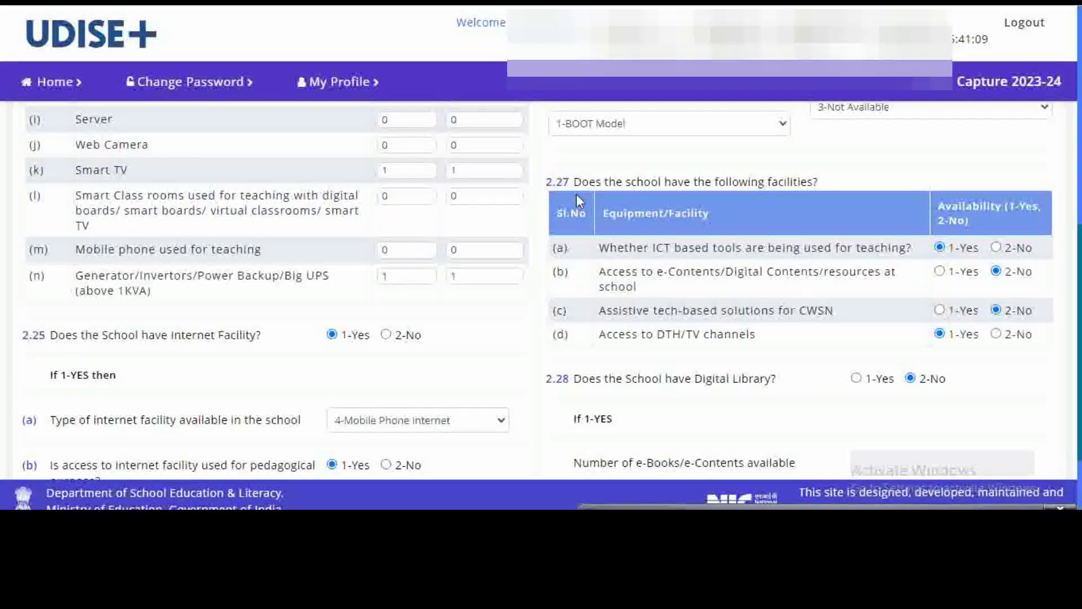
left_click_drag(590, 179, 821, 178)
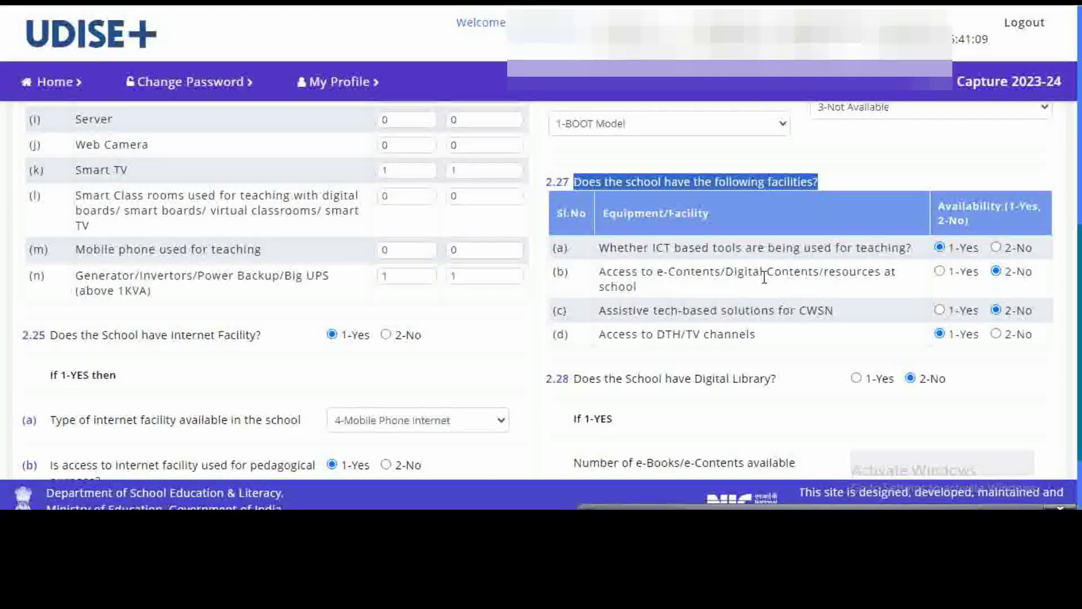
scroll(715, 240, "down", 2)
left_click_drag(599, 170, 887, 175)
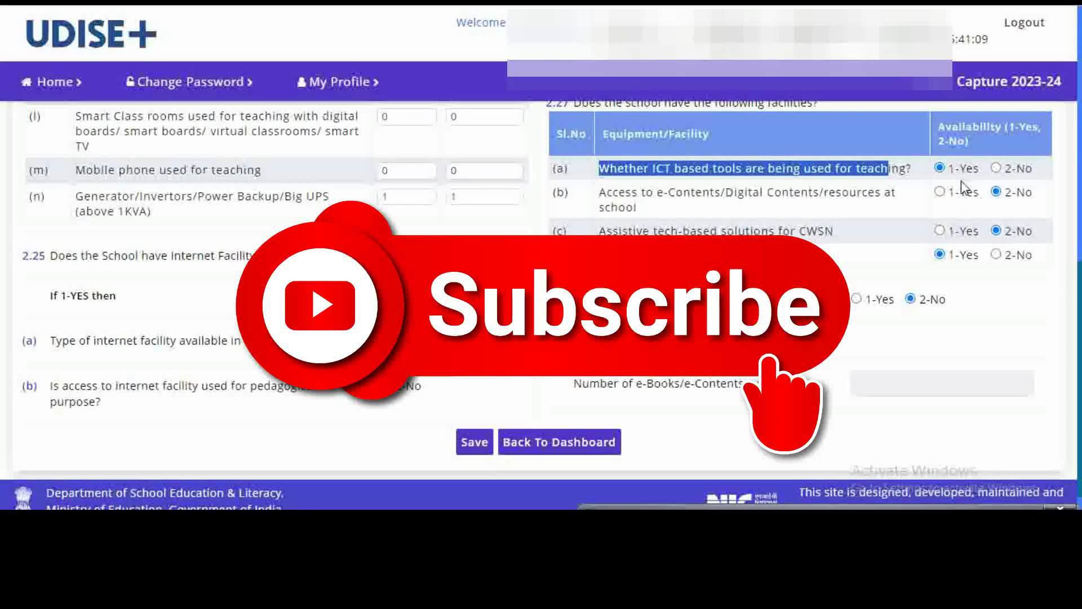
left_click_drag(606, 193, 798, 214)
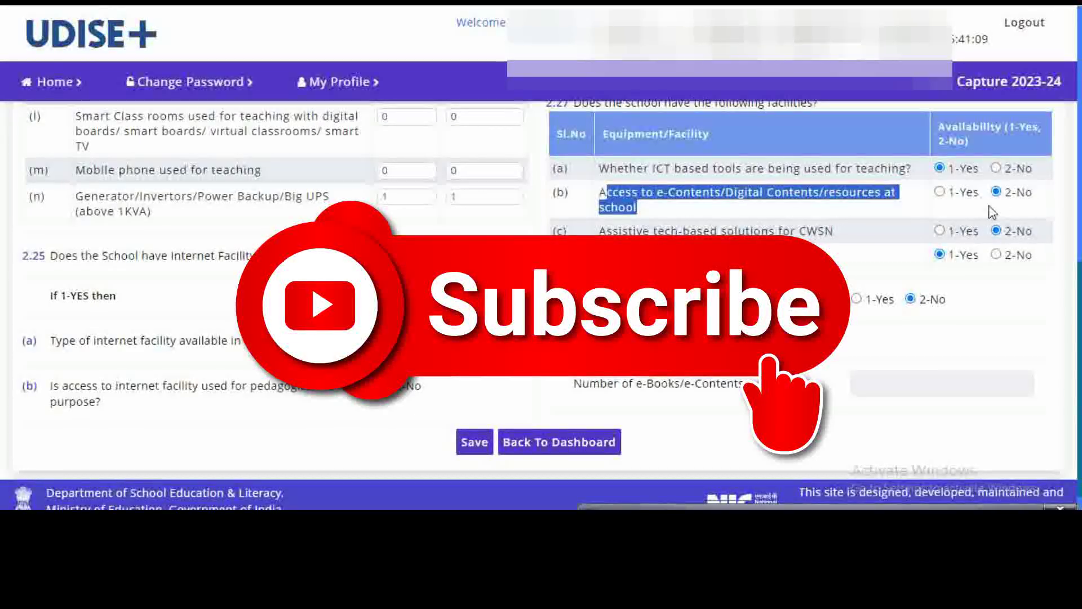